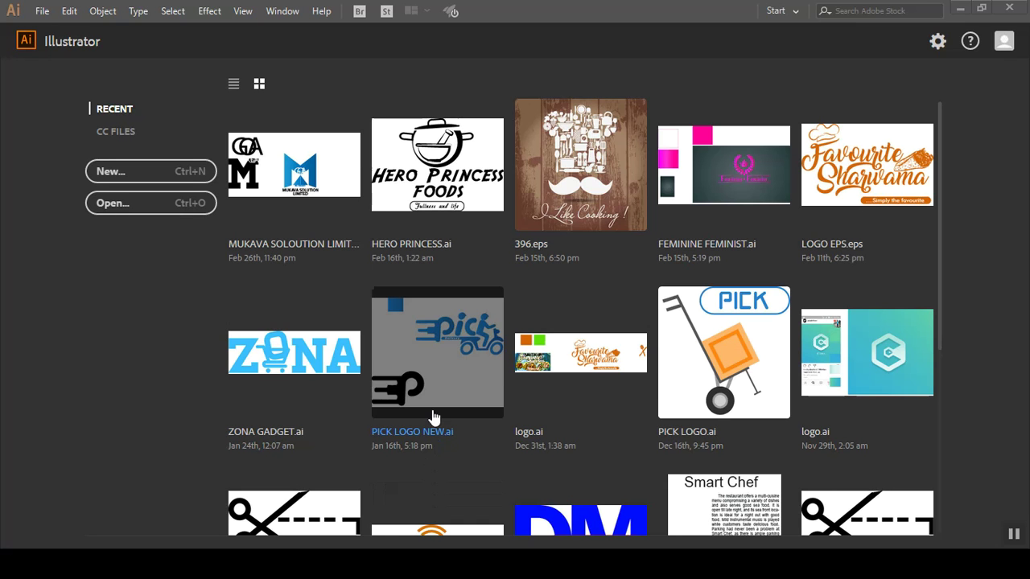
Open the LOGO 2 reference image from the logo folder to study it.
{"action": "left_click", "coordinate": [959, 10]}
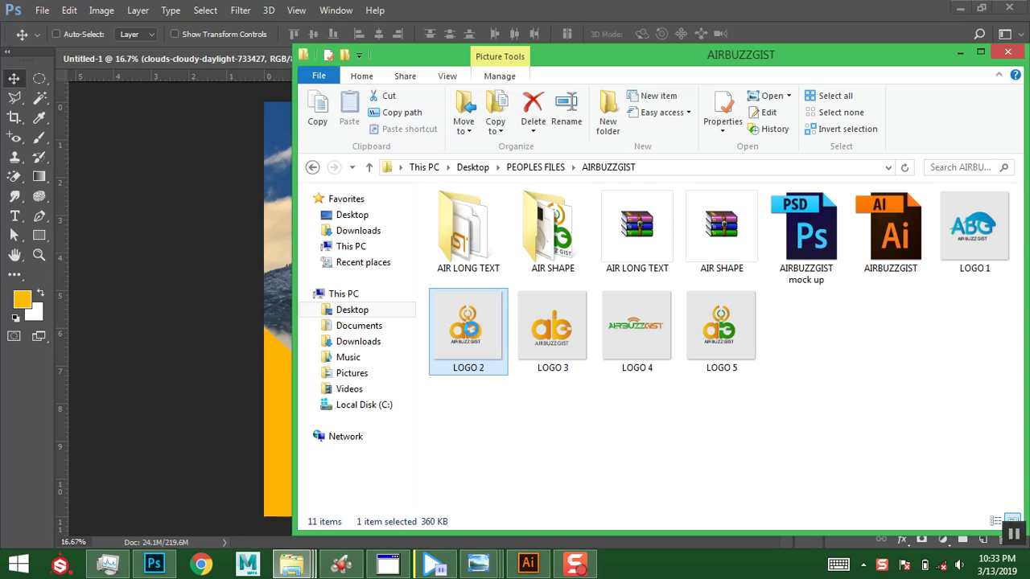
{"action": "double_click", "coordinate": [473, 336]}
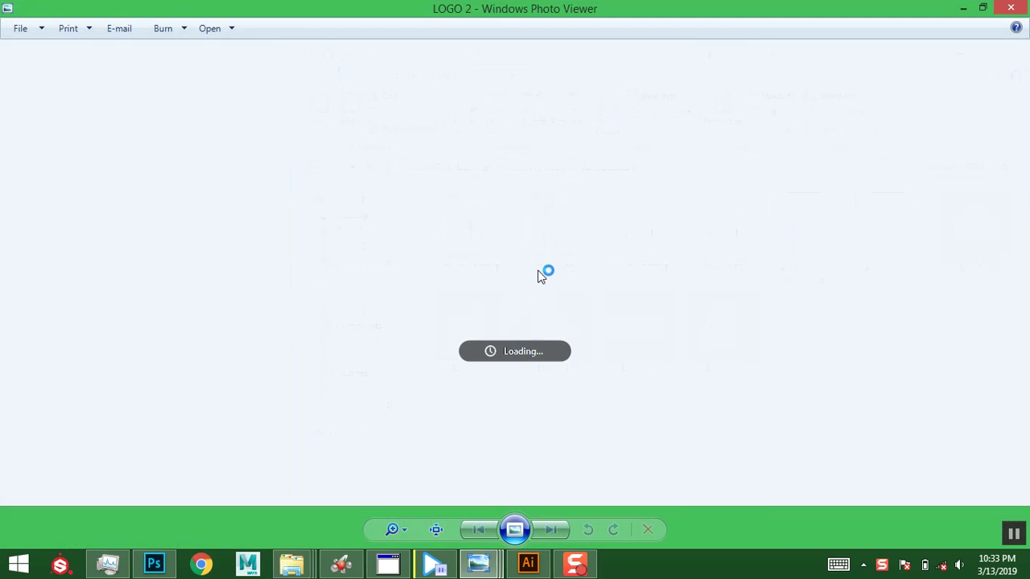
{"action": "scroll", "coordinate": [538, 316], "scroll_direction": "up", "scroll_amount": 1}
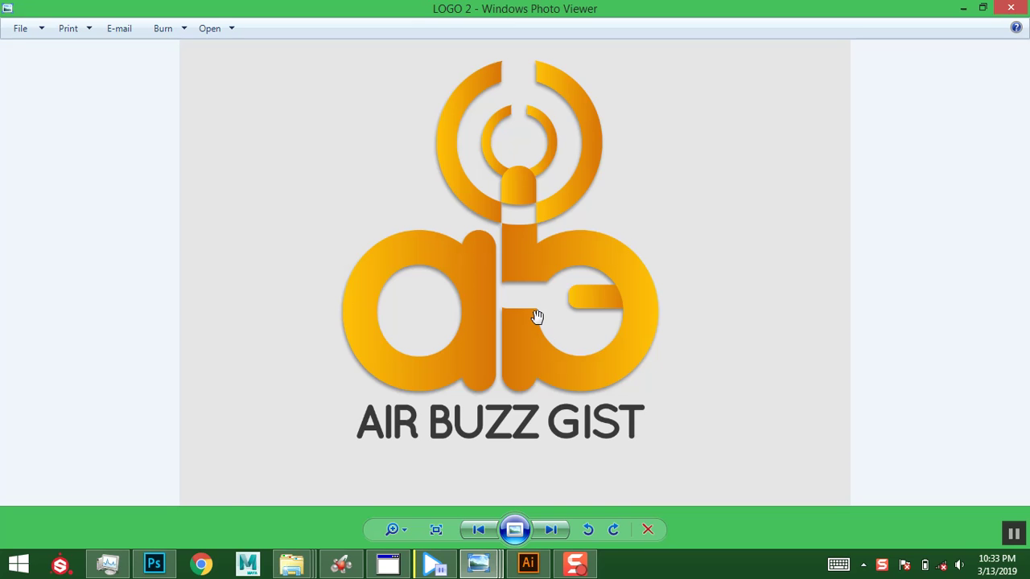
{"action": "scroll", "coordinate": [538, 317], "scroll_direction": "down", "scroll_amount": 1}
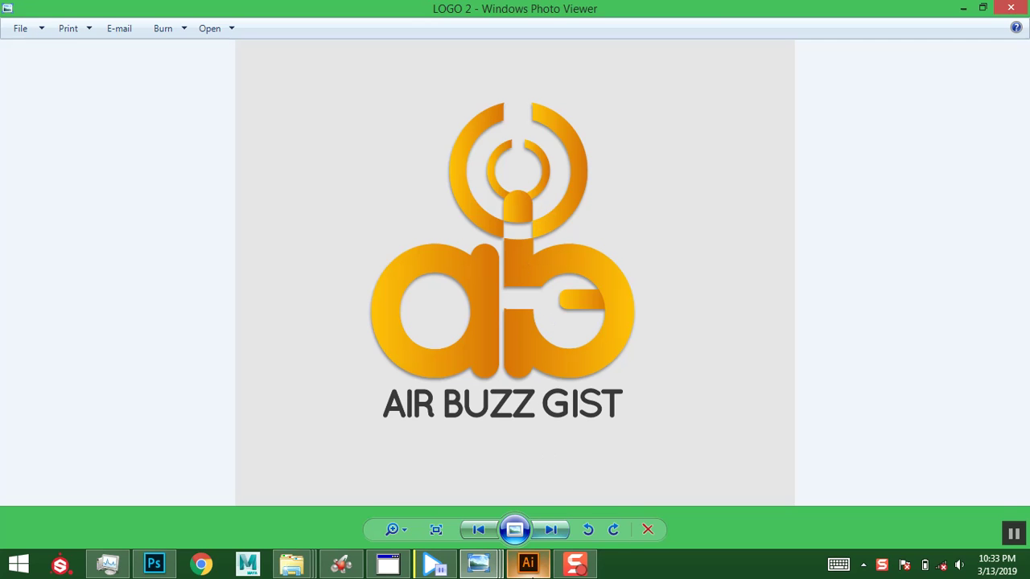
{"action": "left_click", "coordinate": [528, 563]}
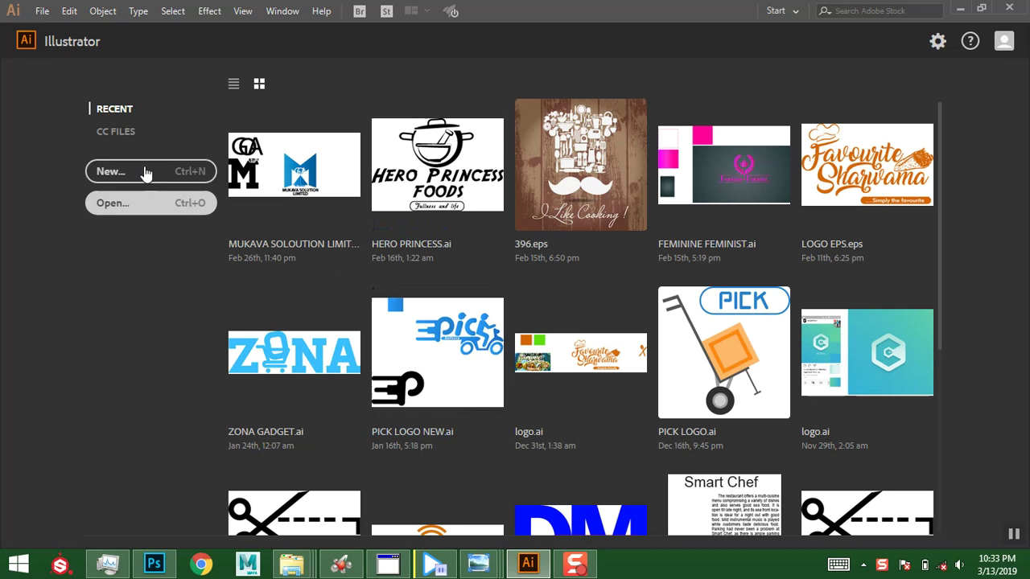
Create a new 2000 × 2000 px RGB document from the custom preset.
{"action": "left_click", "coordinate": [145, 173]}
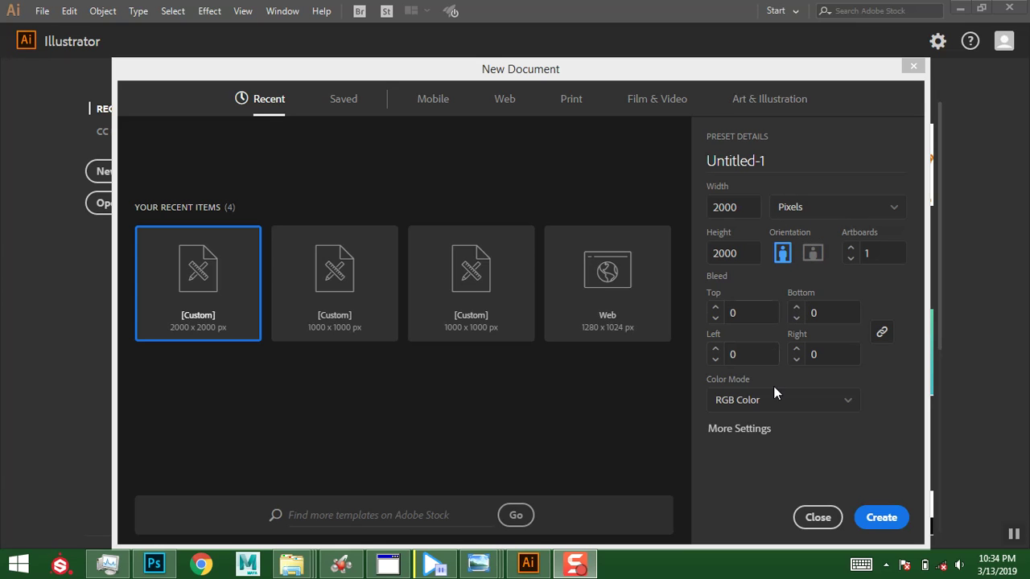
{"action": "left_click", "coordinate": [882, 522]}
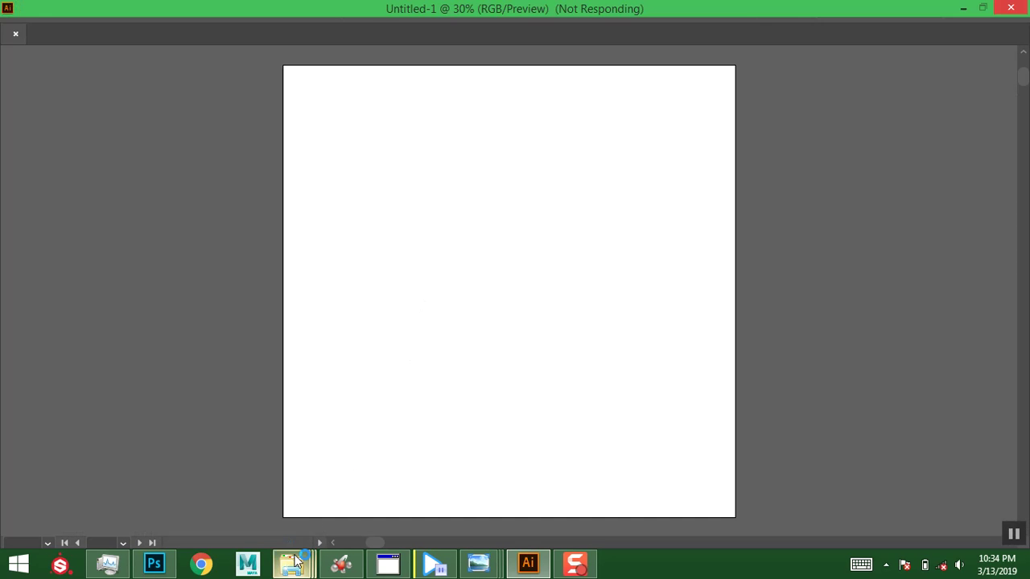
{"action": "mouse_move", "coordinate": [296, 563]}
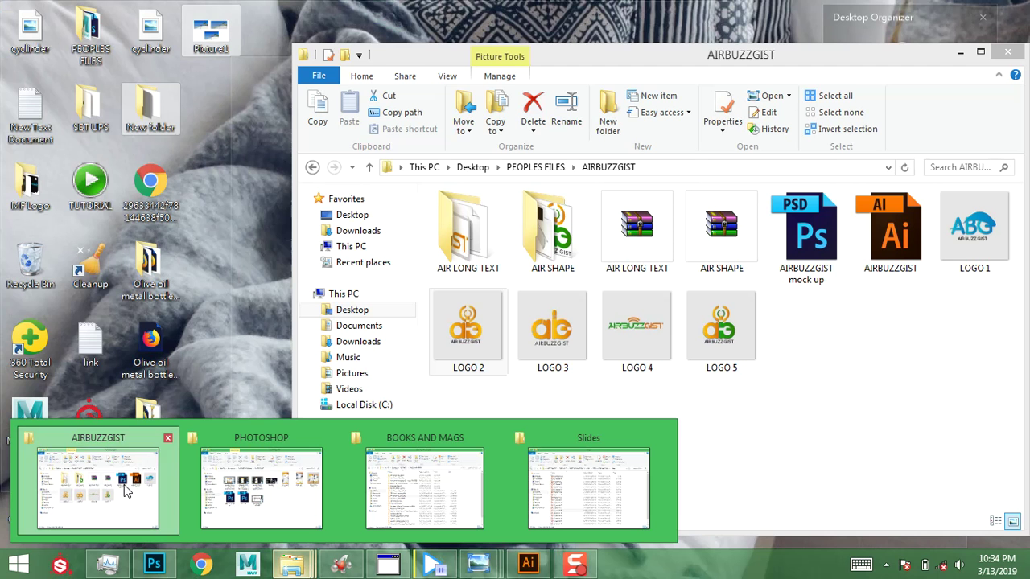
Close the Libraries panel and widen the dock to show Color, Gradient and Layers names.
{"action": "left_click", "coordinate": [122, 487]}
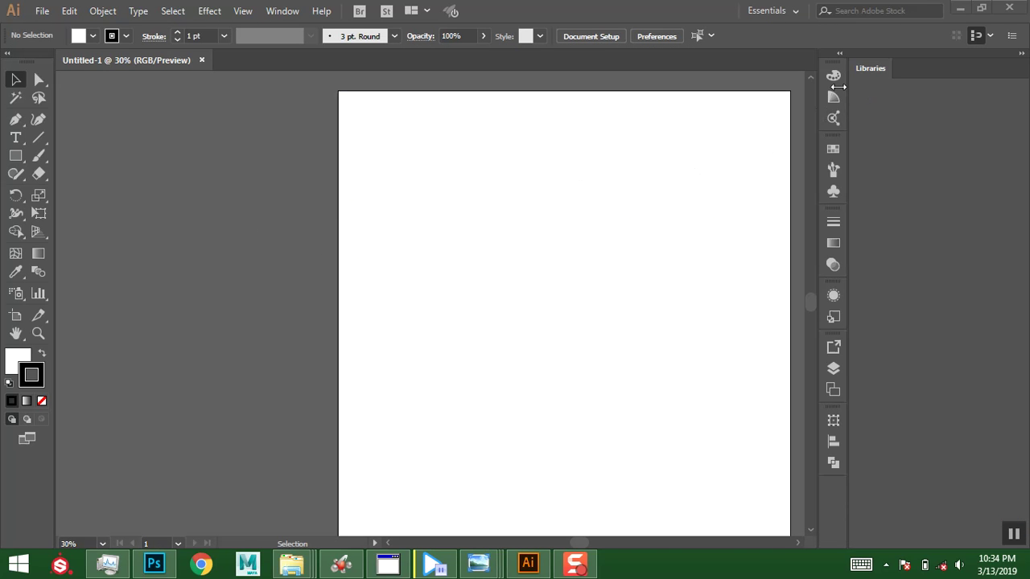
{"action": "left_click_drag", "start_coordinate": [444, 301], "coordinate": [333, 272]}
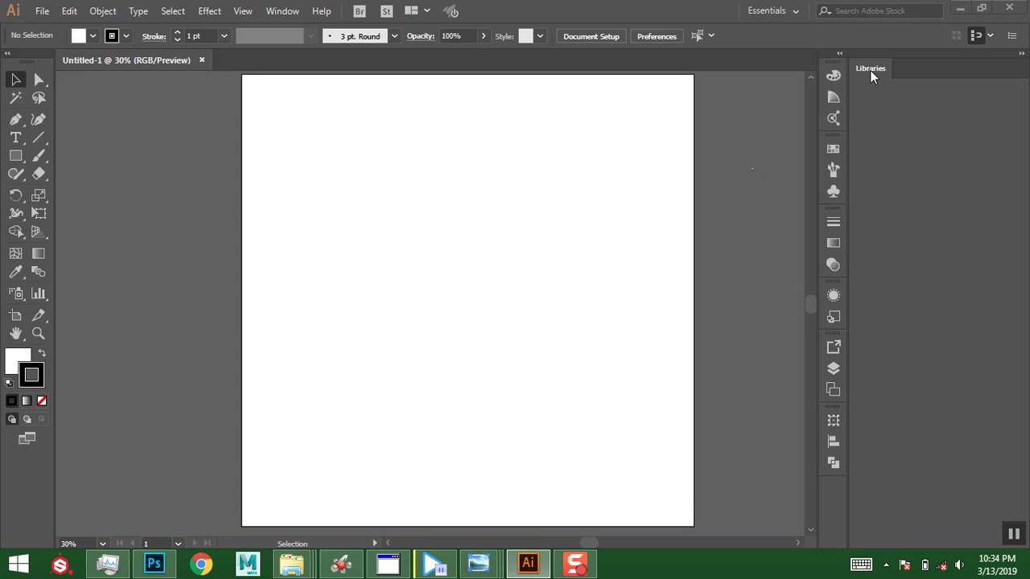
{"action": "left_click_drag", "start_coordinate": [871, 69], "coordinate": [764, 101]}
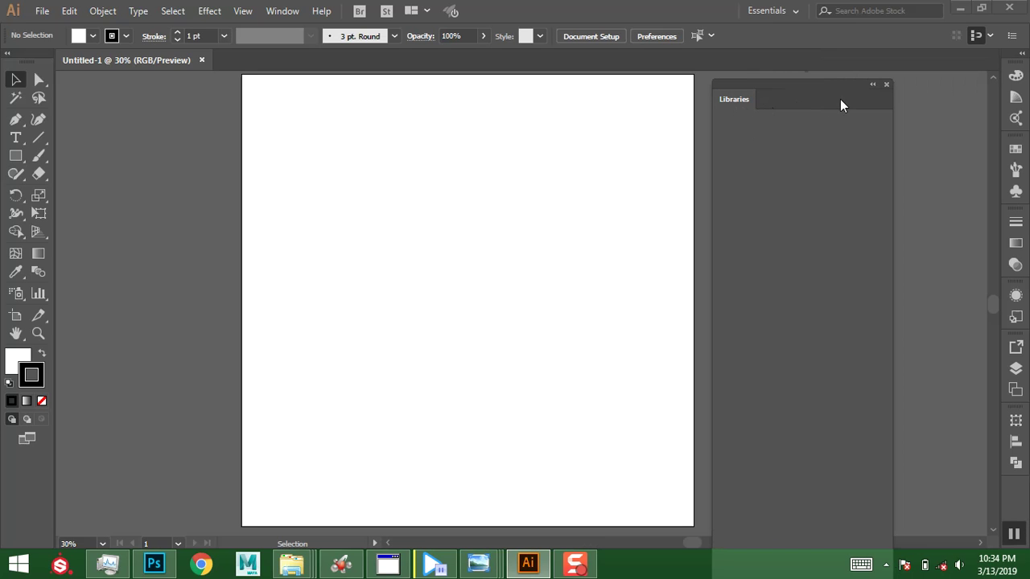
{"action": "left_click", "coordinate": [886, 84]}
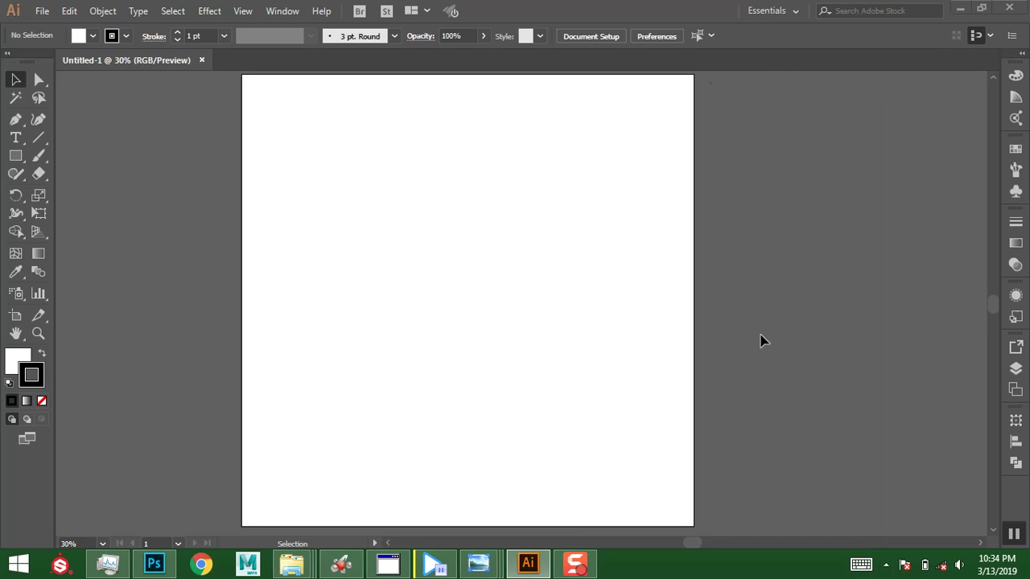
{"action": "left_click", "coordinate": [1014, 75]}
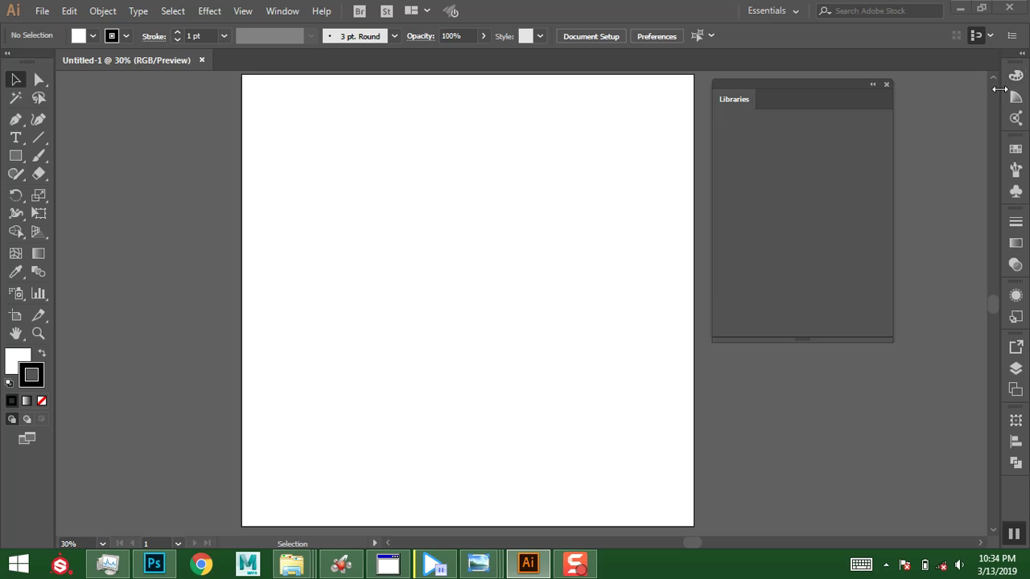
{"action": "left_click", "coordinate": [886, 83]}
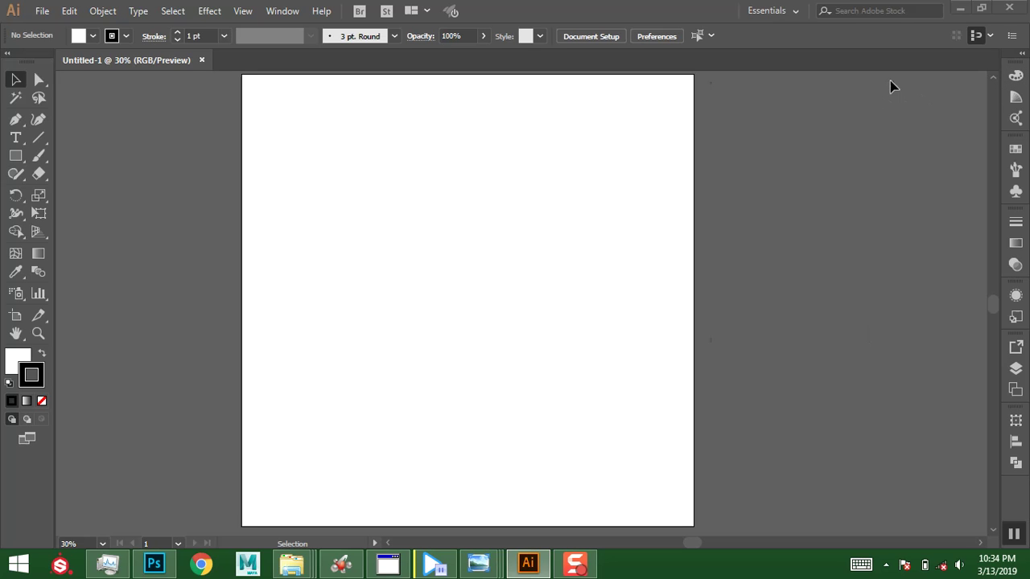
{"action": "left_click_drag", "start_coordinate": [973, 115], "coordinate": [890, 135]}
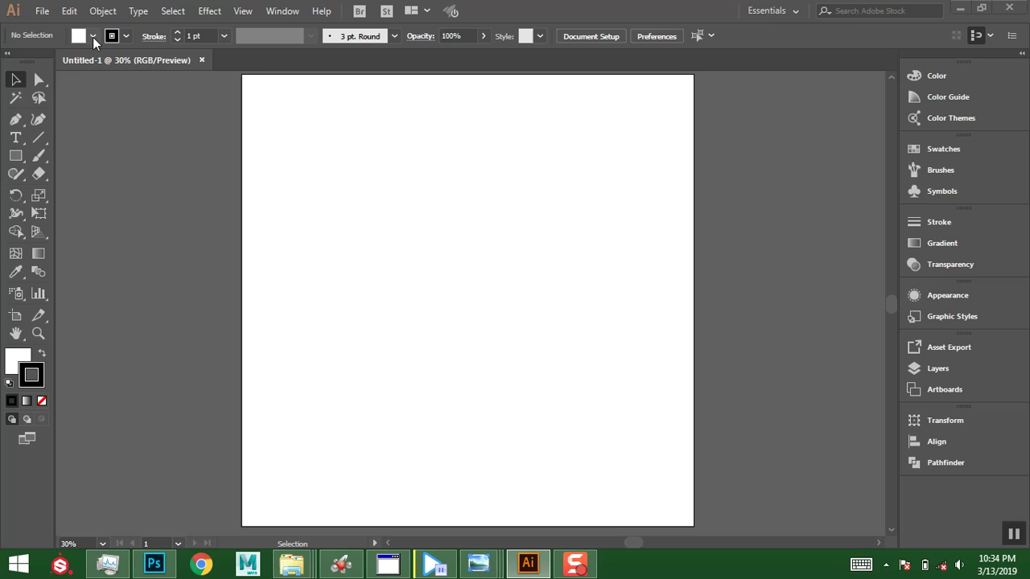
{"action": "left_click", "coordinate": [119, 39]}
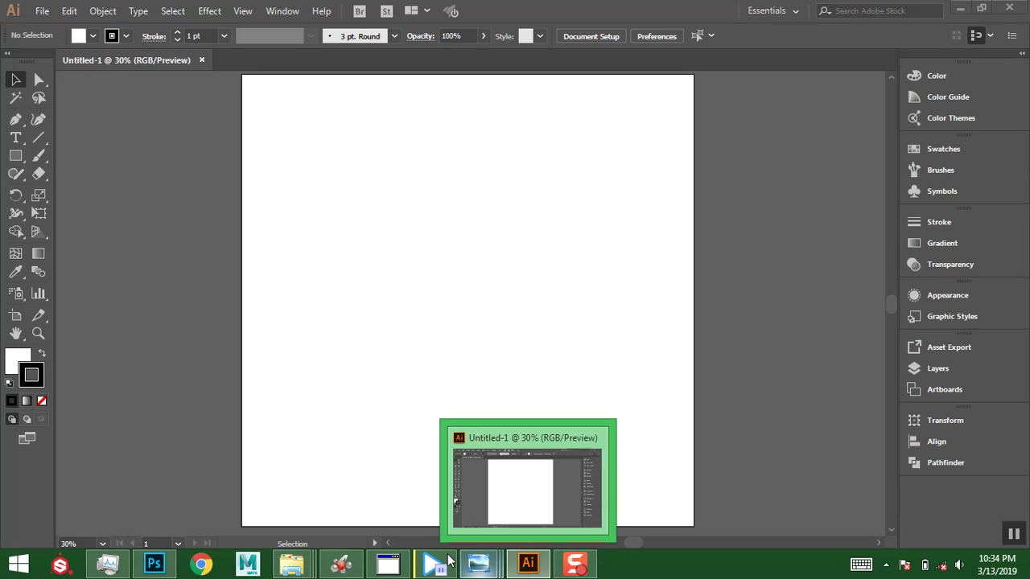
Drag LOGO 2.jpg from the AIRBUZZGIST folder onto the Untitled-1 artboard as a linked image.
{"action": "mouse_move", "coordinate": [292, 565]}
{"action": "left_click", "coordinate": [143, 519]}
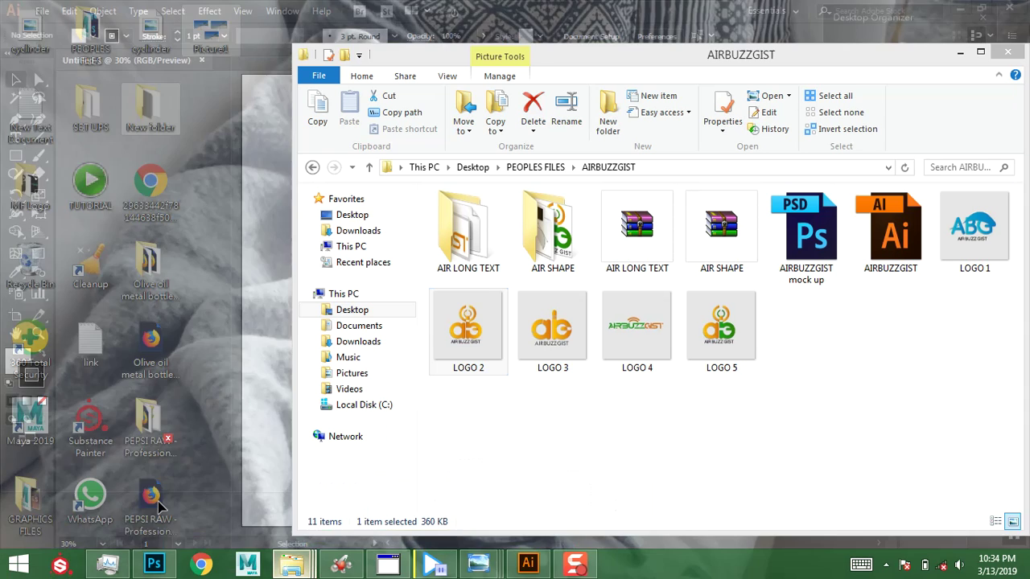
{"action": "left_click_drag", "start_coordinate": [481, 330], "coordinate": [168, 333]}
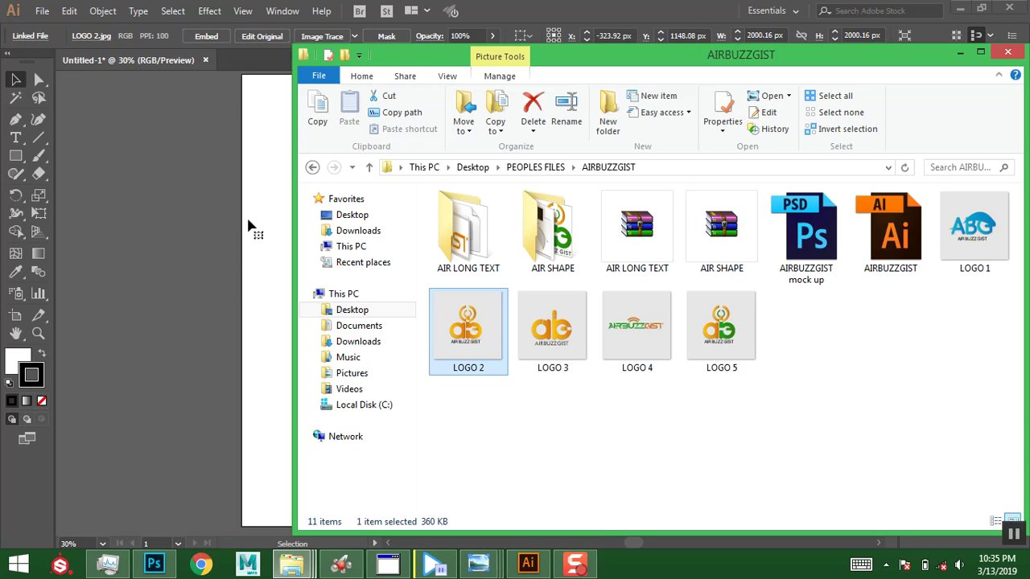
{"action": "left_click", "coordinate": [960, 52]}
Proportionally scale the LOGO 2 reference image down to 1124.16 px.
{"action": "key", "text": "alt"}
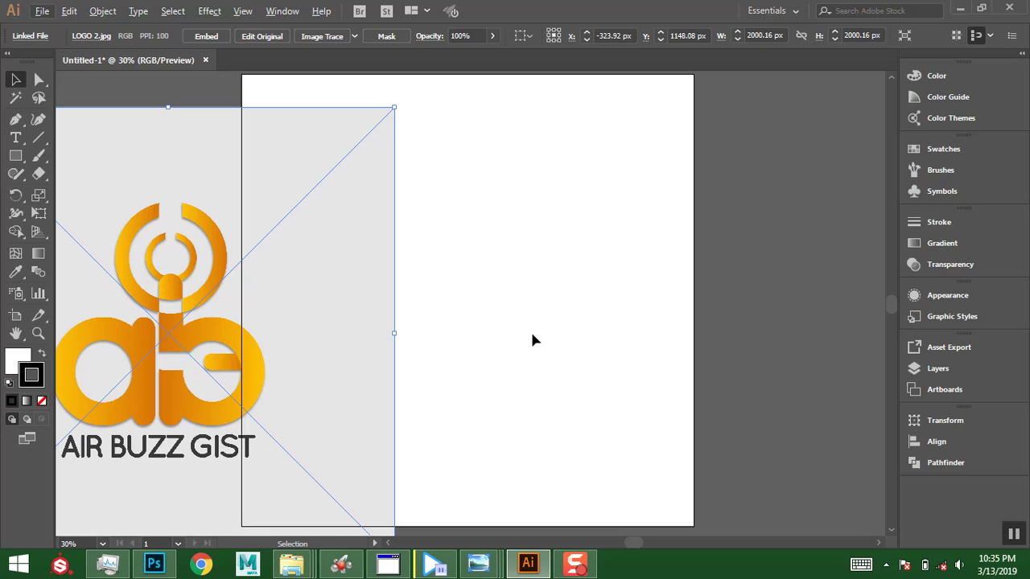
{"action": "key", "text": "ctrl+minus"}
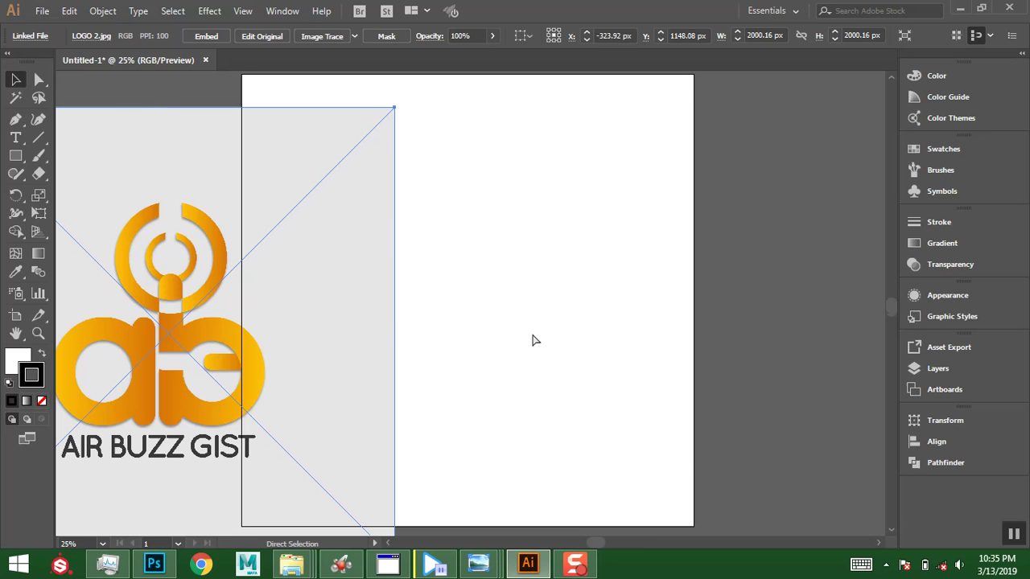
{"action": "key", "text": "ctrl+minus"}
{"action": "key", "text": "ctrl+minus"}
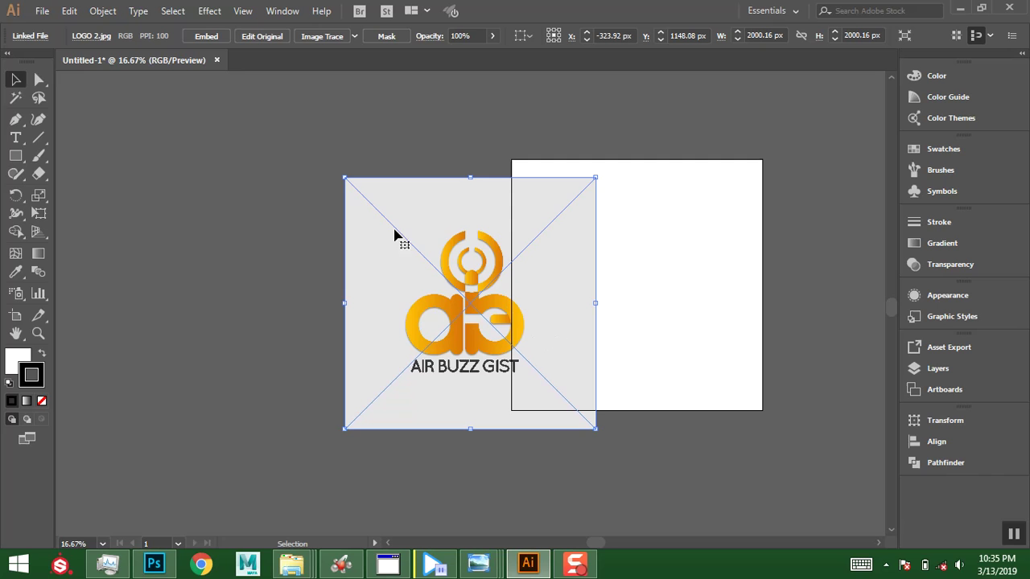
{"action": "key", "text": "shift"}
{"action": "left_click_drag", "start_coordinate": [344, 177], "coordinate": [489, 246]}
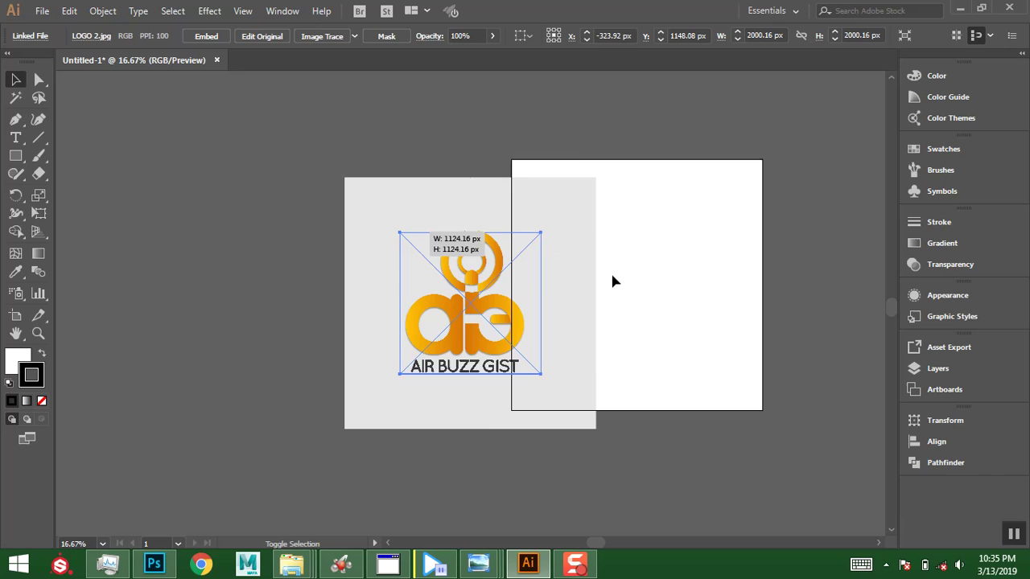
{"action": "left_click_drag", "start_coordinate": [593, 274], "coordinate": [595, 274]}
Move the reference image onto the pasteboard just left of the artboard and deselect it.
{"action": "key", "text": "space"}
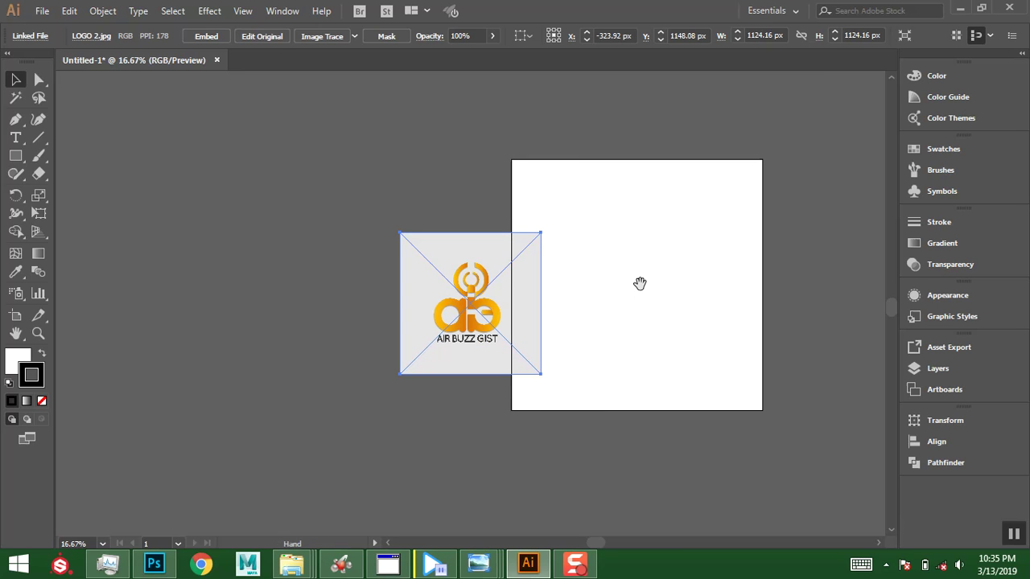
{"action": "left_click_drag", "start_coordinate": [603, 296], "coordinate": [523, 307]}
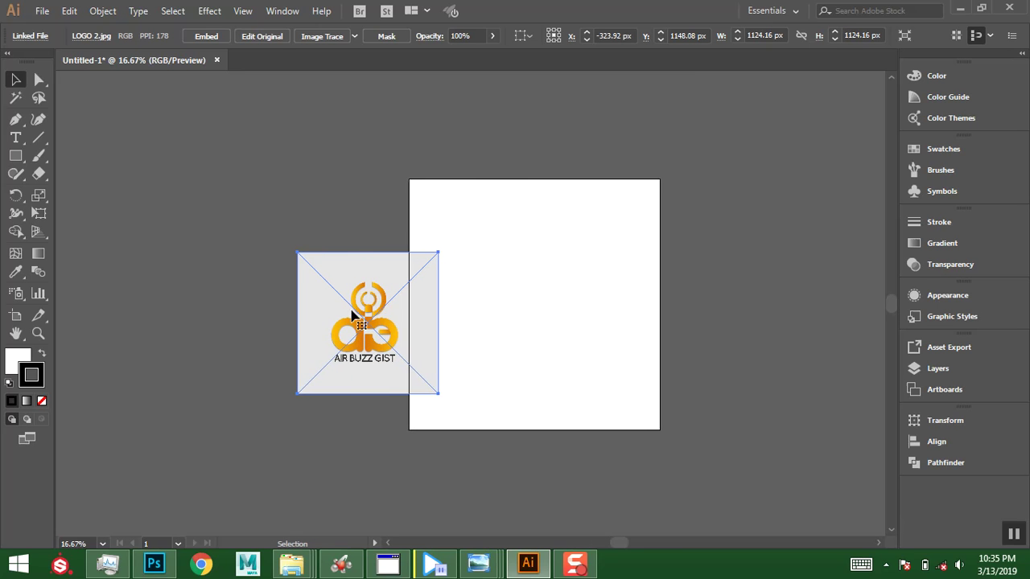
{"action": "left_click_drag", "start_coordinate": [354, 291], "coordinate": [420, 260]}
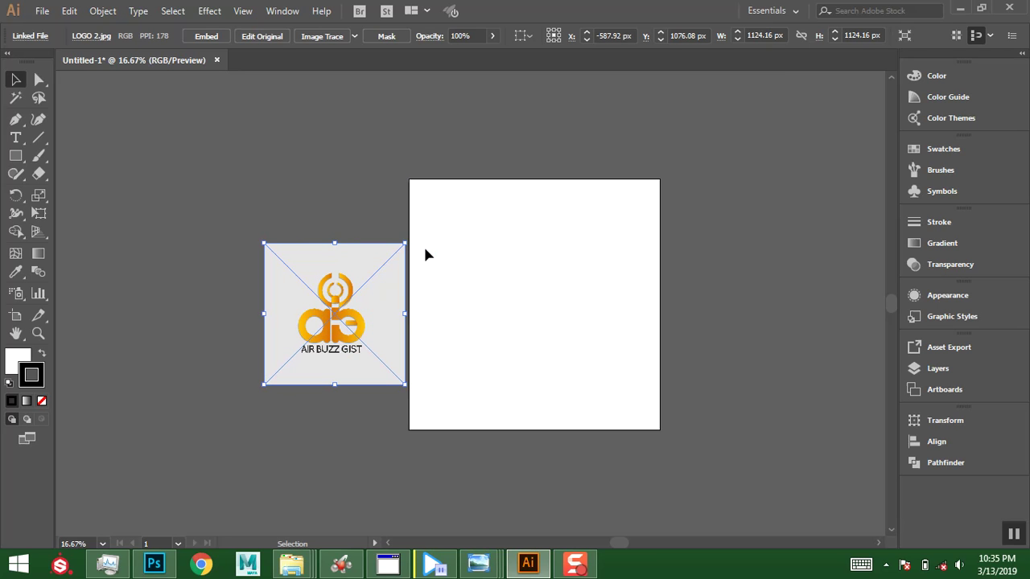
{"action": "key", "text": "ctrl+0"}
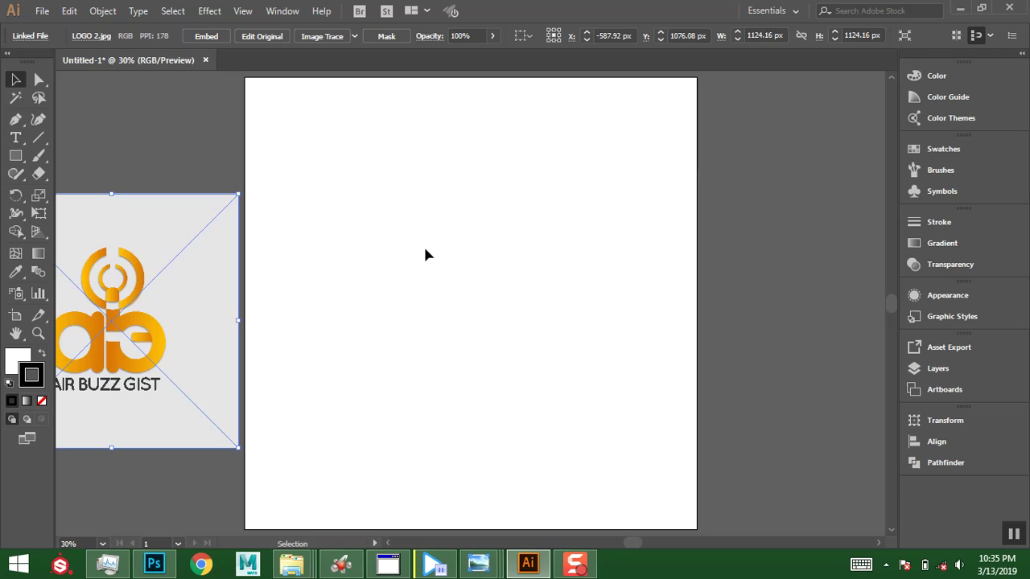
{"action": "key", "text": "space"}
{"action": "left_click_drag", "start_coordinate": [431, 304], "coordinate": [521, 306]}
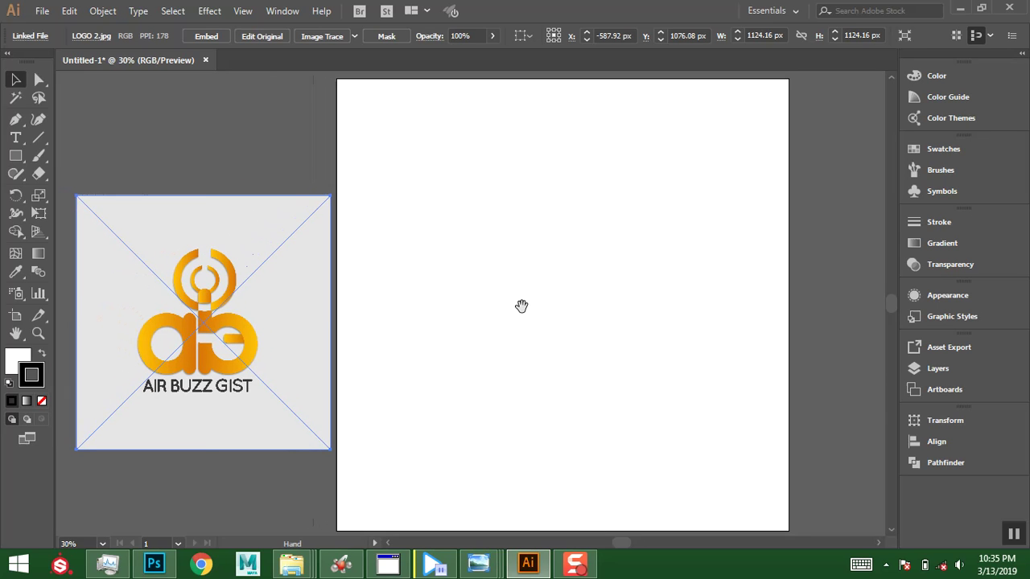
{"action": "left_click", "coordinate": [265, 141]}
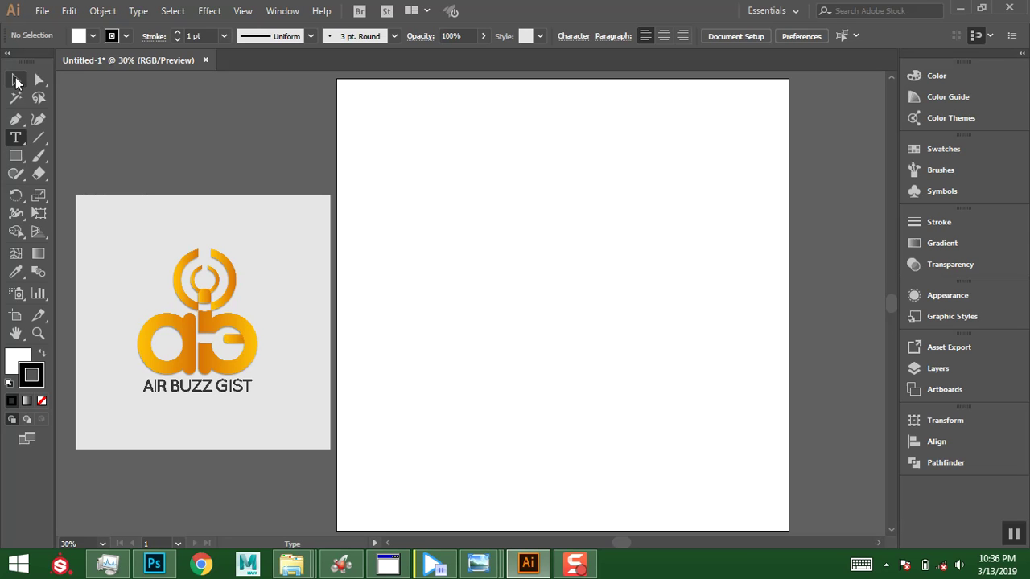
Add a 72 pt Lorem ipsum text object, enlarge it and move it lower.
{"action": "left_click", "coordinate": [575, 188]}
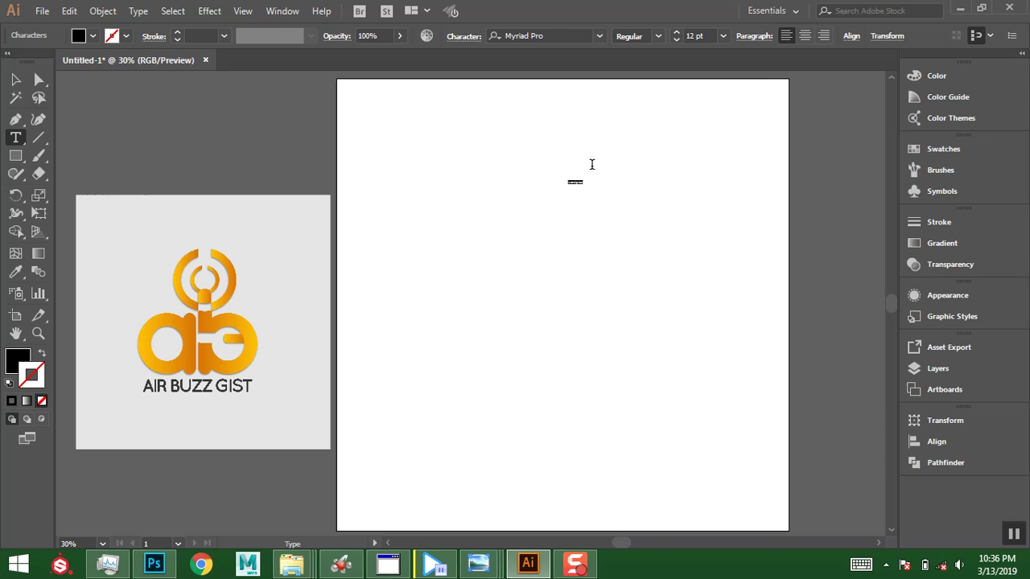
{"action": "left_click", "coordinate": [723, 35]}
{"action": "left_click", "coordinate": [750, 301]}
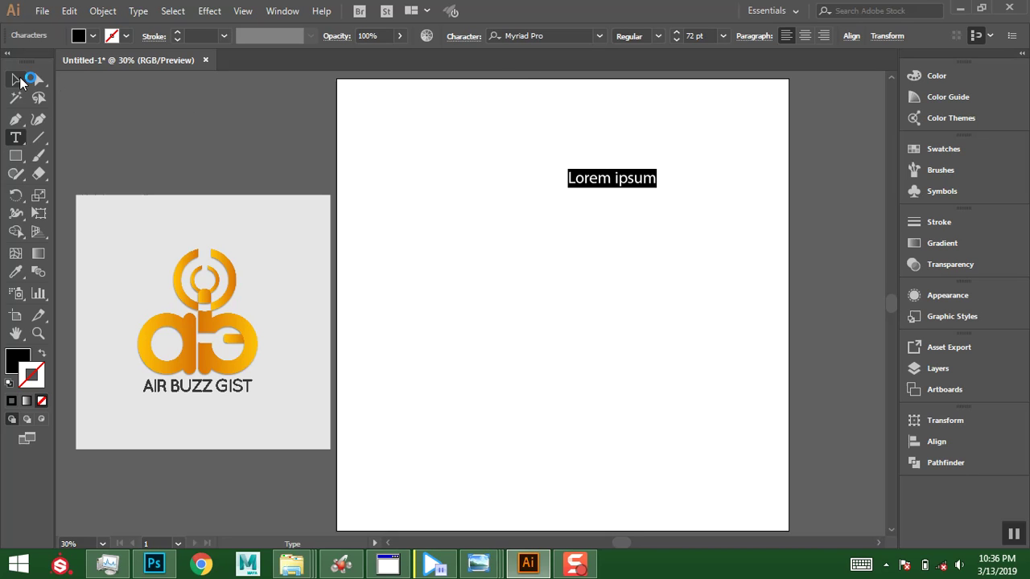
{"action": "left_click", "coordinate": [20, 79]}
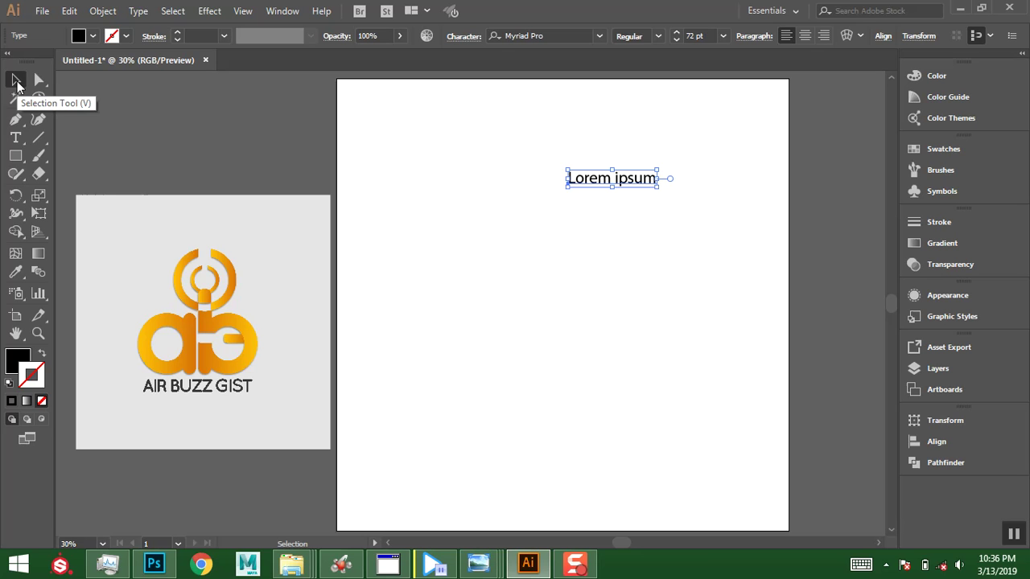
{"action": "left_click_drag", "start_coordinate": [659, 186], "coordinate": [857, 406]}
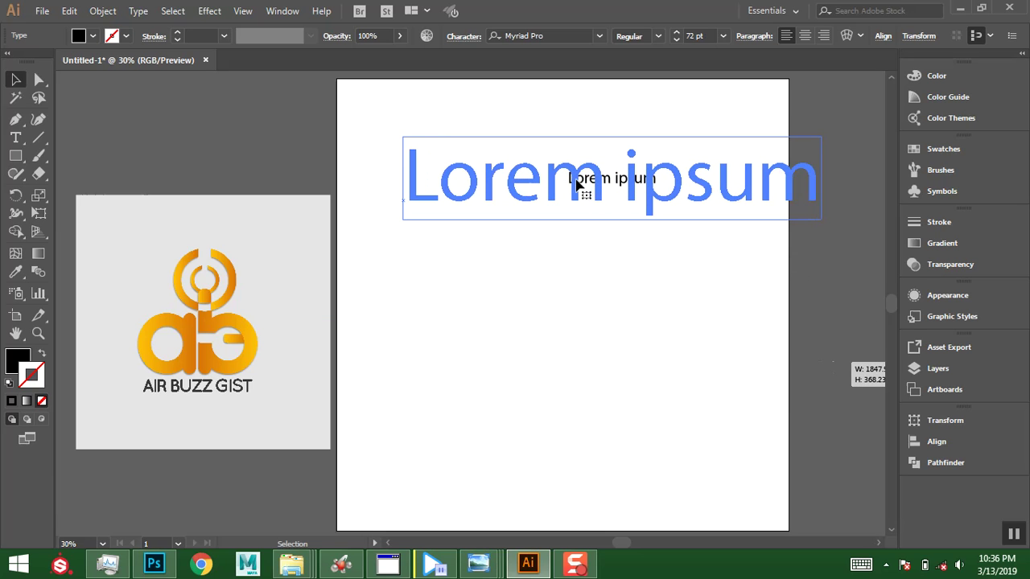
{"action": "left_click_drag", "start_coordinate": [576, 183], "coordinate": [573, 265]}
{"action": "left_click_drag", "start_coordinate": [577, 285], "coordinate": [584, 313]}
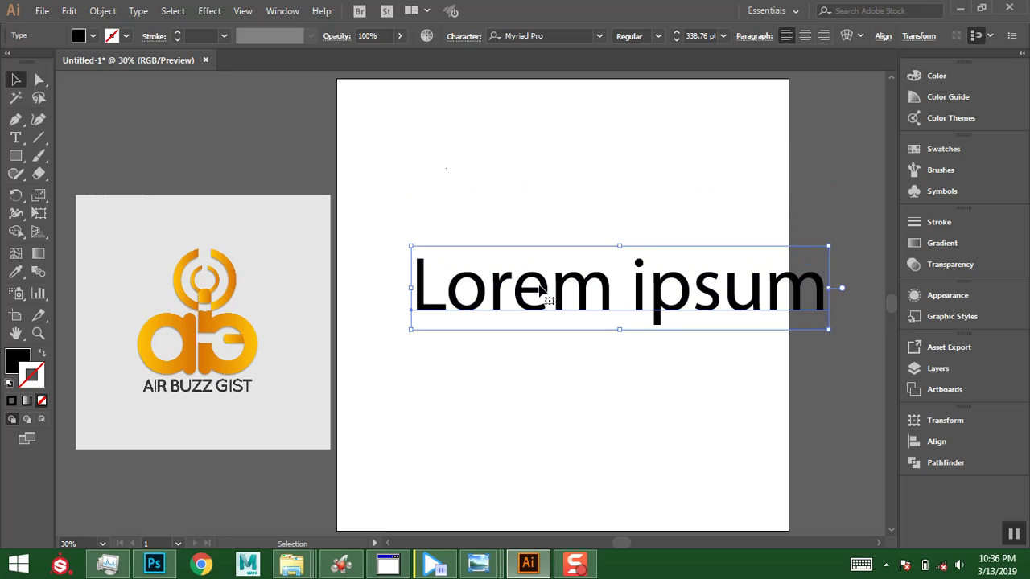
Replace the placeholder text with a single letter 'a'.
{"action": "key", "text": "t"}
{"action": "left_click", "coordinate": [485, 291]}
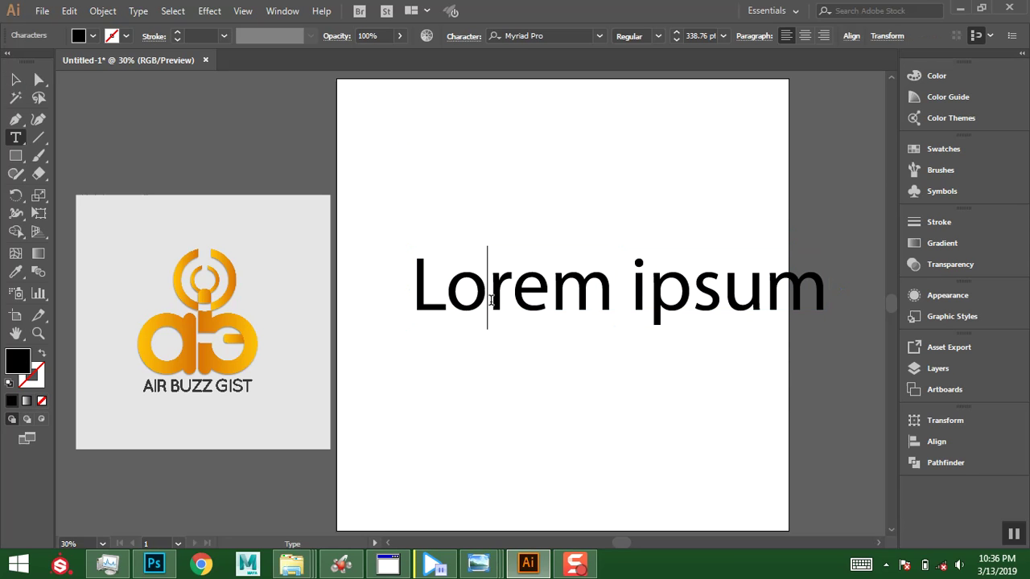
{"action": "key", "text": "ctrl+a"}
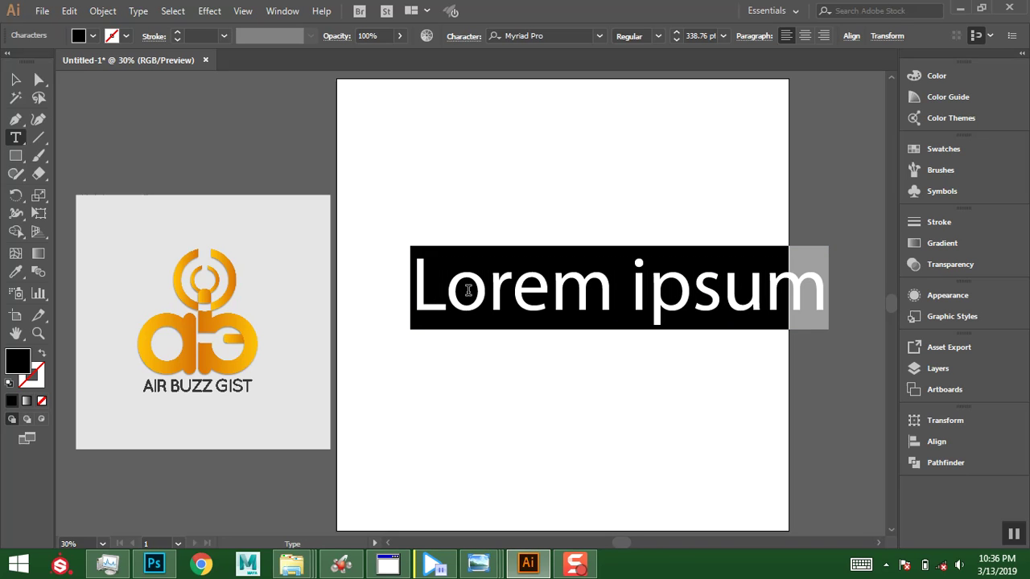
{"action": "type", "text": "a"}
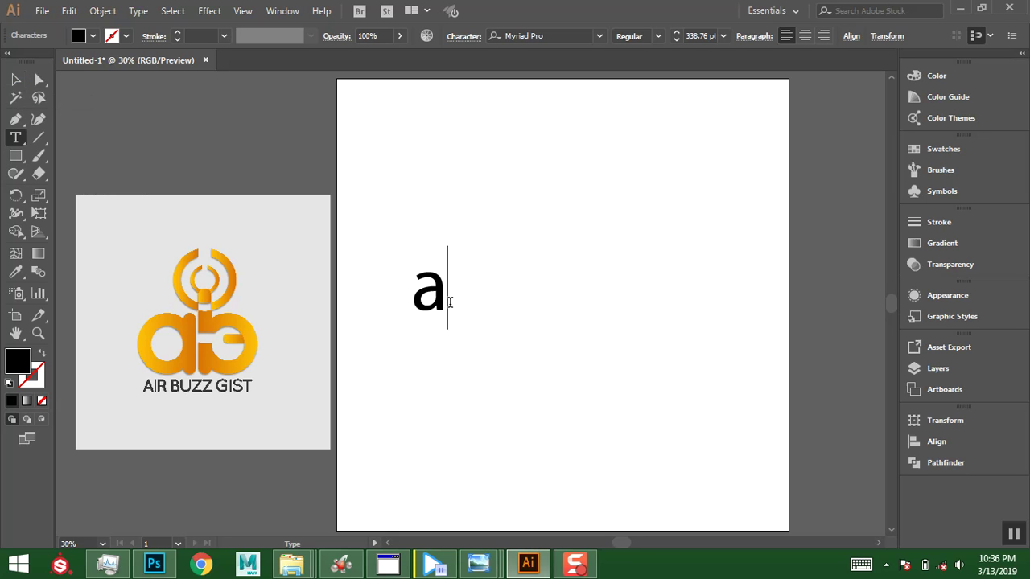
{"action": "double_click", "coordinate": [411, 265]}
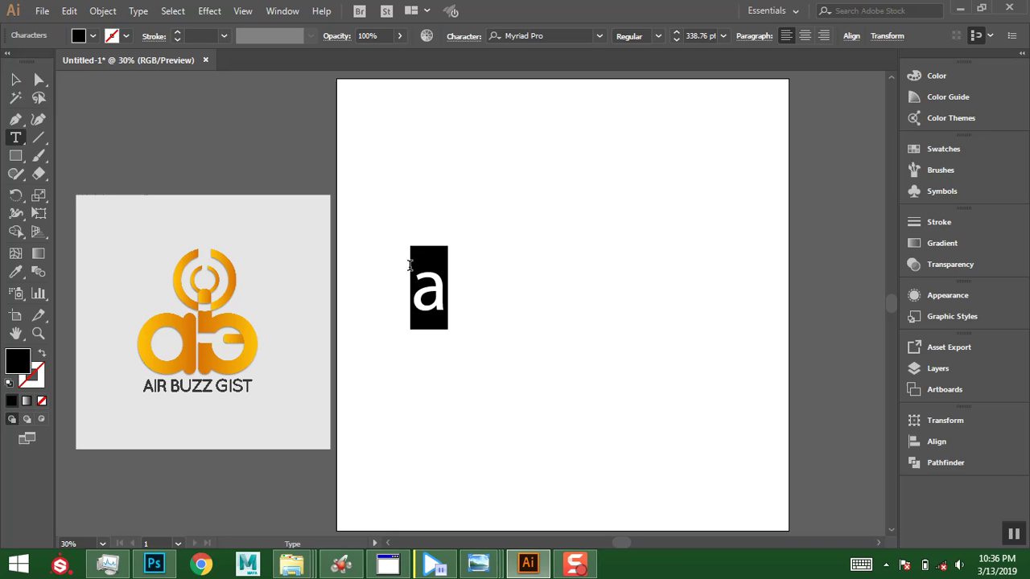
Search 'qui' in the font field and apply Quicksand Bold to the letter a.
{"action": "left_click", "coordinate": [568, 34]}
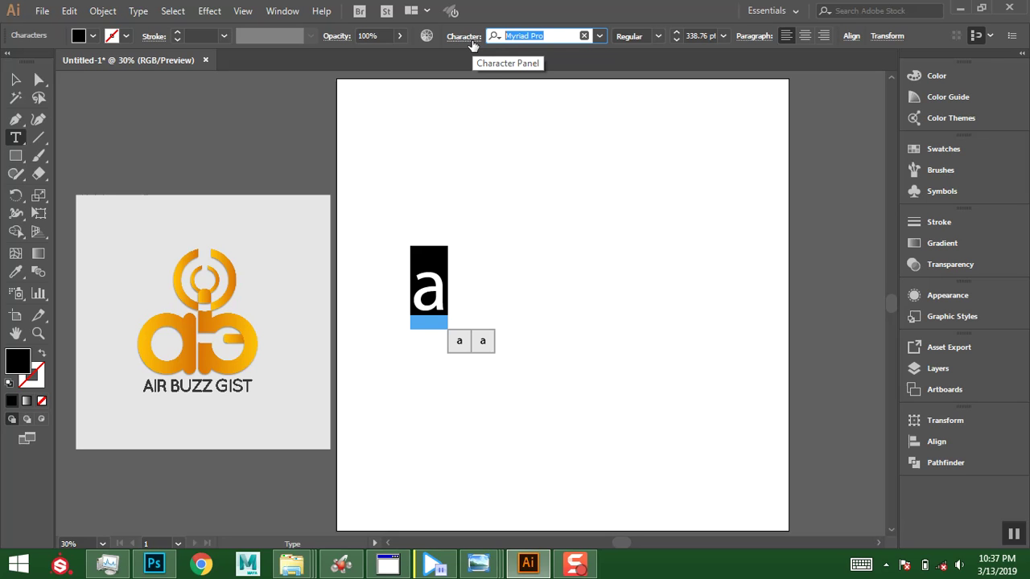
{"action": "type", "text": "c"}
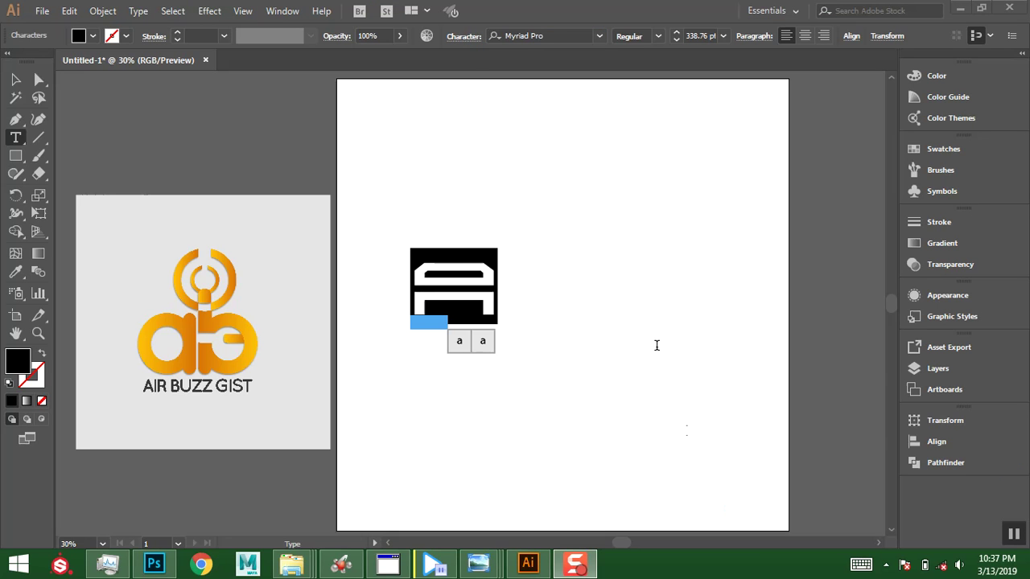
{"action": "left_click", "coordinate": [558, 36]}
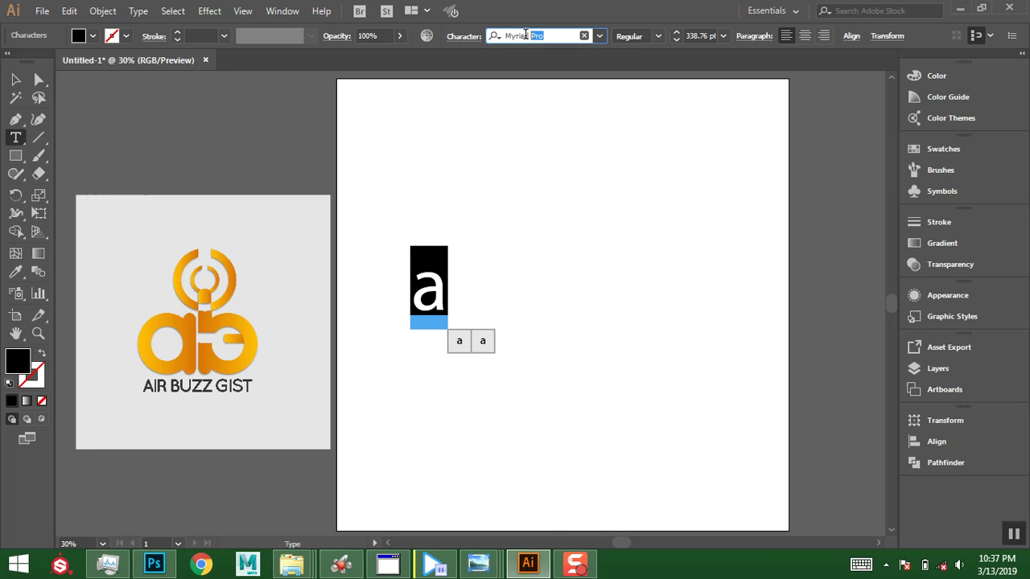
{"action": "type", "text": "q"}
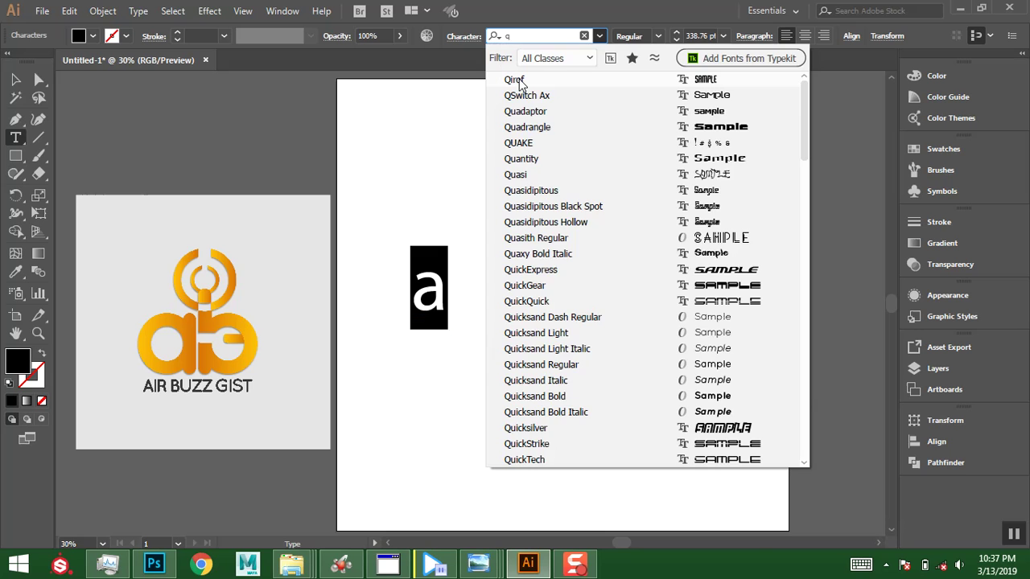
{"action": "type", "text": "ui"}
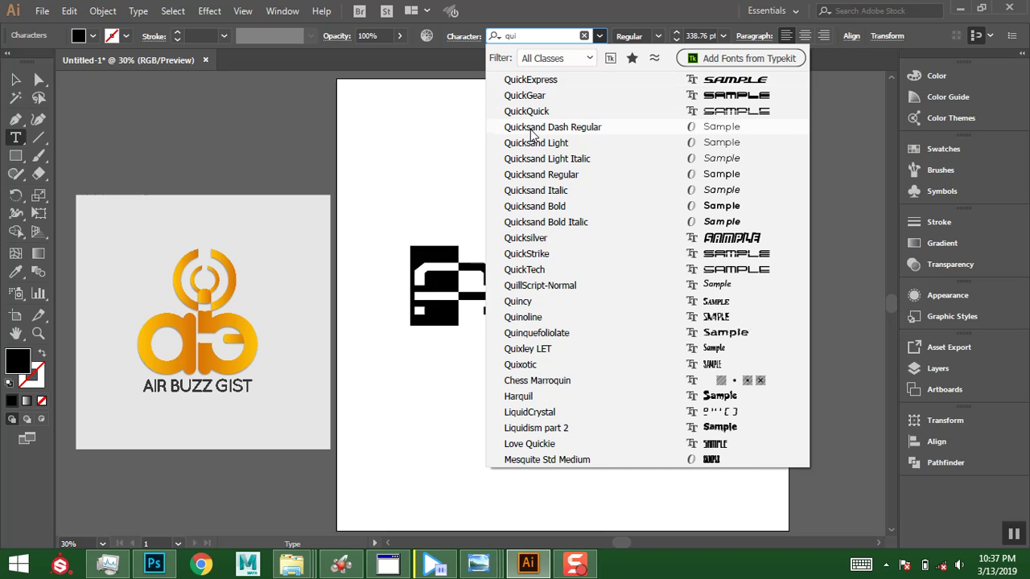
{"action": "left_click", "coordinate": [537, 208]}
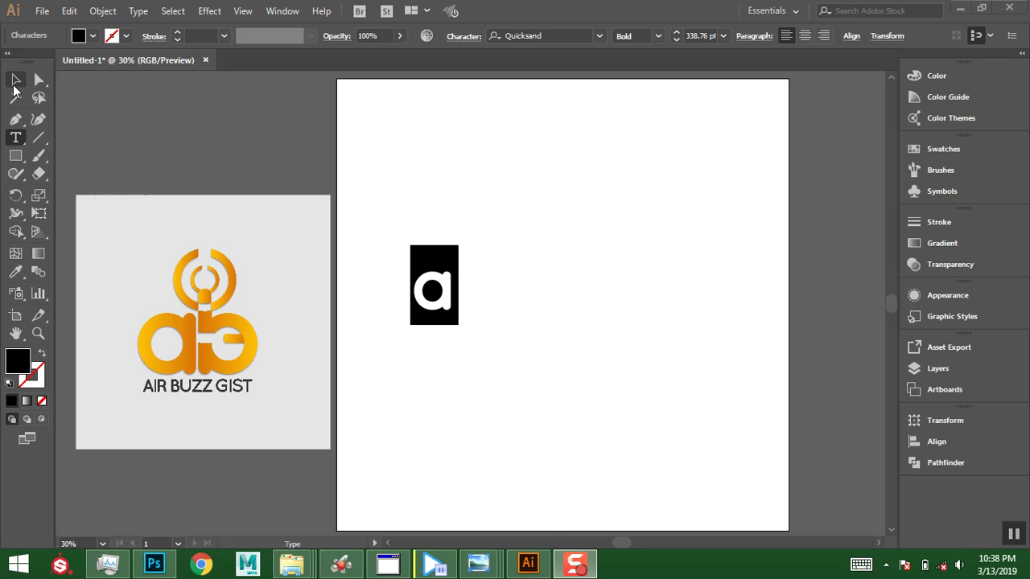
{"action": "left_click", "coordinate": [15, 79]}
Scale the Quicksand Bold a up and Alt-drag a duplicate to its right.
{"action": "left_click_drag", "start_coordinate": [455, 322], "coordinate": [514, 325]}
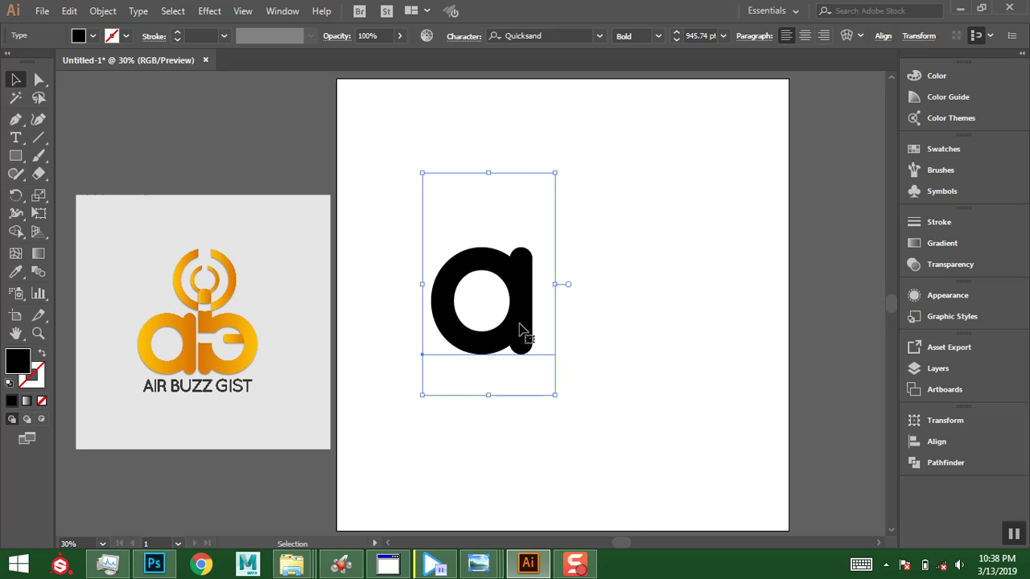
{"action": "left_click_drag", "start_coordinate": [536, 337], "coordinate": [657, 344]}
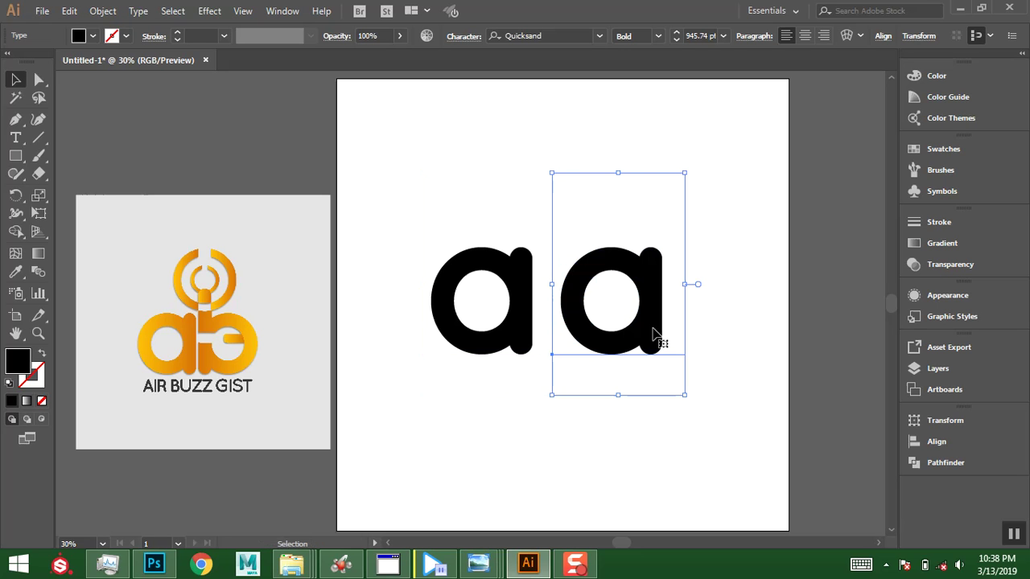
Replace the second a with the letter 'b'.
{"action": "key", "text": "t"}
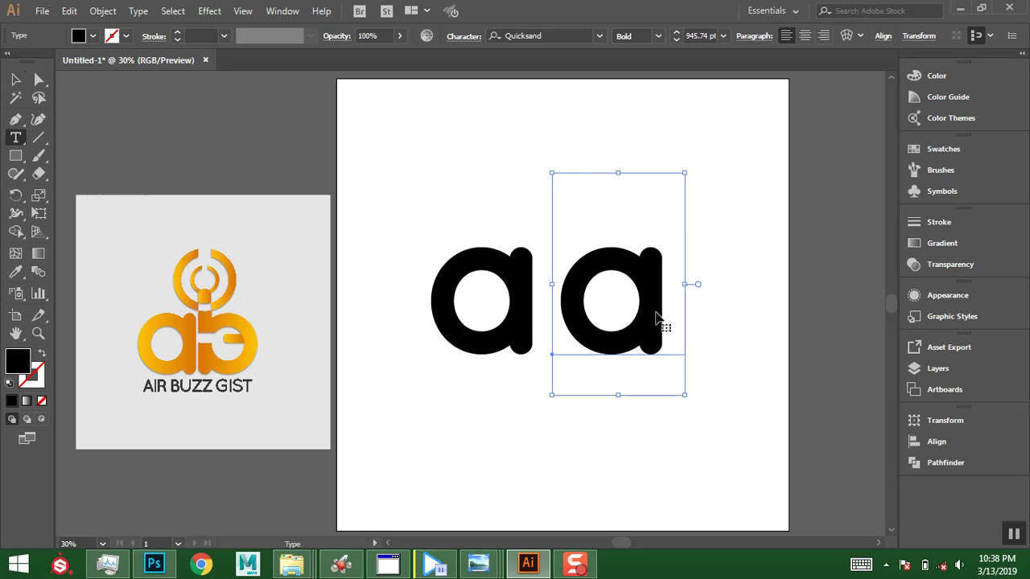
{"action": "left_click", "coordinate": [662, 310]}
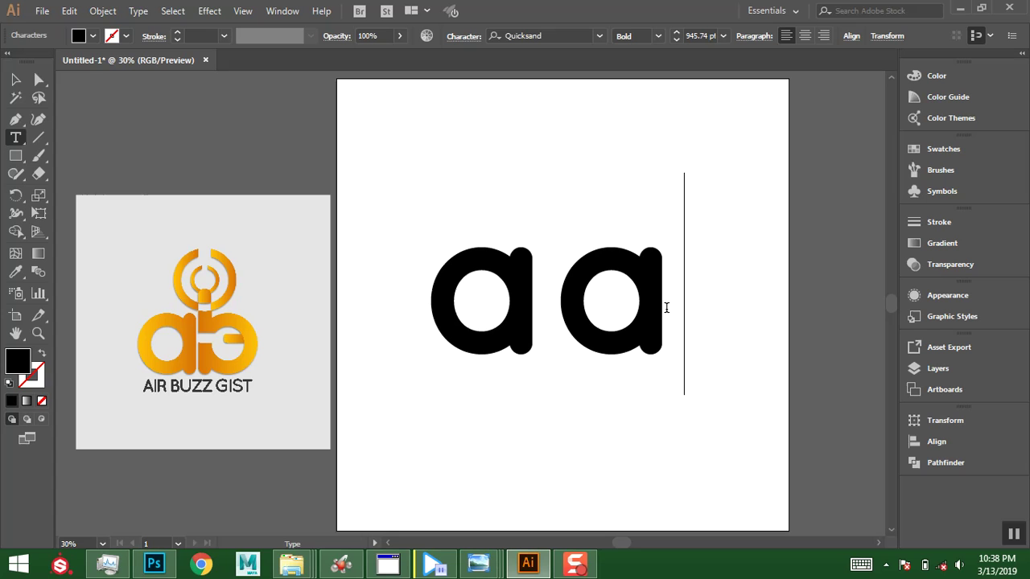
{"action": "key", "text": "BackSpace"}
{"action": "type", "text": "b"}
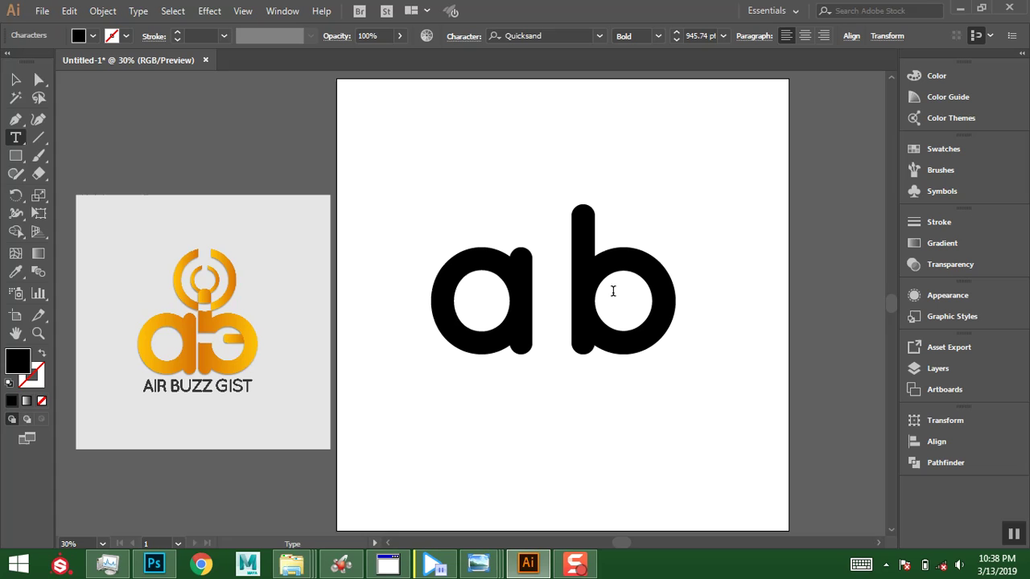
Nudge the b closer to the a, then duplicate the ab pair off to the right.
{"action": "left_click", "coordinate": [15, 79]}
{"action": "left_click", "coordinate": [582, 321]}
{"action": "left_click_drag", "start_coordinate": [586, 325], "coordinate": [580, 325]}
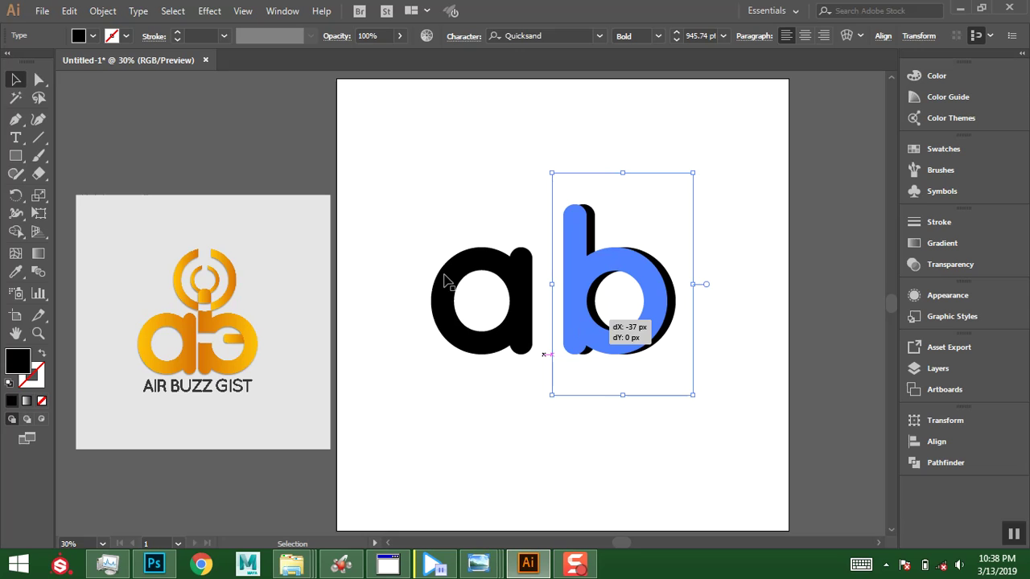
{"action": "left_click_drag", "start_coordinate": [400, 193], "coordinate": [619, 354]}
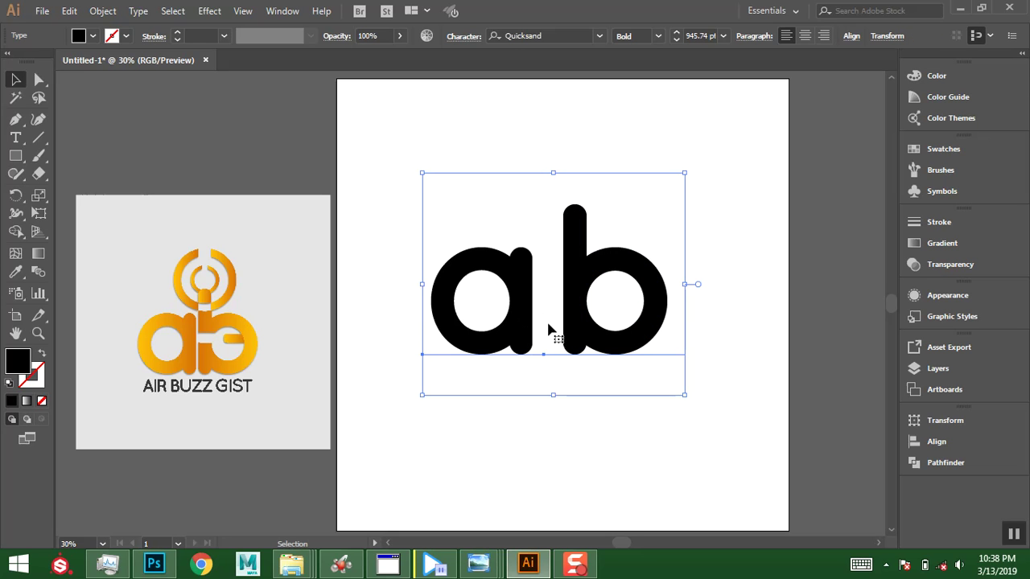
{"action": "left_click_drag", "start_coordinate": [525, 331], "coordinate": [881, 236]}
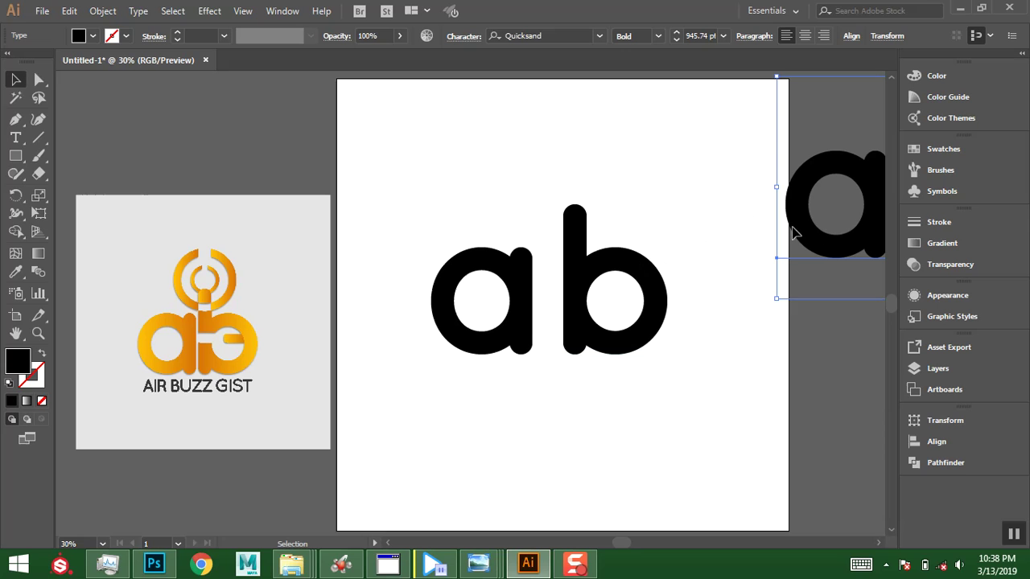
Drop the spare ab copy beside the artboard as a backup.
{"action": "left_click_drag", "start_coordinate": [816, 239], "coordinate": [857, 248]}
{"action": "left_click_drag", "start_coordinate": [639, 279], "coordinate": [640, 279]}
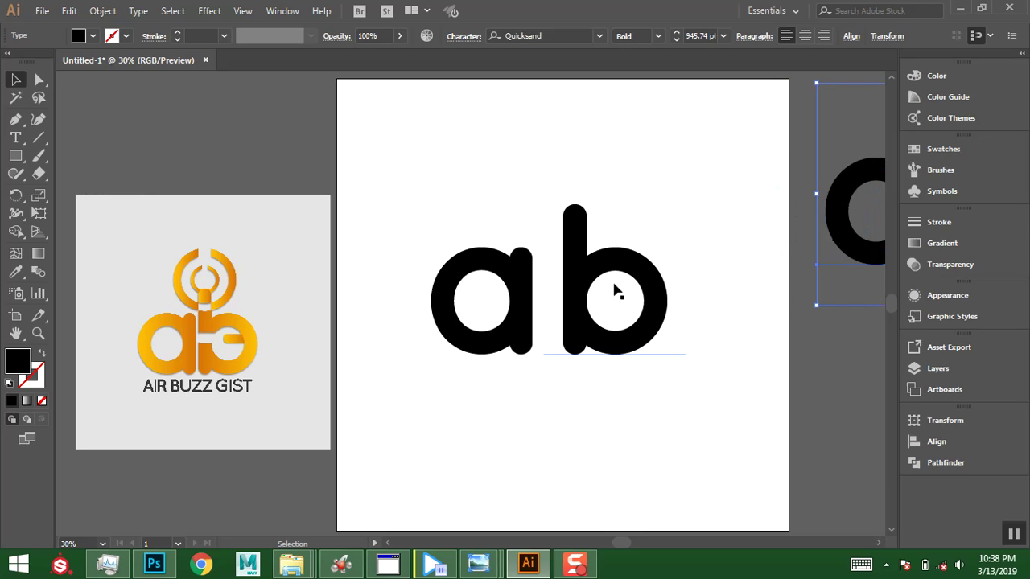
{"action": "left_click_drag", "start_coordinate": [673, 326], "coordinate": [630, 320]}
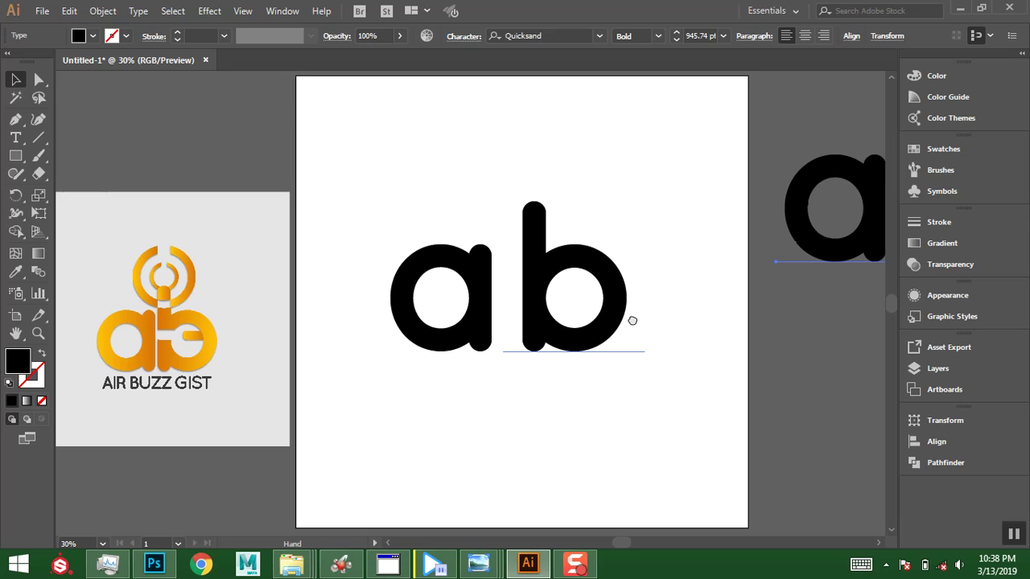
Move the letter a about 381 px left, widening the gap to the b.
{"action": "left_click", "coordinate": [534, 278]}
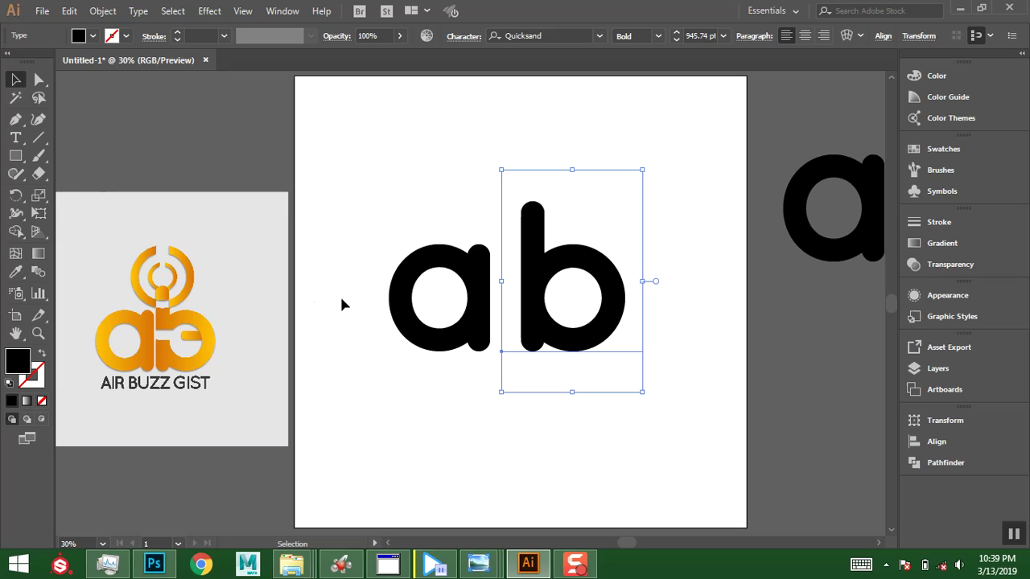
{"action": "left_click", "coordinate": [395, 300]}
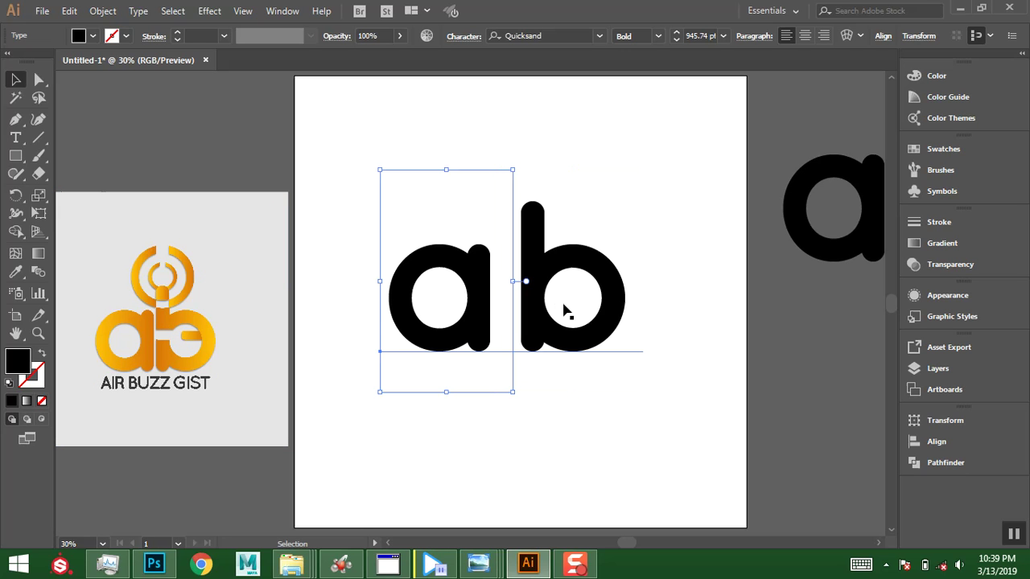
{"action": "left_click", "coordinate": [575, 295]}
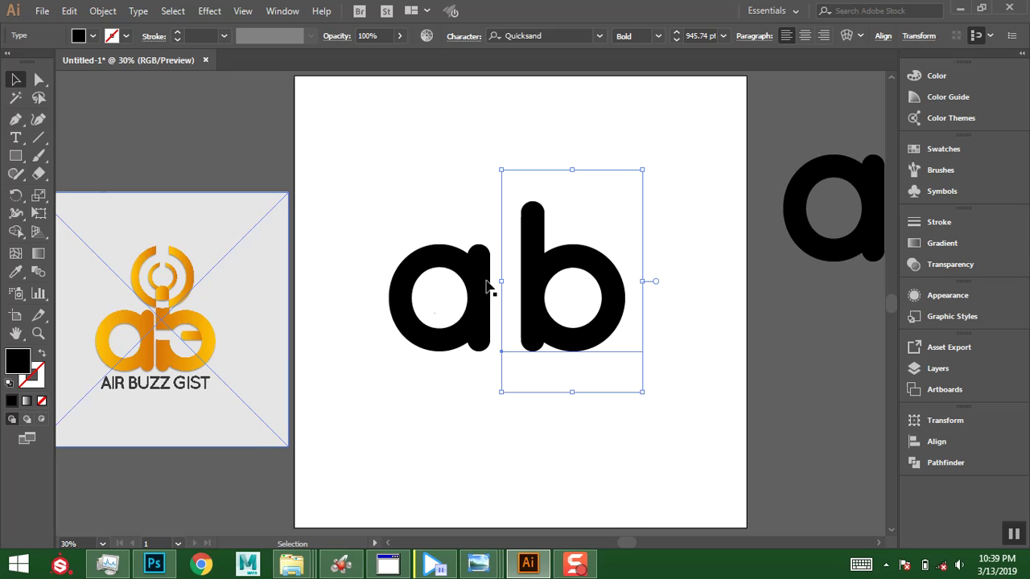
{"action": "left_click", "coordinate": [470, 308]}
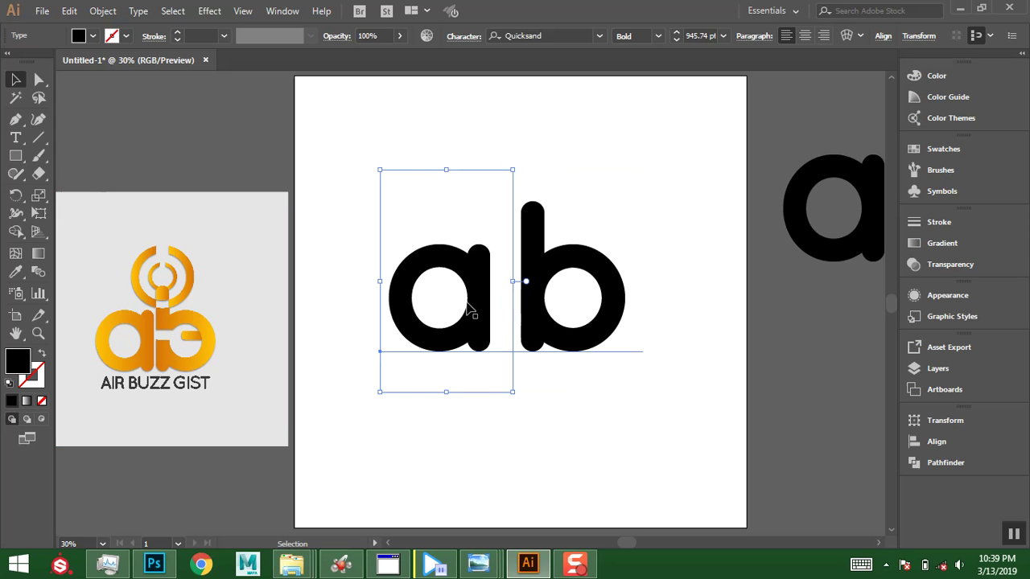
{"action": "left_click_drag", "start_coordinate": [428, 299], "coordinate": [385, 306]}
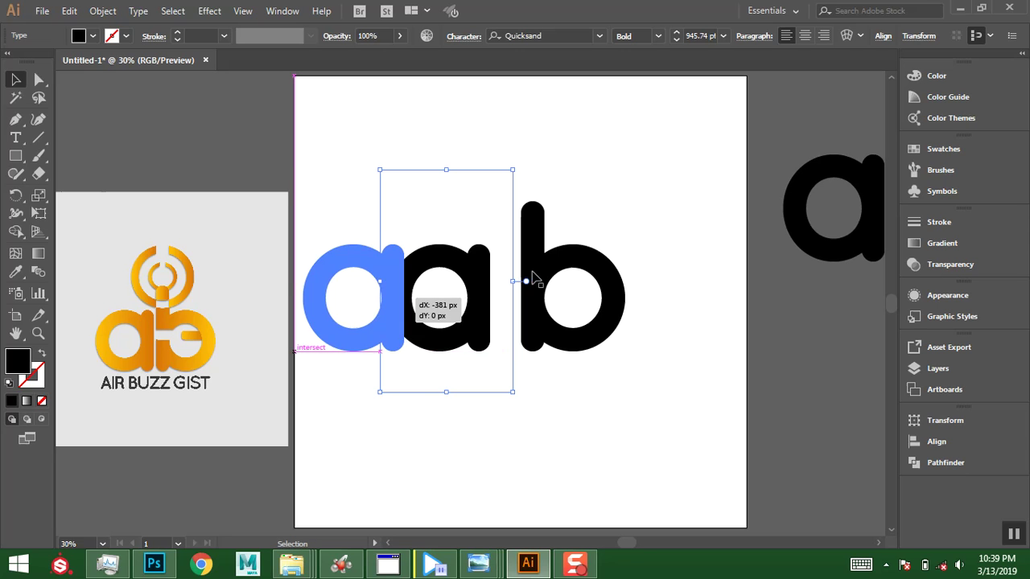
{"action": "left_click", "coordinate": [535, 277]}
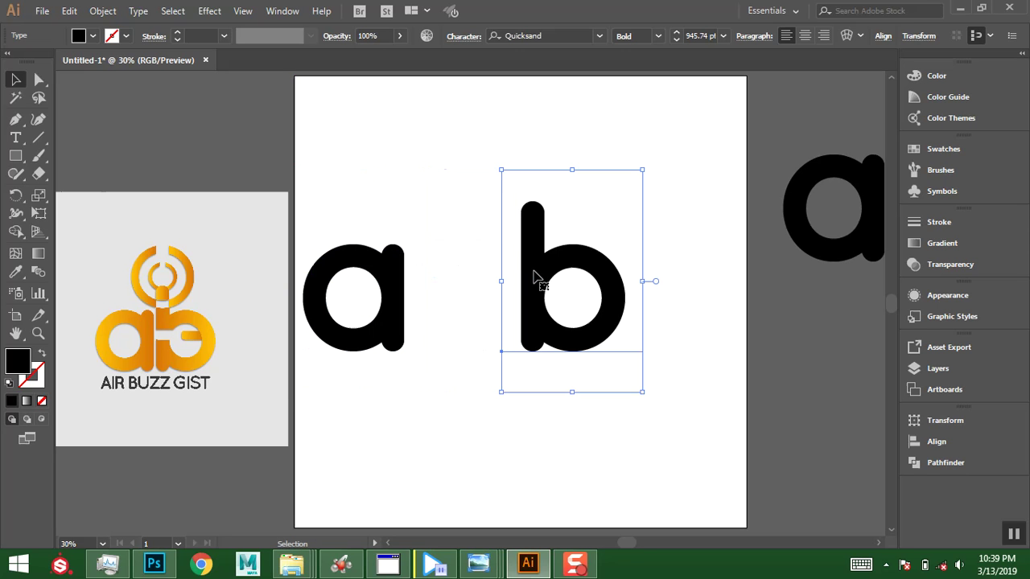
Expand the b from live type into outlined shapes with Object > Expand.
{"action": "left_click", "coordinate": [105, 11]}
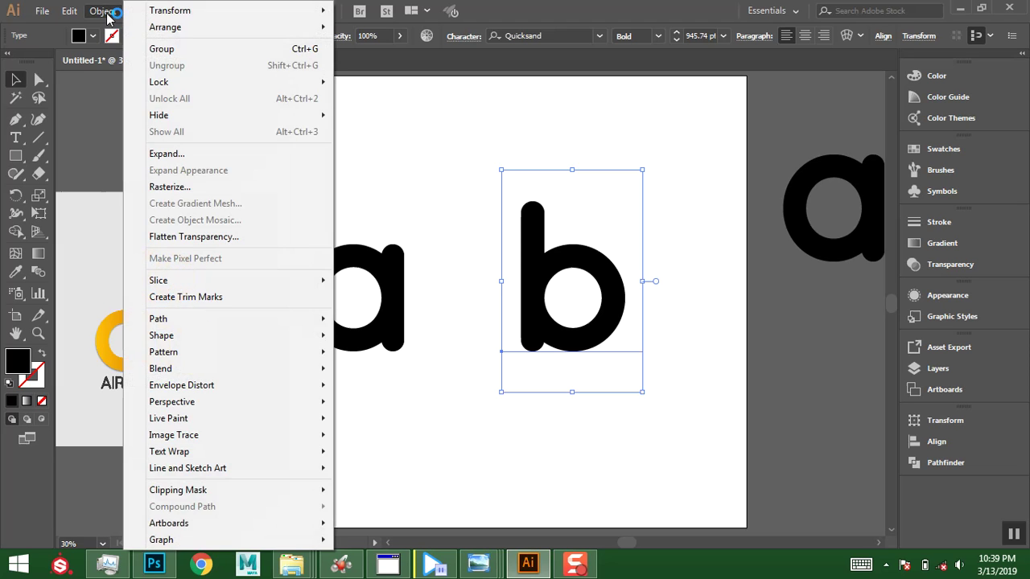
{"action": "left_click", "coordinate": [167, 158]}
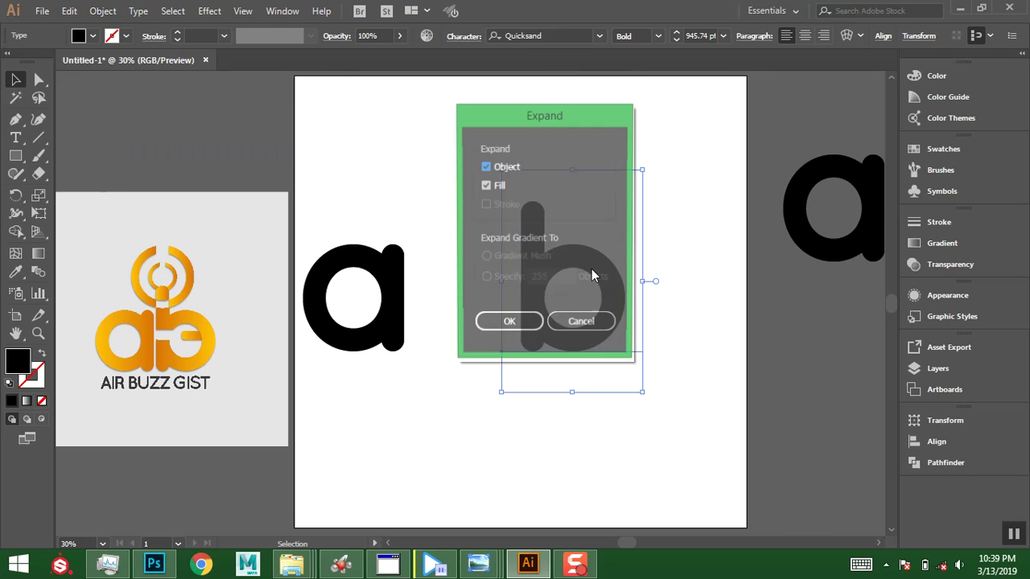
{"action": "left_click", "coordinate": [500, 324]}
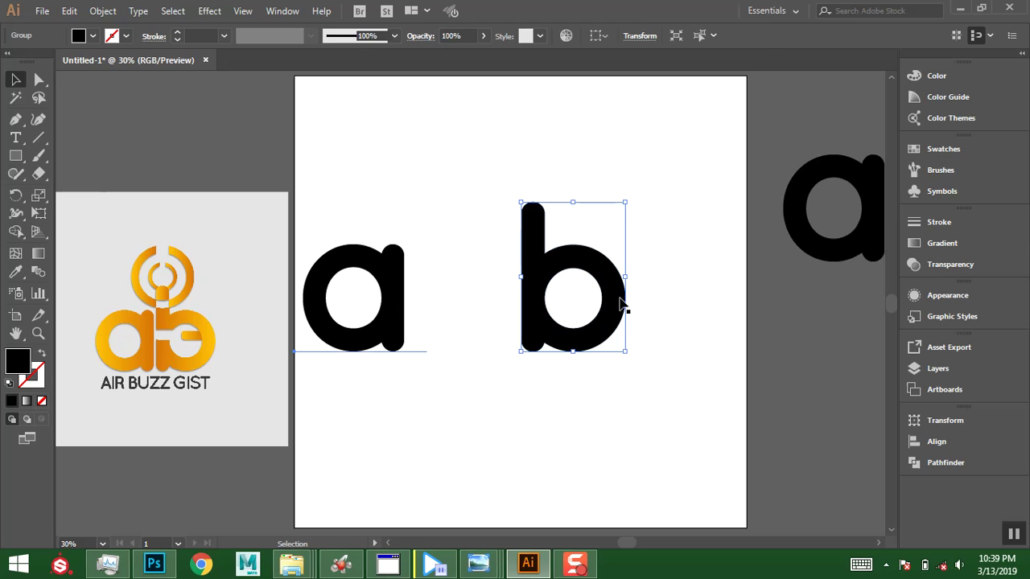
Expand the letter a into outlined shapes with Object and Fill checked, then reselect the b.
{"action": "left_click", "coordinate": [400, 280]}
{"action": "left_click", "coordinate": [69, 11]}
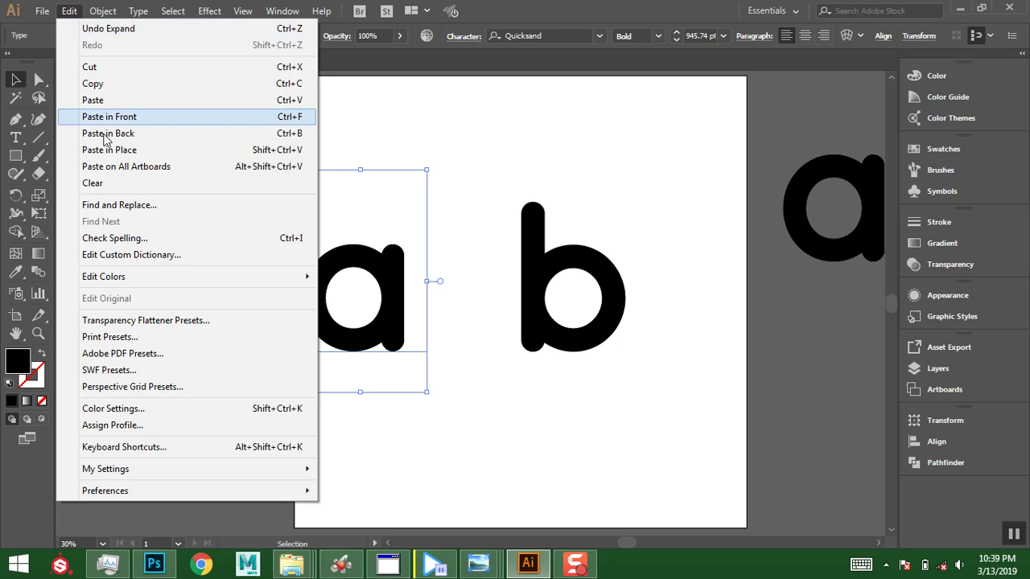
{"action": "left_click", "coordinate": [103, 10]}
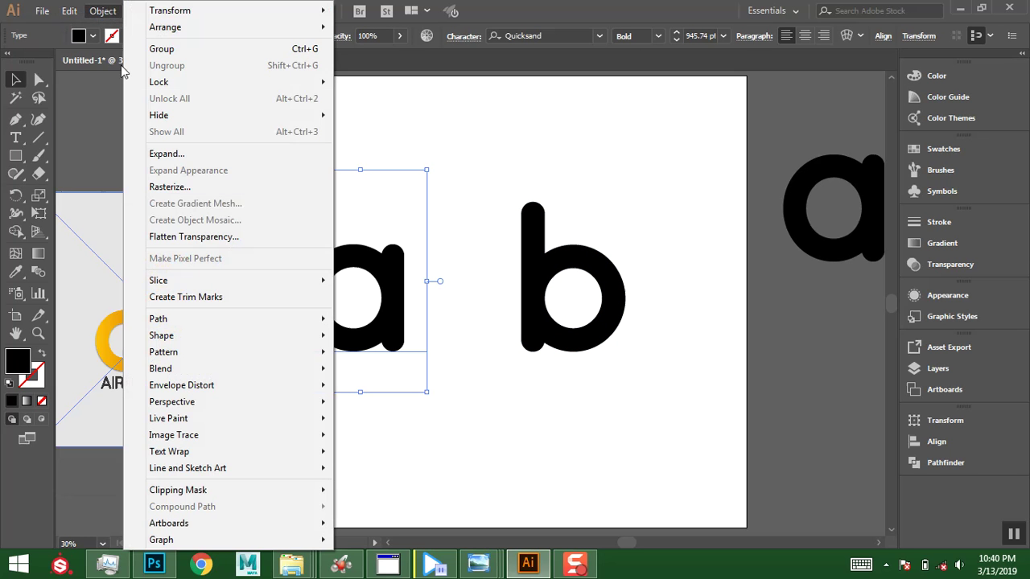
{"action": "left_click", "coordinate": [165, 153]}
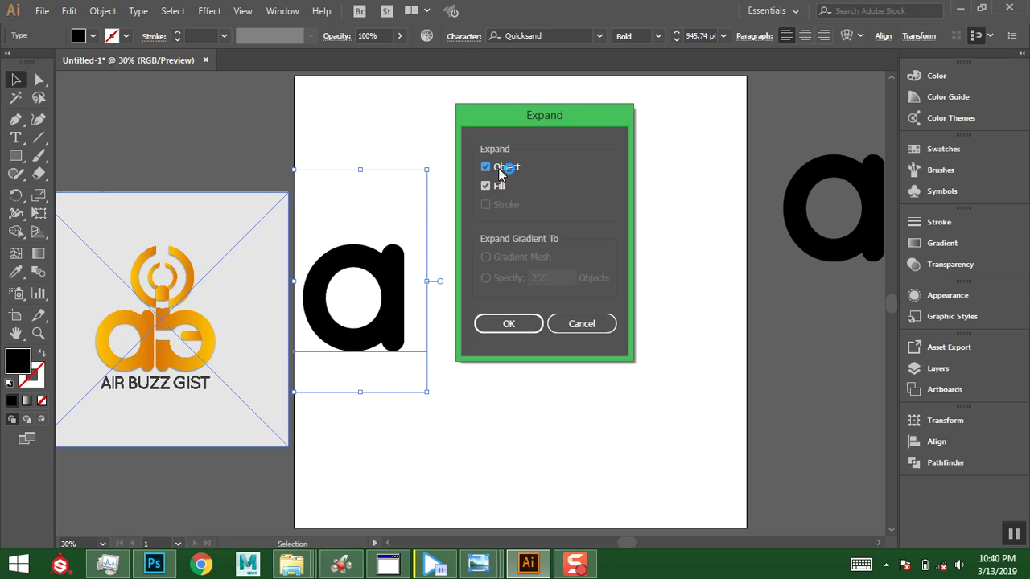
{"action": "left_click", "coordinate": [495, 323]}
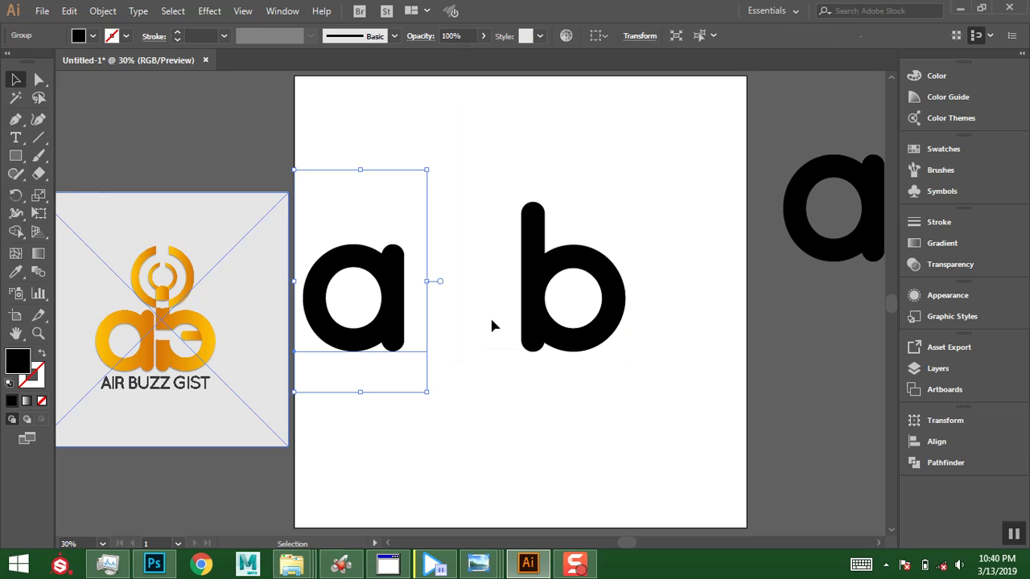
{"action": "left_click", "coordinate": [512, 237]}
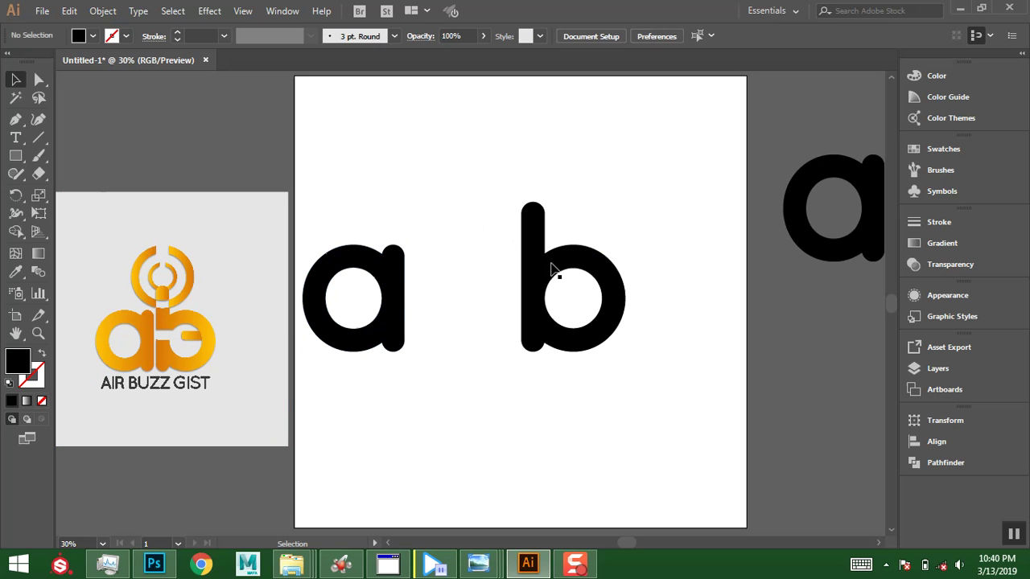
{"action": "left_click", "coordinate": [577, 295]}
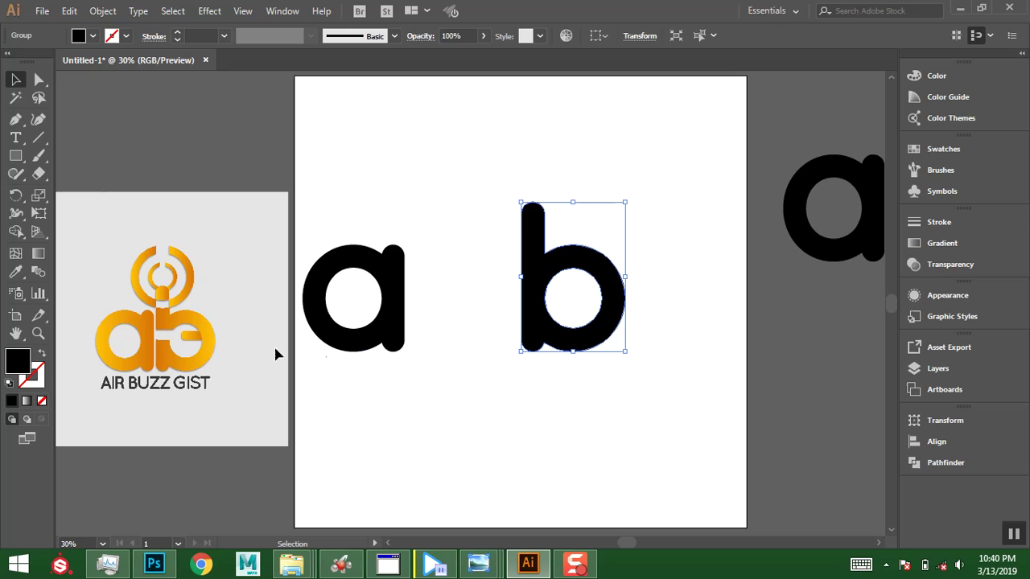
{"action": "left_click", "coordinate": [17, 155]}
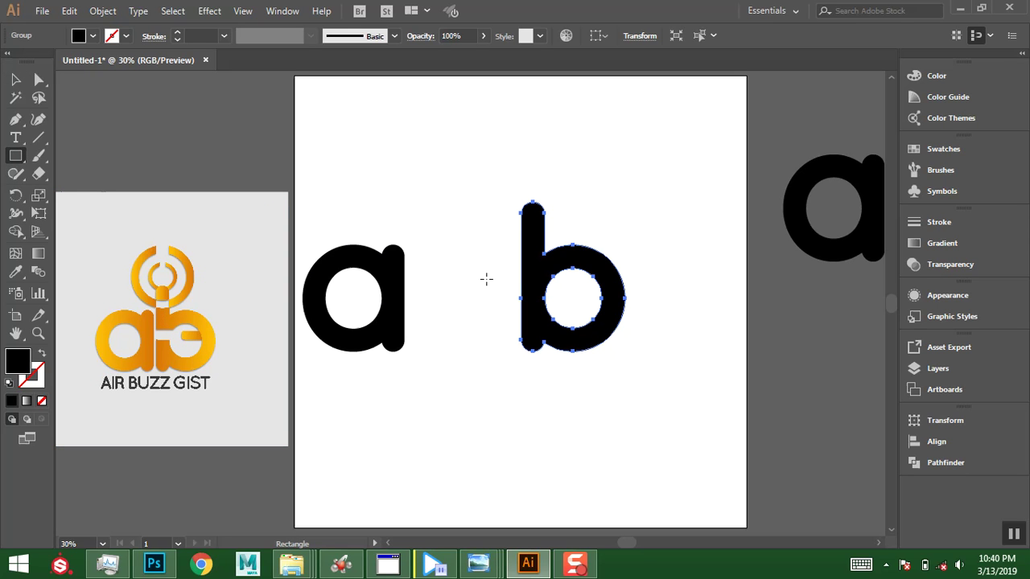
Draw a 310 × 110 px black rectangle across the left side of the b's bowl.
{"action": "left_click_drag", "start_coordinate": [510, 296], "coordinate": [550, 305]}
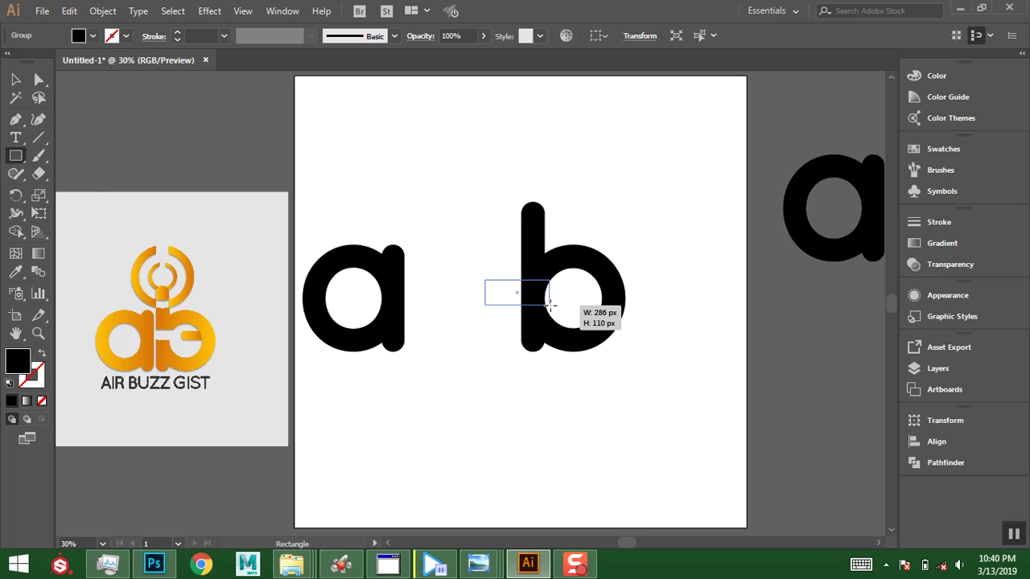
{"action": "left_click_drag", "start_coordinate": [550, 305], "coordinate": [555, 305]}
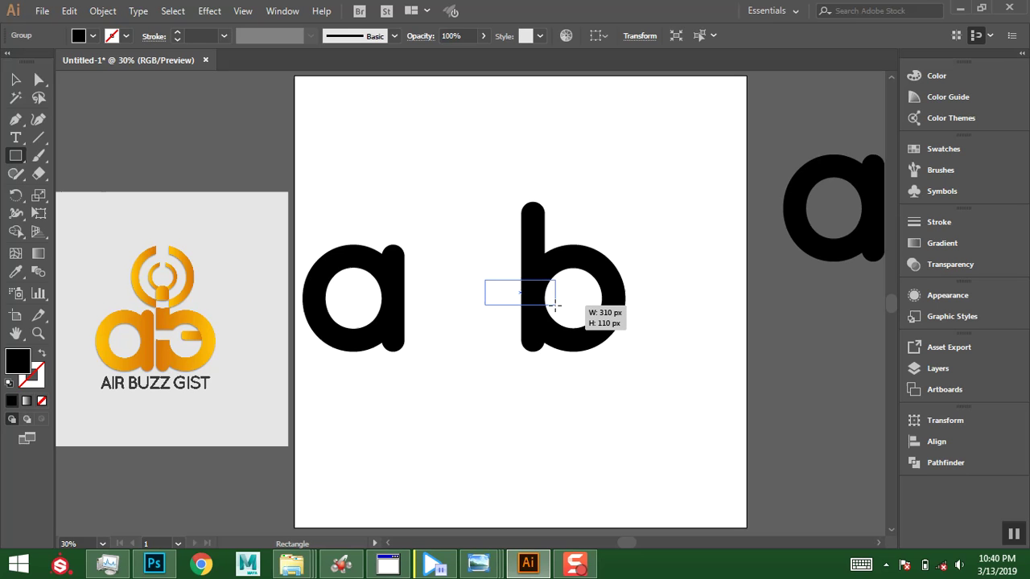
{"action": "left_click_drag", "start_coordinate": [489, 283], "coordinate": [488, 283]}
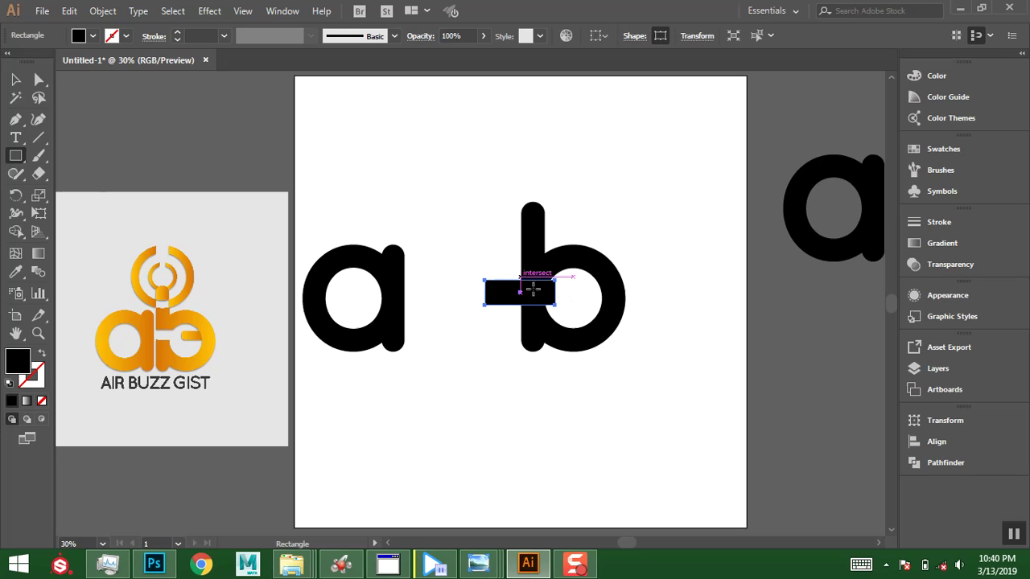
Link the bar's corner radii in the Transform panel so all four corners read 55 px.
{"action": "left_click", "coordinate": [930, 423]}
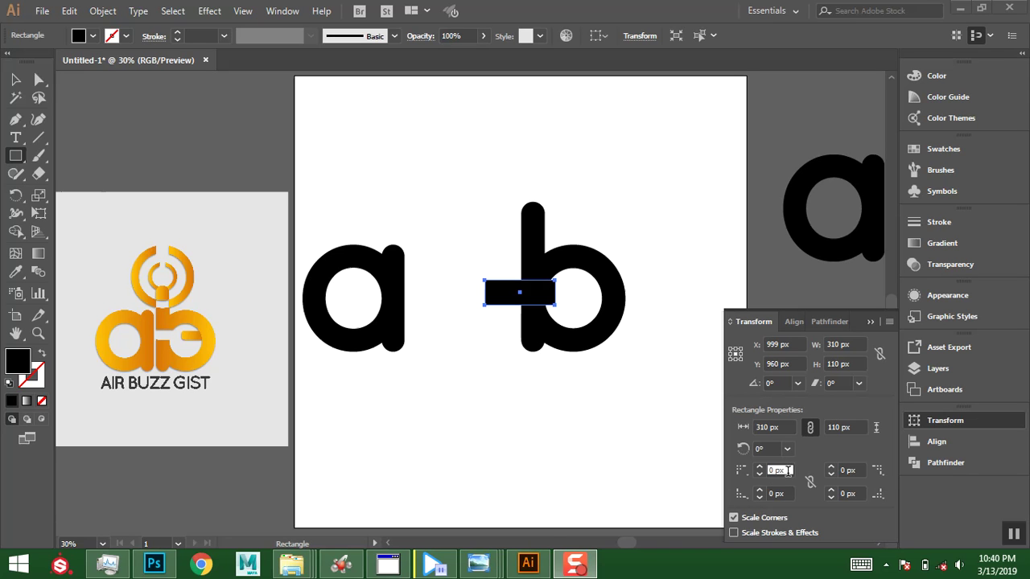
{"action": "left_click", "coordinate": [776, 470]}
{"action": "left_click", "coordinate": [810, 481]}
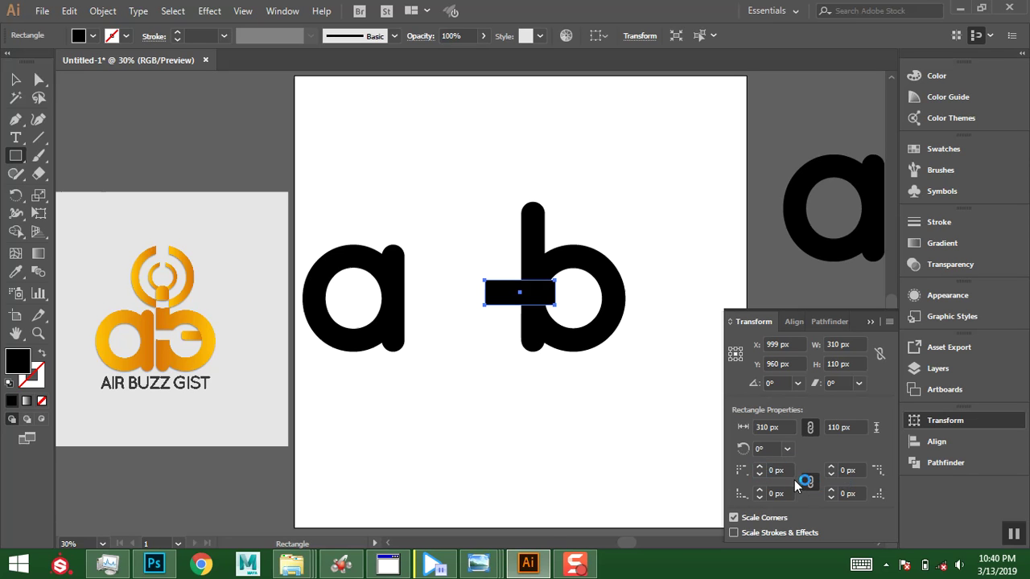
{"action": "left_click", "coordinate": [774, 470]}
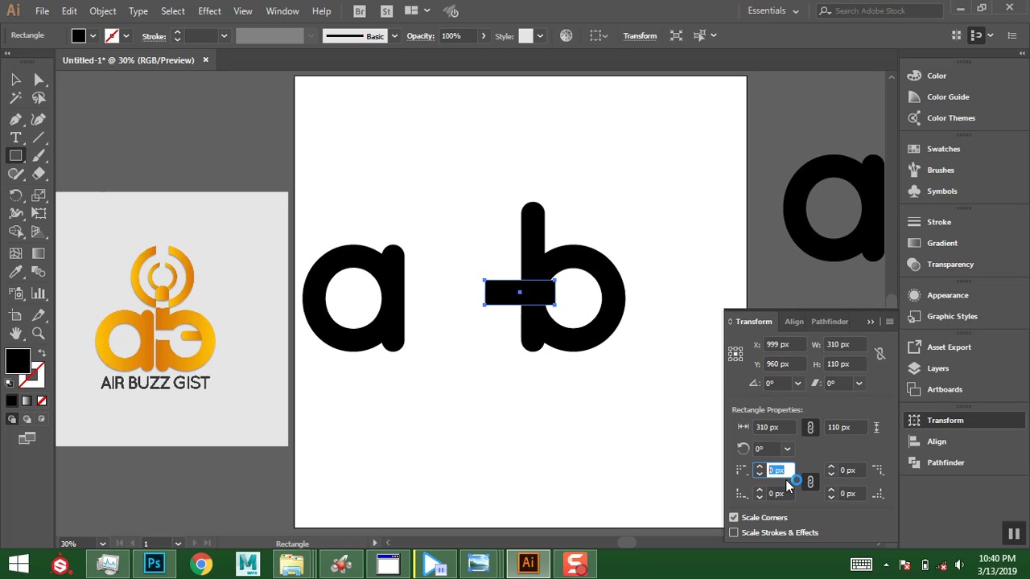
{"action": "type", "text": "100"}
{"action": "key", "text": "Return"}
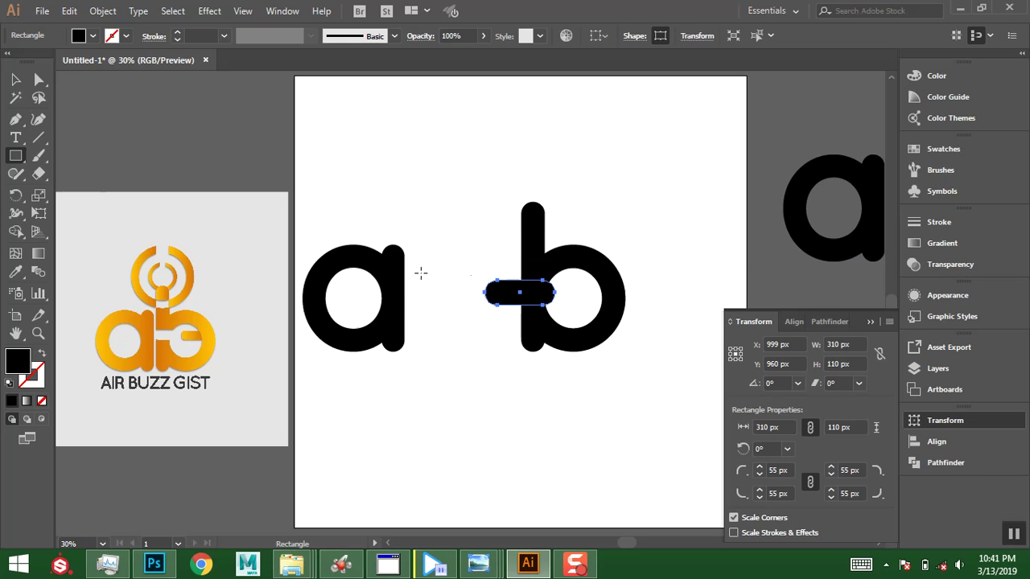
{"action": "left_click", "coordinate": [16, 82]}
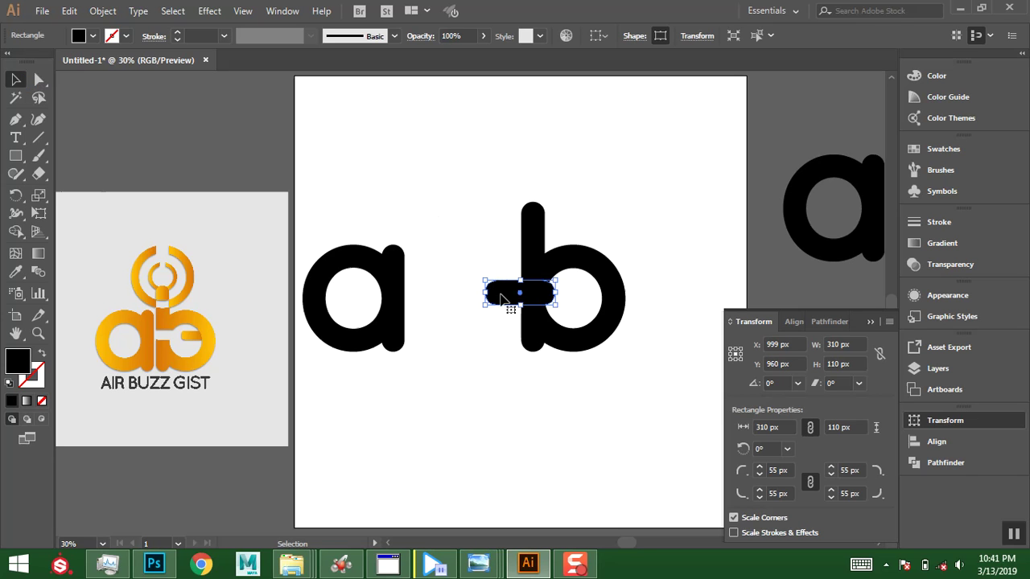
Alt-drag a spare bar above the letters and slim the b's bar to 310 × 95 px.
{"action": "left_click_drag", "start_coordinate": [496, 283], "coordinate": [496, 177]}
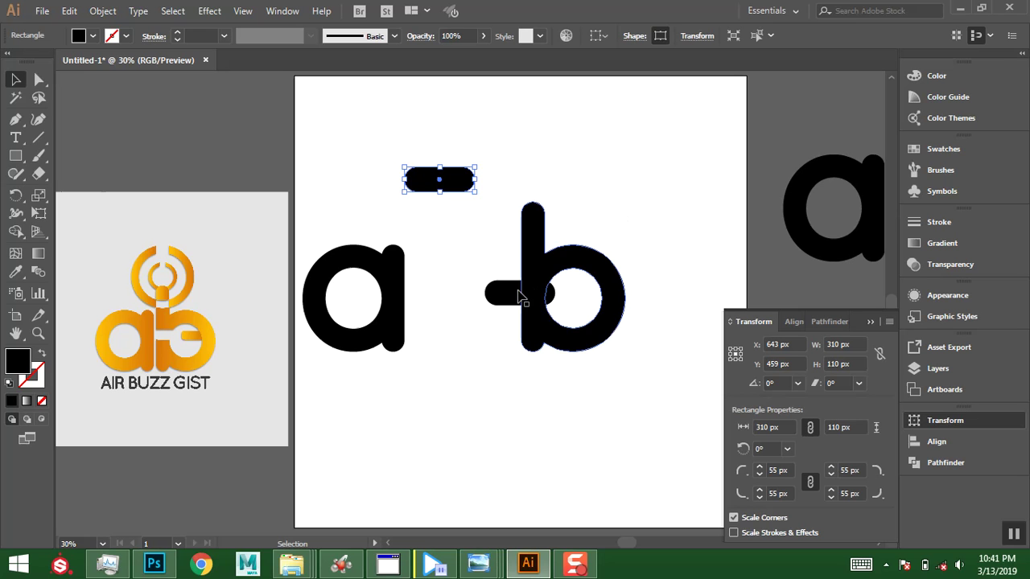
{"action": "left_click", "coordinate": [539, 304]}
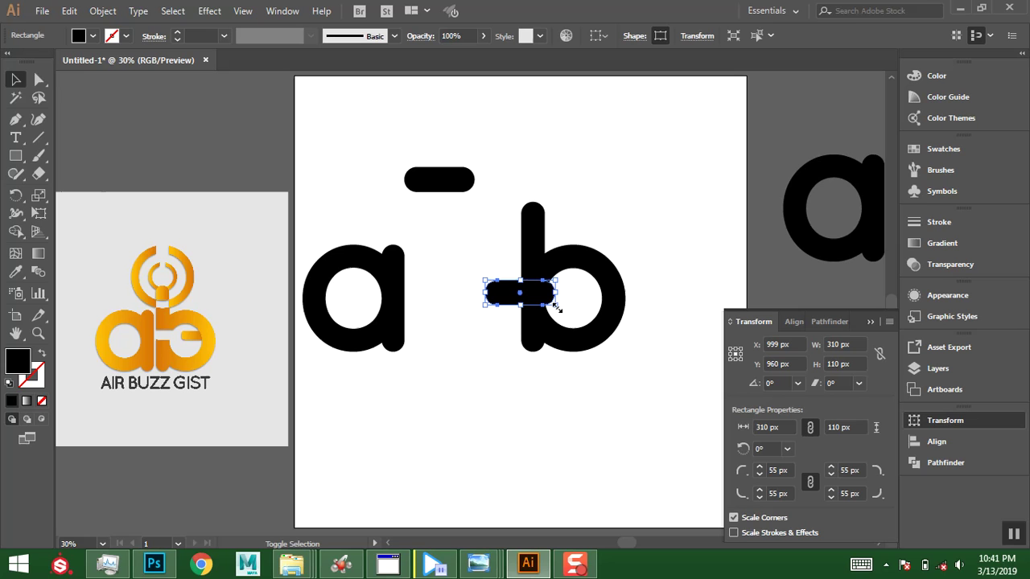
{"action": "left_click_drag", "start_coordinate": [520, 304], "coordinate": [521, 299]}
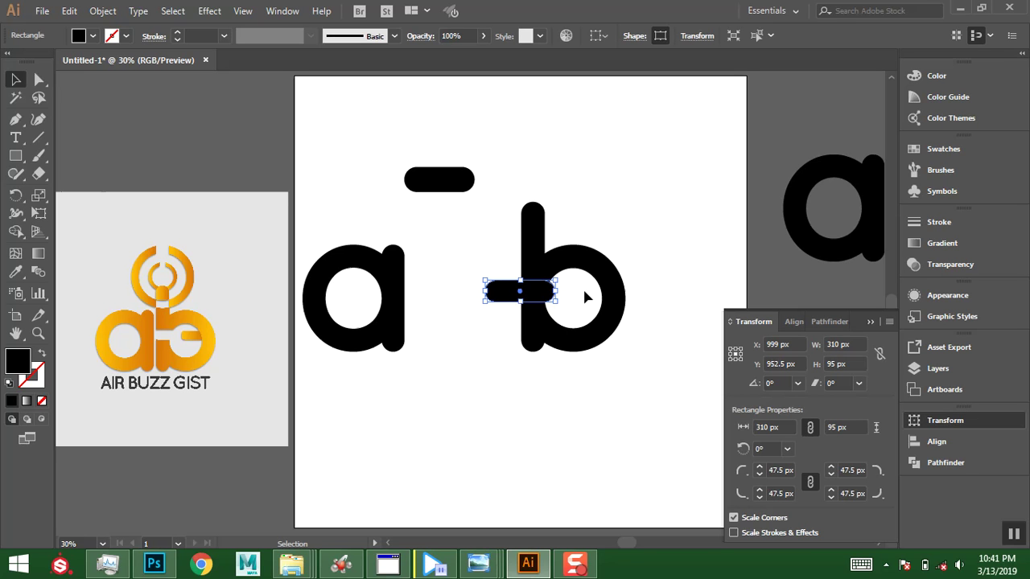
{"action": "left_click_drag", "start_coordinate": [507, 288], "coordinate": [513, 287]}
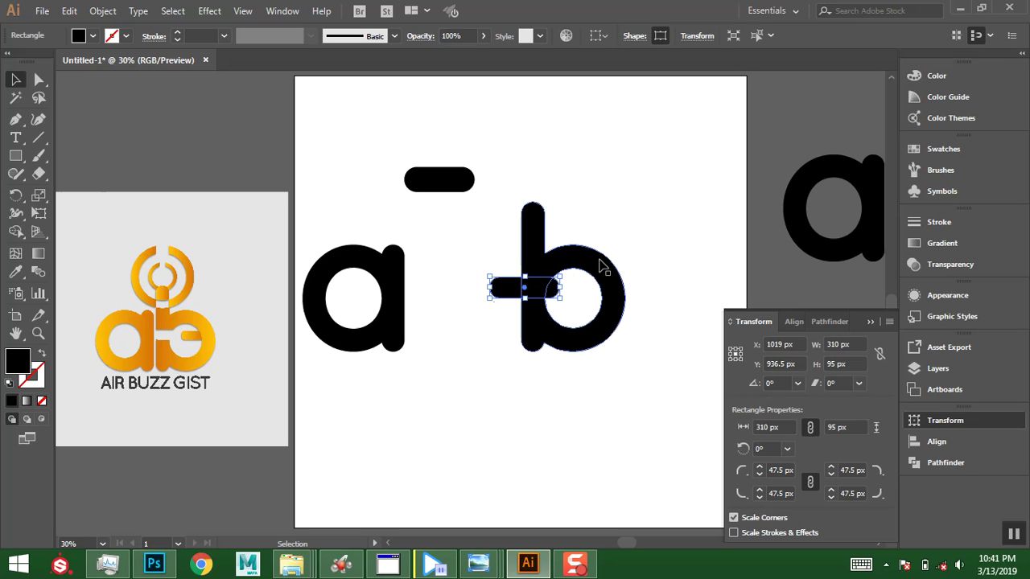
{"action": "left_click", "coordinate": [599, 268]}
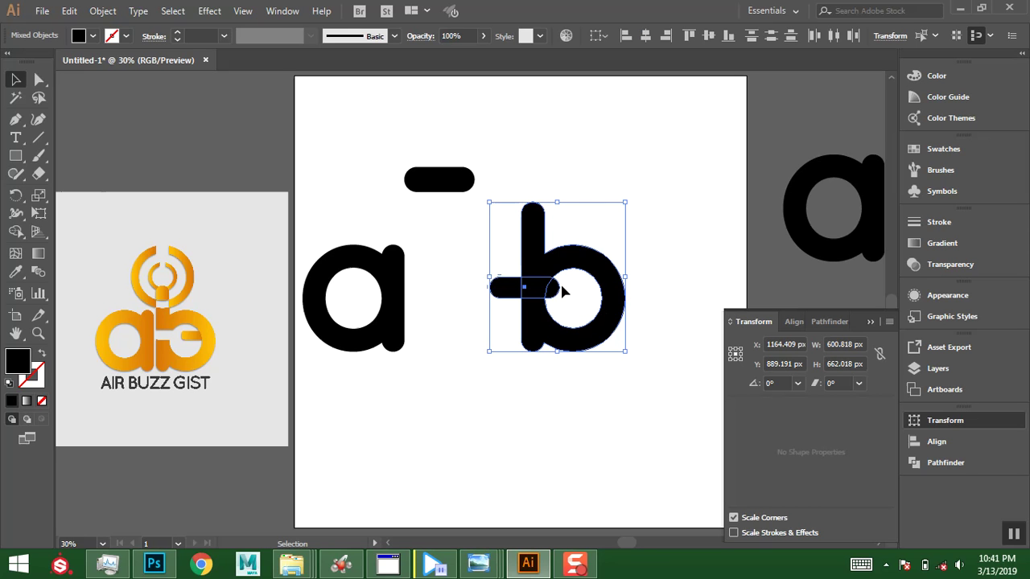
Bring up the Pathfinder panel from the Window menu.
{"action": "left_click", "coordinate": [951, 463]}
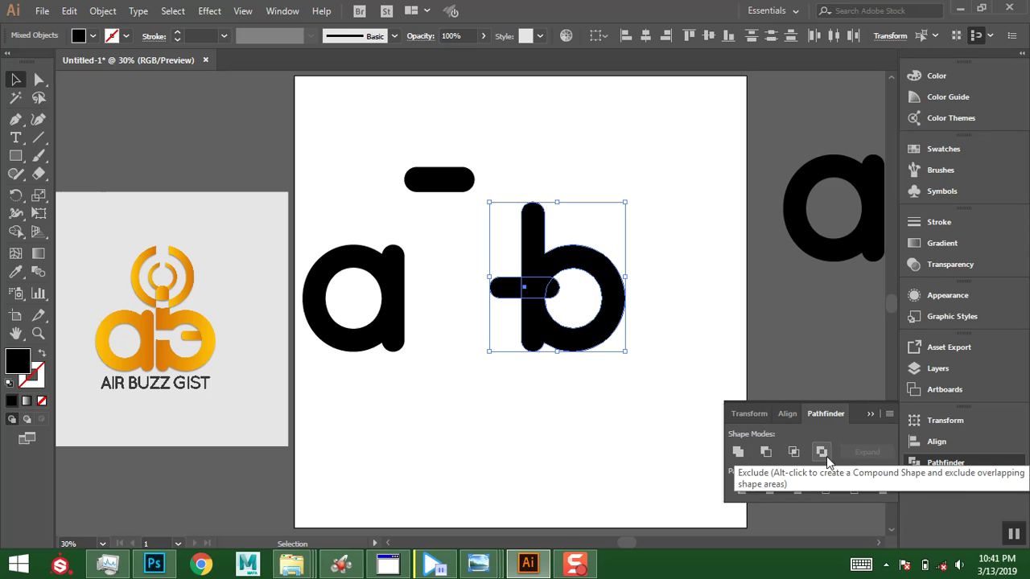
{"action": "left_click", "coordinate": [283, 11]}
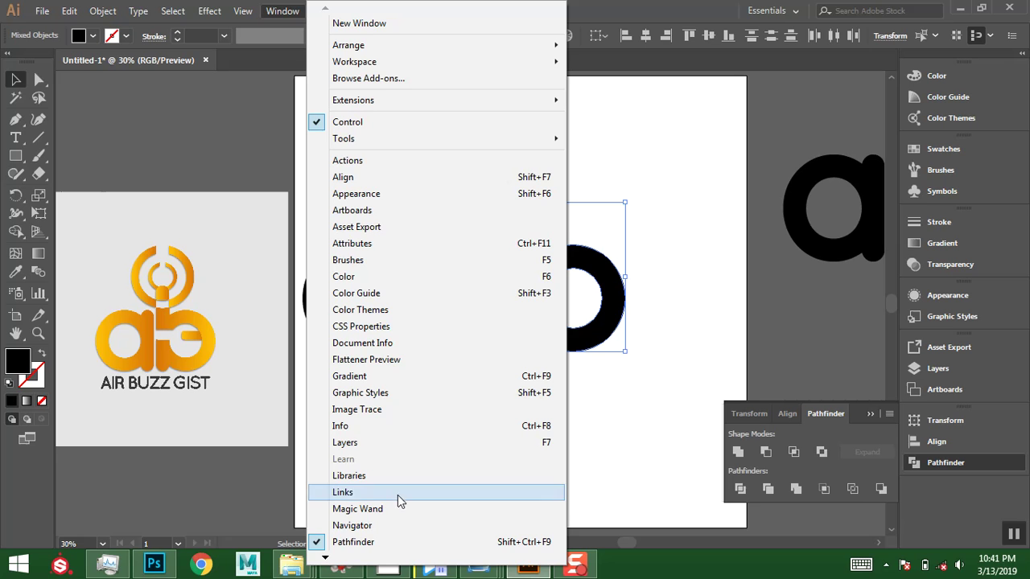
{"action": "left_click", "coordinate": [390, 550]}
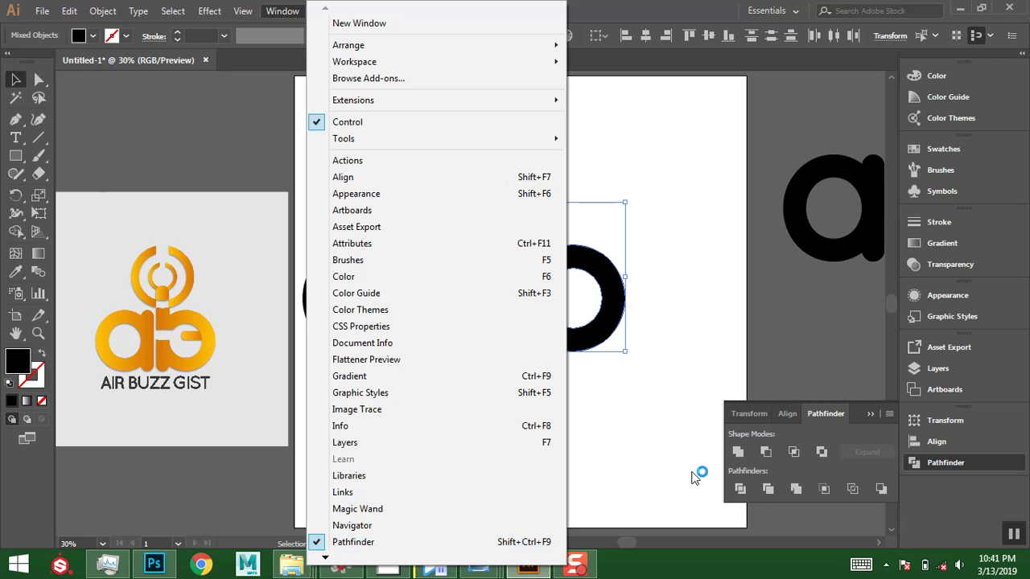
{"action": "left_click", "coordinate": [881, 381]}
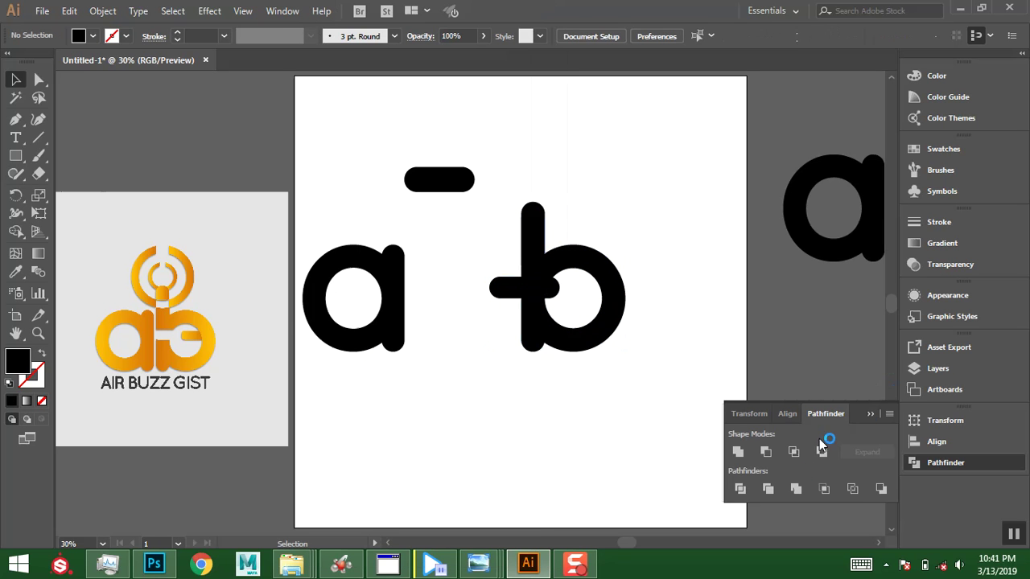
{"action": "left_click", "coordinate": [766, 453]}
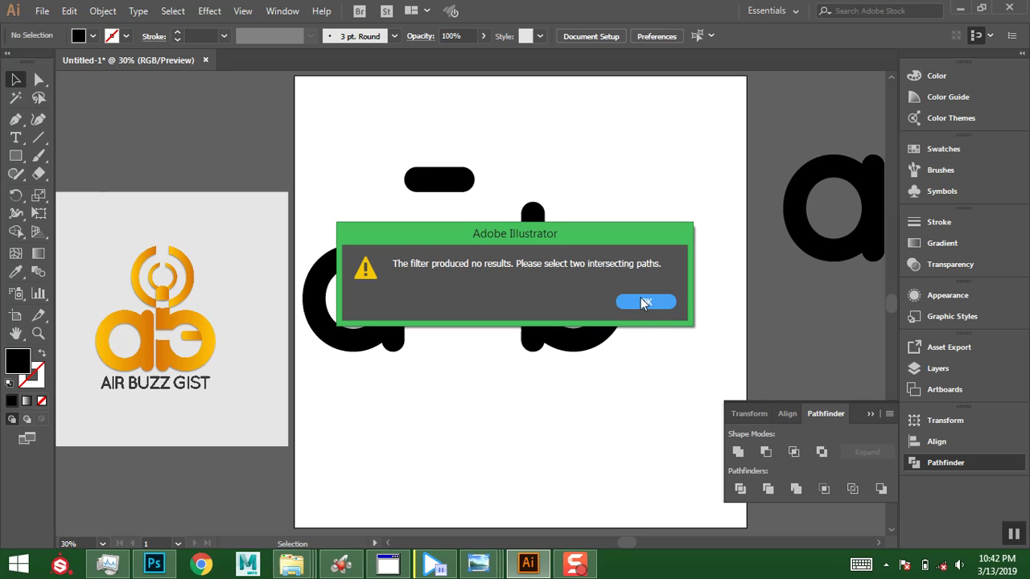
{"action": "key", "text": "Return"}
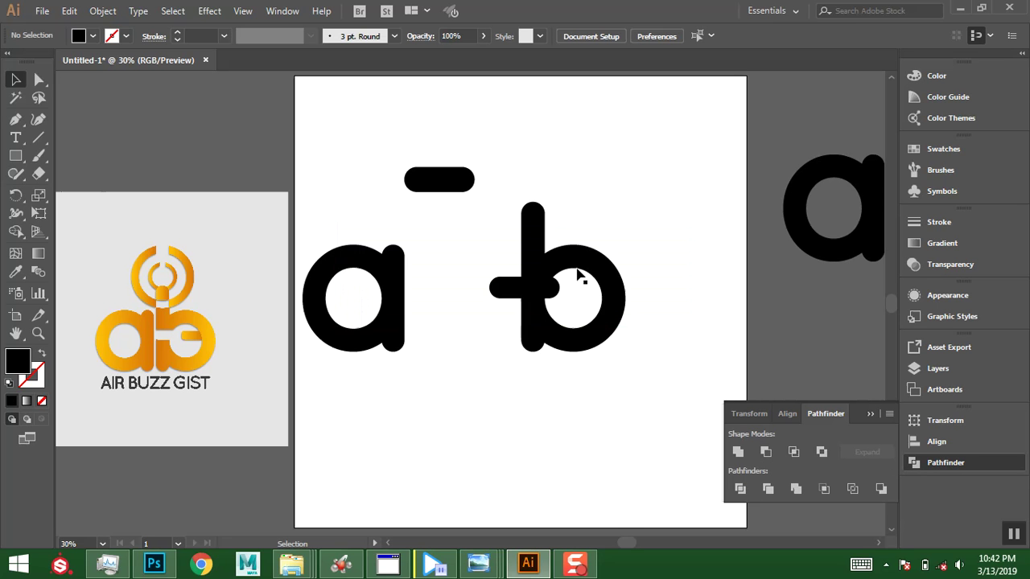
Minus Front the bar out of the b, then scale the upper bar to 248 × 88 px.
{"action": "left_click", "coordinate": [613, 281]}
{"action": "left_click", "coordinate": [508, 295], "text": "shift"}
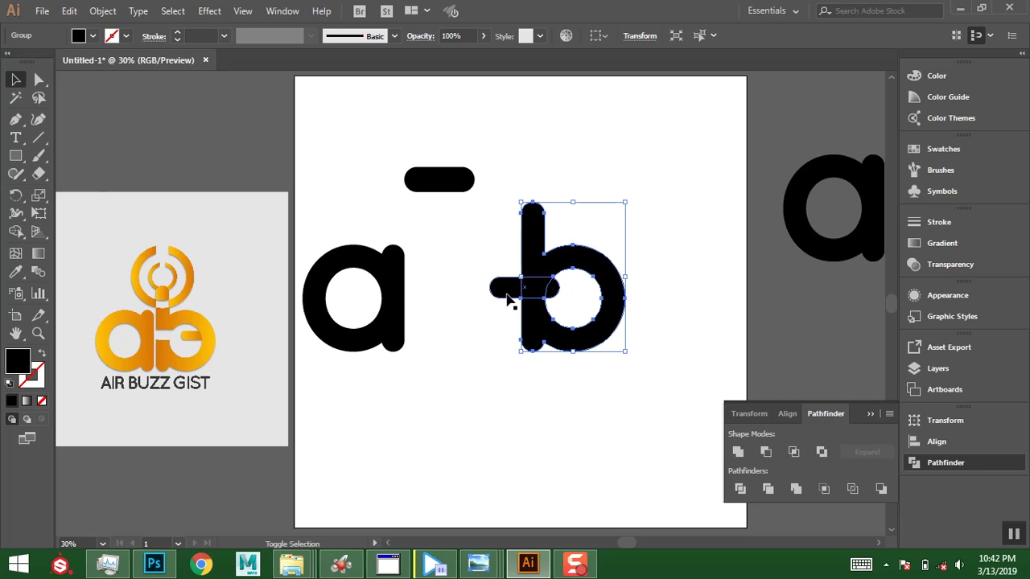
{"action": "left_click", "coordinate": [508, 298], "text": "shift"}
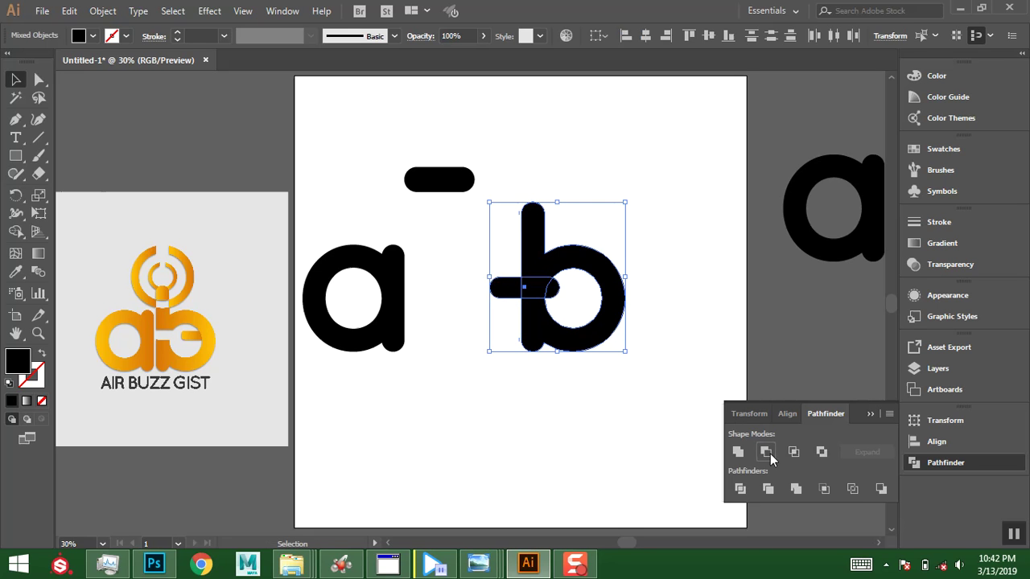
{"action": "left_click", "coordinate": [770, 454]}
{"action": "left_click", "coordinate": [679, 250]}
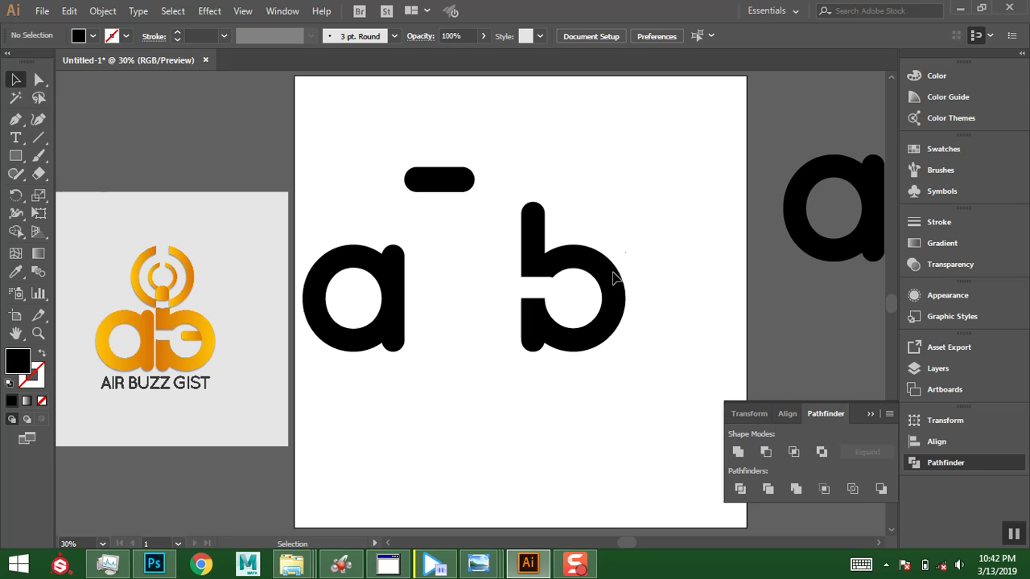
{"action": "left_click", "coordinate": [472, 193]}
{"action": "left_click_drag", "start_coordinate": [472, 193], "coordinate": [605, 293]}
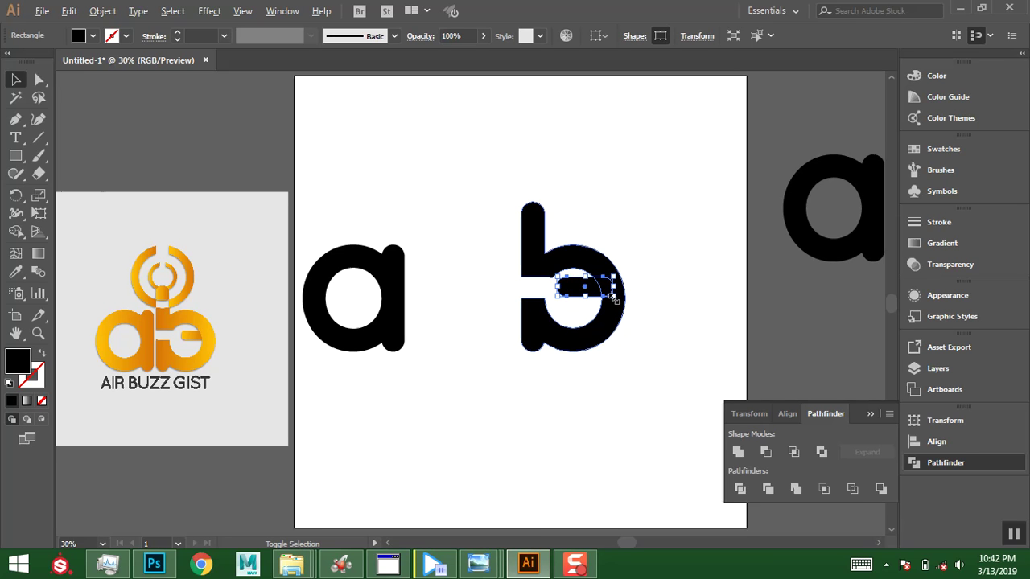
Narrow the small bar to about 204 px wide and give it a red fill.
{"action": "left_click_drag", "start_coordinate": [612, 298], "coordinate": [652, 286]}
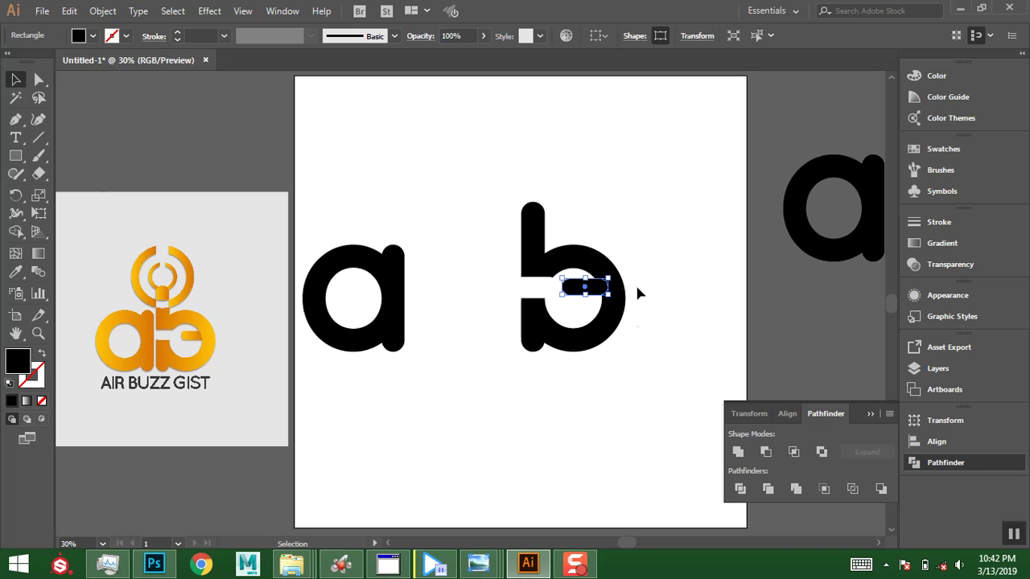
{"action": "left_click", "coordinate": [92, 36]}
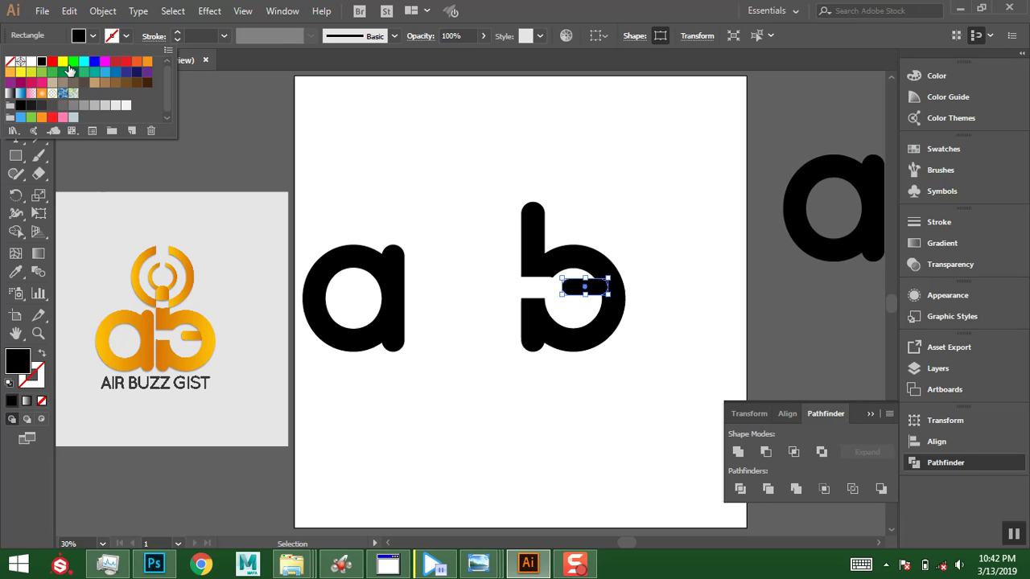
{"action": "left_click", "coordinate": [53, 63]}
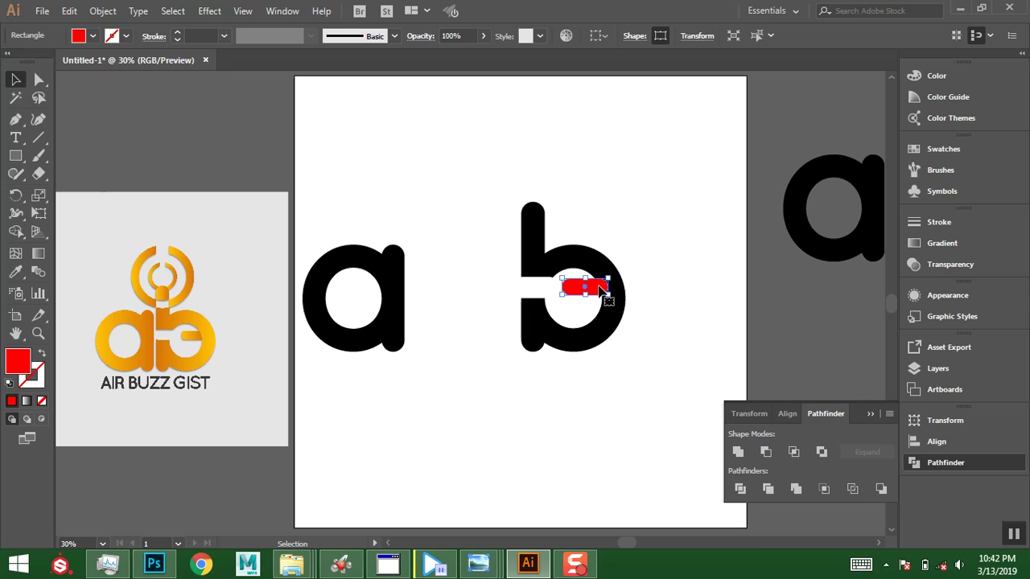
{"action": "right_click", "coordinate": [599, 286]}
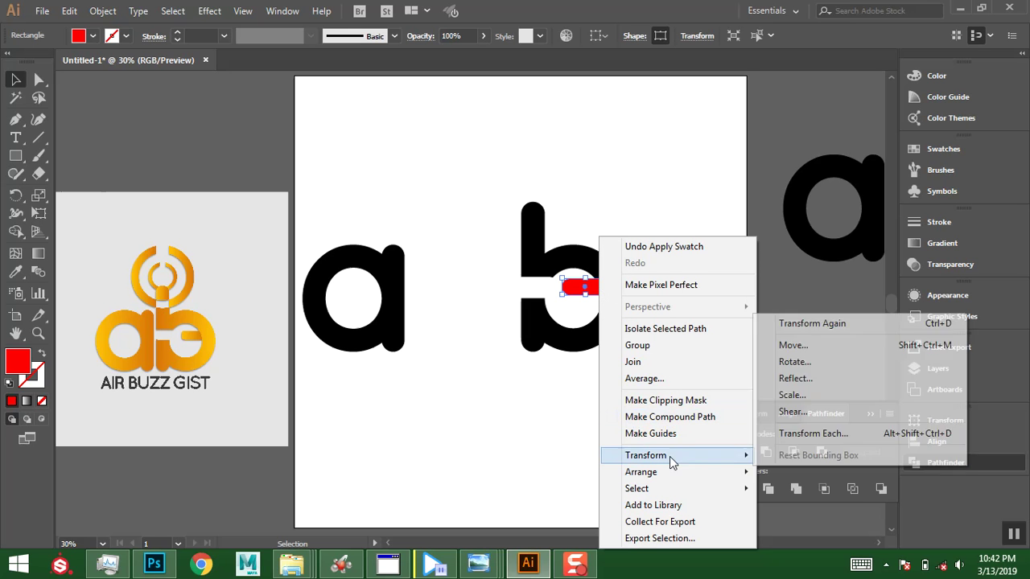
Send the red bar to the back so it shows only through the b's gap.
{"action": "mouse_move", "coordinate": [717, 474]}
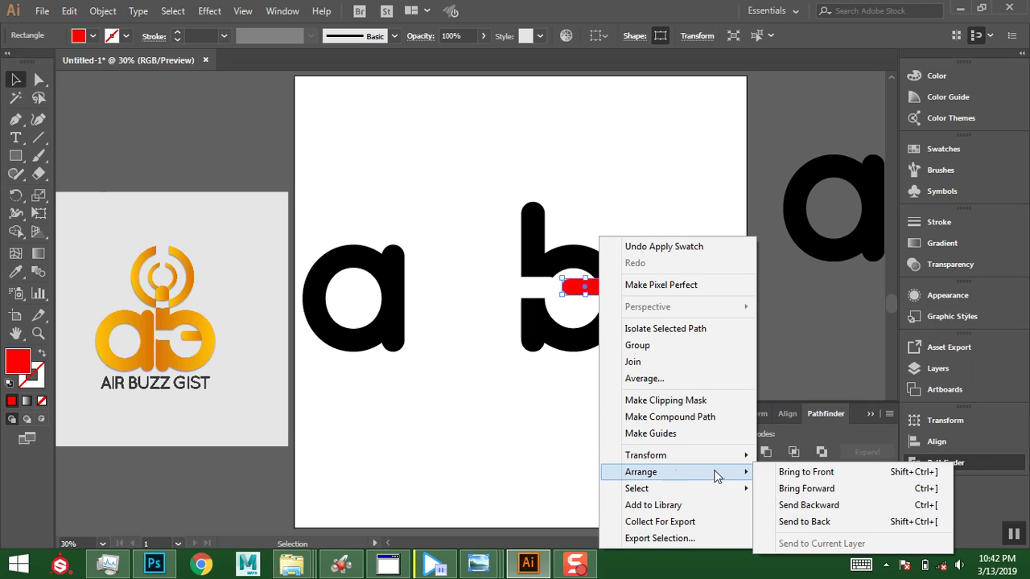
{"action": "left_click", "coordinate": [804, 523]}
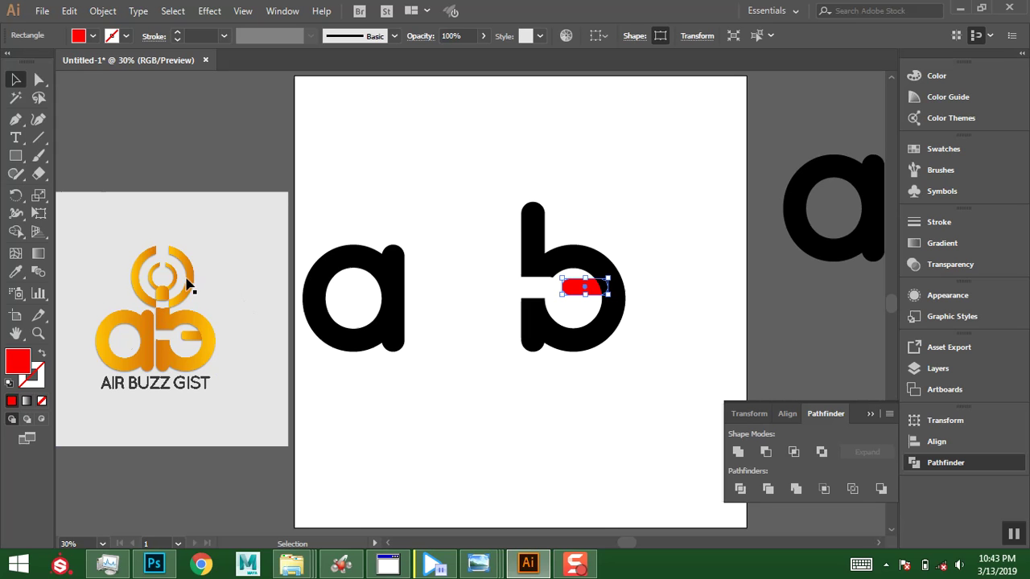
{"action": "left_click", "coordinate": [641, 254]}
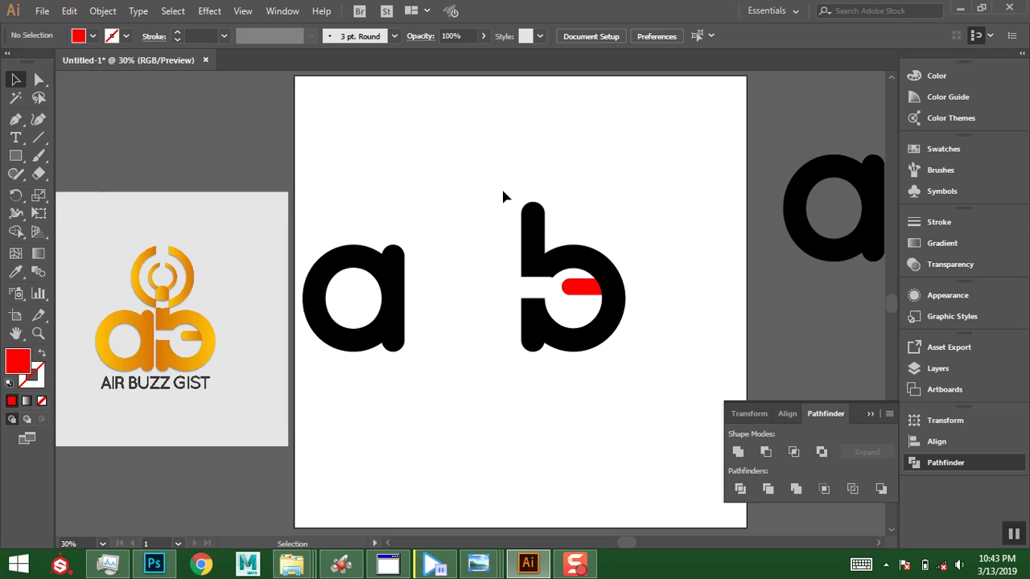
Stretch the b's stem upward by dragging its top anchor points.
{"action": "left_click", "coordinate": [530, 219]}
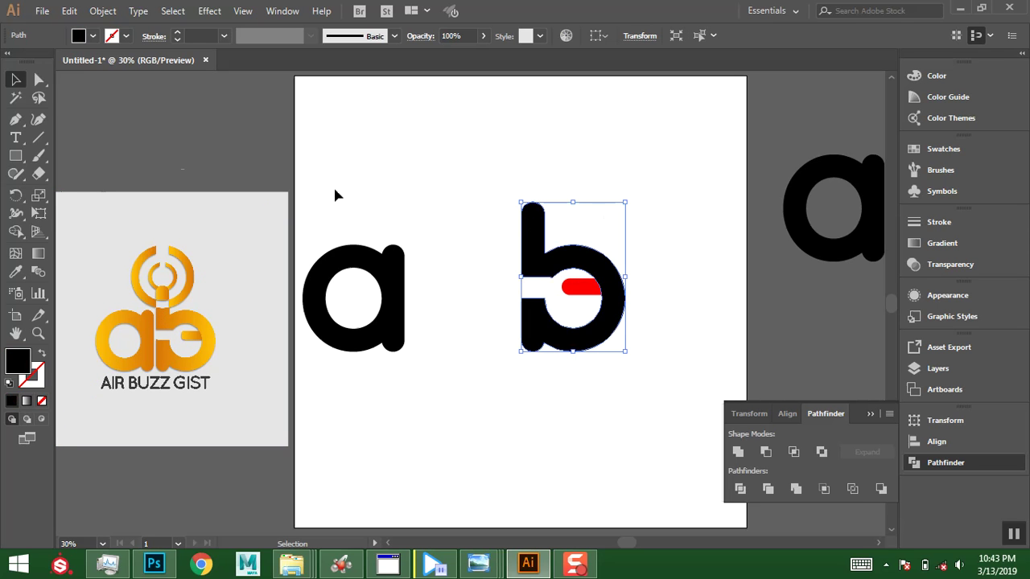
{"action": "left_click", "coordinate": [38, 79]}
{"action": "left_click_drag", "start_coordinate": [491, 166], "coordinate": [561, 228]}
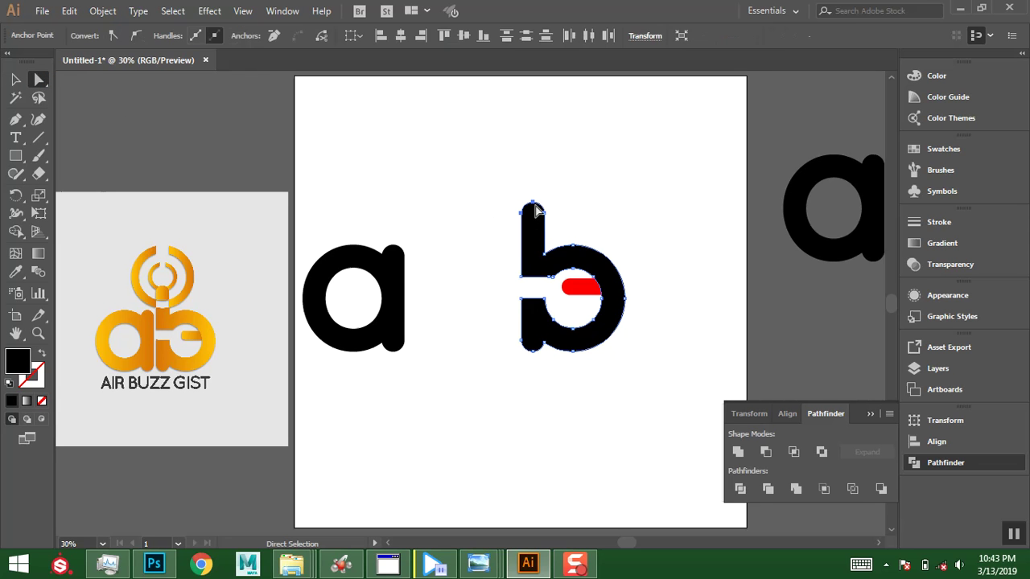
{"action": "left_click_drag", "start_coordinate": [531, 198], "coordinate": [532, 193]}
{"action": "left_click", "coordinate": [671, 187]}
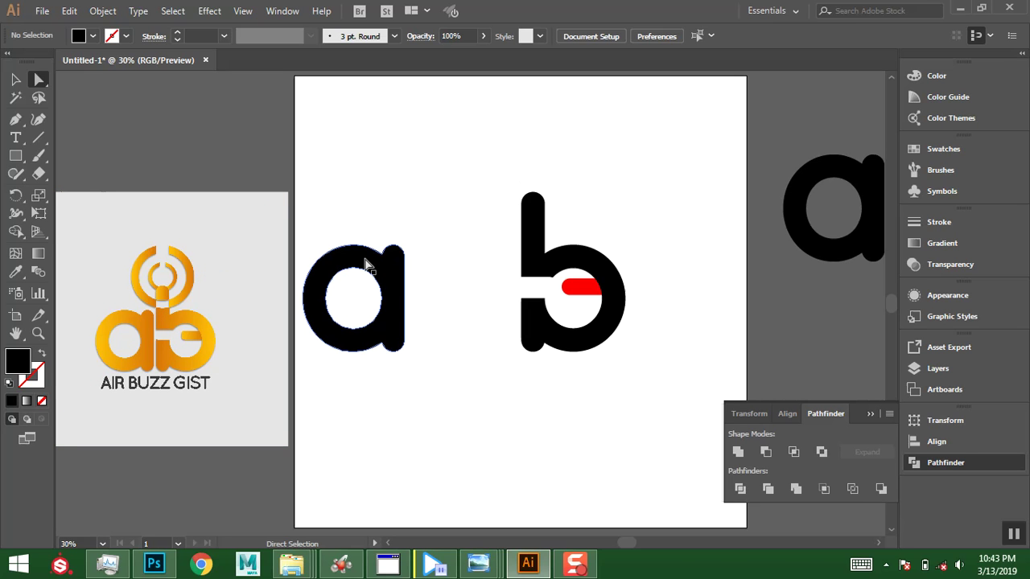
Move the letter a right beside the b and show the rulers.
{"action": "left_click", "coordinate": [374, 272]}
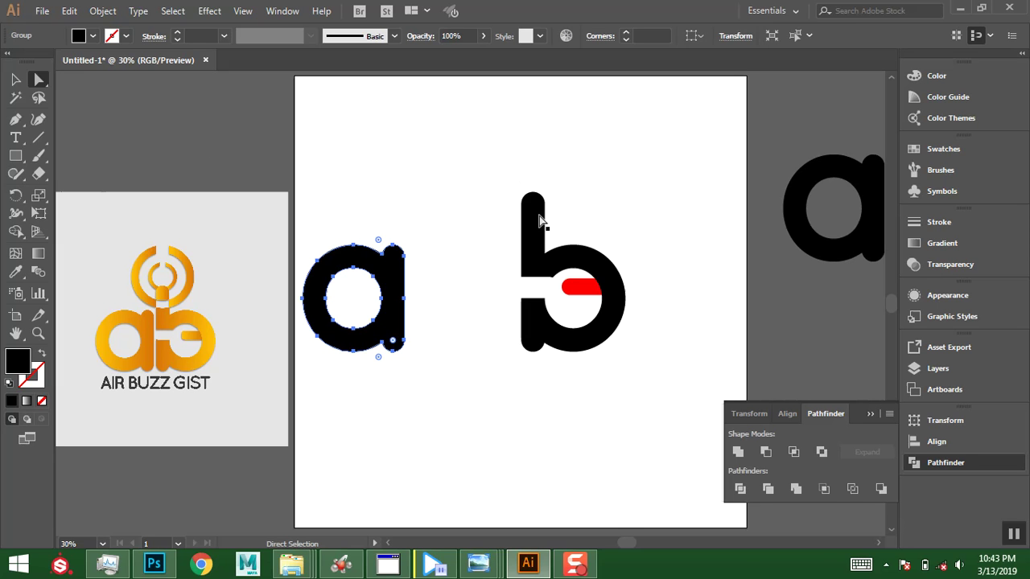
{"action": "left_click", "coordinate": [15, 79]}
{"action": "left_click_drag", "start_coordinate": [402, 275], "coordinate": [487, 278]}
{"action": "left_click_drag", "start_coordinate": [302, 130], "coordinate": [301, 130]}
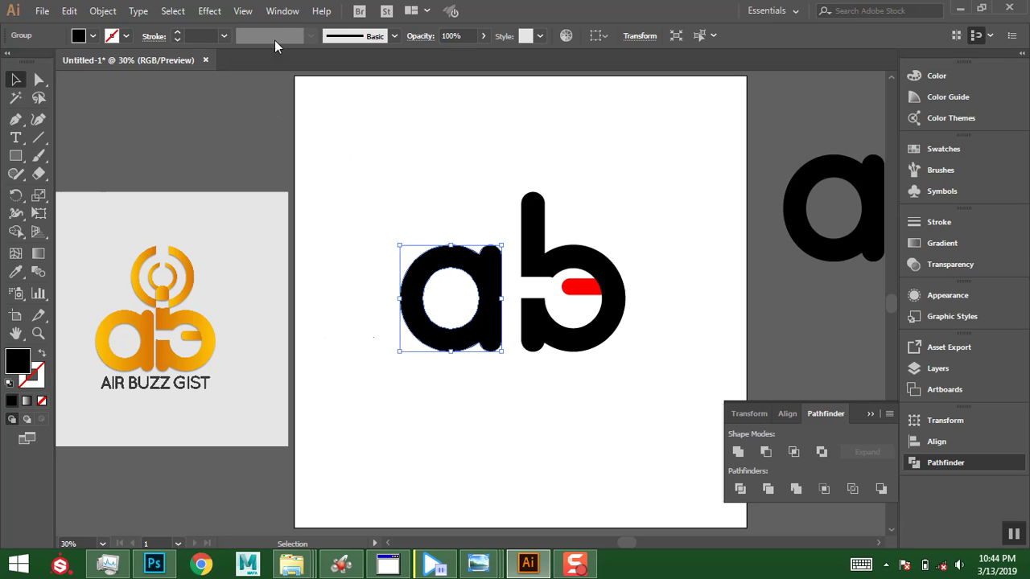
{"action": "key", "text": "a"}
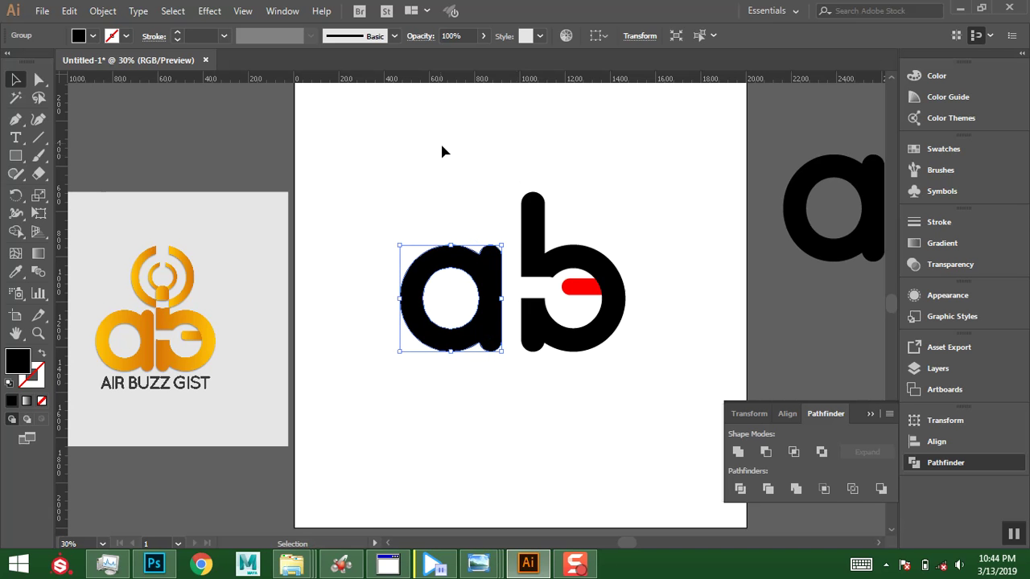
Drag a horizontal guide to the letter tops and zoom in on the ab letters.
{"action": "left_click", "coordinate": [243, 11]}
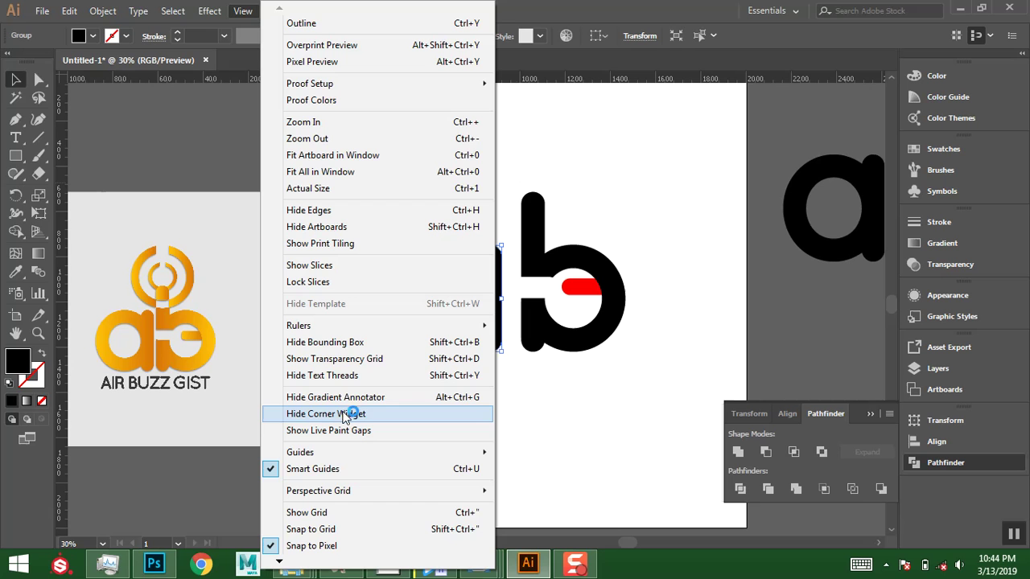
{"action": "mouse_move", "coordinate": [343, 329]}
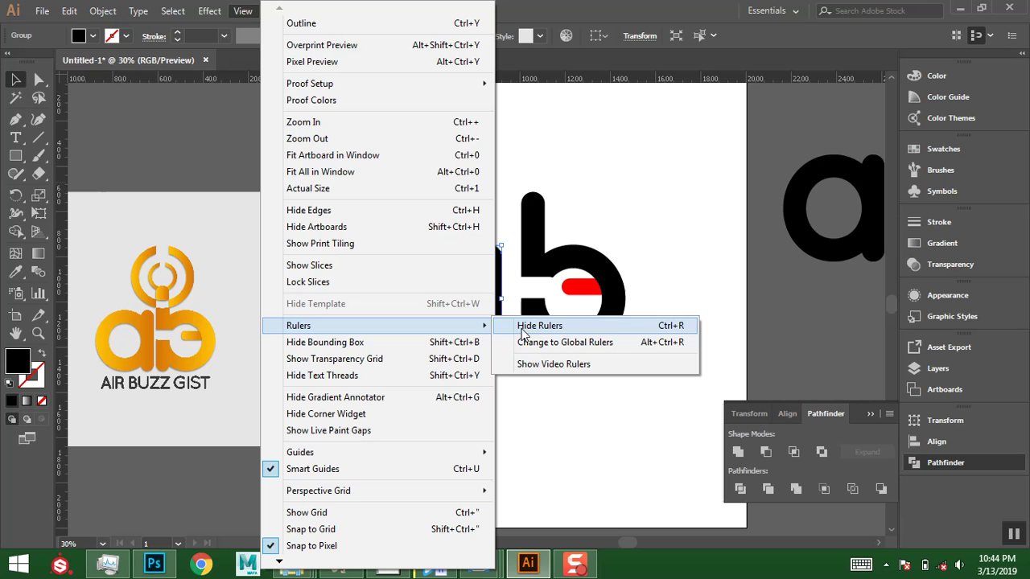
{"action": "left_click", "coordinate": [686, 6]}
{"action": "left_click_drag", "start_coordinate": [595, 92], "coordinate": [597, 245]}
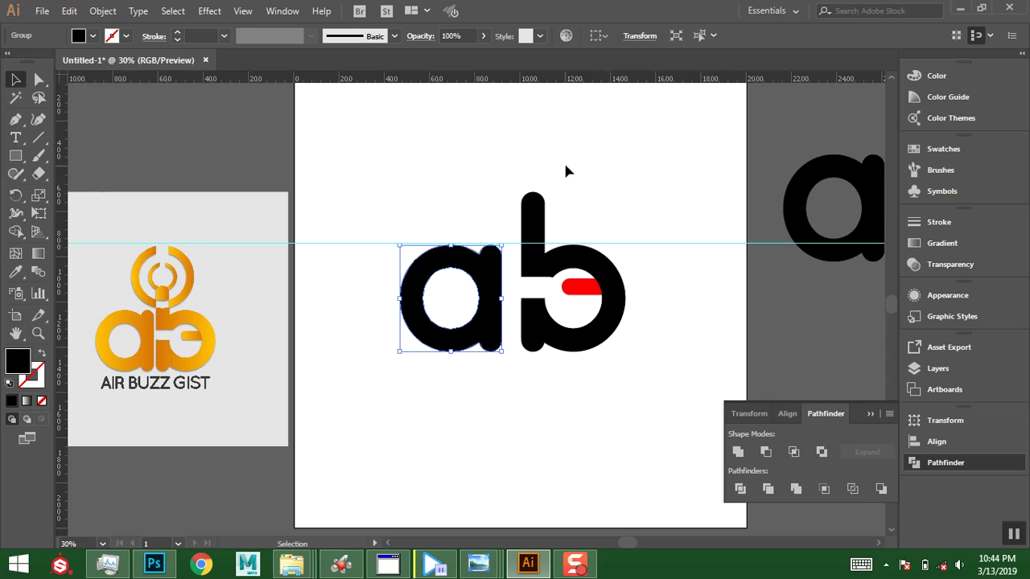
{"action": "left_click", "coordinate": [38, 333]}
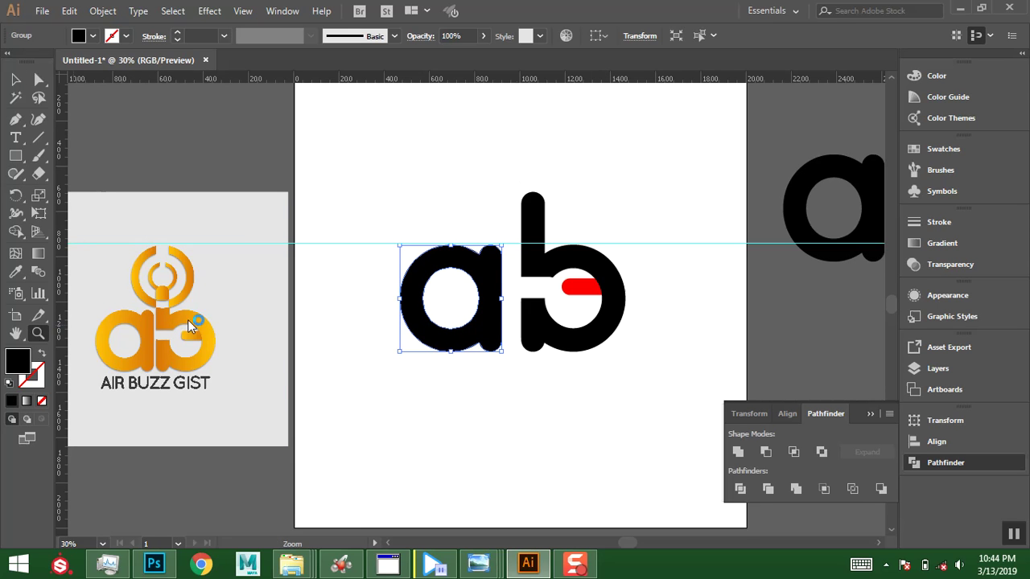
{"action": "left_click_drag", "start_coordinate": [454, 220], "coordinate": [627, 304]}
{"action": "key", "text": "v"}
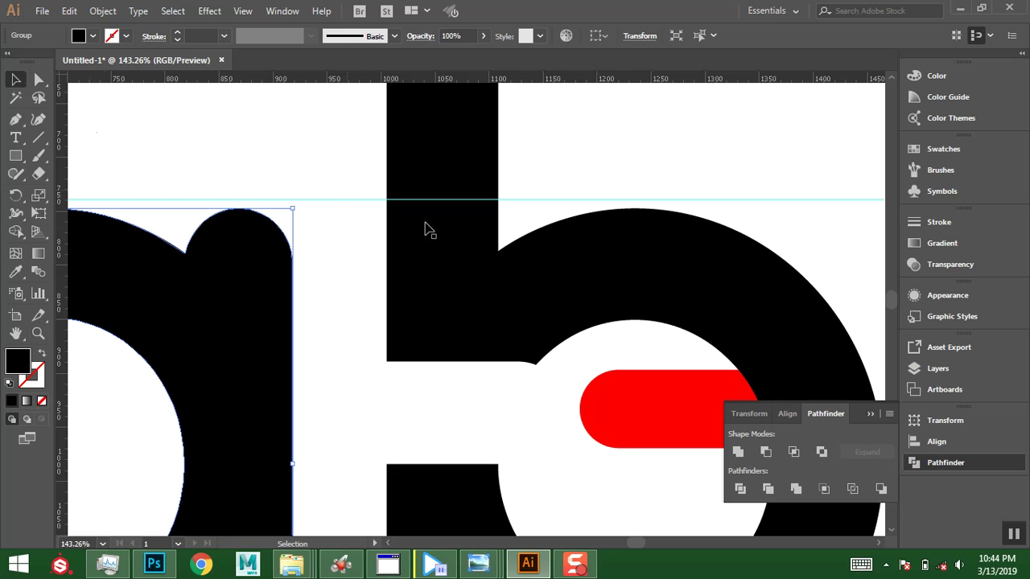
{"action": "left_click", "coordinate": [527, 204]}
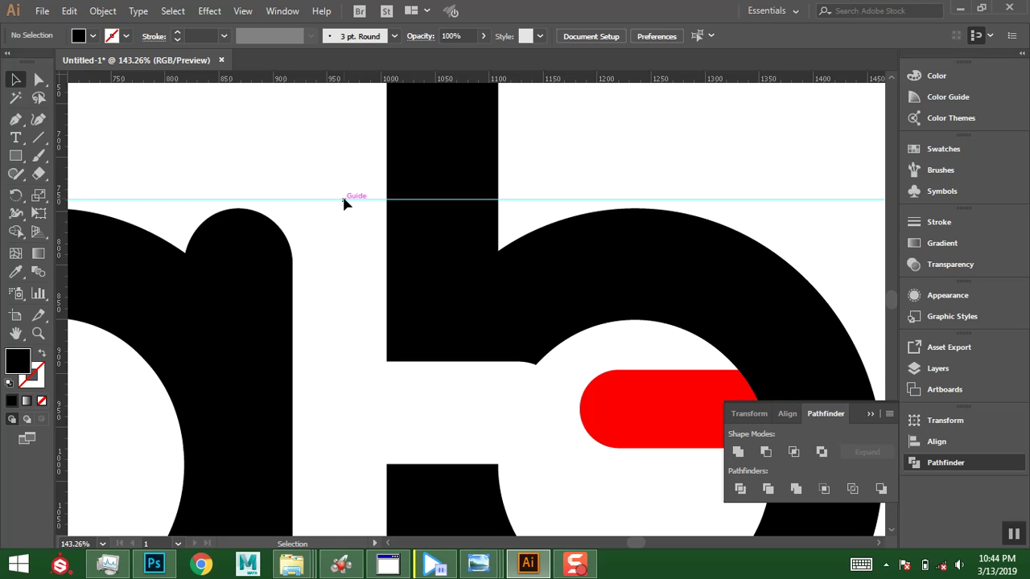
Clear all guides and place one guide along the top of the b's bowl.
{"action": "left_click", "coordinate": [242, 11]}
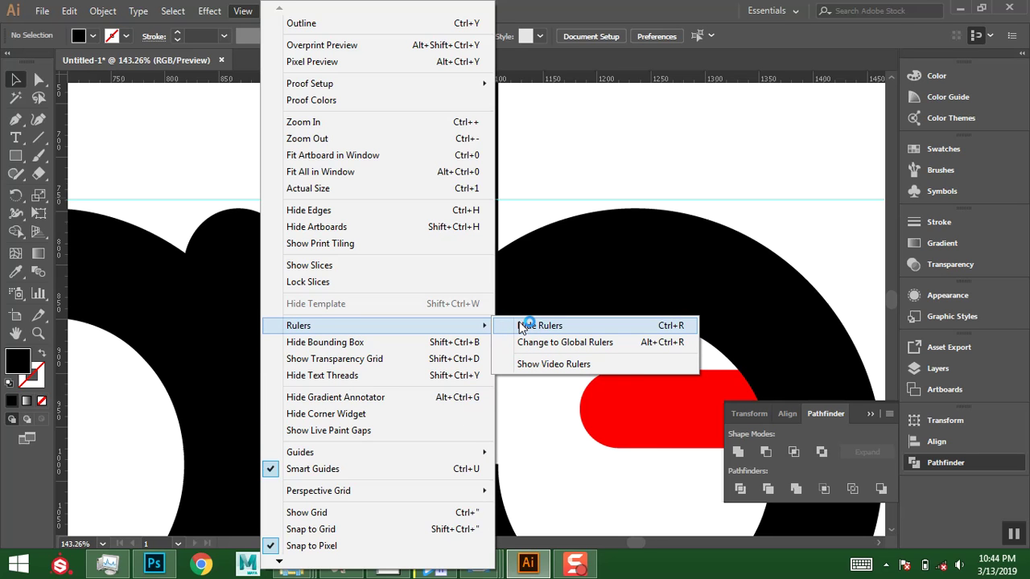
{"action": "left_click", "coordinate": [425, 300]}
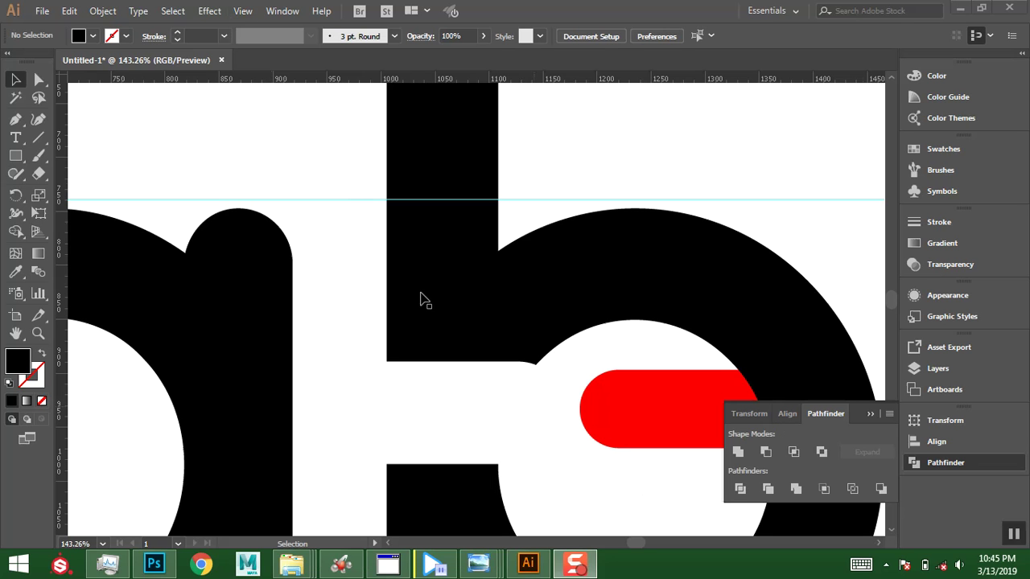
{"action": "left_click", "coordinate": [242, 11]}
{"action": "mouse_move", "coordinate": [354, 398]}
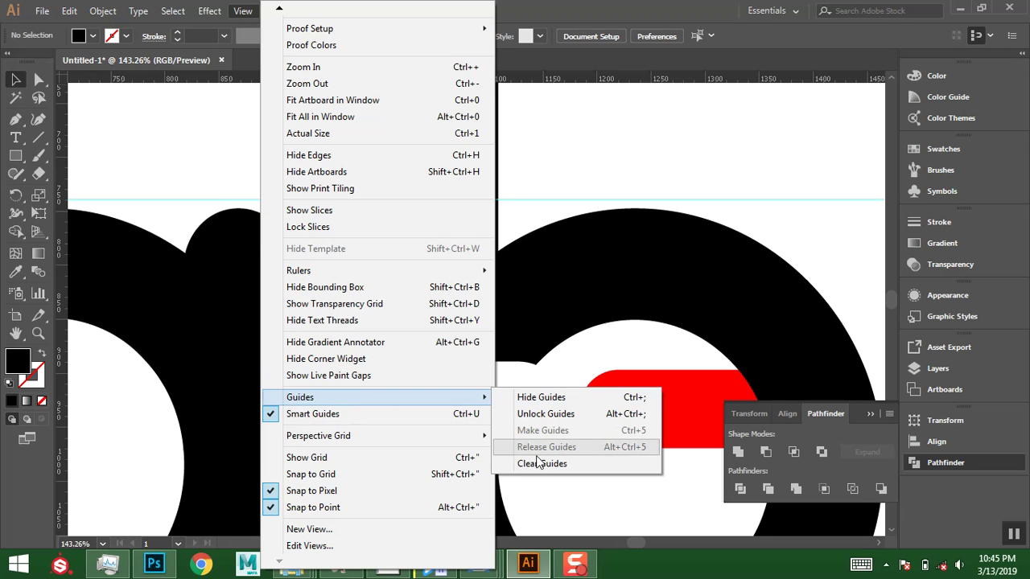
{"action": "left_click", "coordinate": [539, 463]}
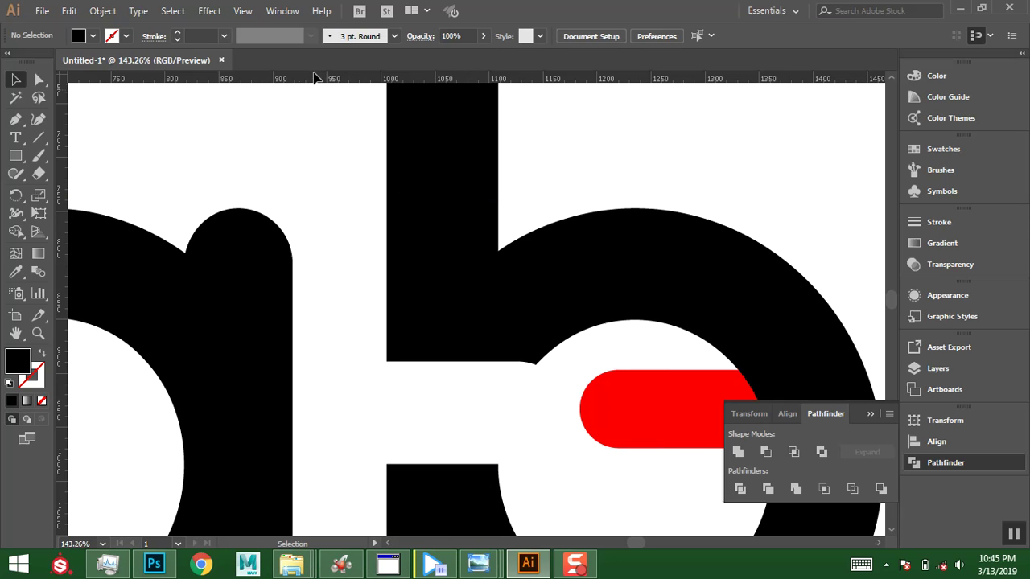
{"action": "left_click_drag", "start_coordinate": [311, 81], "coordinate": [293, 206]}
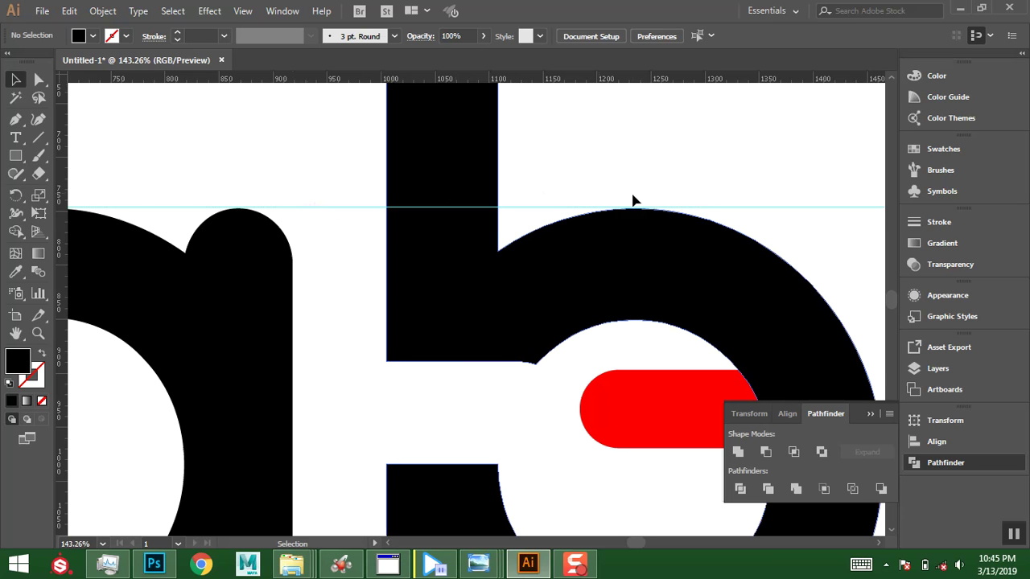
{"action": "key", "text": "ctrl"}
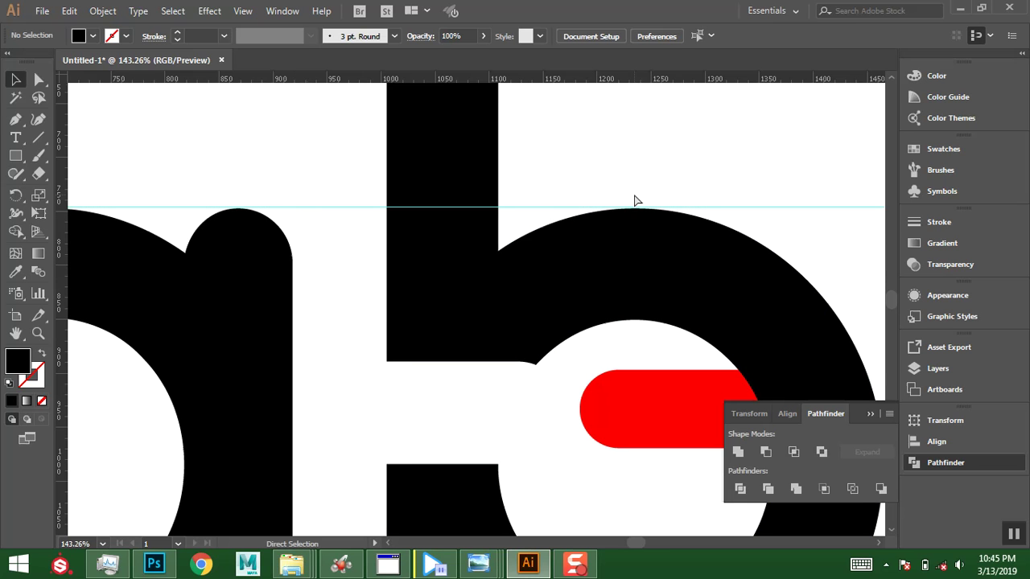
{"action": "key", "text": "ctrl+minus"}
{"action": "key", "text": "ctrl+minus"}
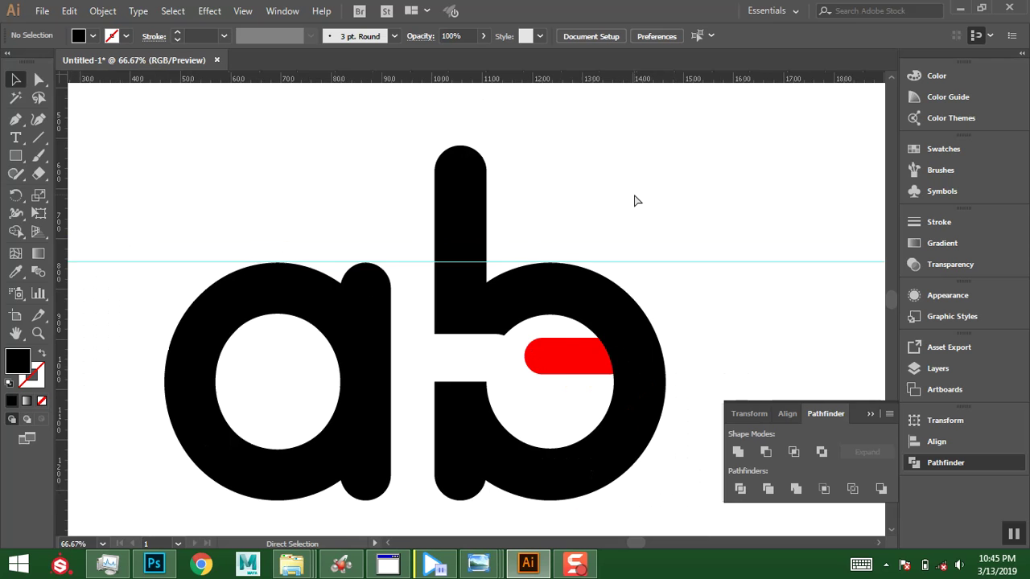
{"action": "key", "text": "ctrl+minus"}
{"action": "key", "text": "ctrl+minus"}
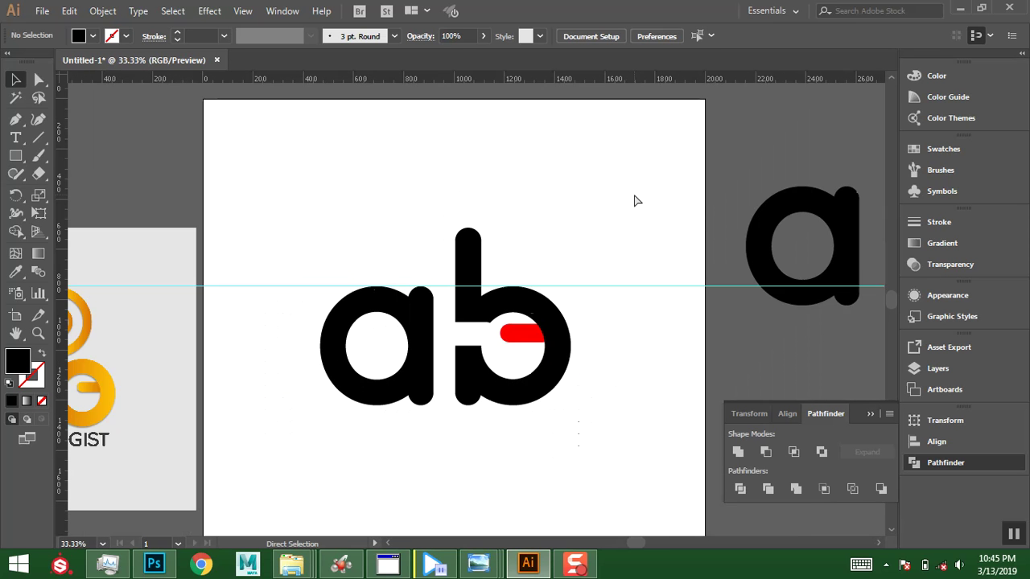
{"action": "key", "text": "space"}
Draw a solid black 474 × 474 px circle above the b's stem.
{"action": "left_click_drag", "start_coordinate": [623, 211], "coordinate": [669, 209]}
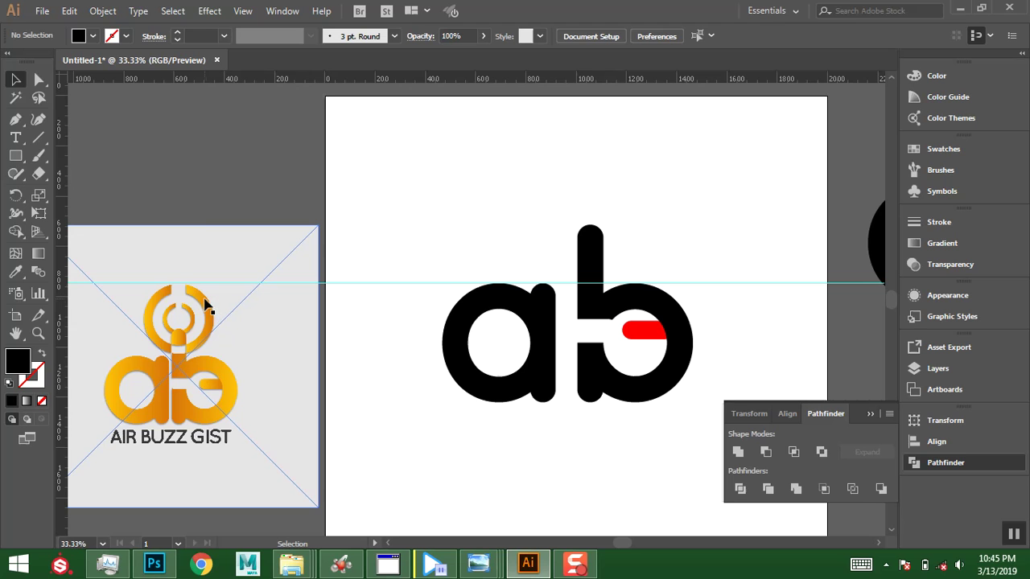
{"action": "left_click", "coordinate": [16, 155]}
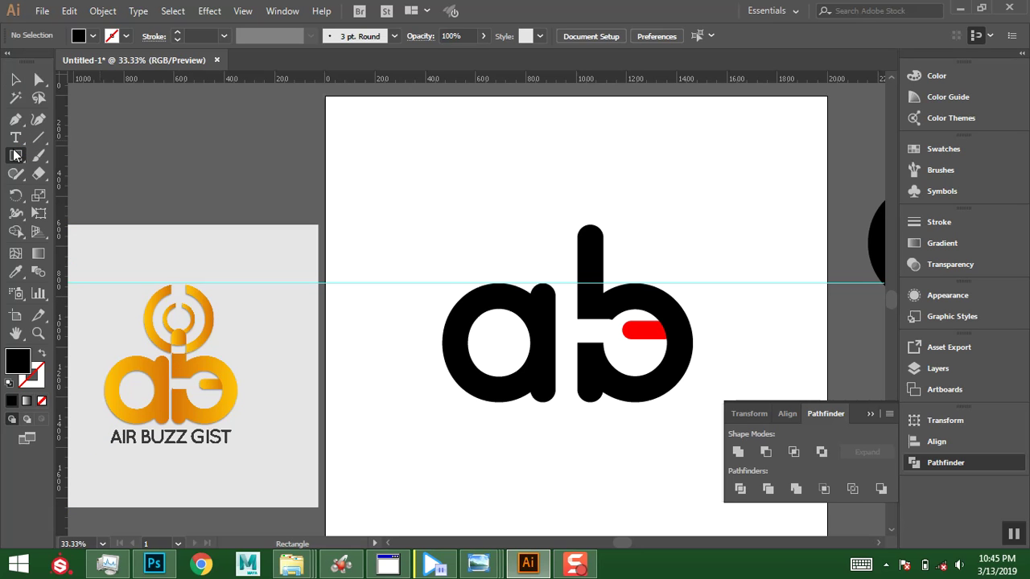
{"action": "left_click", "coordinate": [15, 155]}
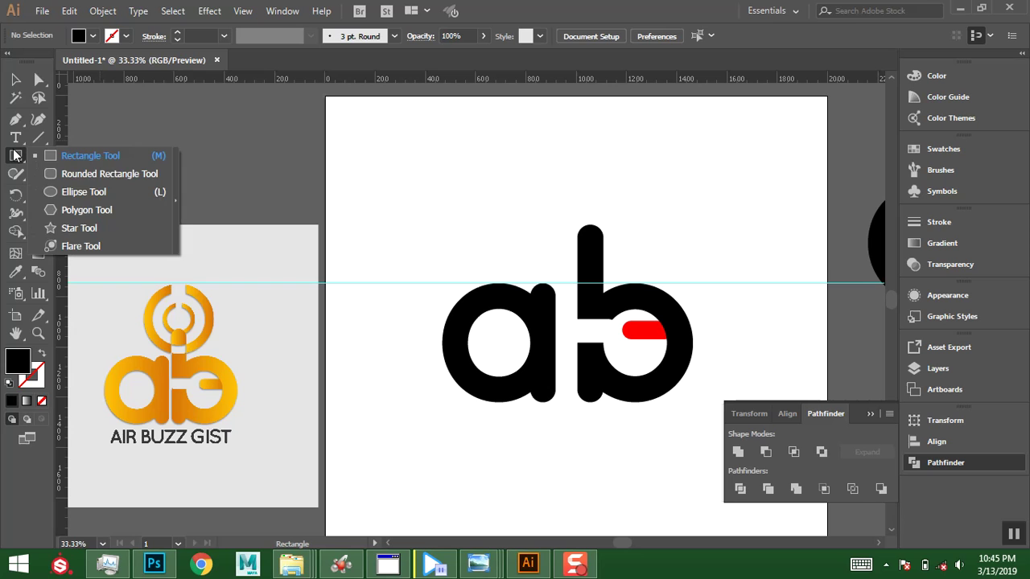
{"action": "left_click", "coordinate": [65, 193]}
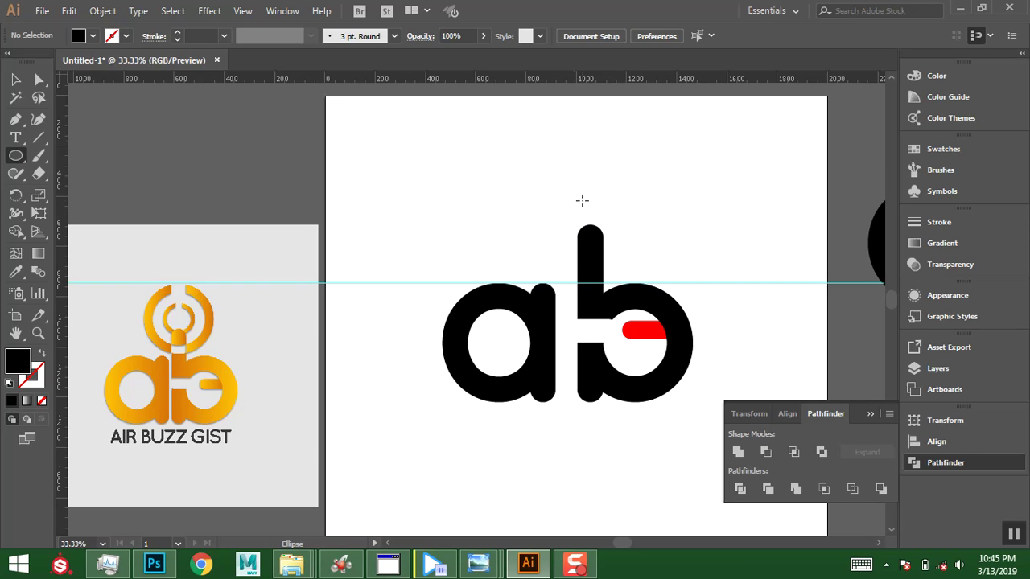
{"action": "left_click_drag", "start_coordinate": [583, 200], "coordinate": [636, 247]}
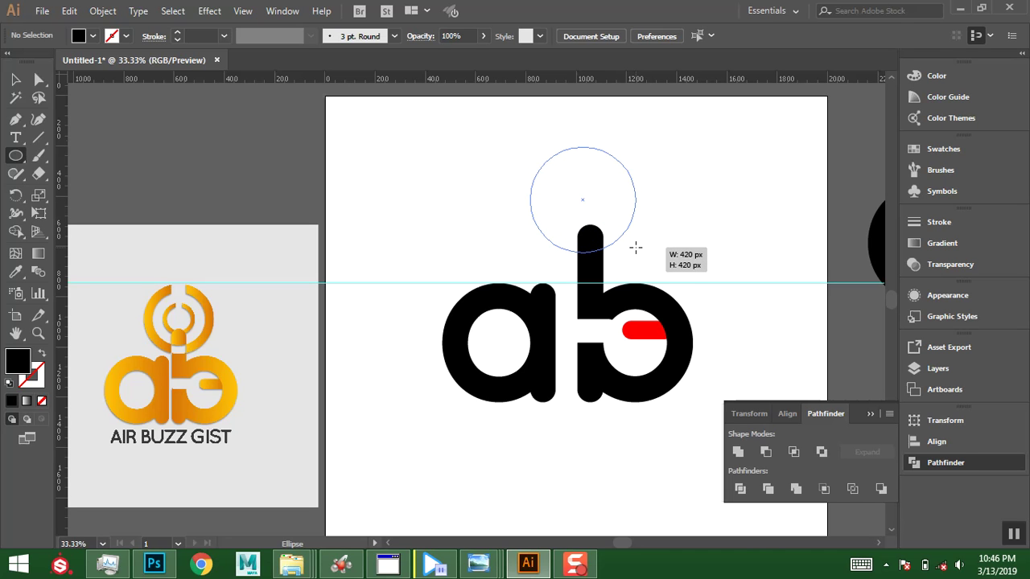
{"action": "left_click_drag", "start_coordinate": [636, 246], "coordinate": [642, 253]}
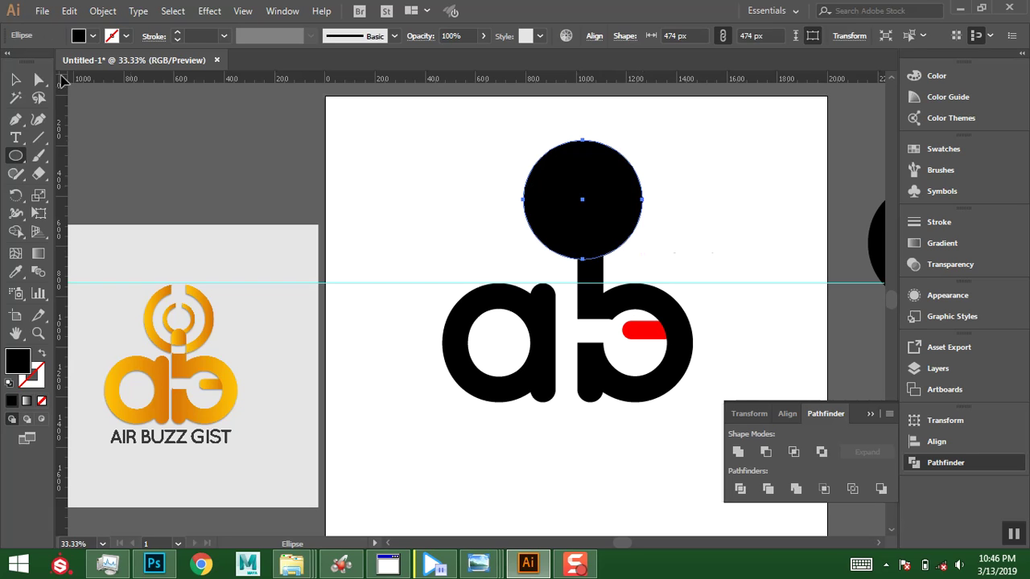
Remove the circle's fill and give it a thick black stroke of 60 pt.
{"action": "left_click", "coordinate": [16, 80]}
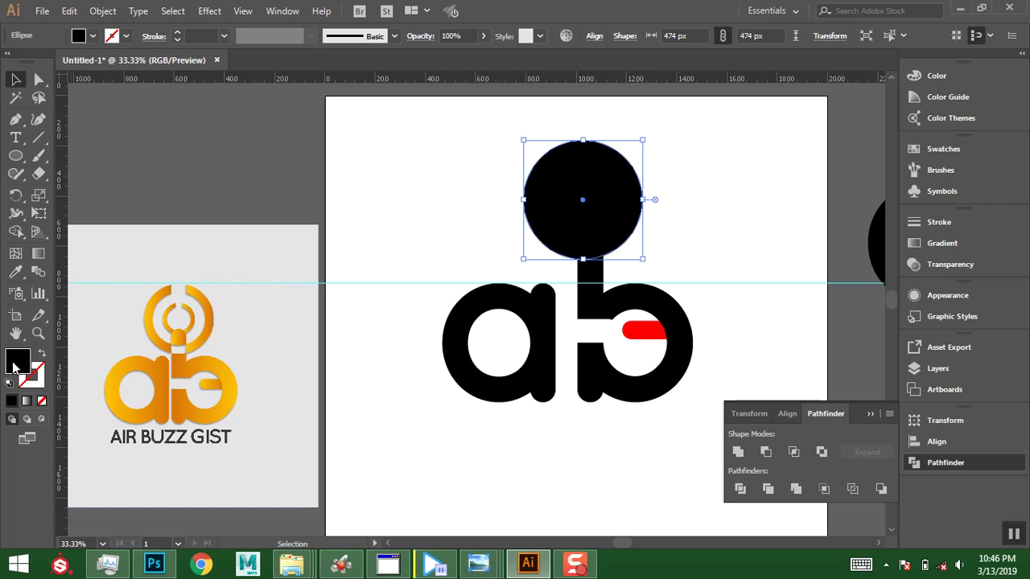
{"action": "left_click", "coordinate": [42, 400]}
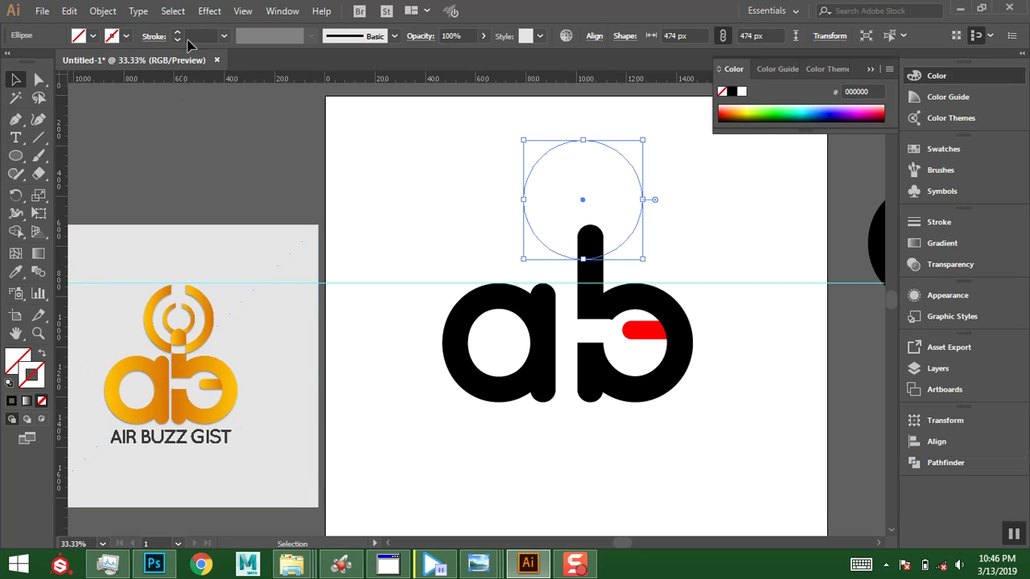
{"action": "left_click", "coordinate": [125, 36]}
{"action": "left_click", "coordinate": [42, 63]}
{"action": "left_click", "coordinate": [224, 36]}
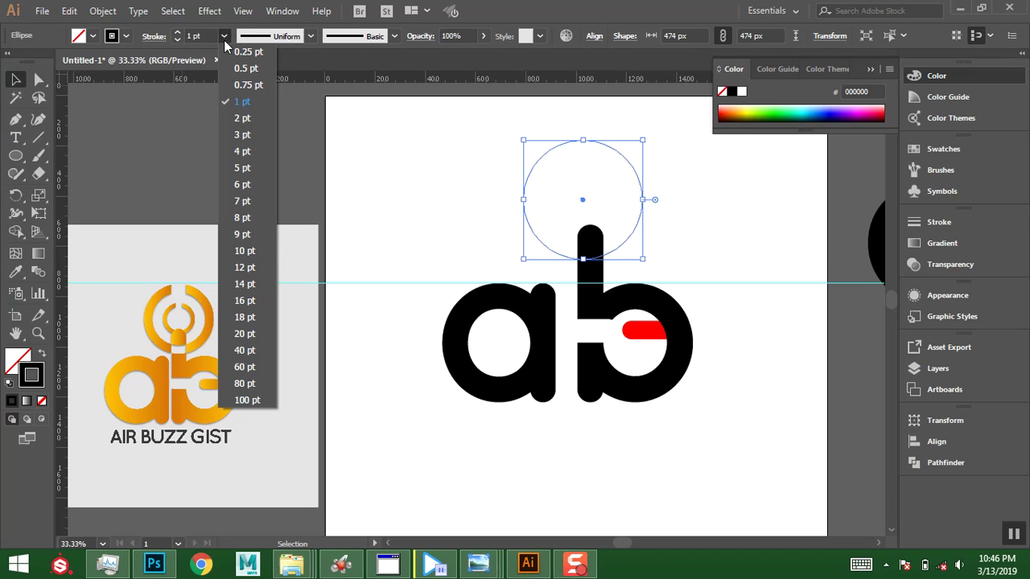
{"action": "left_click", "coordinate": [238, 257]}
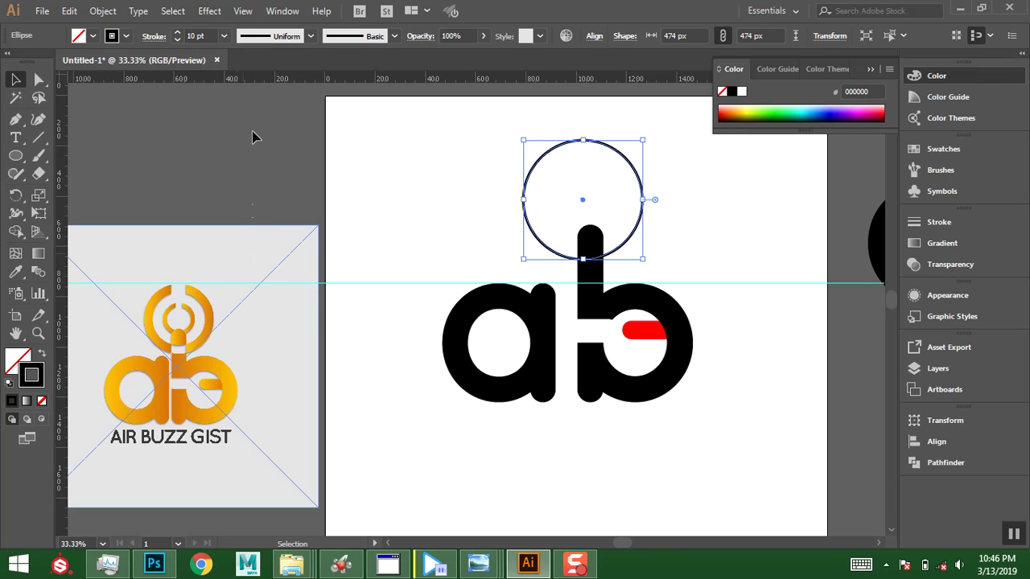
{"action": "left_click", "coordinate": [225, 37]}
{"action": "left_click", "coordinate": [243, 335]}
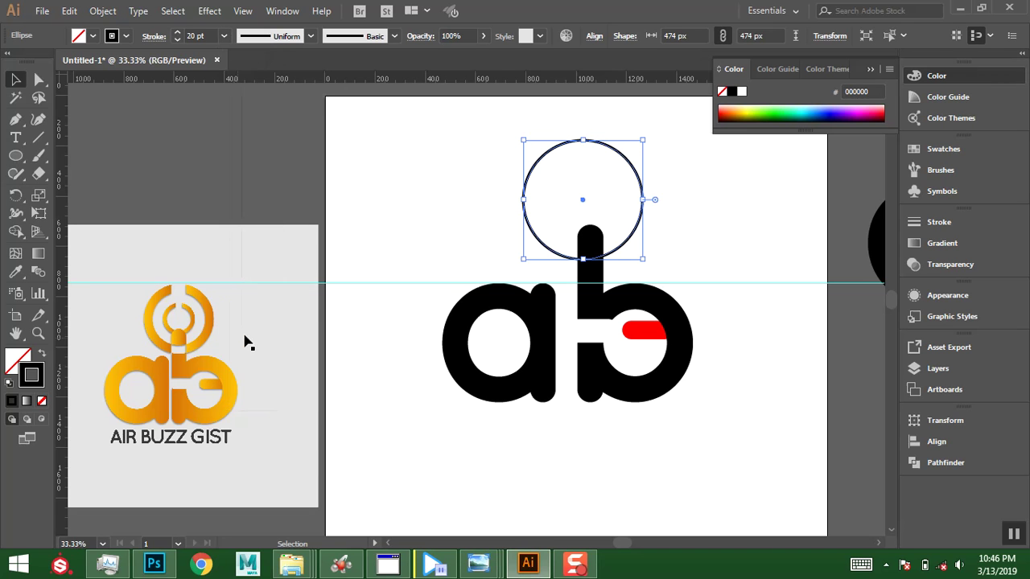
{"action": "left_click", "coordinate": [224, 36]}
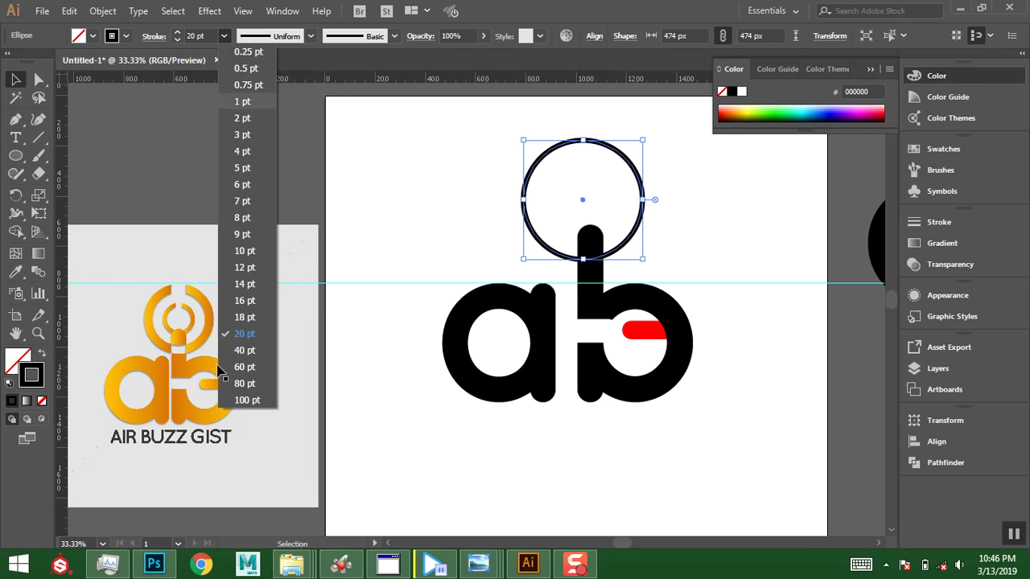
{"action": "left_click", "coordinate": [250, 372]}
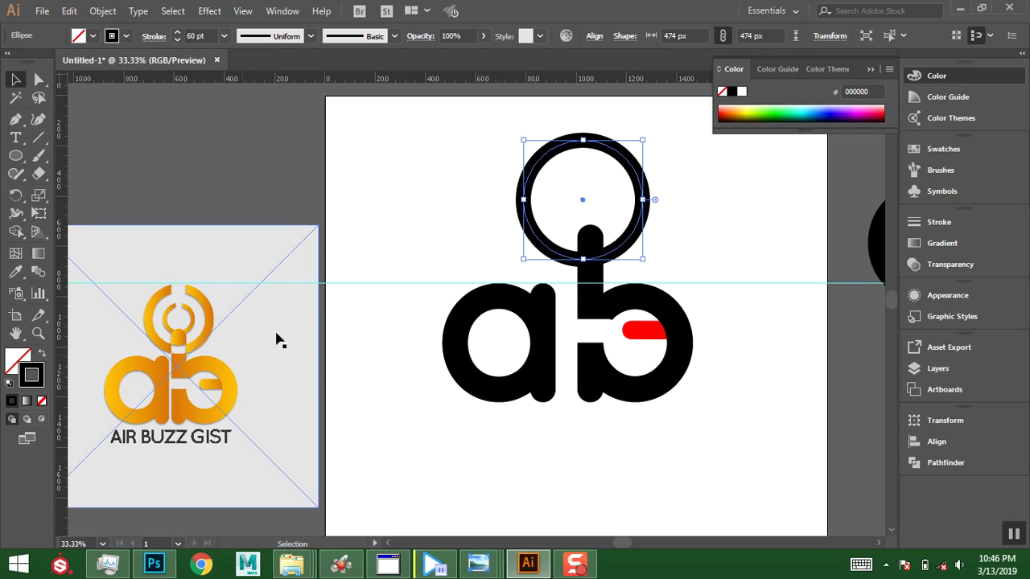
Move the ring down over the b's stem and set its stroke to 50 pt.
{"action": "left_click_drag", "start_coordinate": [630, 246], "coordinate": [676, 247]}
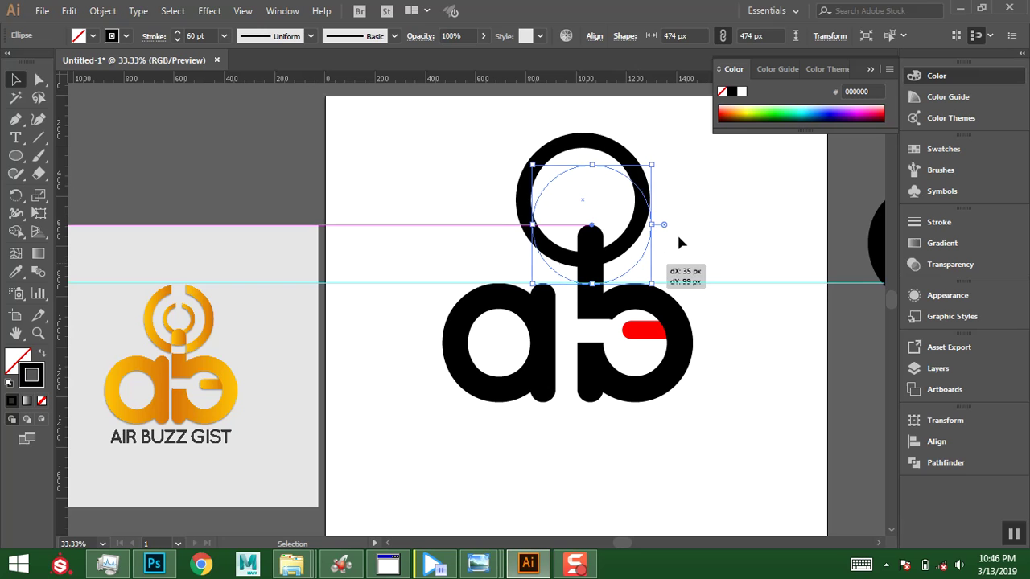
{"action": "left_click_drag", "start_coordinate": [692, 213], "coordinate": [695, 207]}
{"action": "left_click_drag", "start_coordinate": [640, 262], "coordinate": [643, 257]}
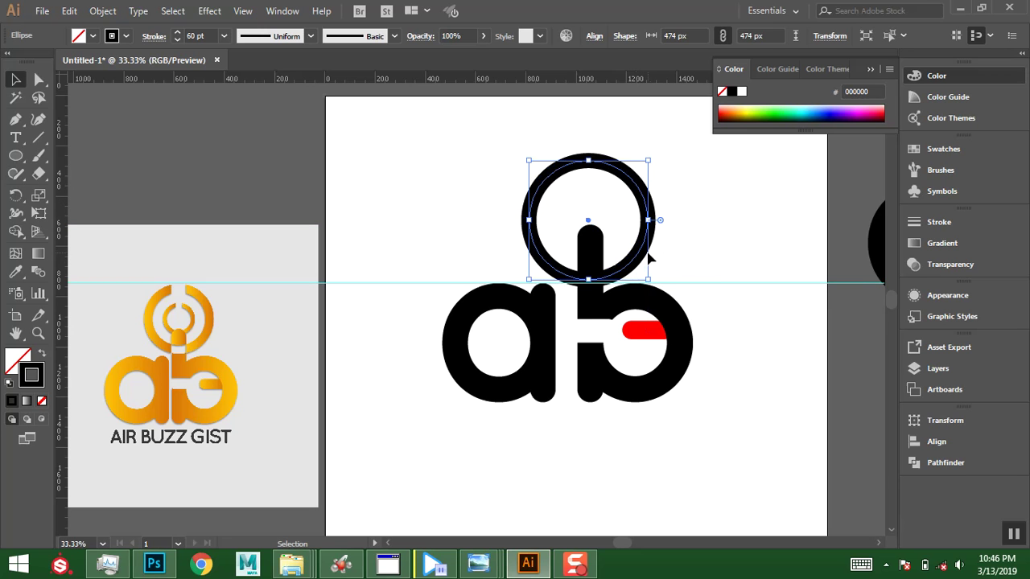
{"action": "left_click", "coordinate": [657, 245]}
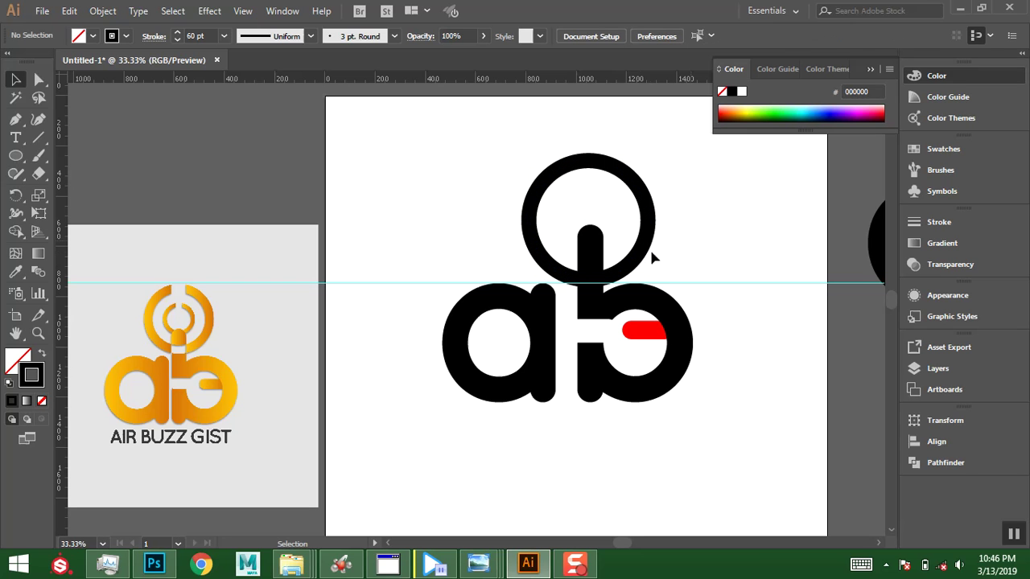
{"action": "left_click_drag", "start_coordinate": [640, 259], "coordinate": [678, 241]}
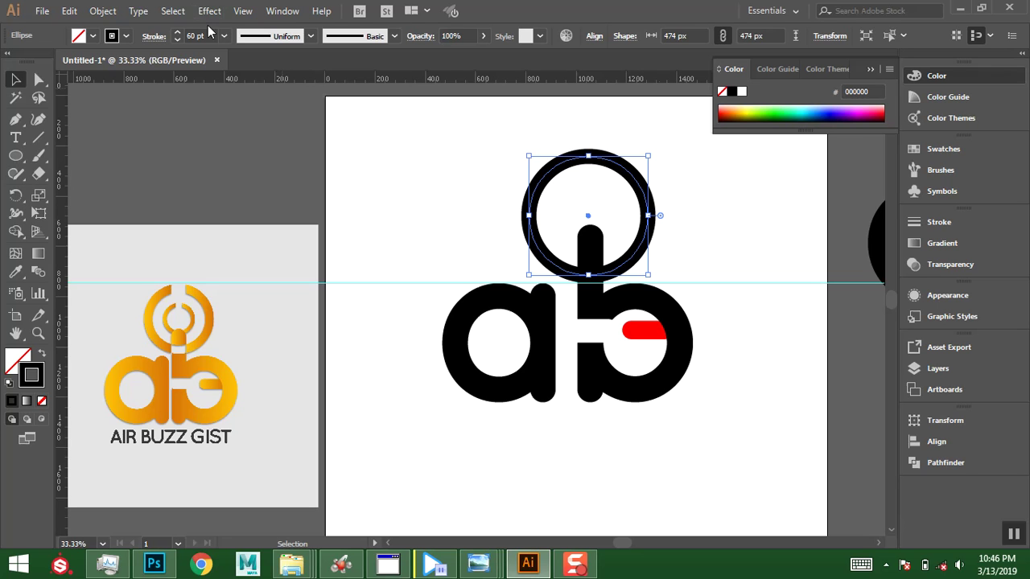
{"action": "left_click", "coordinate": [207, 36]}
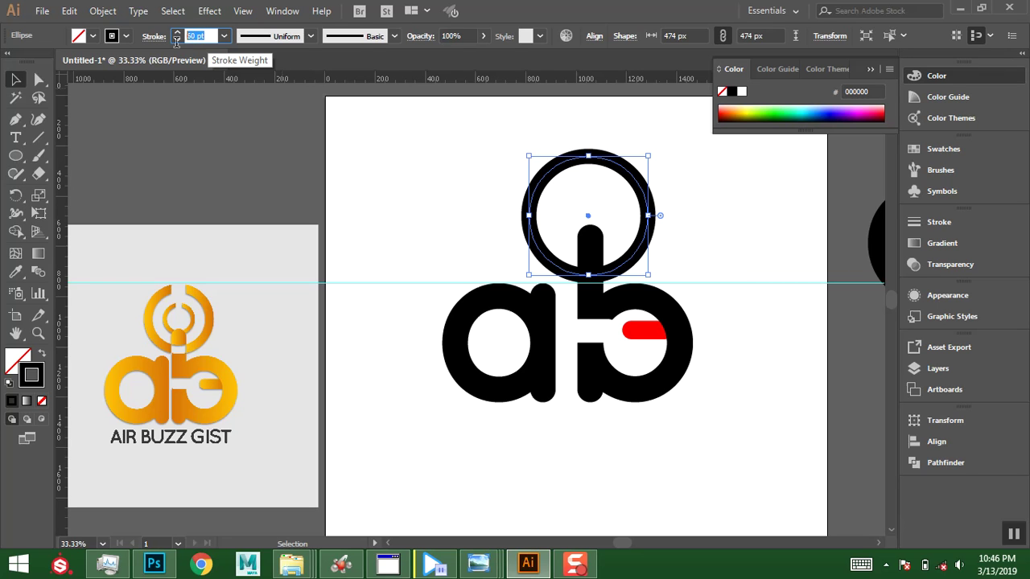
{"action": "type", "text": "50"}
{"action": "key", "text": "Return"}
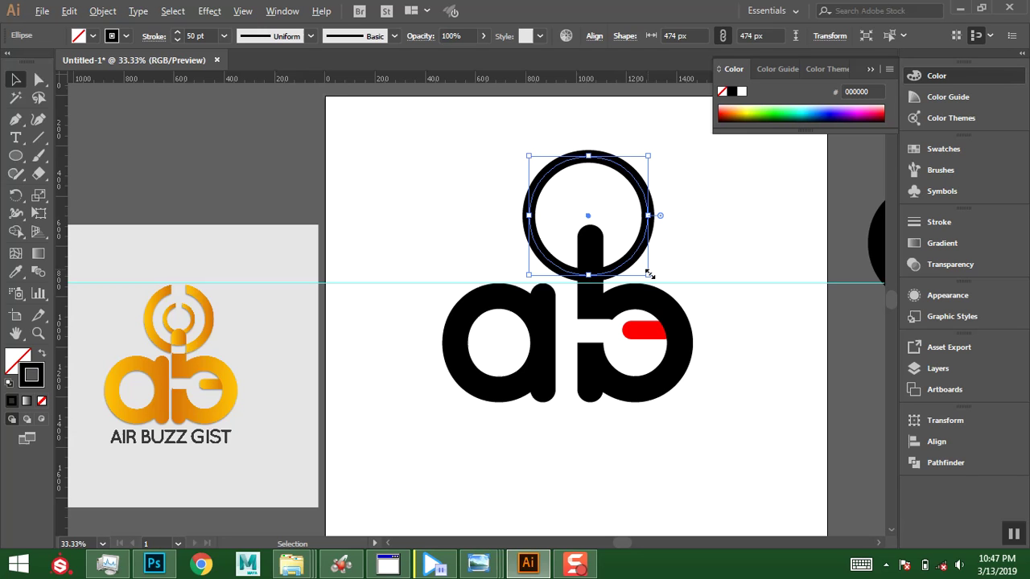
Alt-Shift scale a 270 × 270 px concentric copy inside the big ring.
{"action": "key", "text": "alt"}
{"action": "key", "text": "a"}
{"action": "key", "text": "v"}
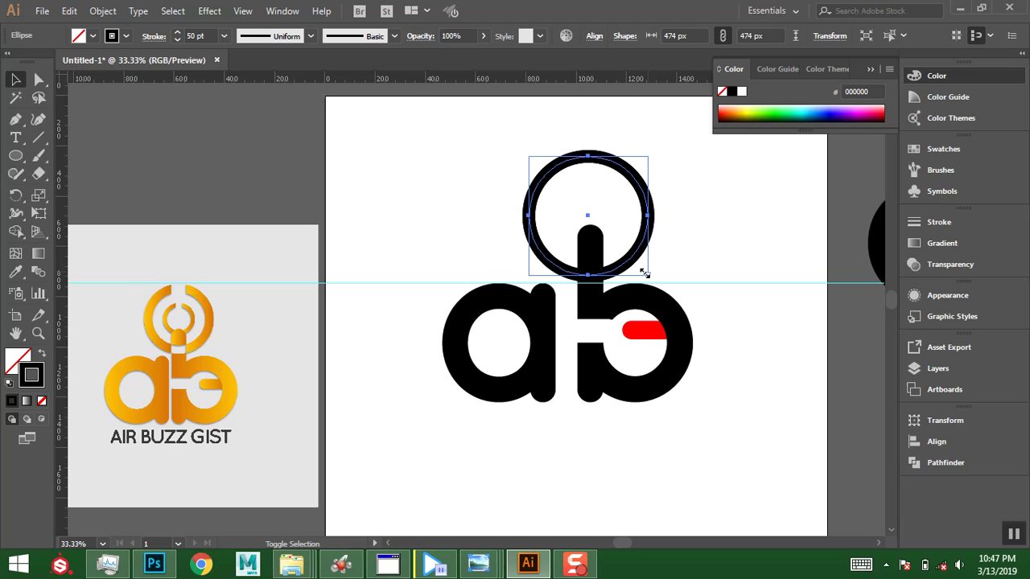
{"action": "left_click_drag", "start_coordinate": [644, 271], "coordinate": [641, 270]}
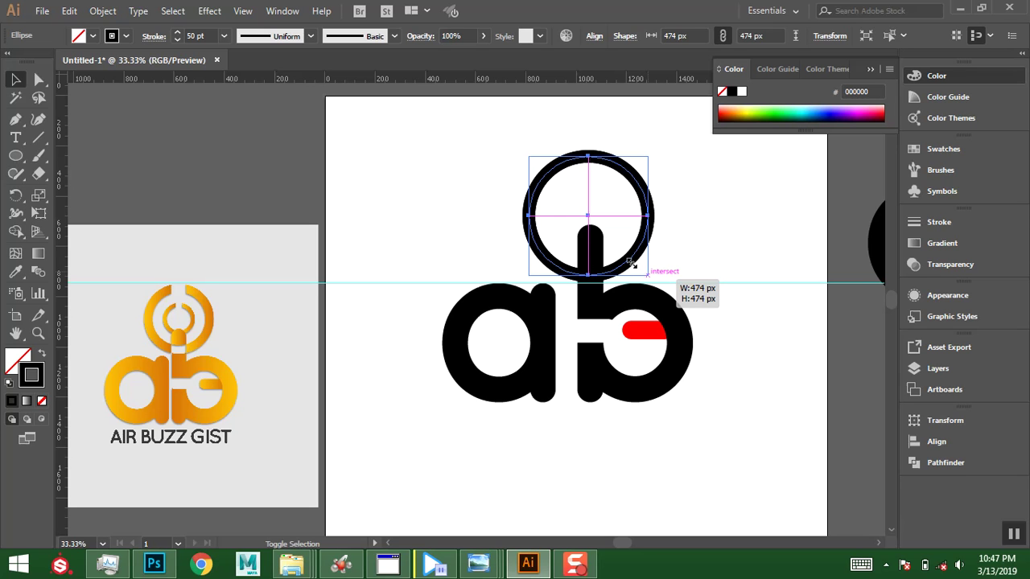
{"action": "left_click_drag", "start_coordinate": [617, 255], "coordinate": [640, 240]}
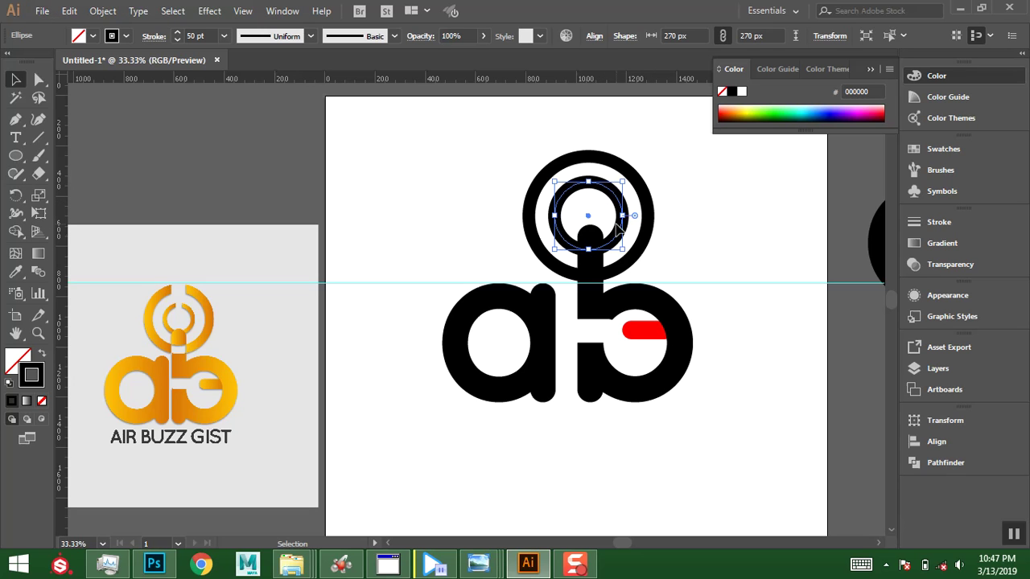
Drag the 270 px inner ring off onto the pasteboard and select the large ring.
{"action": "left_click_drag", "start_coordinate": [617, 222], "coordinate": [409, 185]}
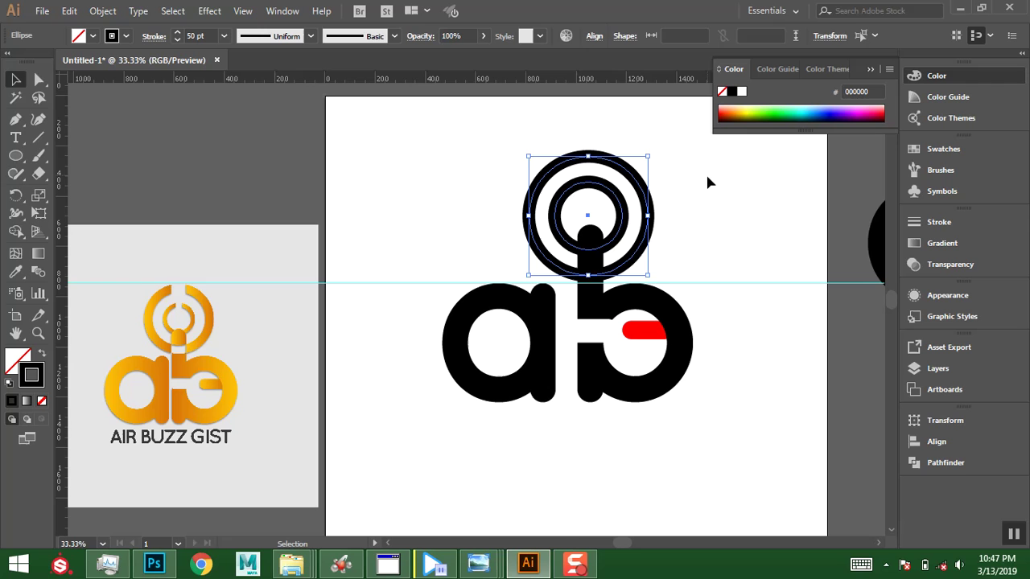
{"action": "left_click", "coordinate": [706, 172]}
{"action": "left_click", "coordinate": [621, 214]}
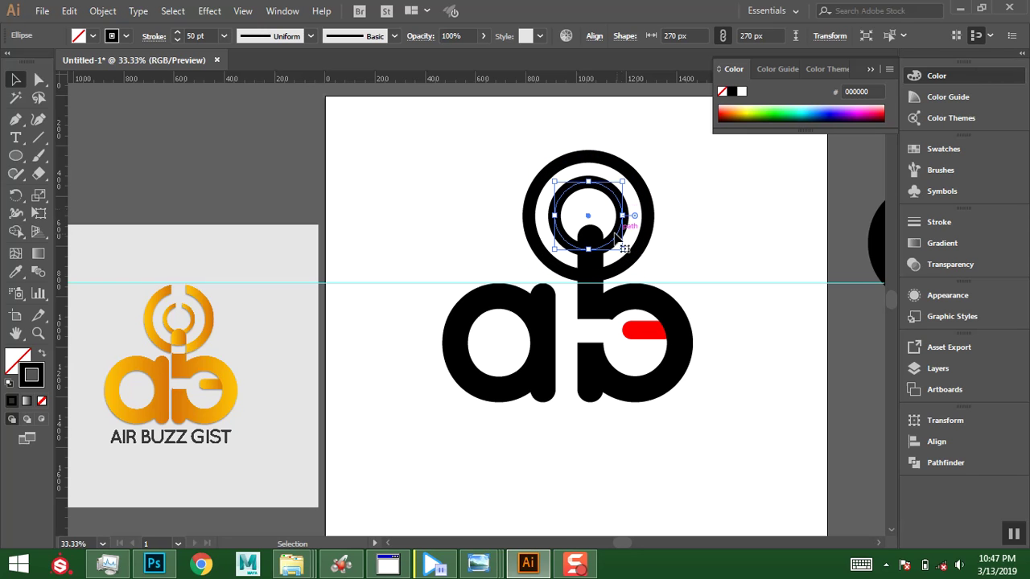
{"action": "left_click_drag", "start_coordinate": [703, 235], "coordinate": [748, 231]}
{"action": "left_click_drag", "start_coordinate": [749, 230], "coordinate": [752, 235]}
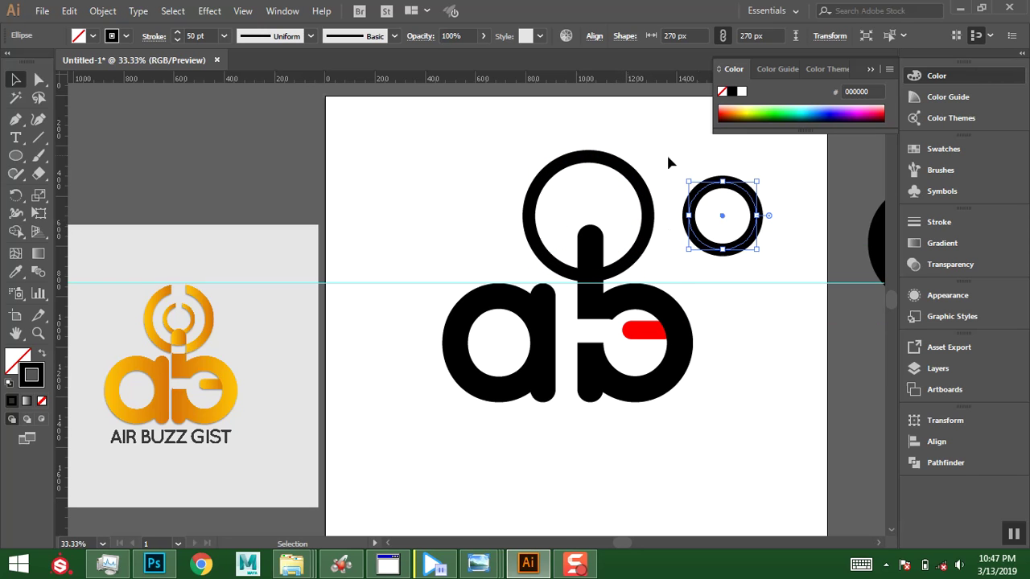
{"action": "left_click_drag", "start_coordinate": [708, 202], "coordinate": [249, 145]}
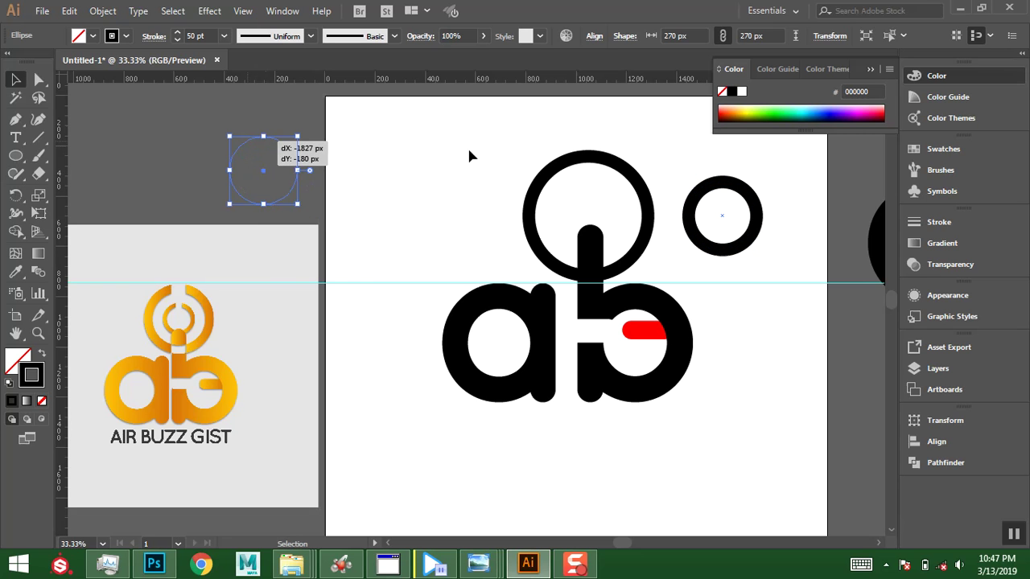
{"action": "left_click", "coordinate": [595, 160]}
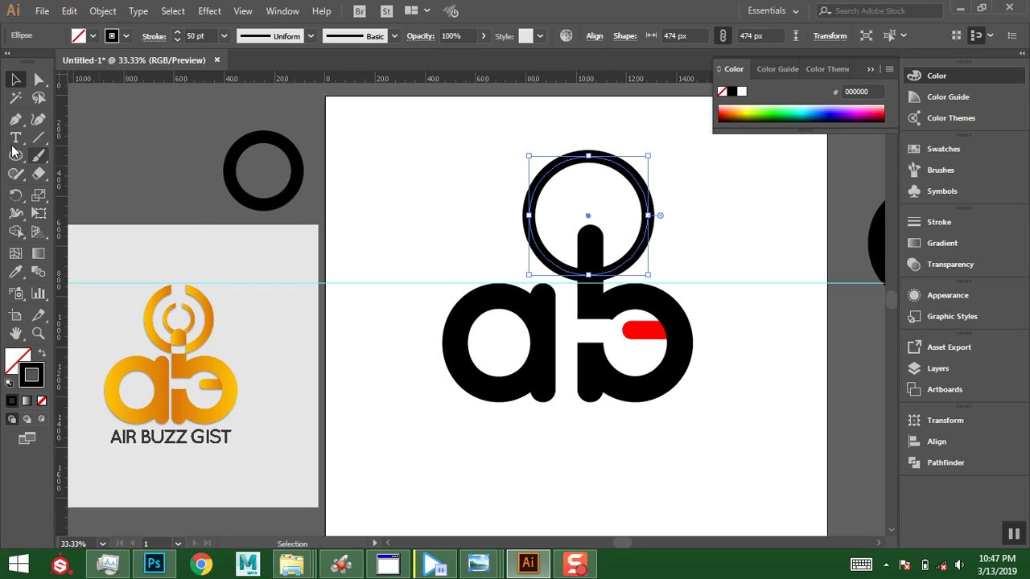
{"action": "left_click_drag", "start_coordinate": [14, 158], "coordinate": [74, 157]}
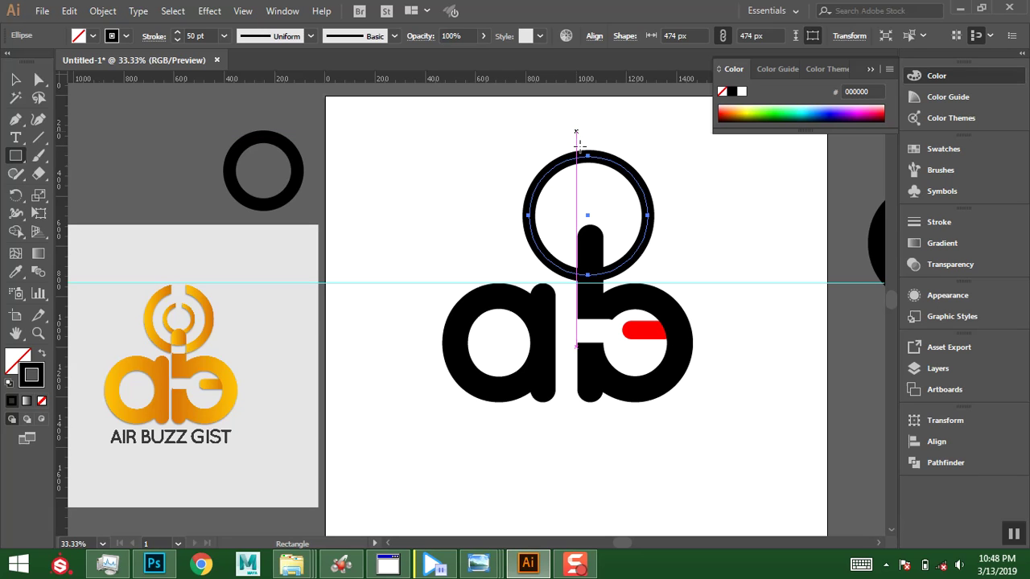
Draw a thin rectangle at the ring's top and make it solid black with no outline.
{"action": "left_click_drag", "start_coordinate": [576, 131], "coordinate": [597, 179]}
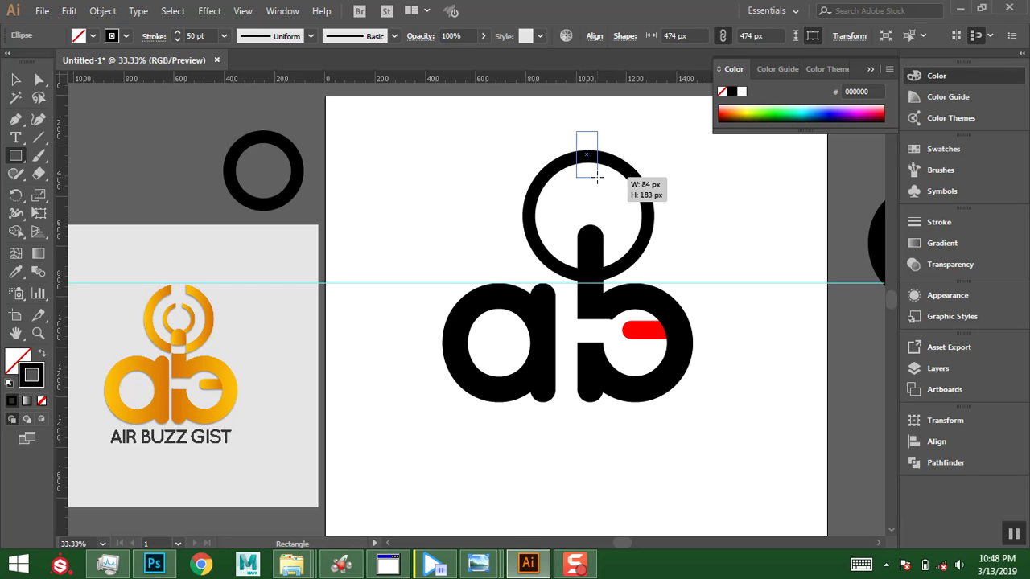
{"action": "left_click_drag", "start_coordinate": [597, 177], "coordinate": [597, 177]}
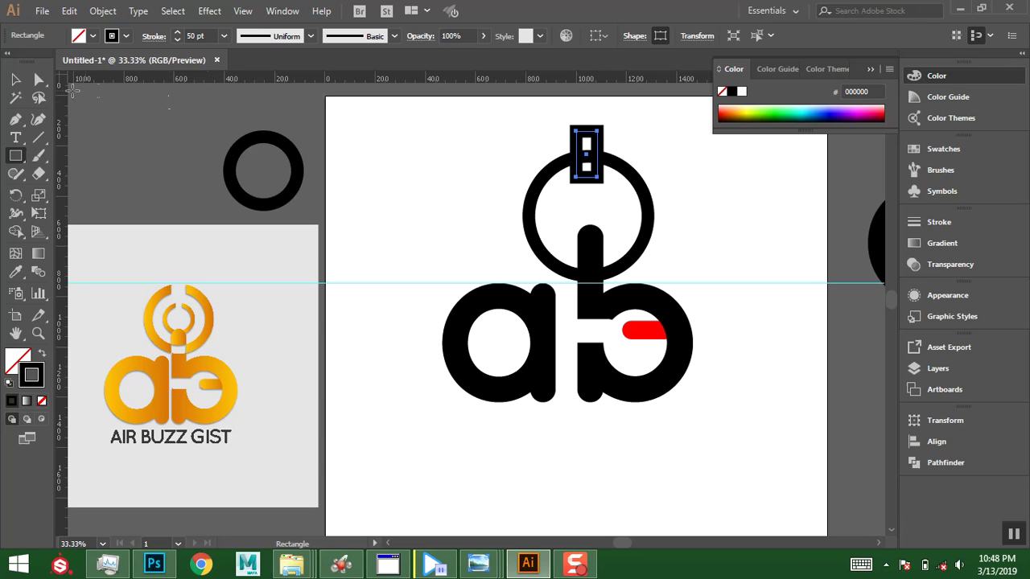
{"action": "key", "text": "ctrl"}
{"action": "left_click", "coordinate": [44, 355]}
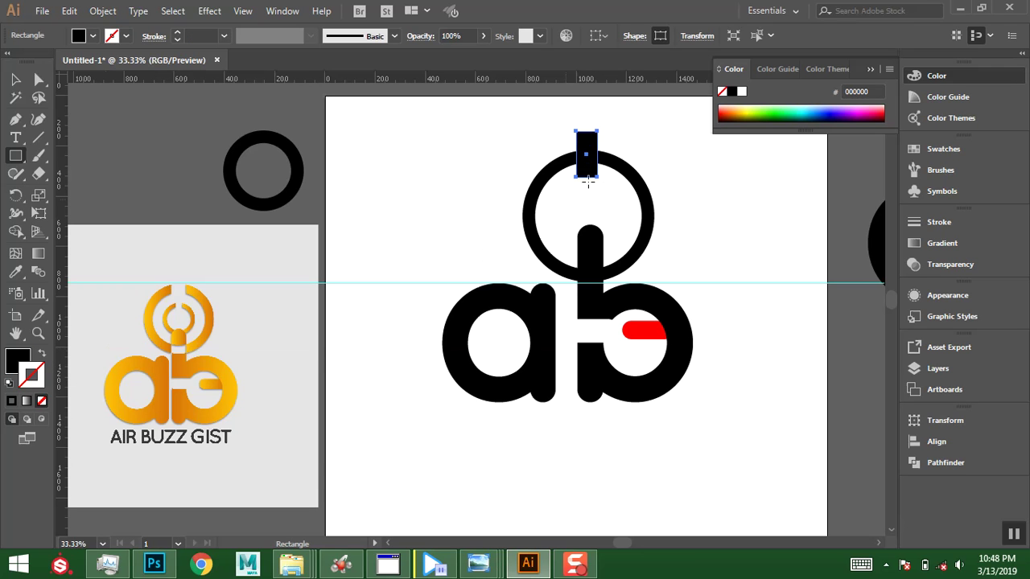
Move the black rectangle down into the ring, lined up above the b's stem.
{"action": "left_click", "coordinate": [15, 79]}
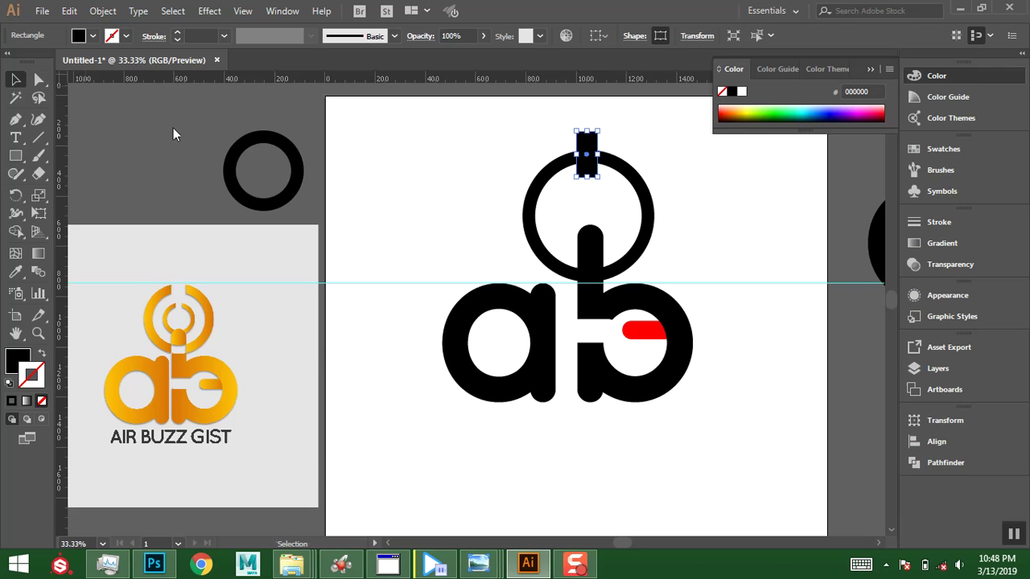
{"action": "left_click_drag", "start_coordinate": [591, 169], "coordinate": [602, 217]}
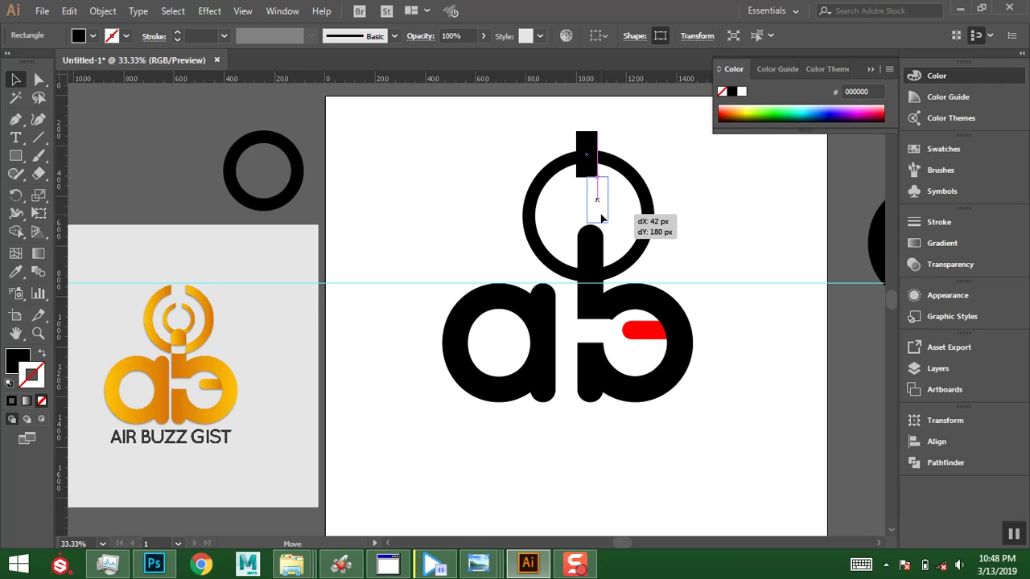
{"action": "left_click_drag", "start_coordinate": [602, 218], "coordinate": [601, 222]}
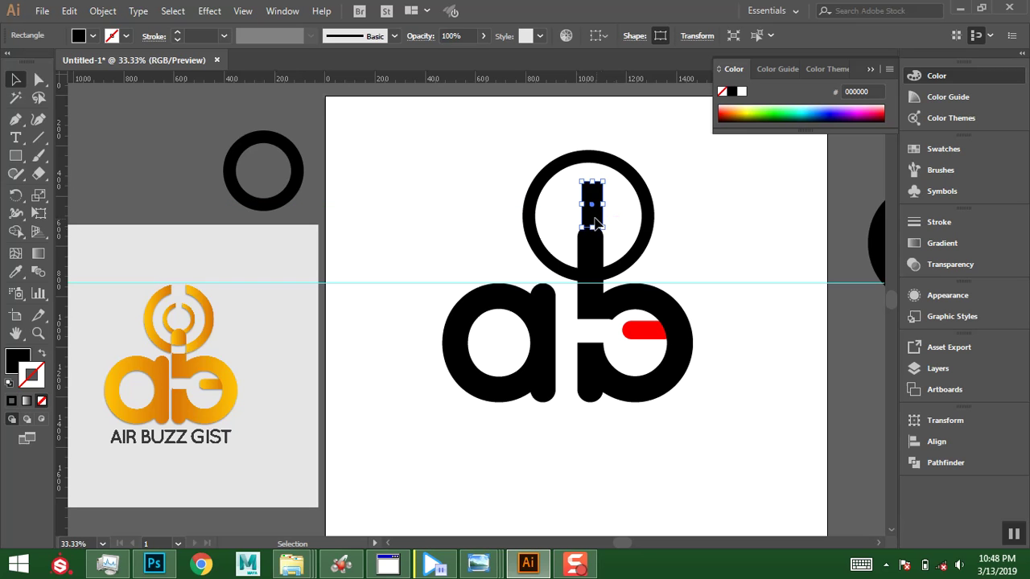
{"action": "left_click_drag", "start_coordinate": [596, 222], "coordinate": [650, 223]}
Move the rectangle up to the ring's top and round its corners to 42 px, making a pill.
{"action": "key", "text": "Right"}
{"action": "key", "text": "Right"}
{"action": "key", "text": "Right"}
{"action": "key", "text": "Right"}
{"action": "left_click_drag", "start_coordinate": [591, 192], "coordinate": [590, 137]}
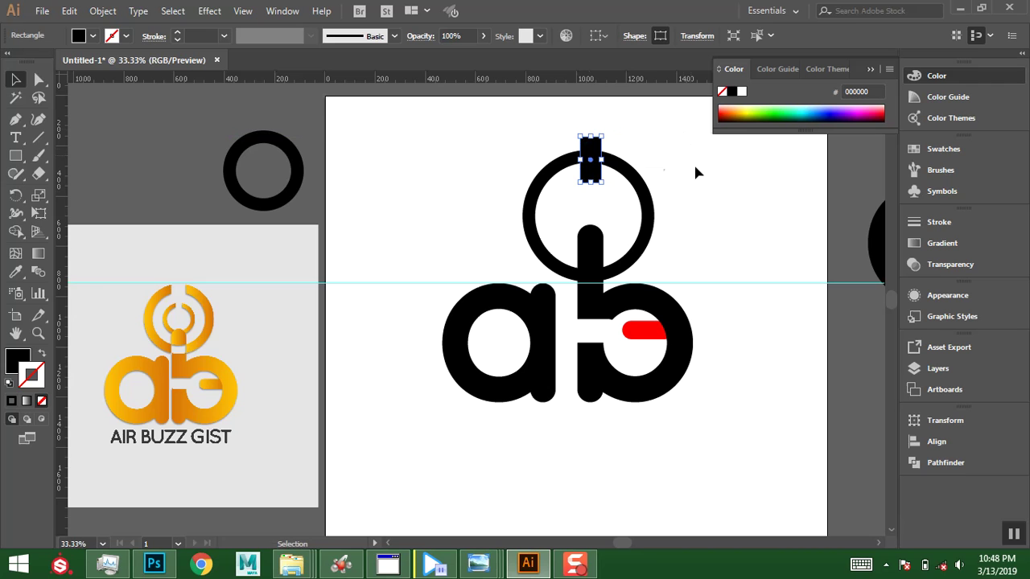
{"action": "left_click", "coordinate": [37, 80]}
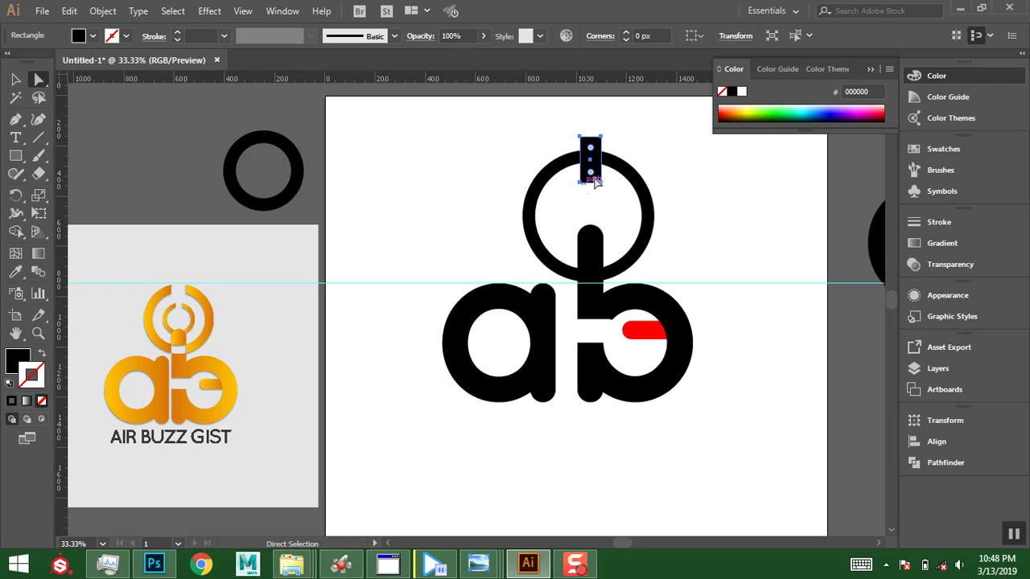
{"action": "left_click_drag", "start_coordinate": [580, 169], "coordinate": [593, 120]}
{"action": "left_click", "coordinate": [605, 153]}
Select the large ring together with the top pill.
{"action": "left_click", "coordinate": [15, 79]}
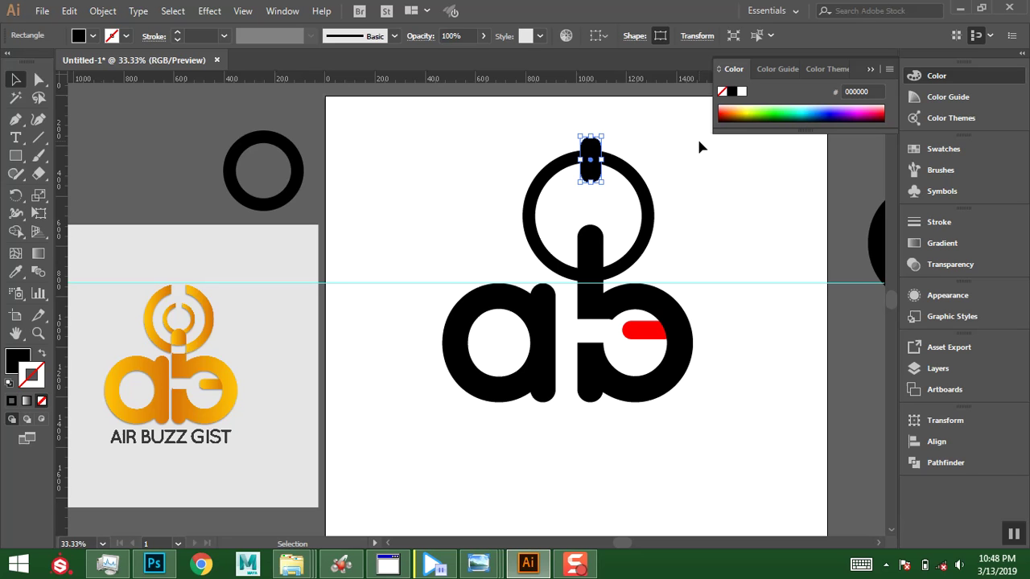
{"action": "left_click", "coordinate": [653, 202]}
{"action": "left_click", "coordinate": [597, 165], "text": "shift"}
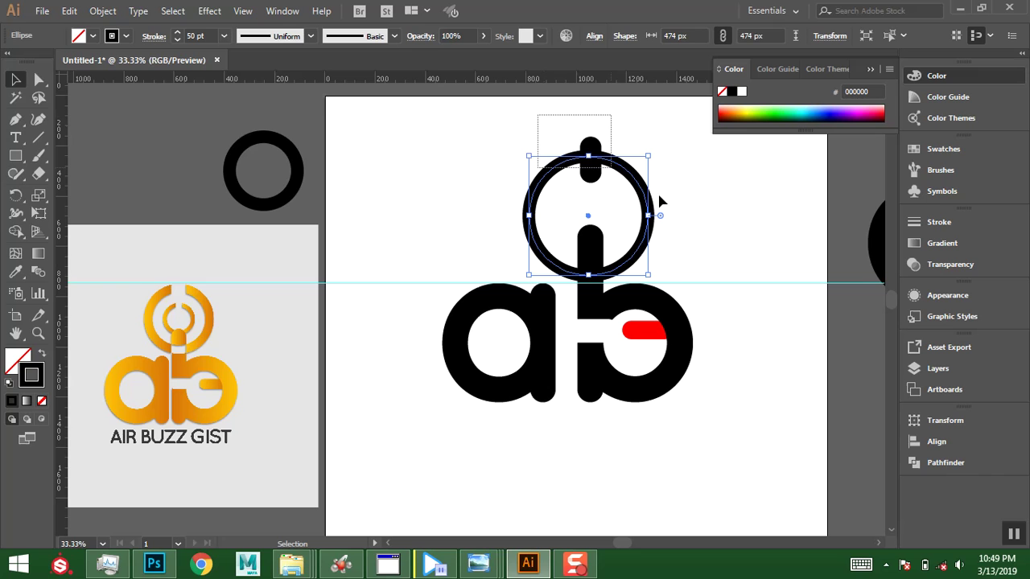
Scale the ring and pill to 424 px wide and nudge them down onto the b's stem.
{"action": "left_click_drag", "start_coordinate": [649, 275], "coordinate": [671, 232]}
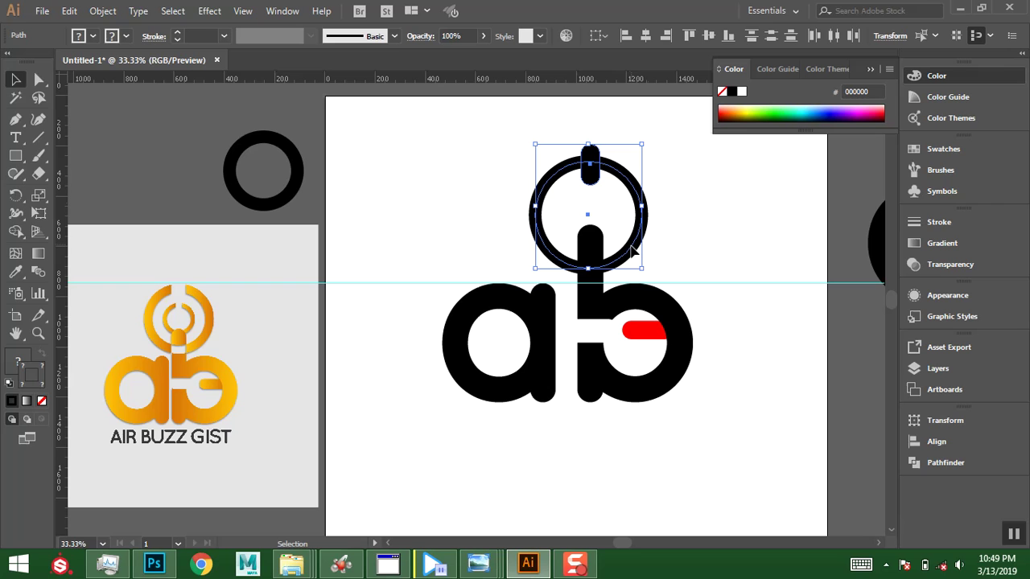
{"action": "left_click", "coordinate": [633, 254]}
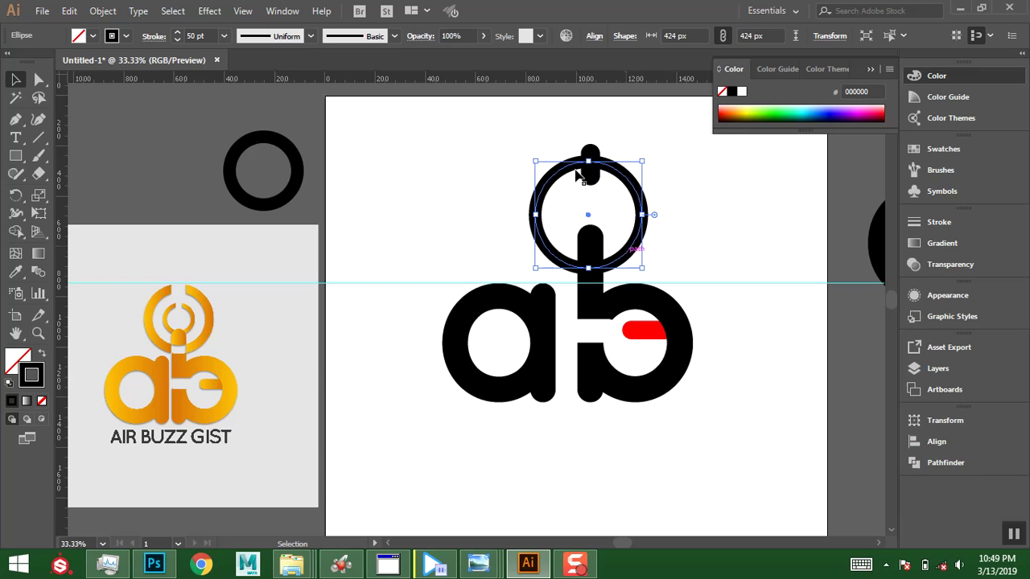
{"action": "mouse_move", "coordinate": [558, 125]}
{"action": "left_mouse_down"}
{"action": "mouse_move", "coordinate": [599, 161]}
{"action": "mouse_move", "coordinate": [604, 178]}
{"action": "left_mouse_up"}
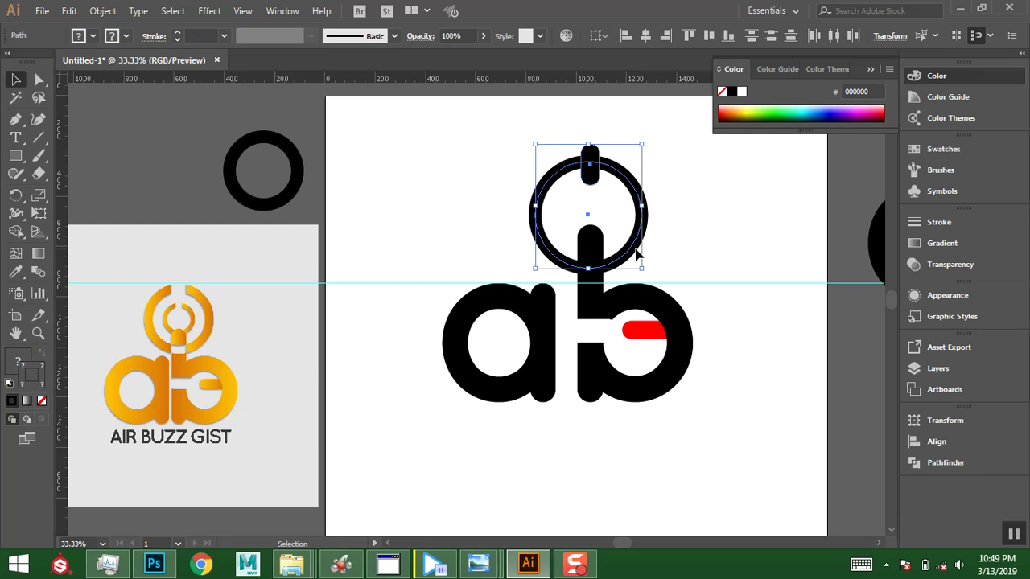
{"action": "key", "text": "shift"}
{"action": "key", "text": "shift+Down"}
{"action": "key", "text": "shift+Down"}
{"action": "key", "text": "shift+Down"}
{"action": "key", "text": "shift+Down"}
{"action": "key", "text": "shift+Up"}
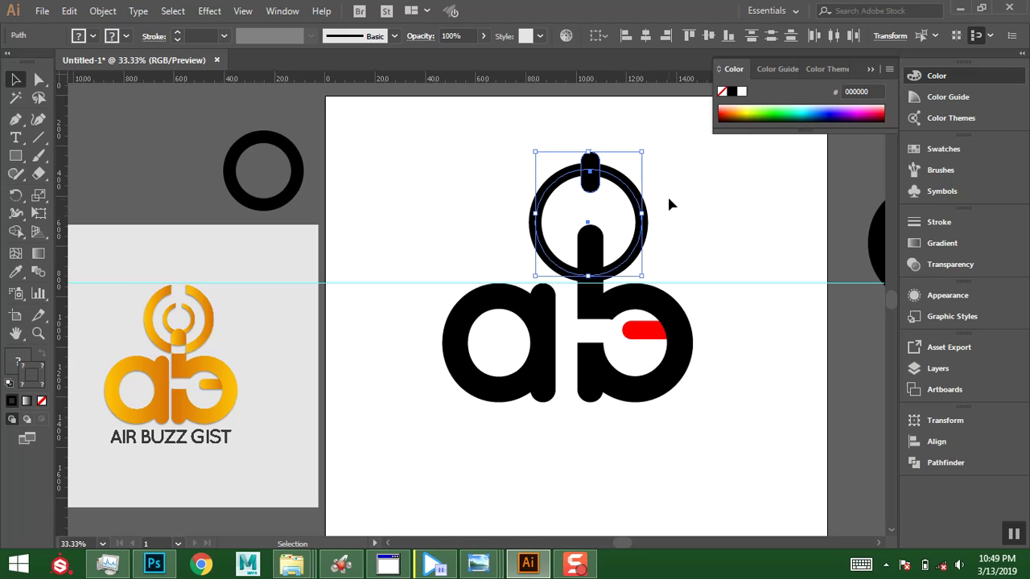
Select just the ring and bring up the Object menu.
{"action": "left_click", "coordinate": [691, 195]}
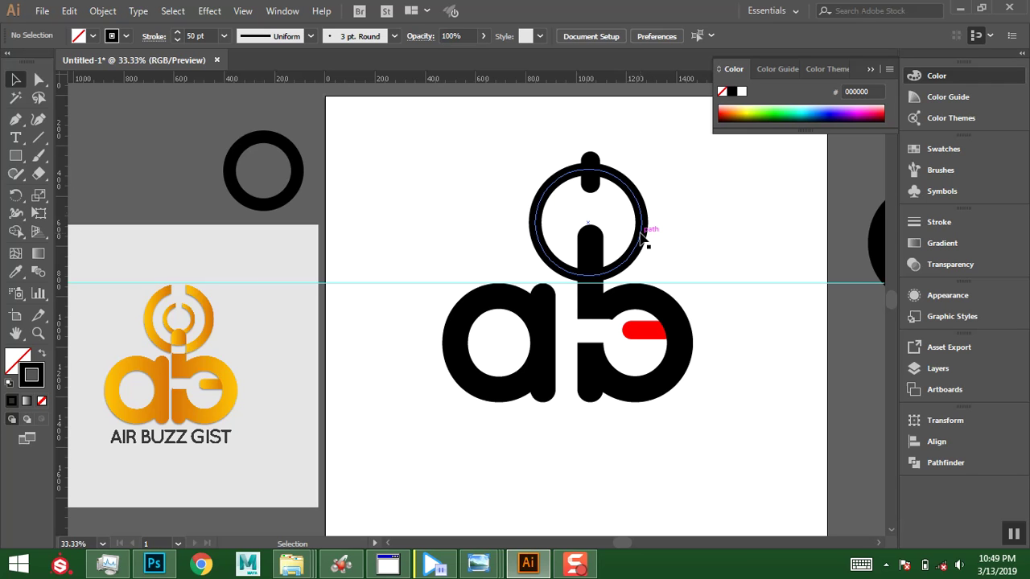
{"action": "left_click", "coordinate": [644, 235]}
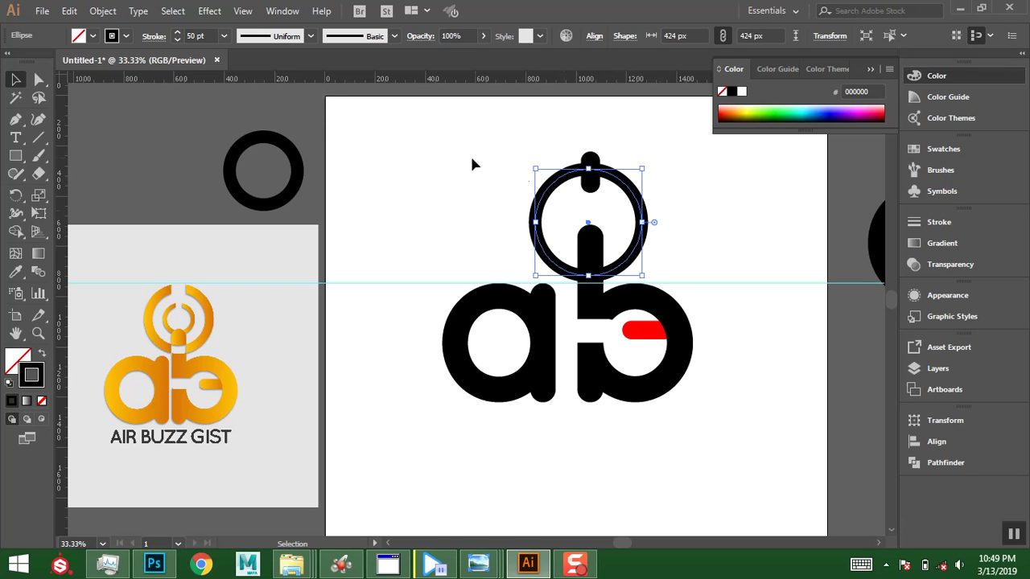
{"action": "left_click", "coordinate": [103, 11]}
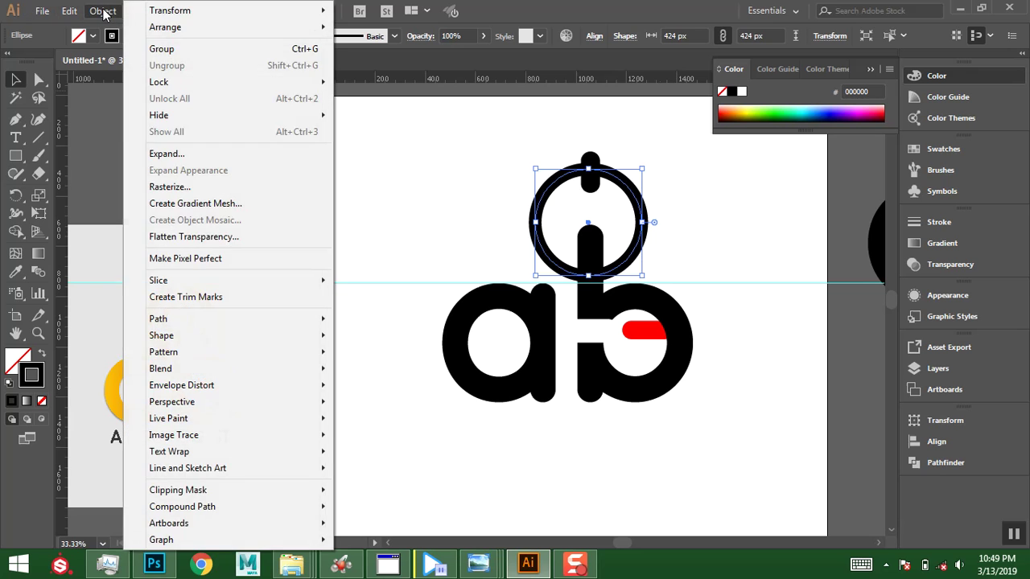
Expand the ring's fill and stroke into an outlined shape.
{"action": "left_click", "coordinate": [163, 156]}
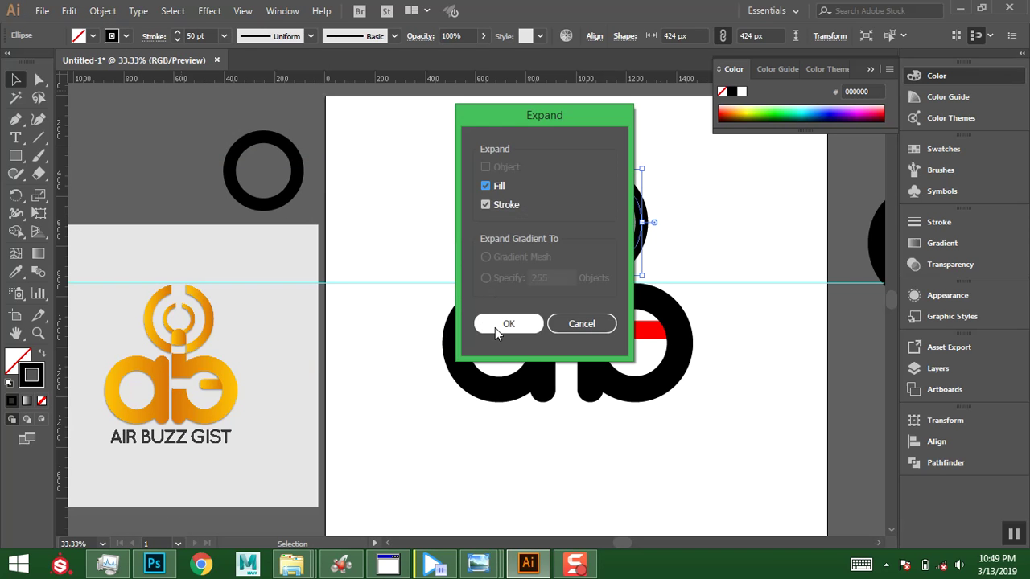
{"action": "left_click", "coordinate": [495, 324]}
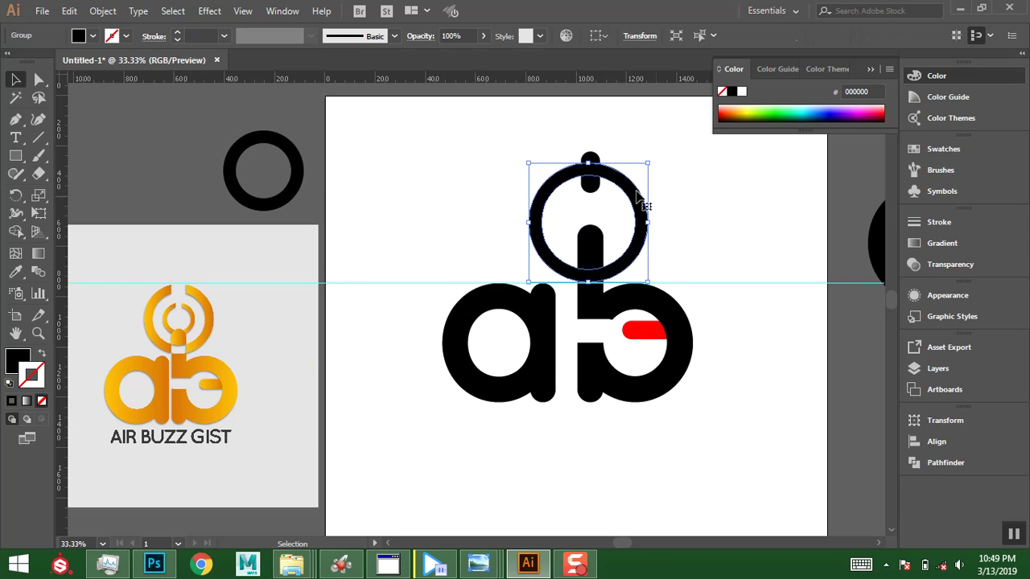
{"action": "left_click", "coordinate": [530, 222]}
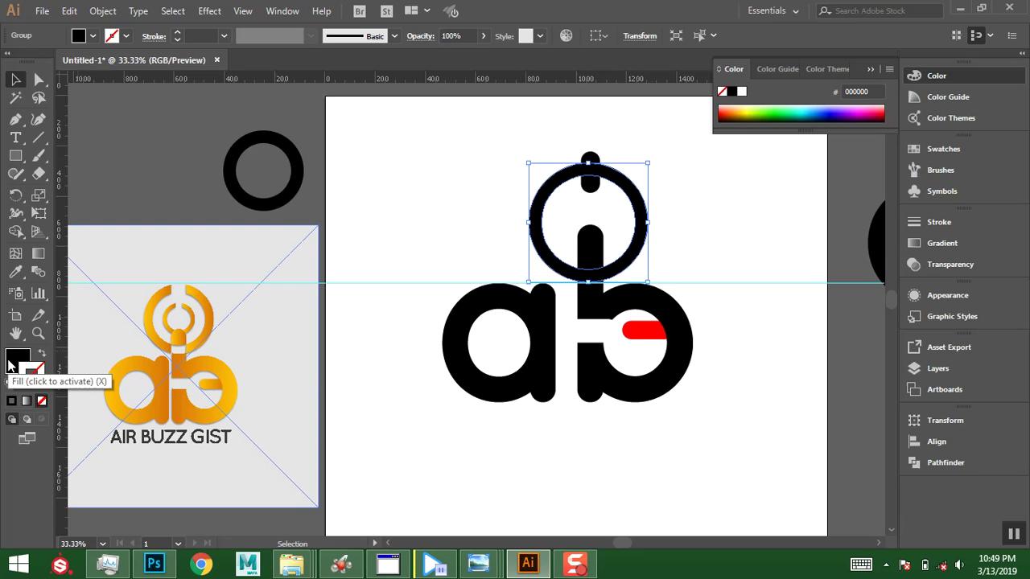
Select the ring, top pill and b together and show the Pathfinder panel.
{"action": "left_click_drag", "start_coordinate": [547, 130], "coordinate": [652, 226]}
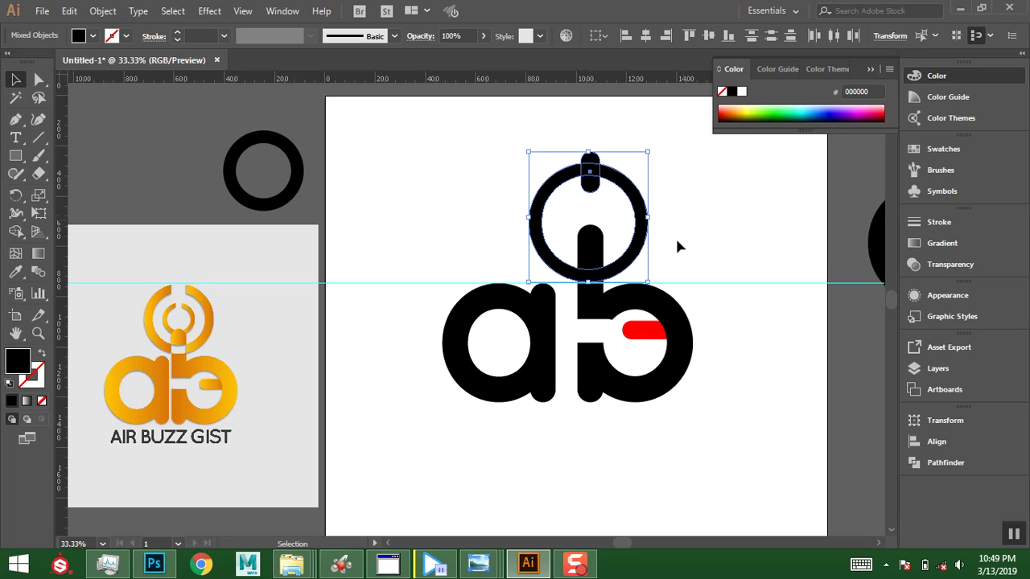
{"action": "left_click", "coordinate": [603, 310], "text": "shift"}
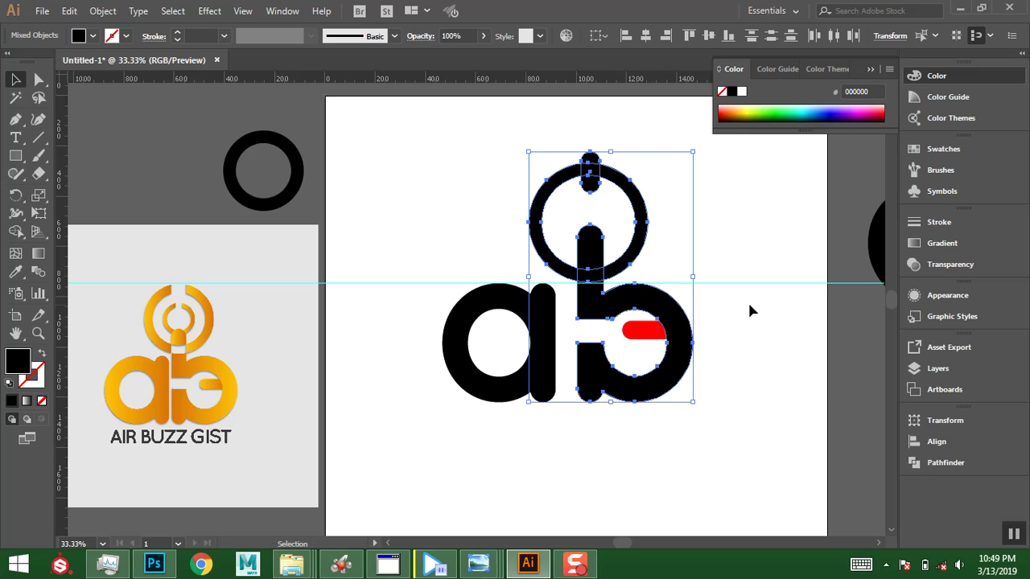
{"action": "left_click", "coordinate": [932, 465]}
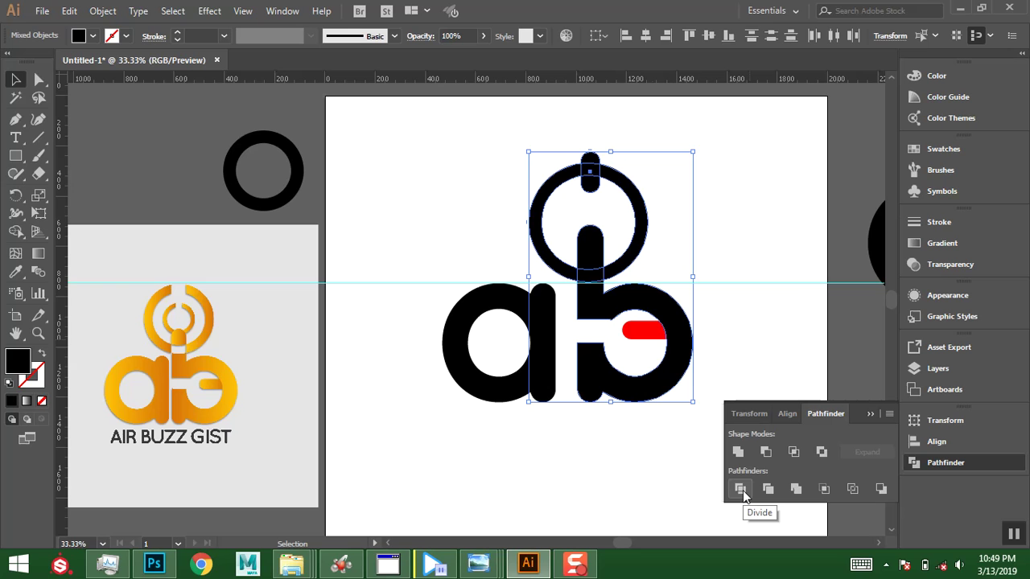
Divide the ring, pill and b with Pathfinder Divide and ungroup the pieces.
{"action": "left_click", "coordinate": [750, 489]}
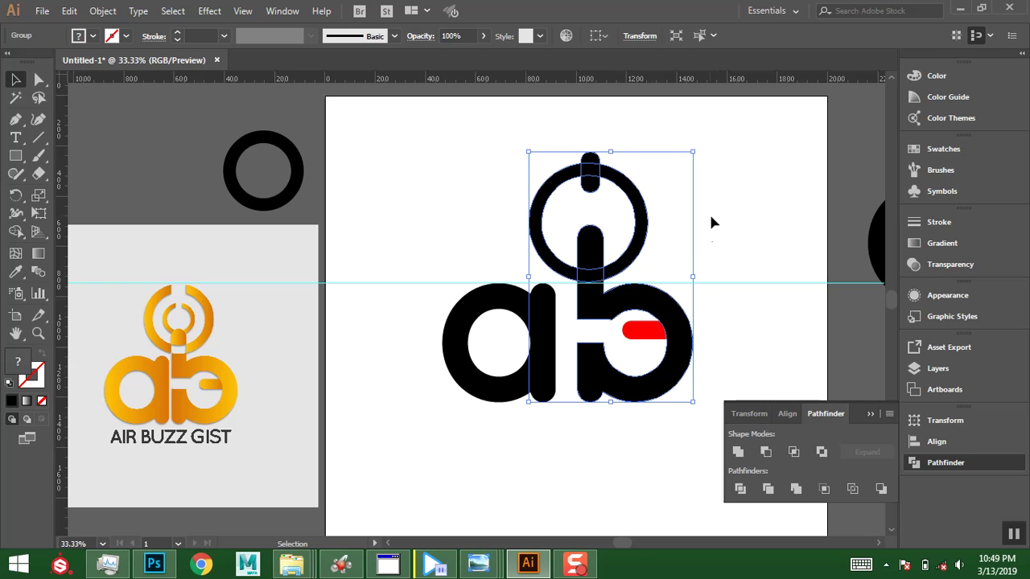
{"action": "right_click", "coordinate": [641, 210]}
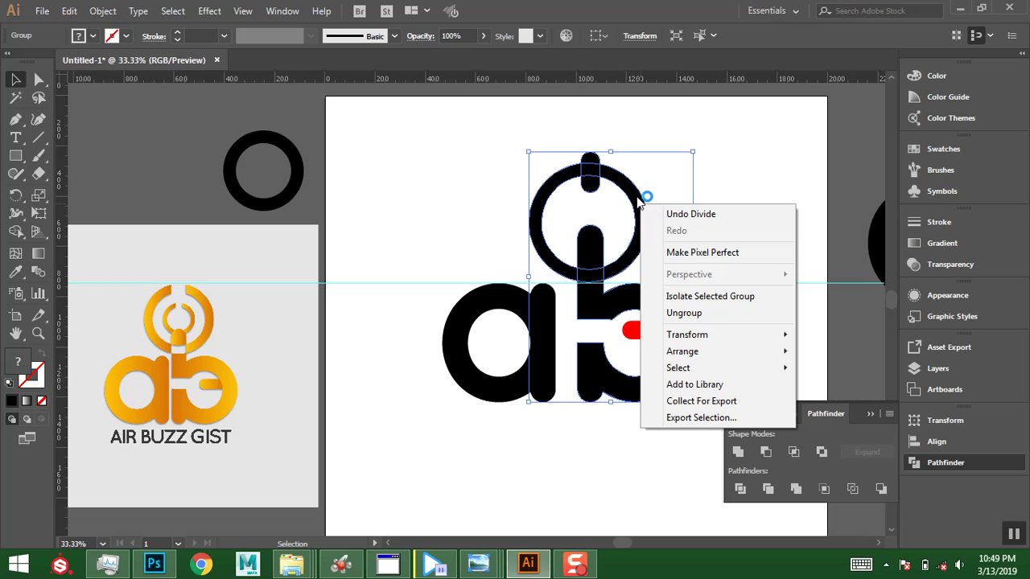
{"action": "left_click", "coordinate": [698, 313]}
{"action": "left_click", "coordinate": [651, 248]}
Delete the ring piece where the stem crosses the ring's bottom.
{"action": "left_click", "coordinate": [645, 241]}
{"action": "right_click", "coordinate": [644, 237]}
{"action": "left_click", "coordinate": [724, 201]}
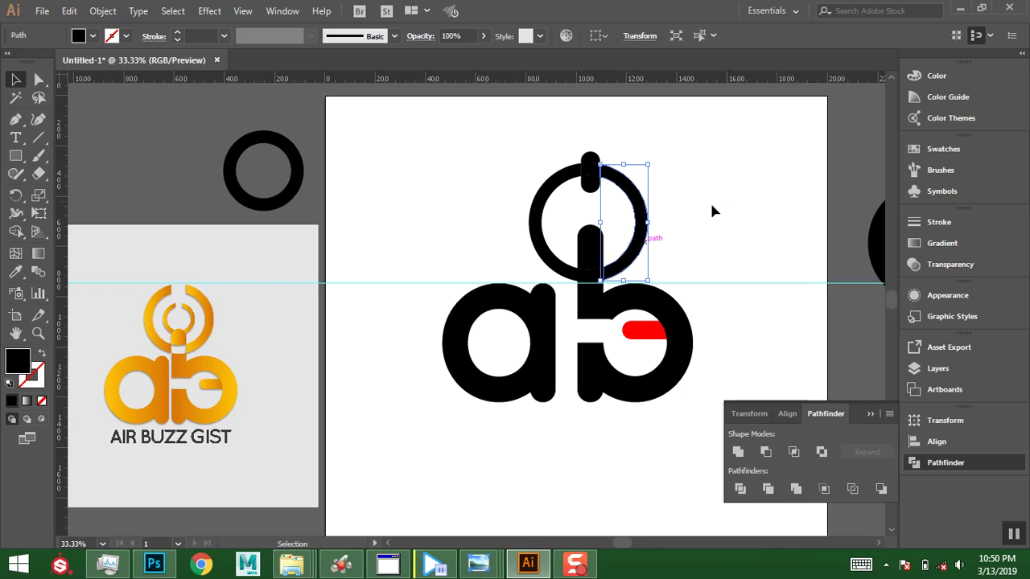
{"action": "left_click", "coordinate": [724, 197]}
{"action": "left_click", "coordinate": [593, 280]}
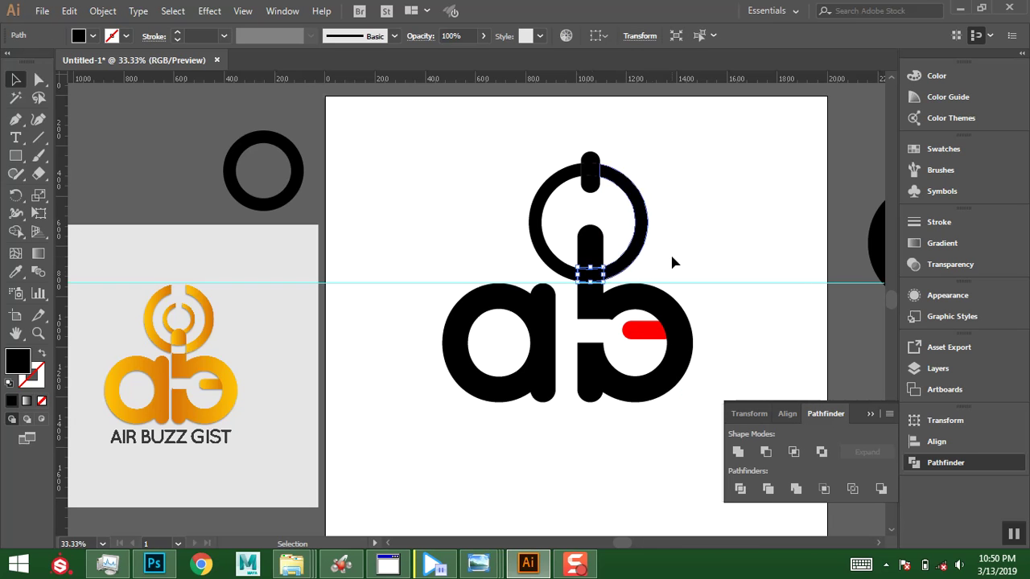
{"action": "key", "text": "Delete"}
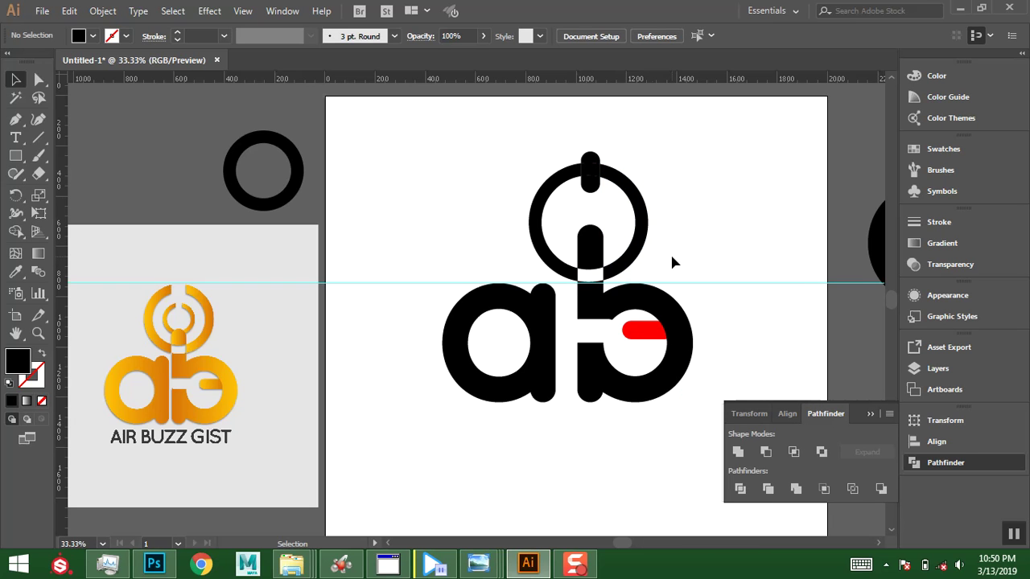
Delete the dot above the ring and the overlap pieces at the ring's top.
{"action": "left_click", "coordinate": [588, 184]}
{"action": "key", "text": "Delete"}
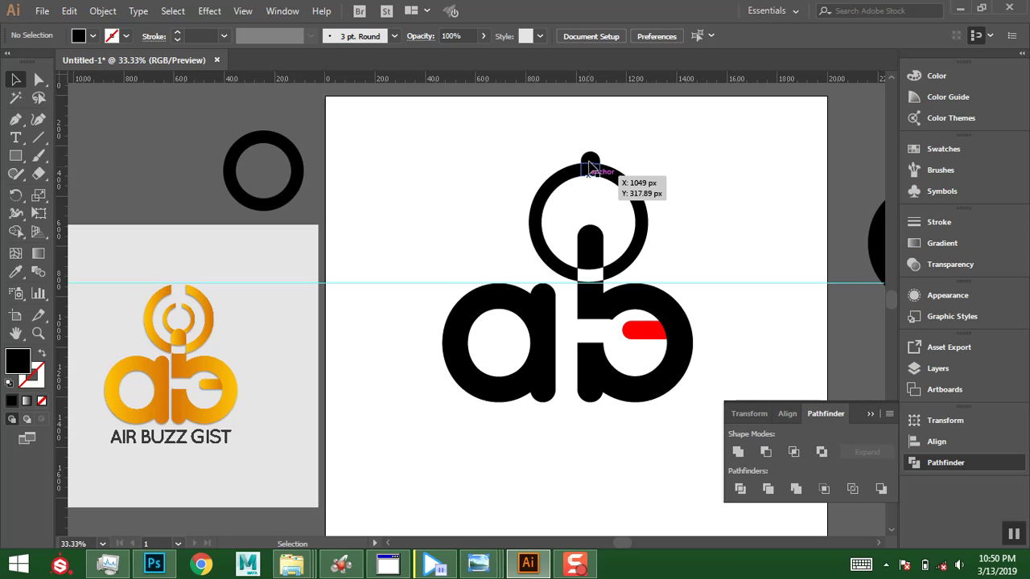
{"action": "left_click", "coordinate": [590, 160]}
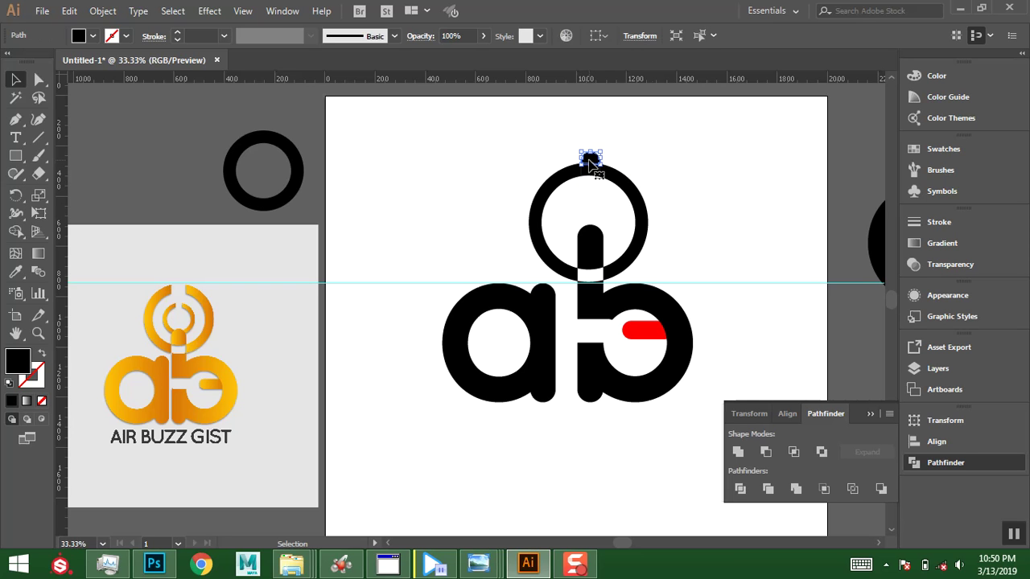
{"action": "key", "text": "Delete"}
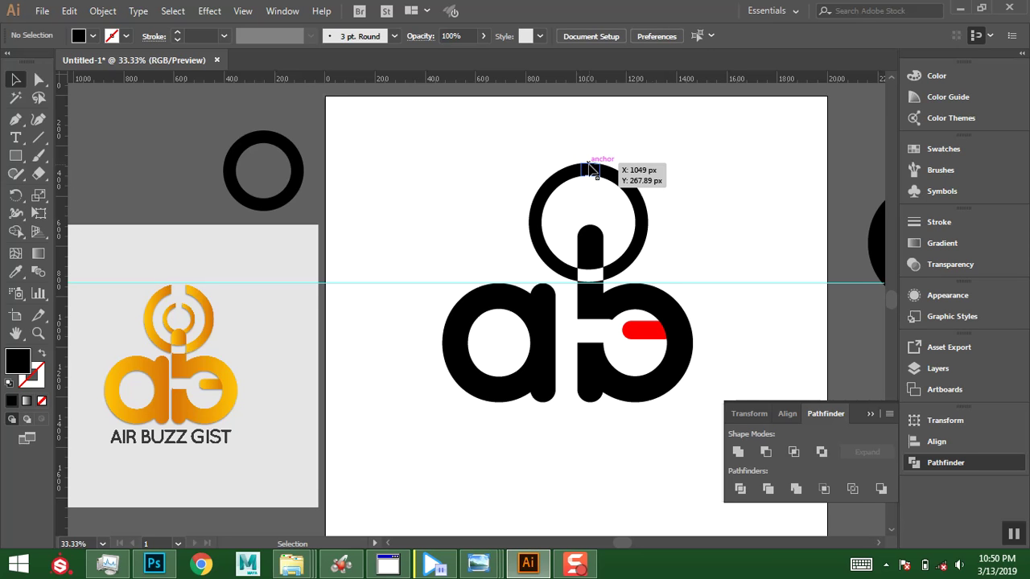
{"action": "left_click", "coordinate": [589, 164]}
{"action": "key", "text": "Delete"}
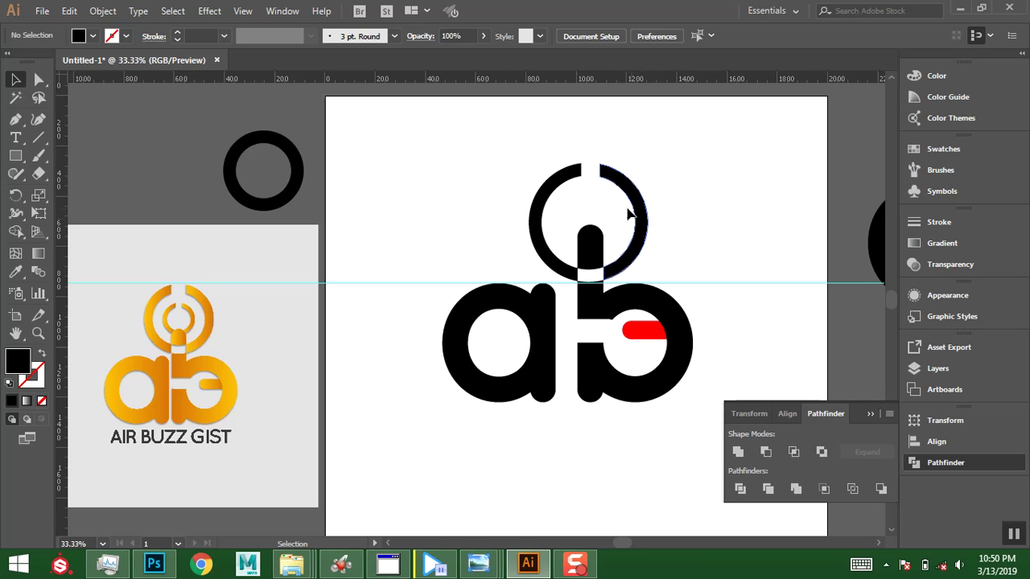
Lower the stem inside the ring about 12 px, then select the broken ring.
{"action": "left_click", "coordinate": [593, 250]}
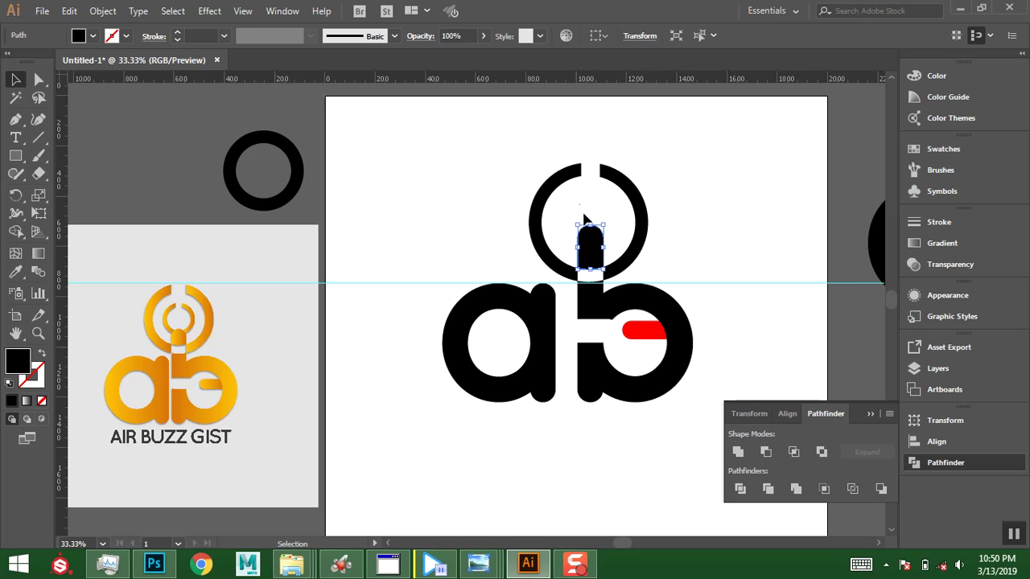
{"action": "left_click_drag", "start_coordinate": [588, 229], "coordinate": [588, 238]}
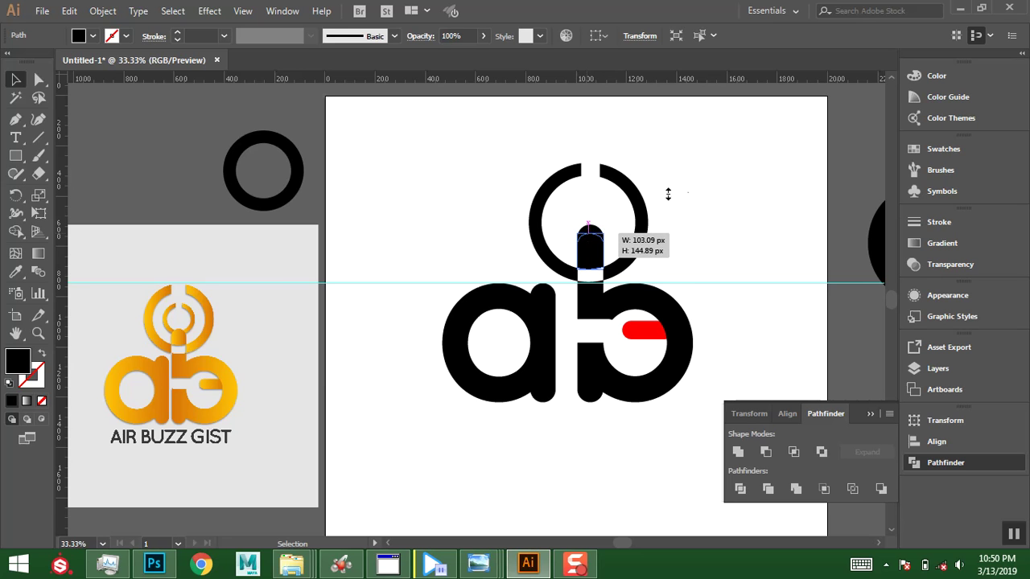
{"action": "left_click", "coordinate": [703, 172]}
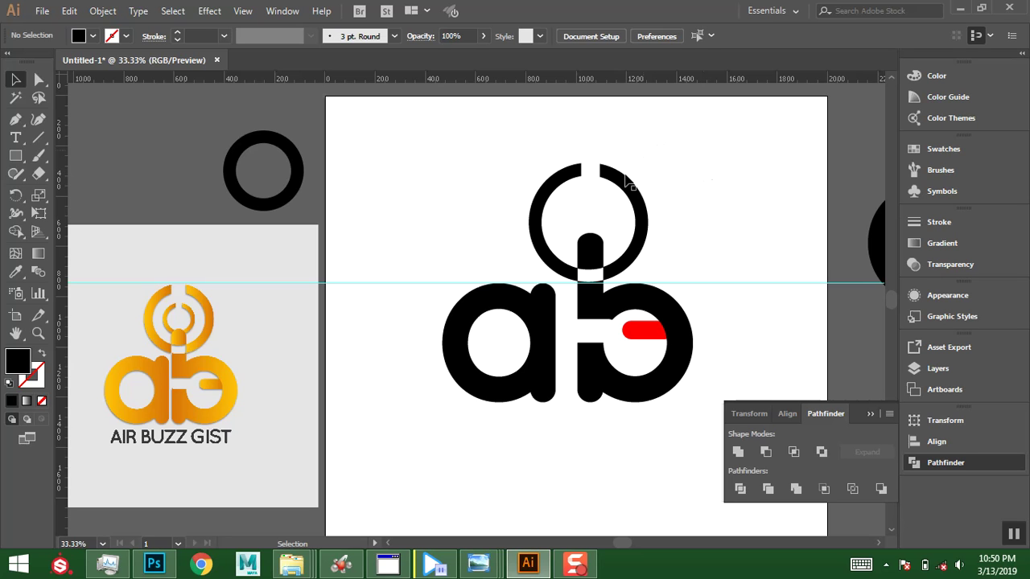
{"action": "left_click_drag", "start_coordinate": [609, 179], "coordinate": [613, 175]}
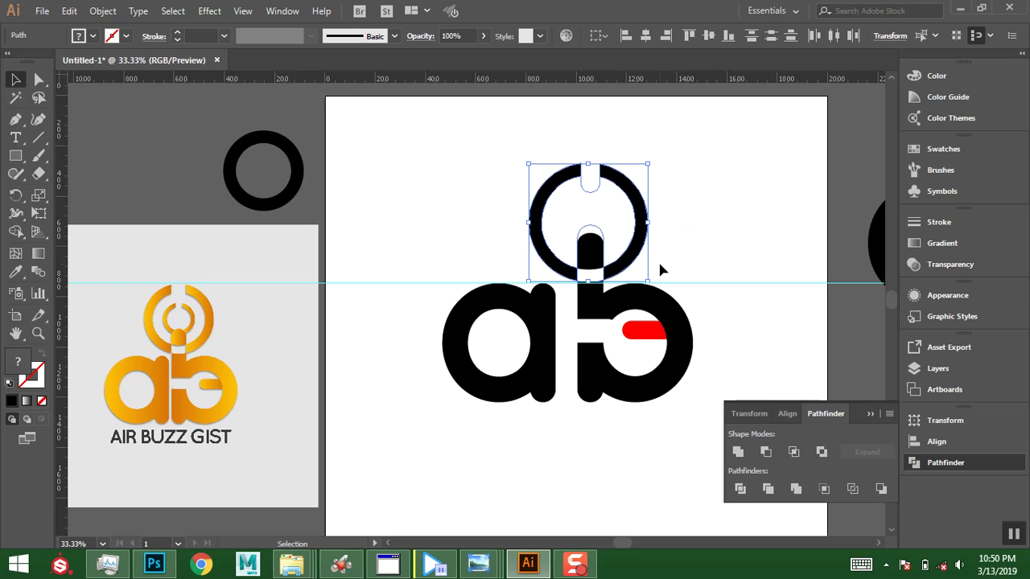
{"action": "key", "text": "shift+ctrl+F9"}
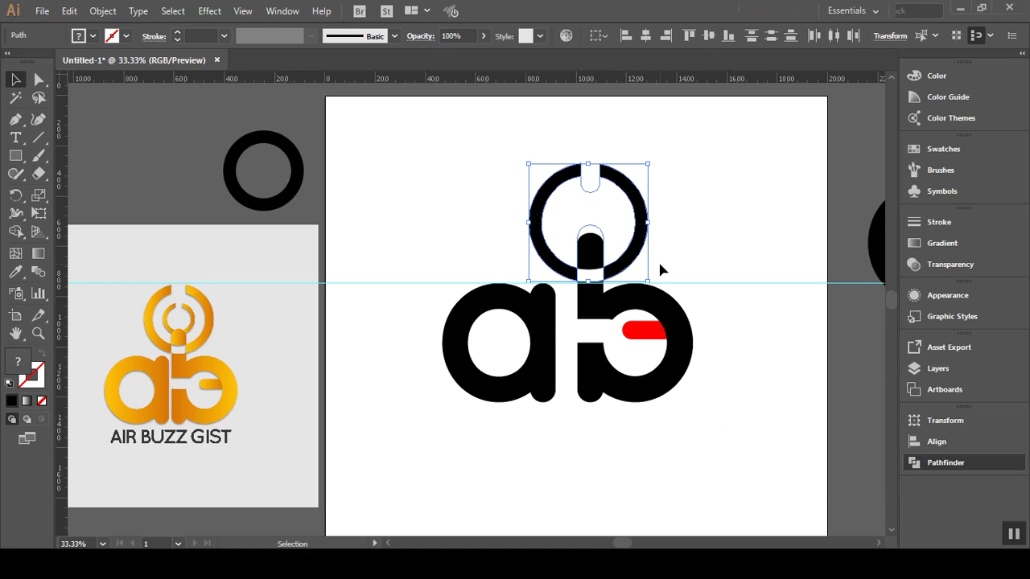
{"action": "key", "text": "shift+ctrl+F9"}
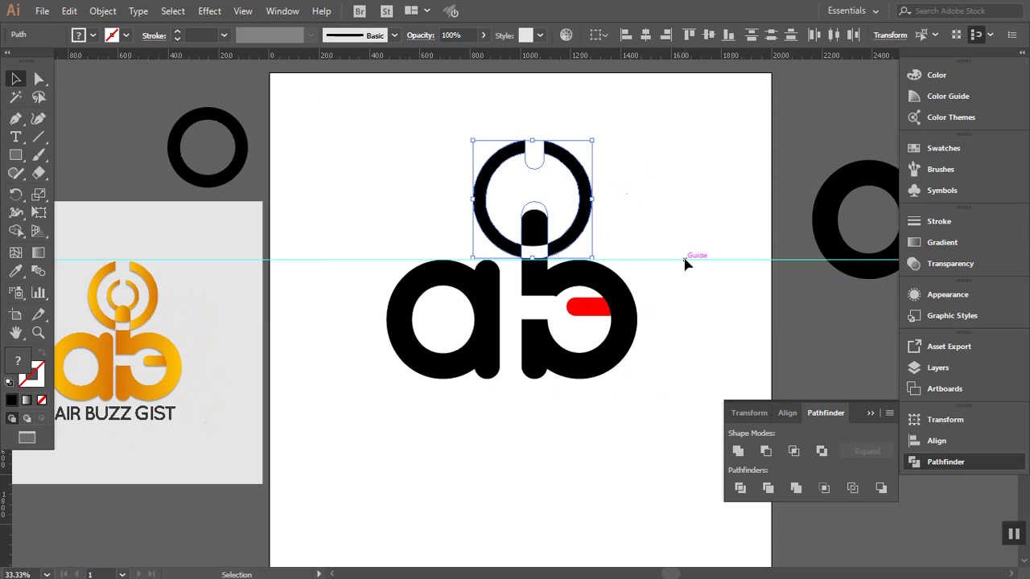
Select the left and right ring halves and merge them with Pathfinder Unite.
{"action": "key", "text": "f"}
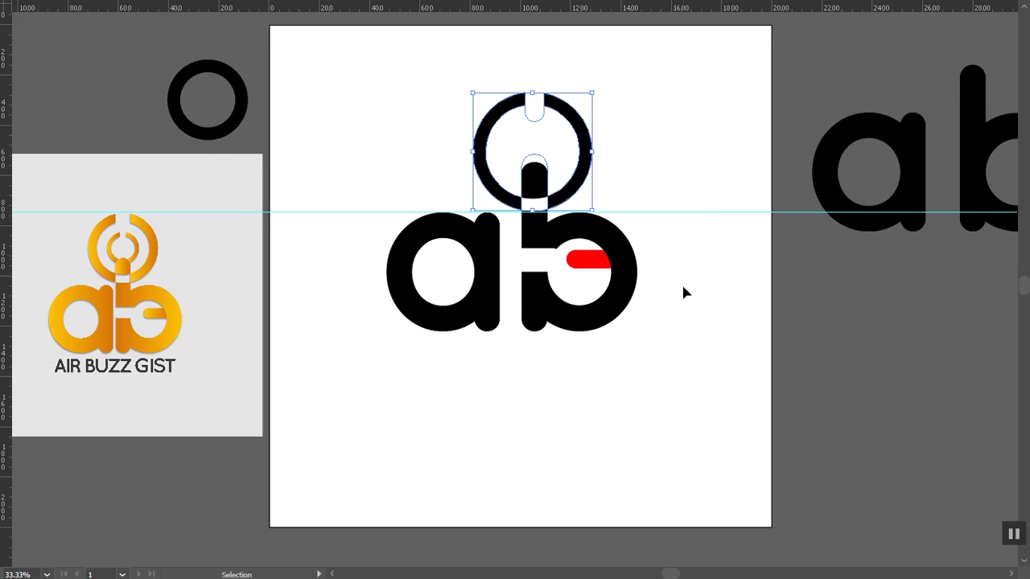
{"action": "key", "text": "f"}
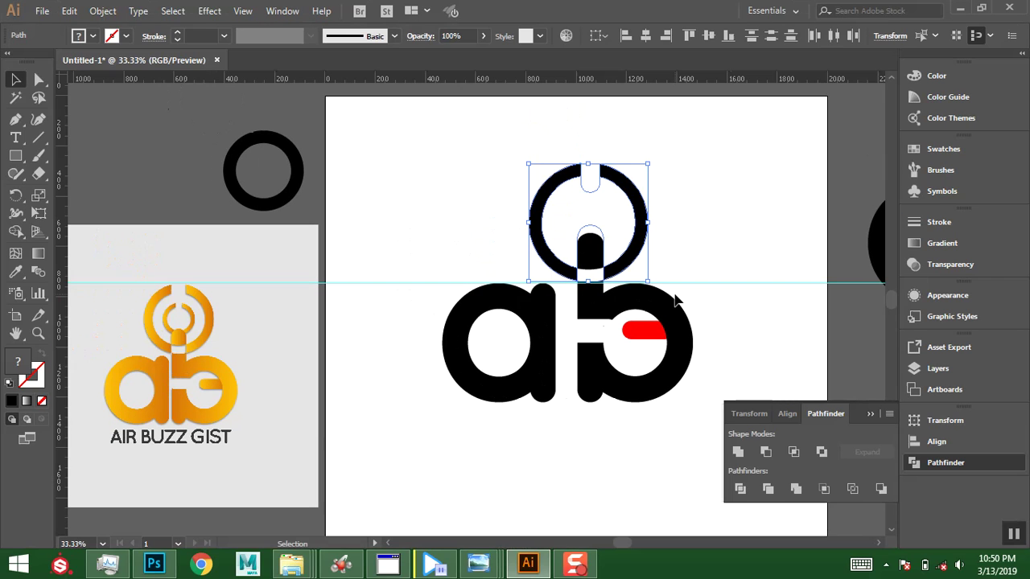
{"action": "key", "text": "a"}
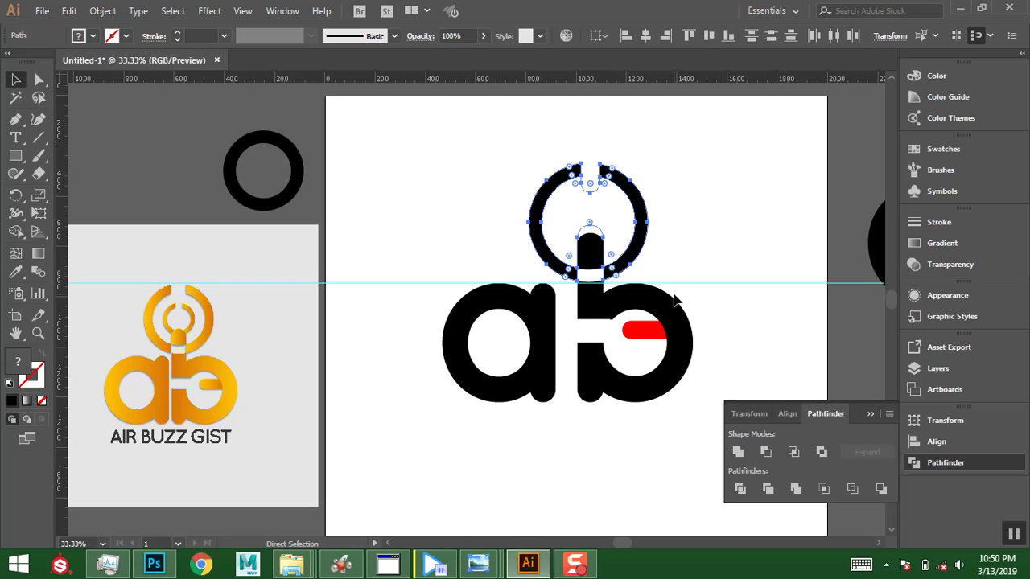
{"action": "key", "text": "ctrl"}
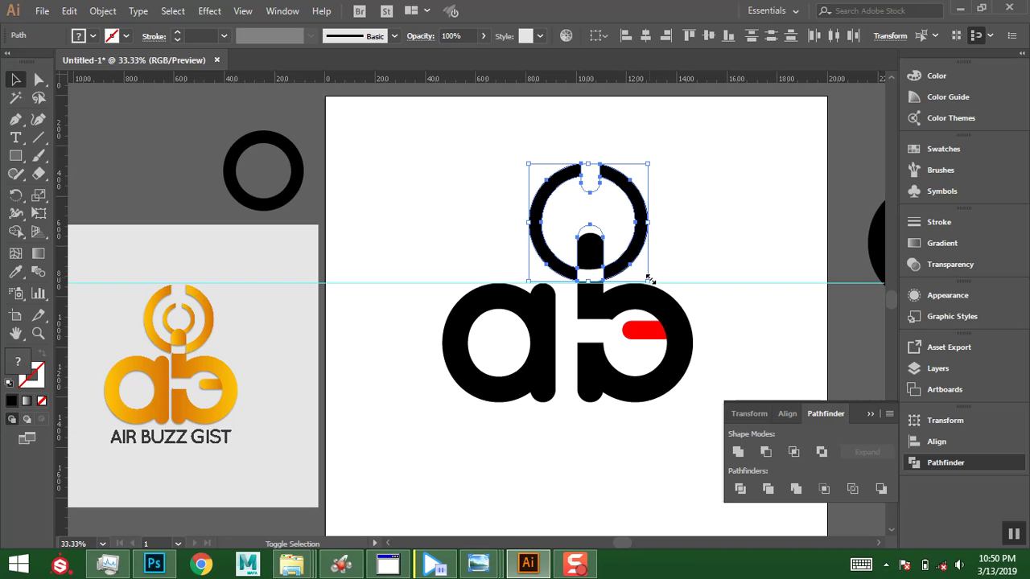
{"action": "left_click_drag", "start_coordinate": [649, 279], "coordinate": [708, 221]}
{"action": "left_click", "coordinate": [708, 194]}
{"action": "left_click", "coordinate": [640, 228]}
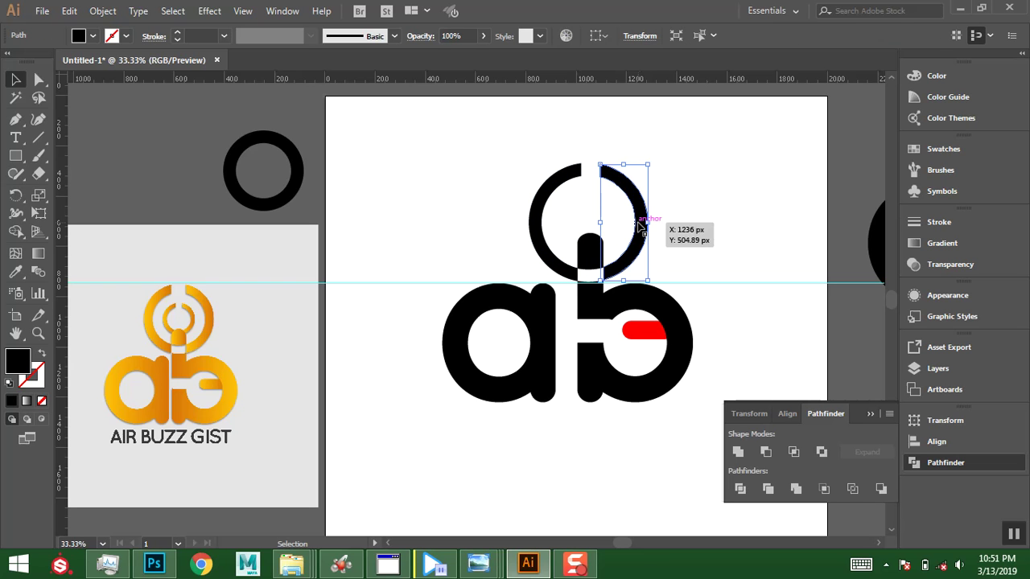
{"action": "left_click", "coordinate": [543, 228], "text": "shift"}
{"action": "left_click", "coordinate": [541, 227], "text": "shift"}
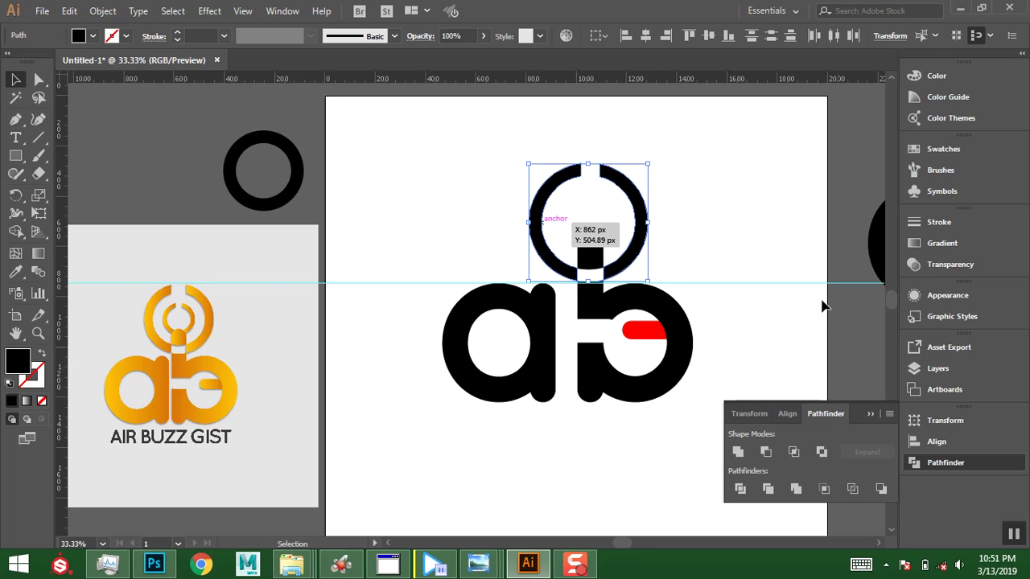
{"action": "left_click", "coordinate": [739, 453]}
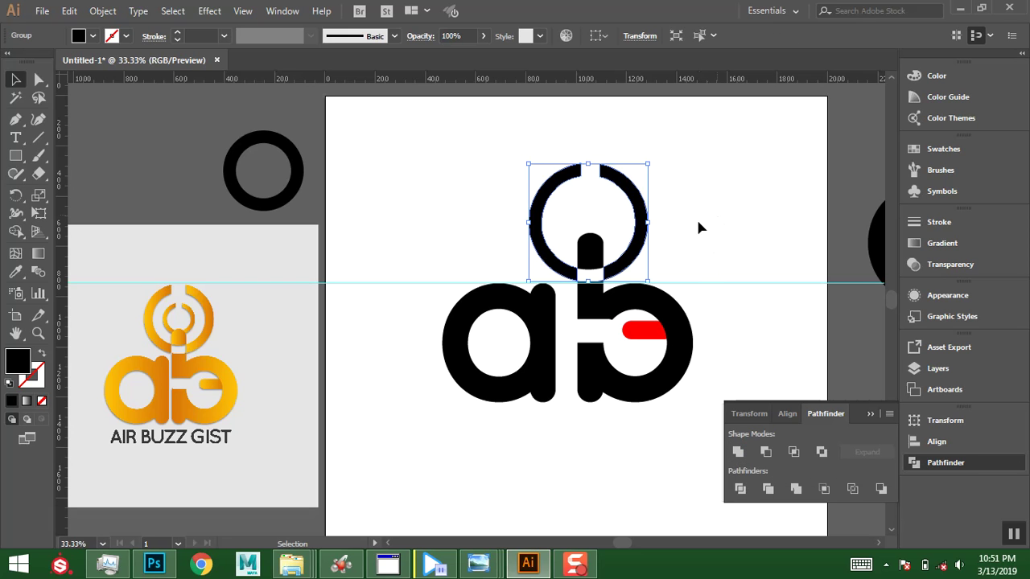
Scale a copy of the broken ring to about 184 px and place it inside the large ring.
{"action": "key", "text": "a"}
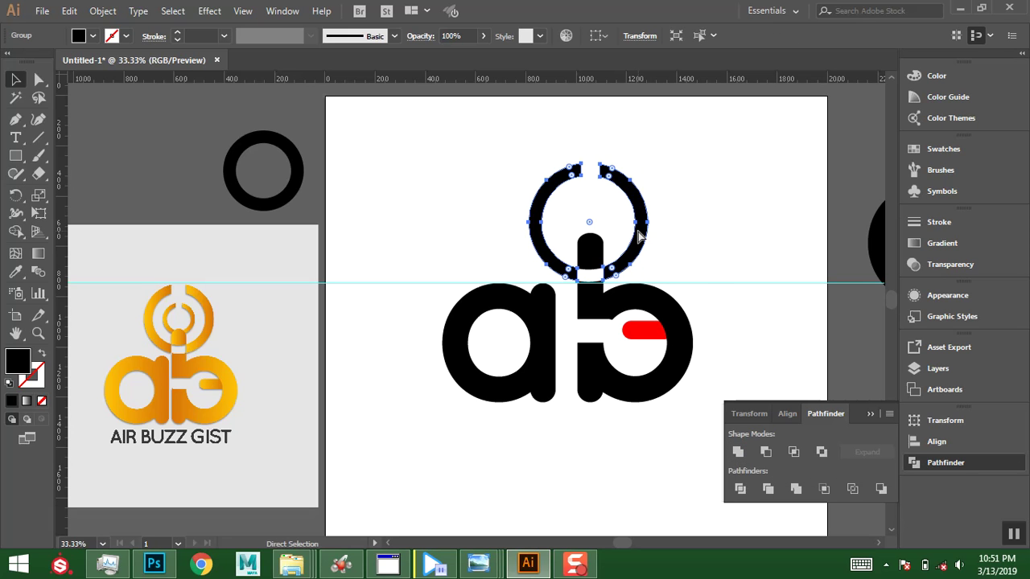
{"action": "key", "text": "ctrl"}
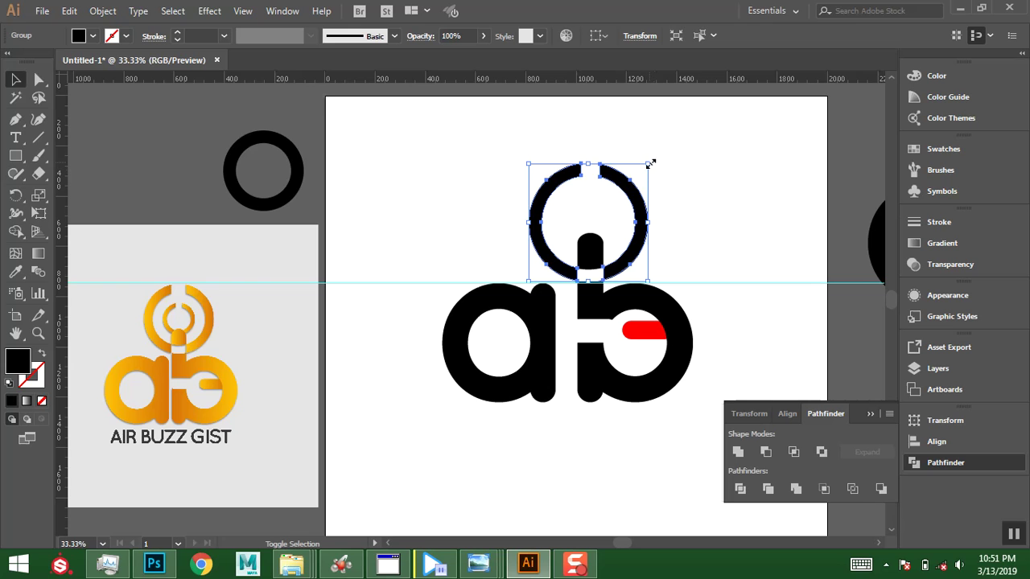
{"action": "left_click_drag", "start_coordinate": [648, 164], "coordinate": [614, 177]}
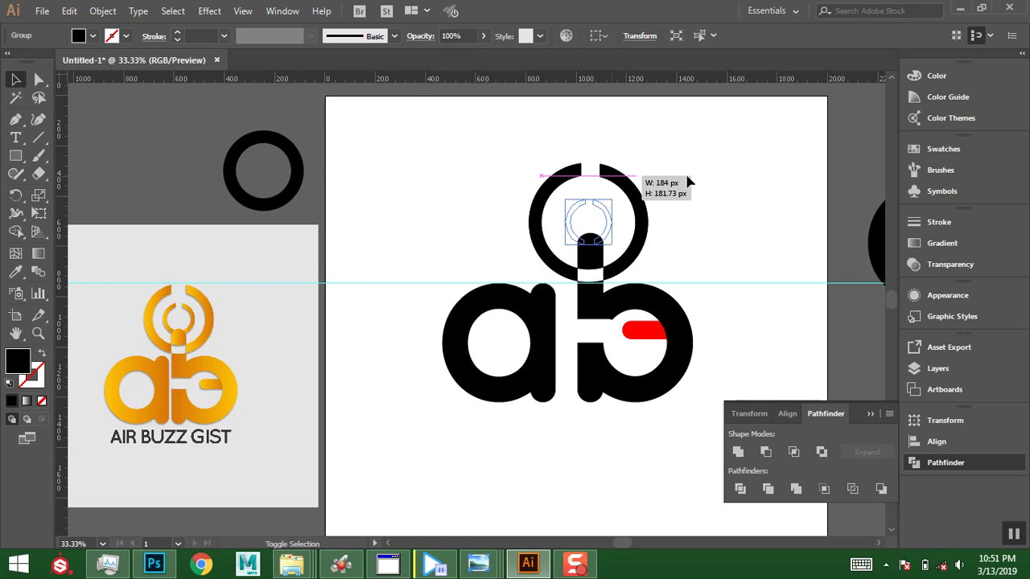
{"action": "left_click_drag", "start_coordinate": [680, 192], "coordinate": [683, 193]}
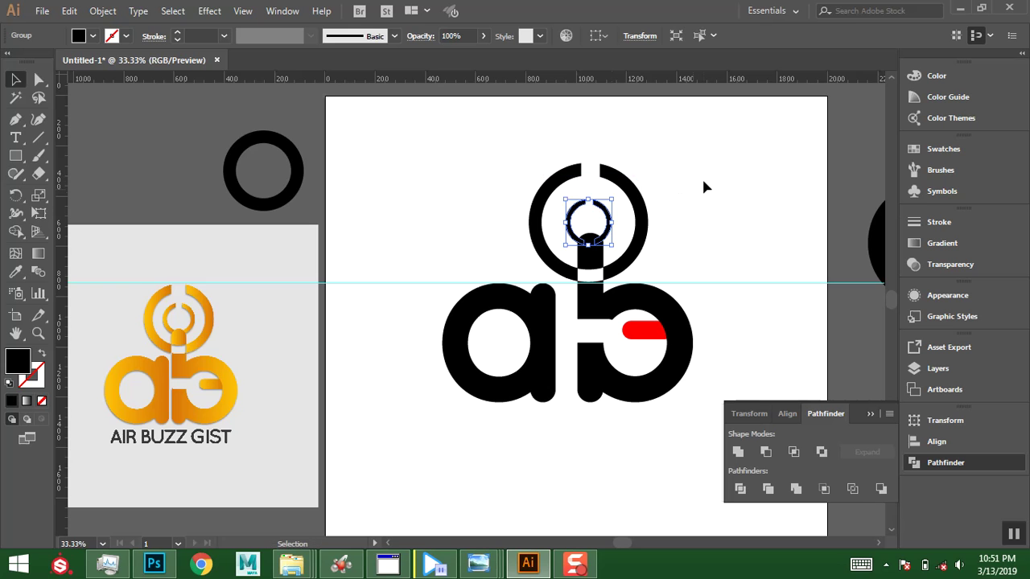
{"action": "left_click", "coordinate": [782, 173]}
Send the inner ring copy to the back, behind the b's stem.
{"action": "left_click", "coordinate": [599, 208]}
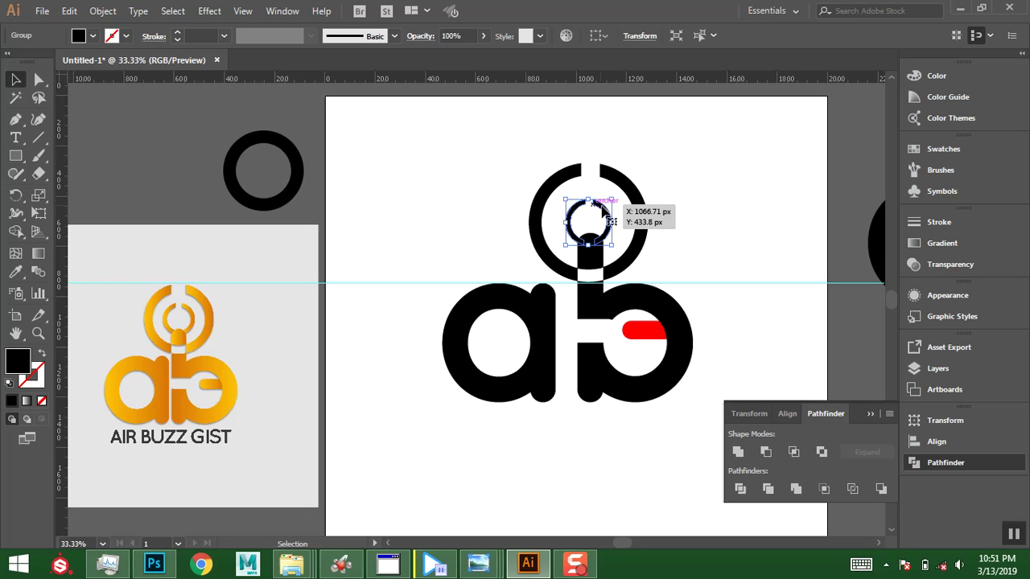
{"action": "right_click", "coordinate": [601, 206]}
{"action": "mouse_move", "coordinate": [652, 356]}
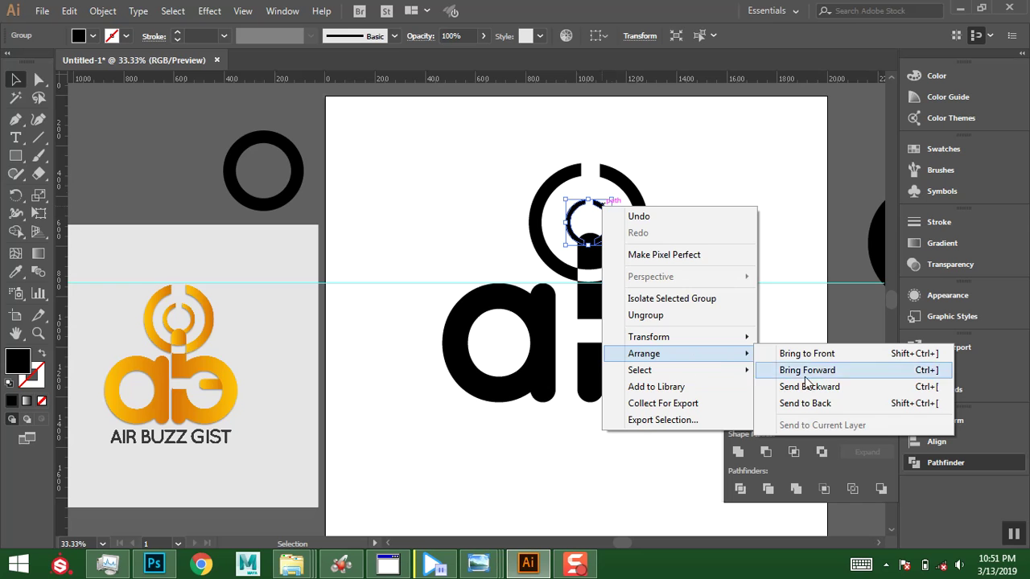
{"action": "left_click", "coordinate": [800, 403]}
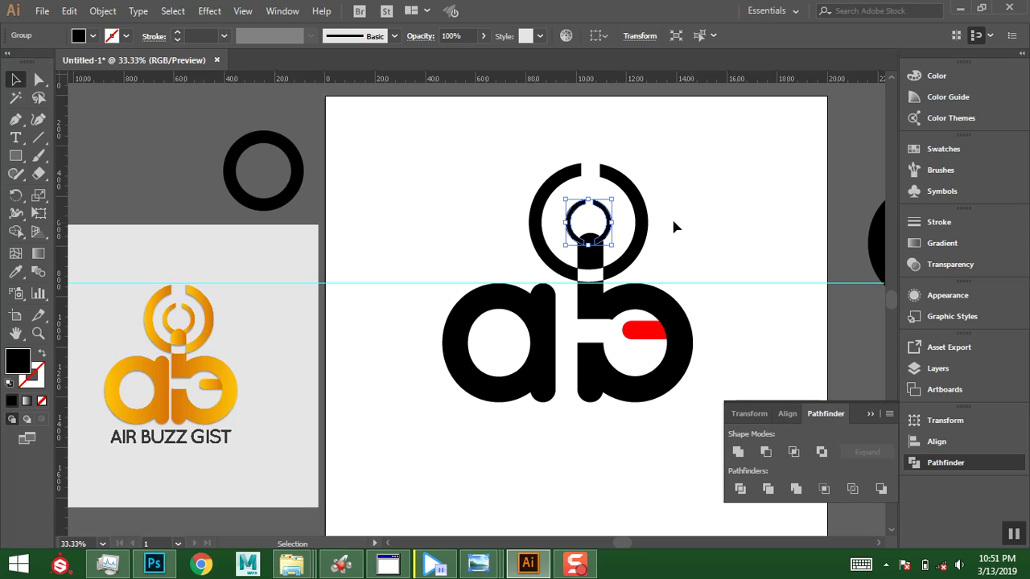
{"action": "right_click", "coordinate": [603, 228]}
{"action": "mouse_move", "coordinate": [722, 379]}
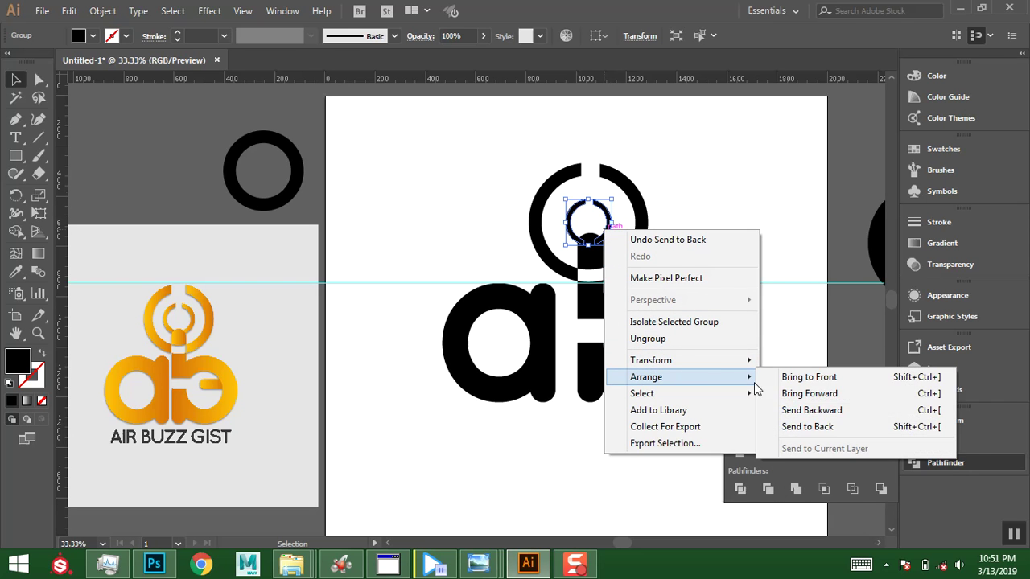
{"action": "left_click", "coordinate": [795, 426]}
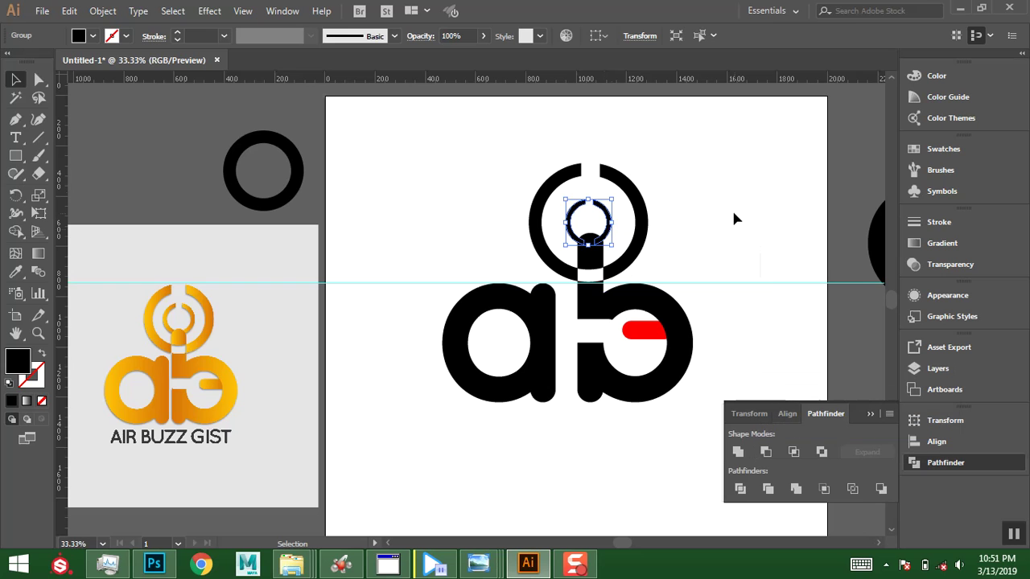
{"action": "left_click", "coordinate": [734, 218]}
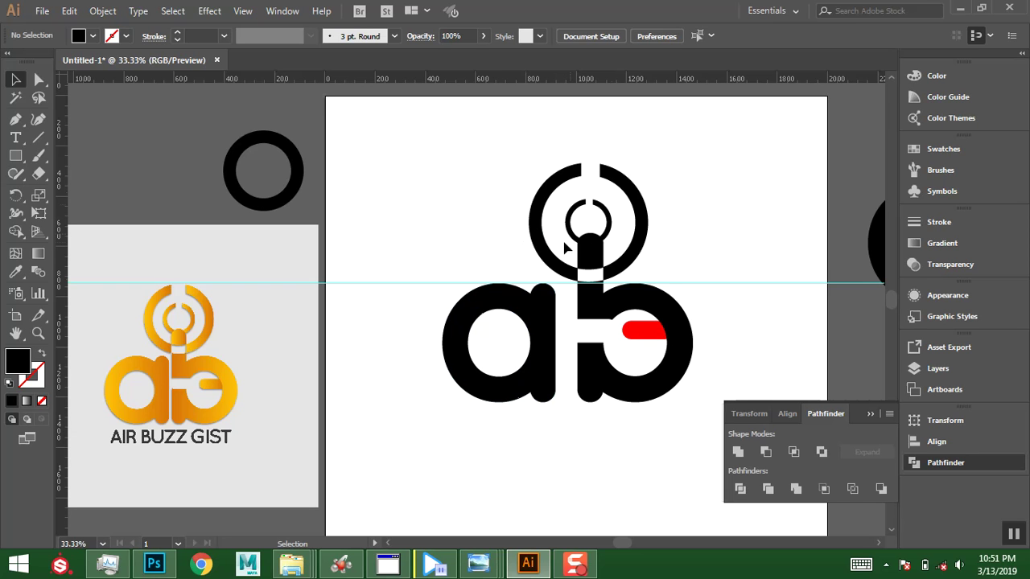
Delete the spare black ring beside the artboard.
{"action": "left_click", "coordinate": [545, 348]}
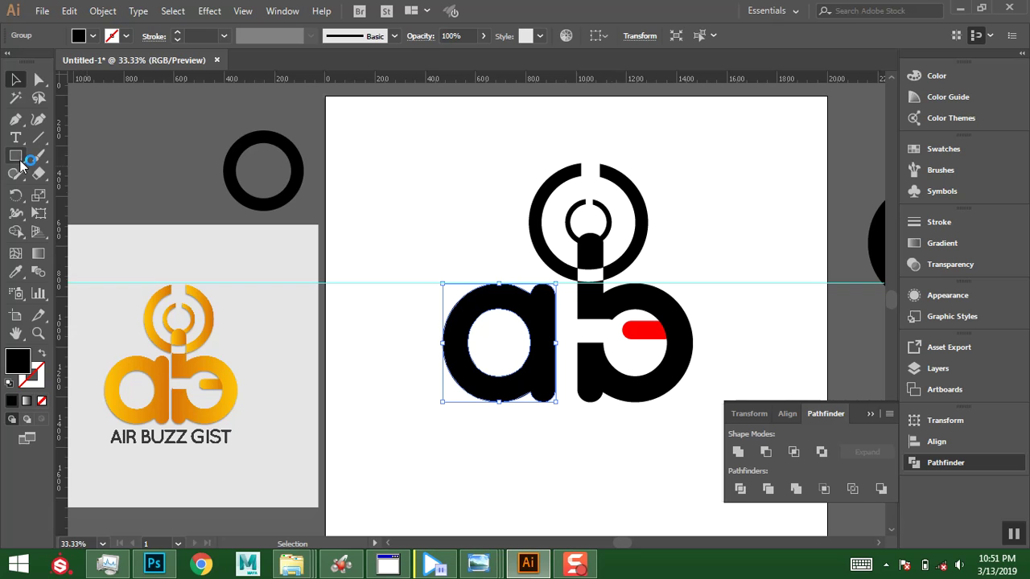
{"action": "left_click", "coordinate": [248, 150]}
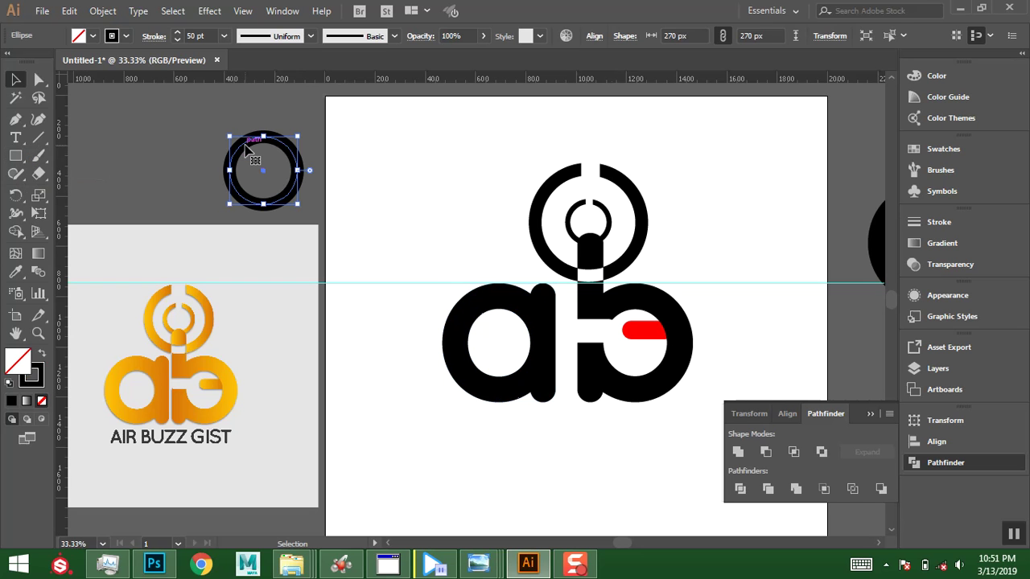
{"action": "key", "text": "Delete"}
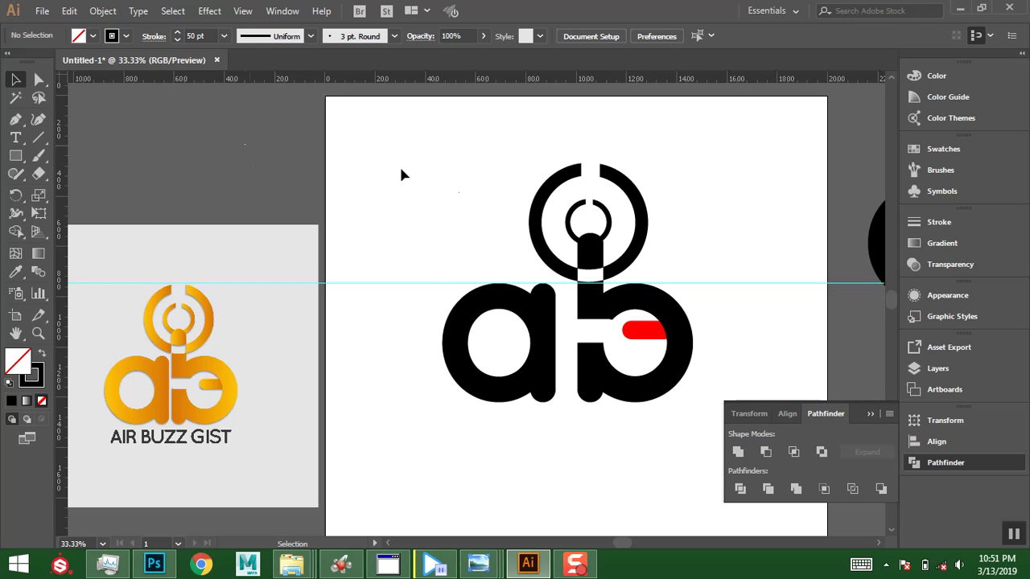
Give the inner ring a black 7 pt stroke.
{"action": "left_click", "coordinate": [609, 215]}
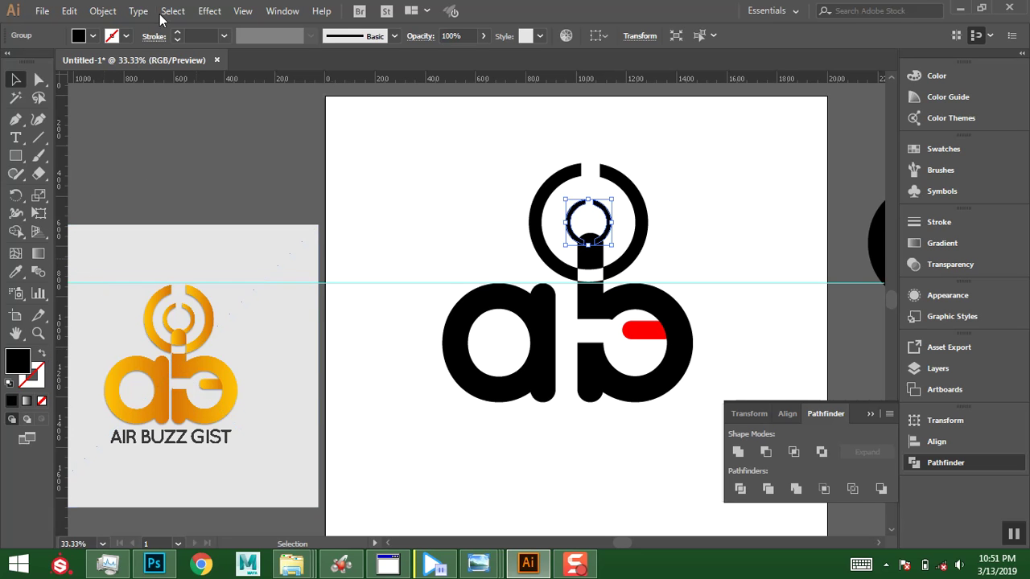
{"action": "left_click", "coordinate": [126, 37]}
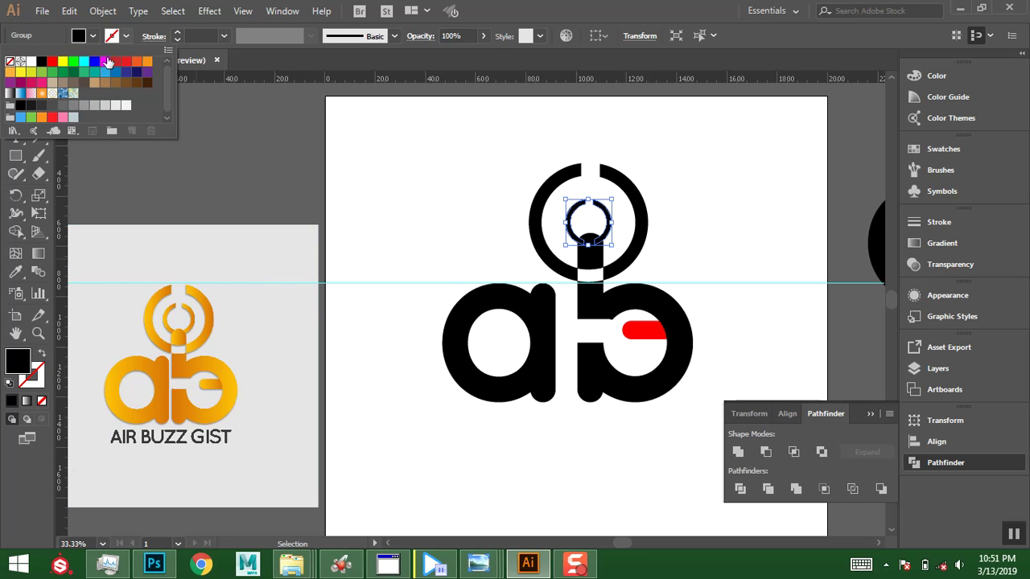
{"action": "left_click", "coordinate": [41, 62]}
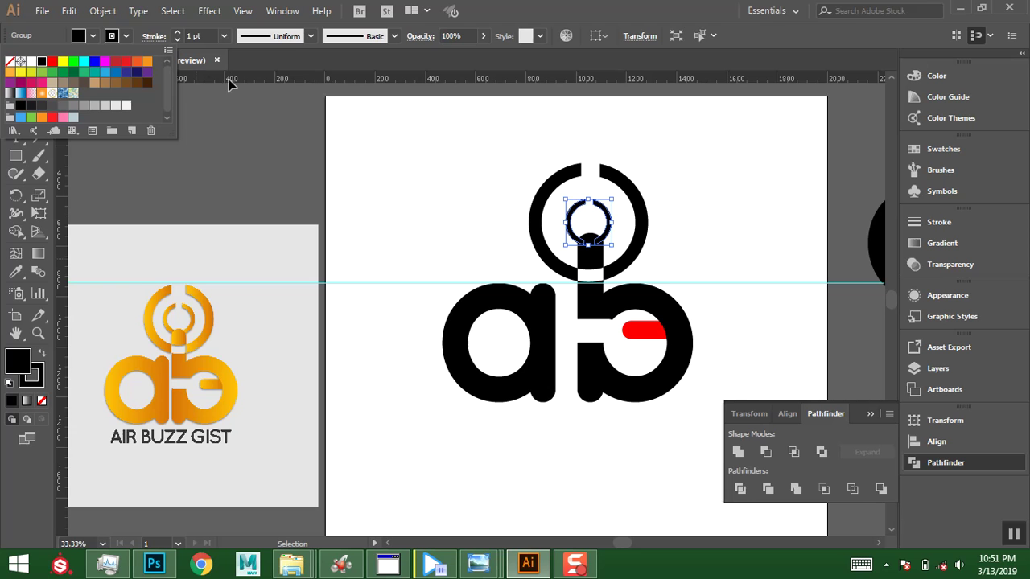
{"action": "left_click", "coordinate": [223, 36]}
{"action": "left_click", "coordinate": [238, 200]}
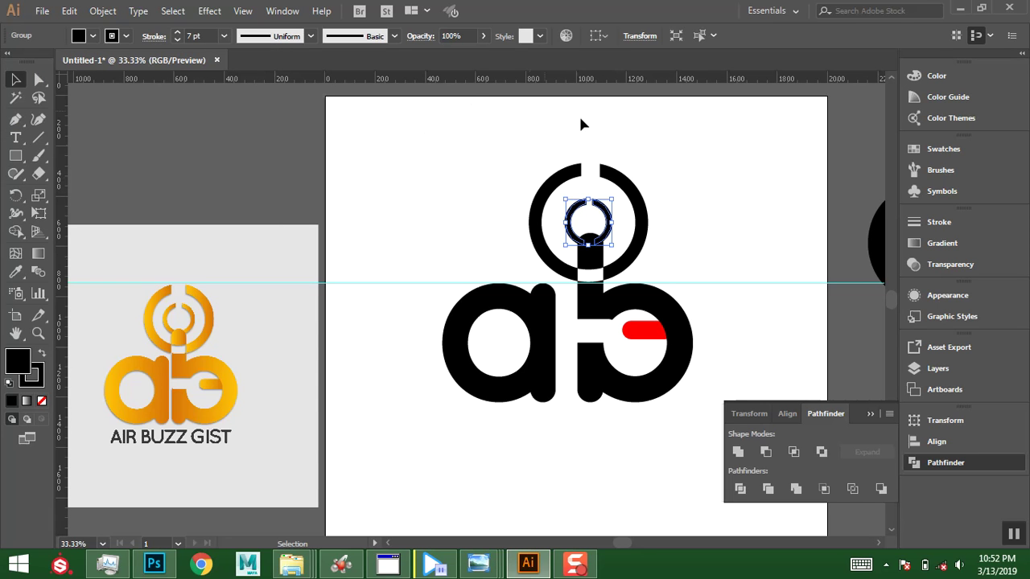
{"action": "left_click", "coordinate": [641, 142]}
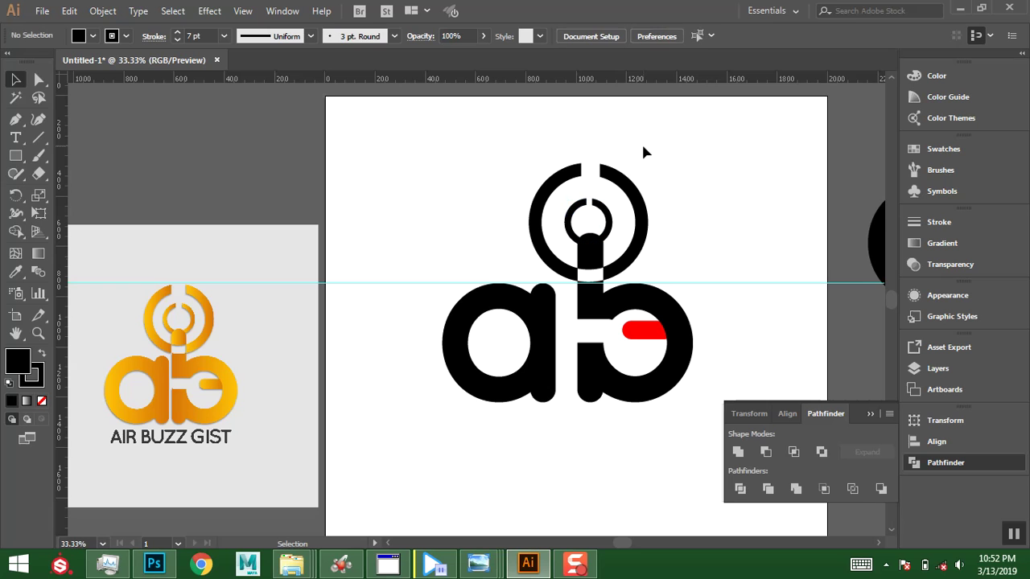
{"action": "left_click", "coordinate": [604, 229]}
{"action": "key", "text": "Right"}
{"action": "key", "text": "Right"}
{"action": "key", "text": "Right"}
{"action": "key", "text": "Right"}
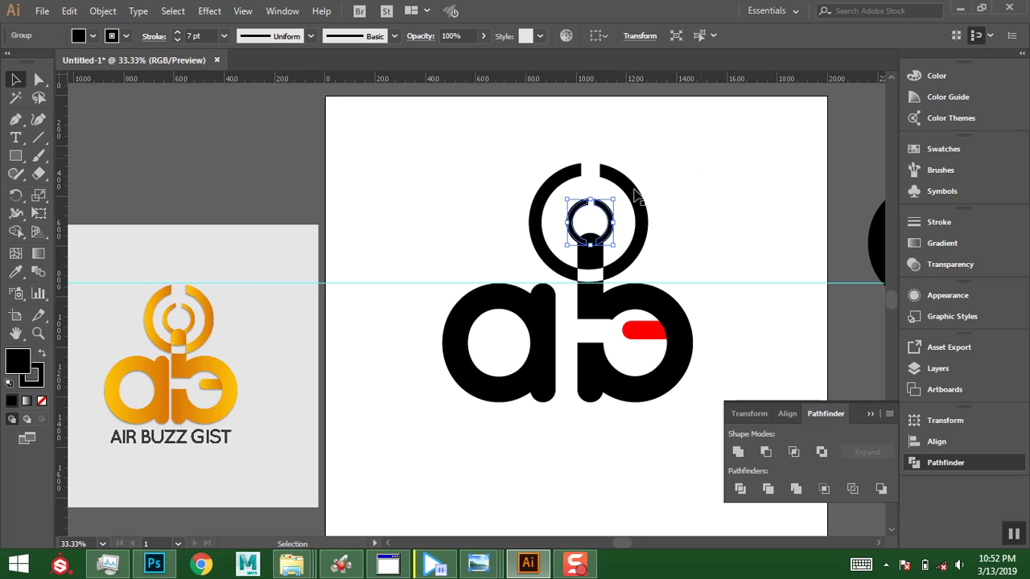
{"action": "left_click", "coordinate": [697, 193]}
{"action": "key", "text": "ctrl+z"}
Expand the inner ring's fill and stroke and unite its pieces into one shape.
{"action": "left_click", "coordinate": [102, 10]}
{"action": "left_click", "coordinate": [158, 155]}
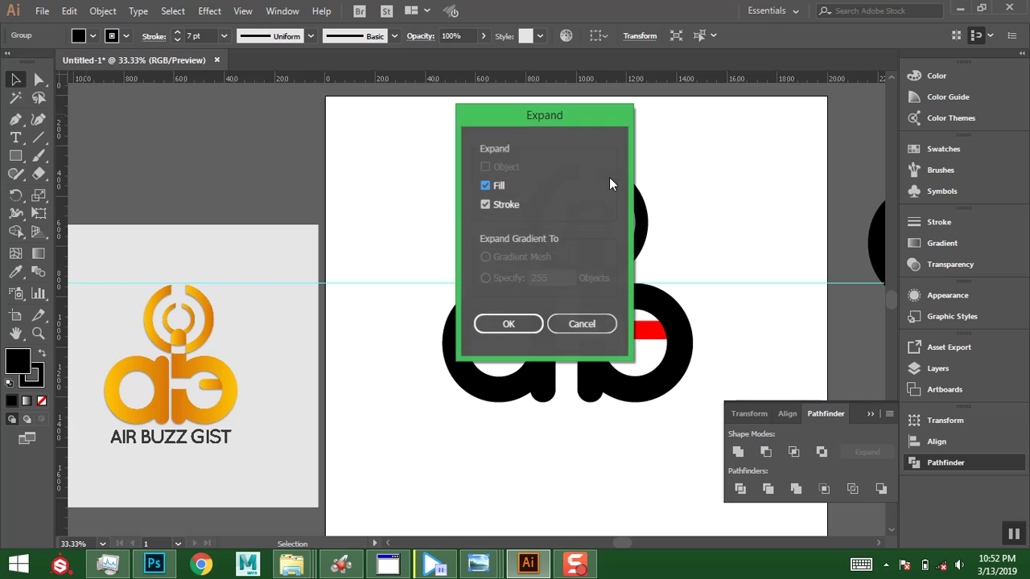
{"action": "left_click", "coordinate": [519, 324]}
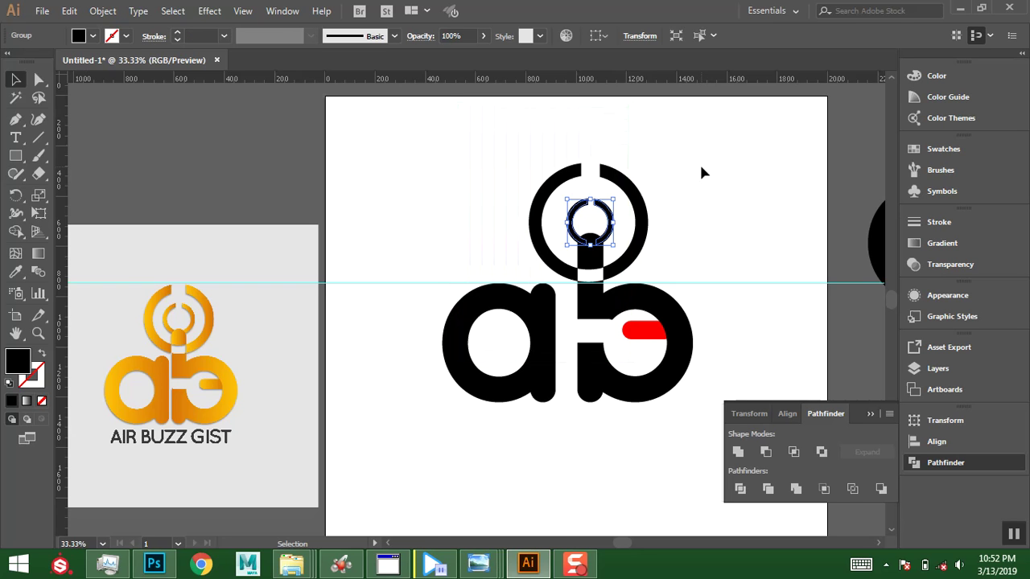
{"action": "left_click", "coordinate": [699, 162]}
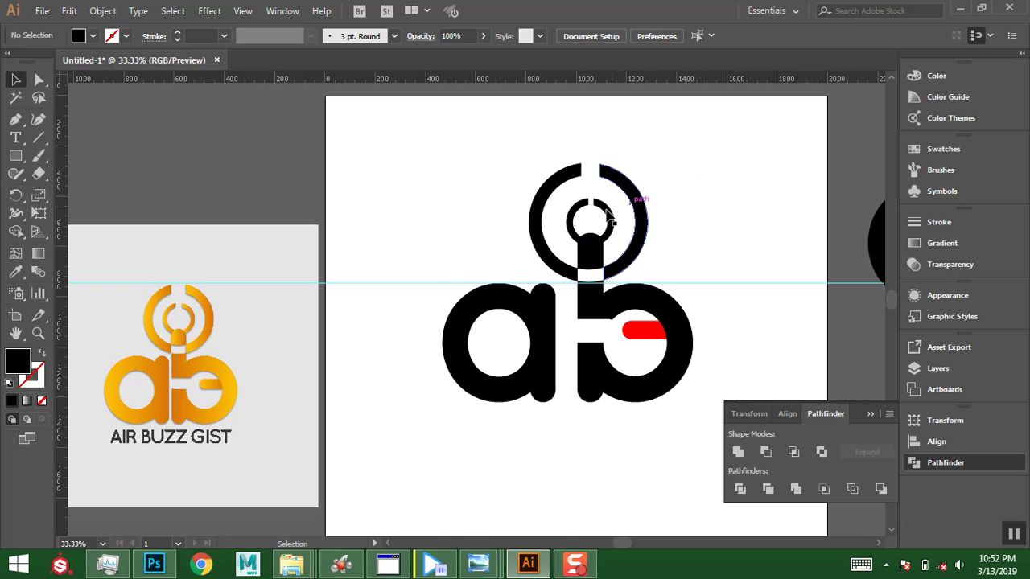
{"action": "left_click", "coordinate": [613, 217]}
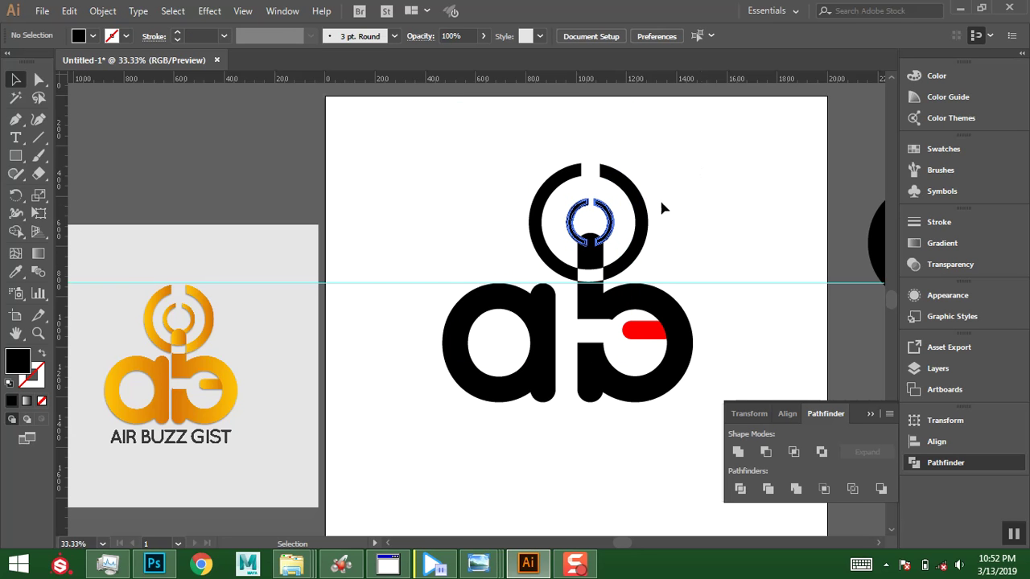
{"action": "left_click", "coordinate": [738, 455]}
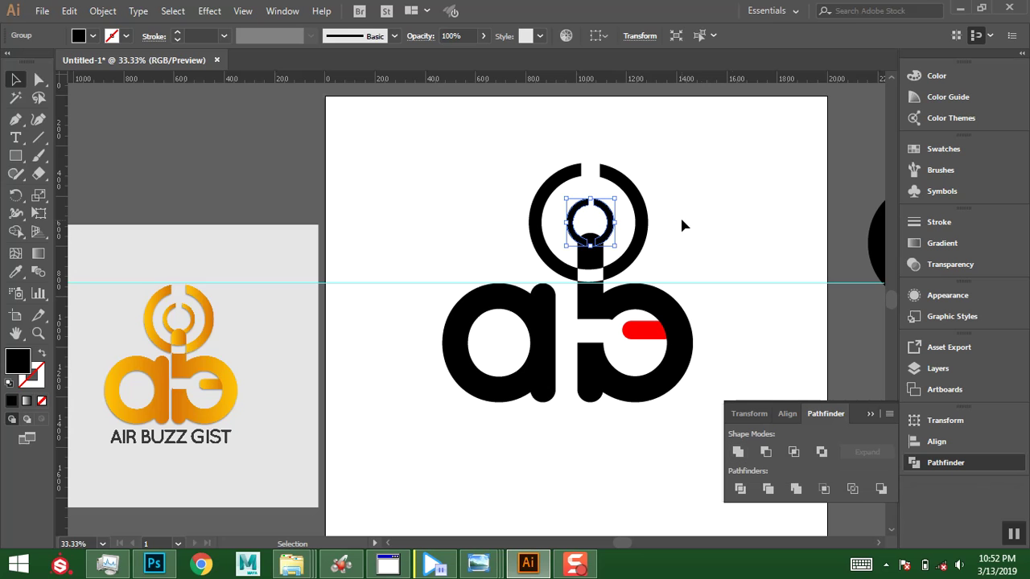
{"action": "left_click", "coordinate": [680, 215]}
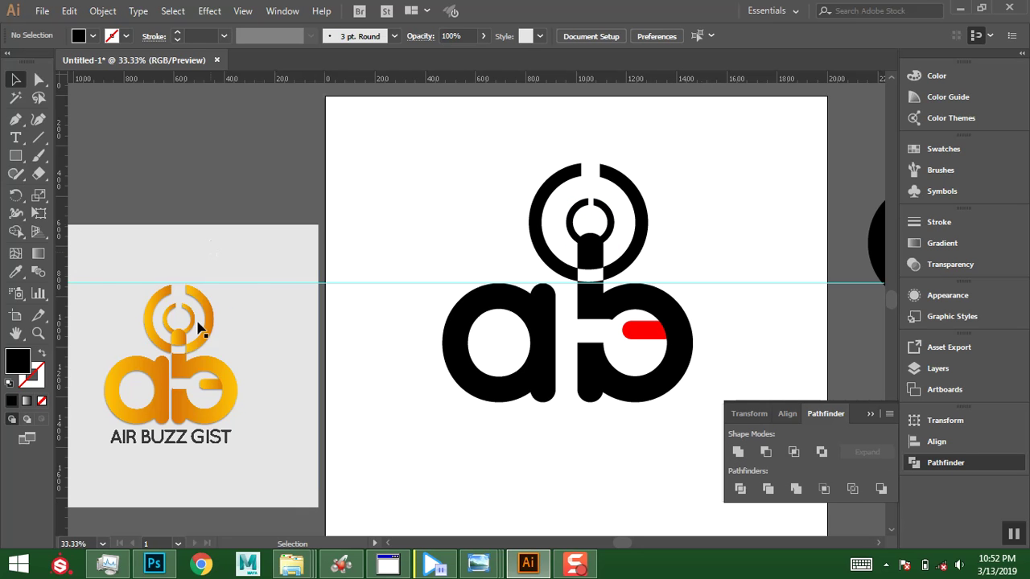
Draw a small black square on the top-left pasteboard and Alt-drag copies of it to the right.
{"action": "left_click", "coordinate": [16, 157]}
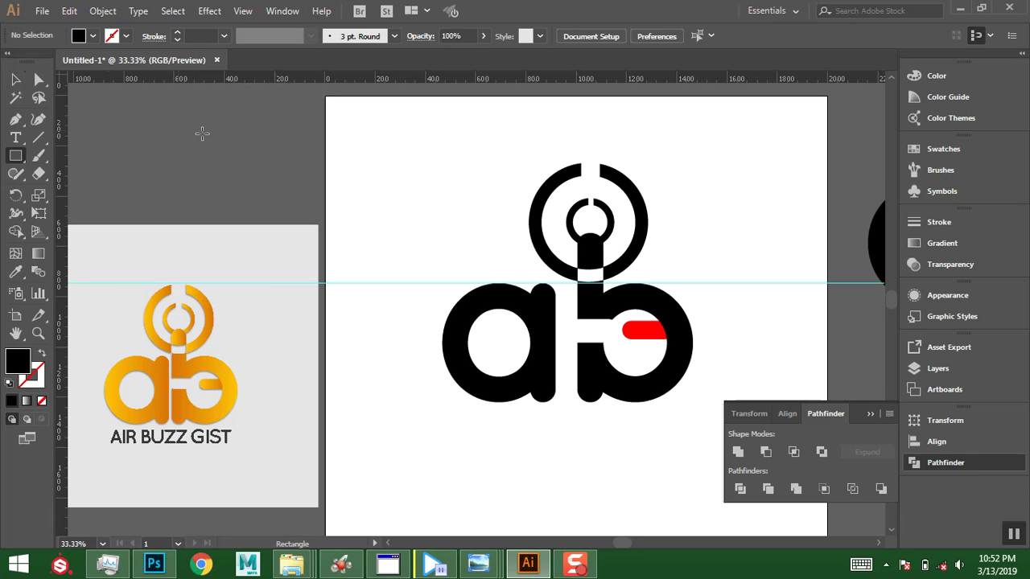
{"action": "left_click_drag", "start_coordinate": [211, 130], "coordinate": [257, 175]}
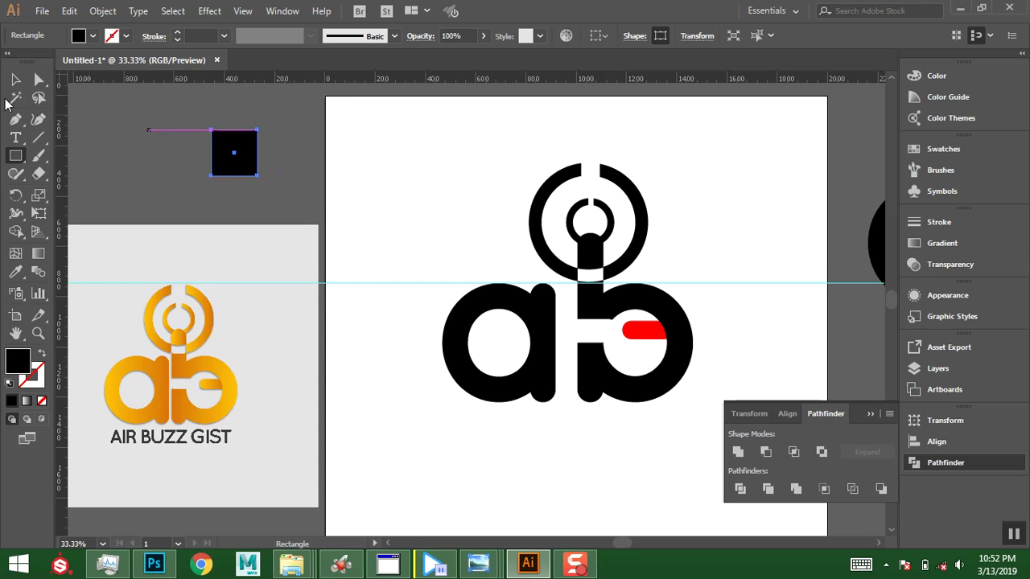
{"action": "left_click", "coordinate": [16, 79]}
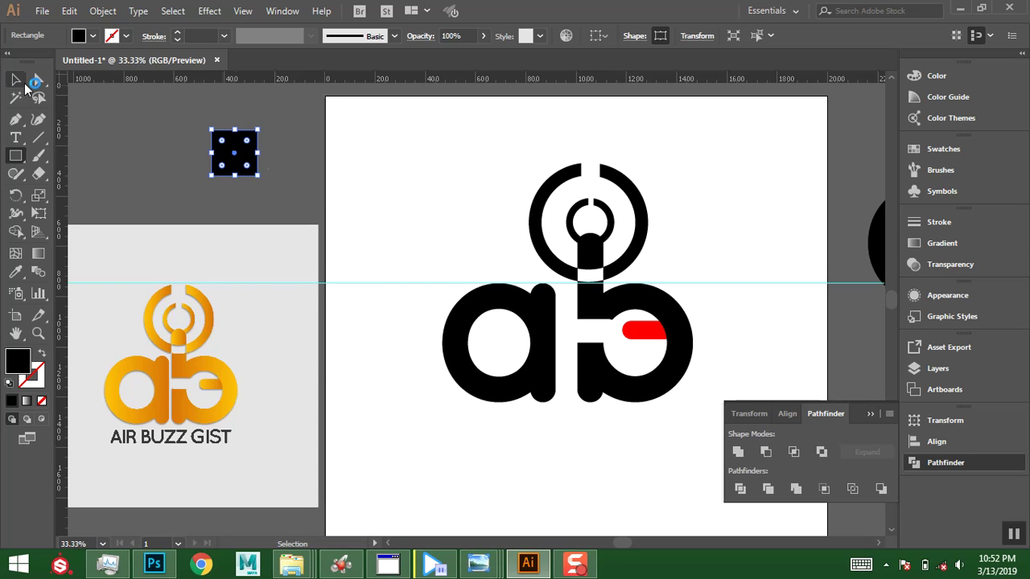
{"action": "left_click_drag", "start_coordinate": [239, 160], "coordinate": [350, 162]}
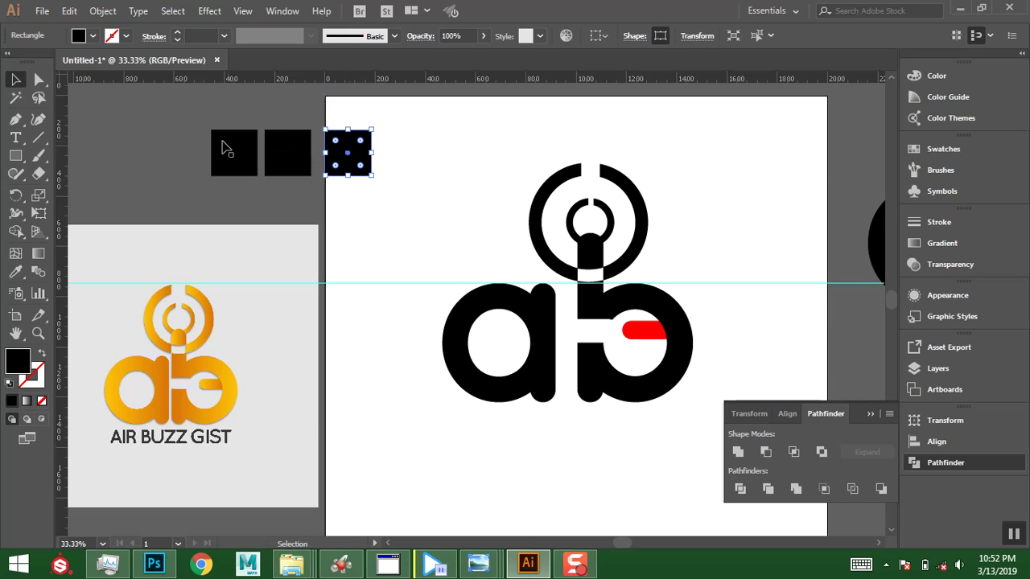
{"action": "left_click", "coordinate": [212, 161]}
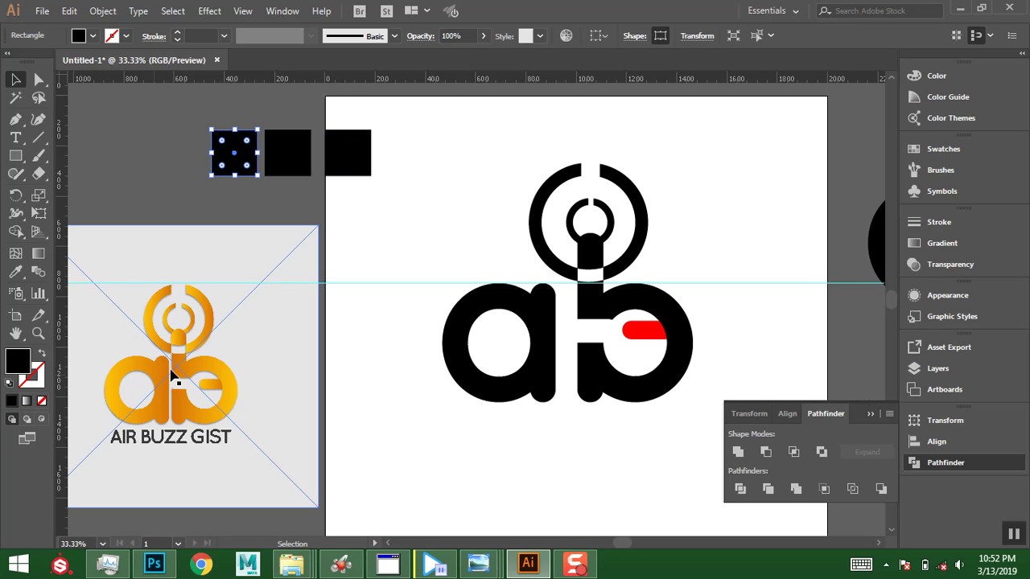
Sample the logo's yellow and darker orange into the first two squares with the Eyedropper.
{"action": "left_click", "coordinate": [17, 275]}
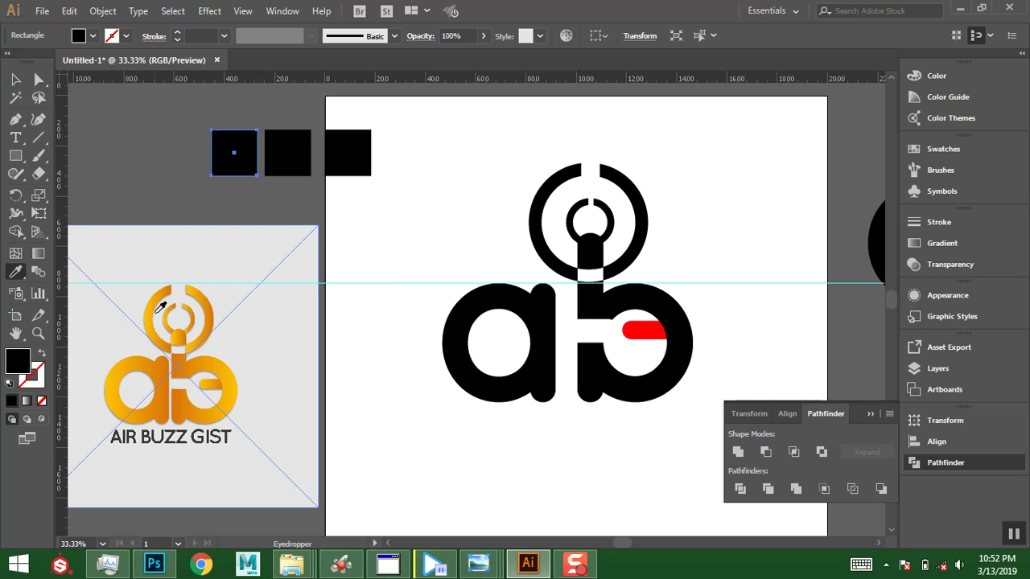
{"action": "left_click", "coordinate": [117, 381]}
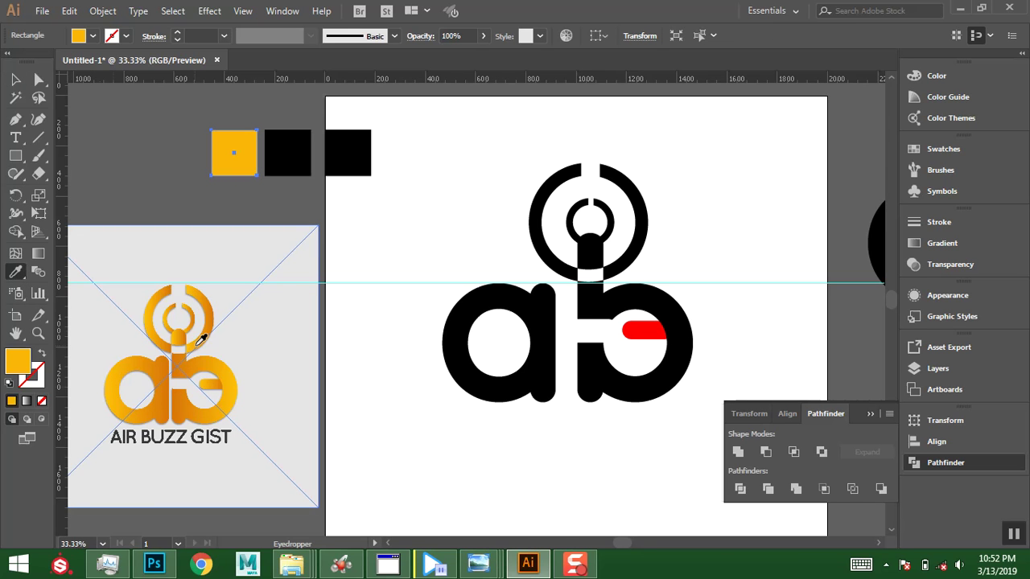
{"action": "key", "text": "v"}
{"action": "left_click", "coordinate": [282, 152]}
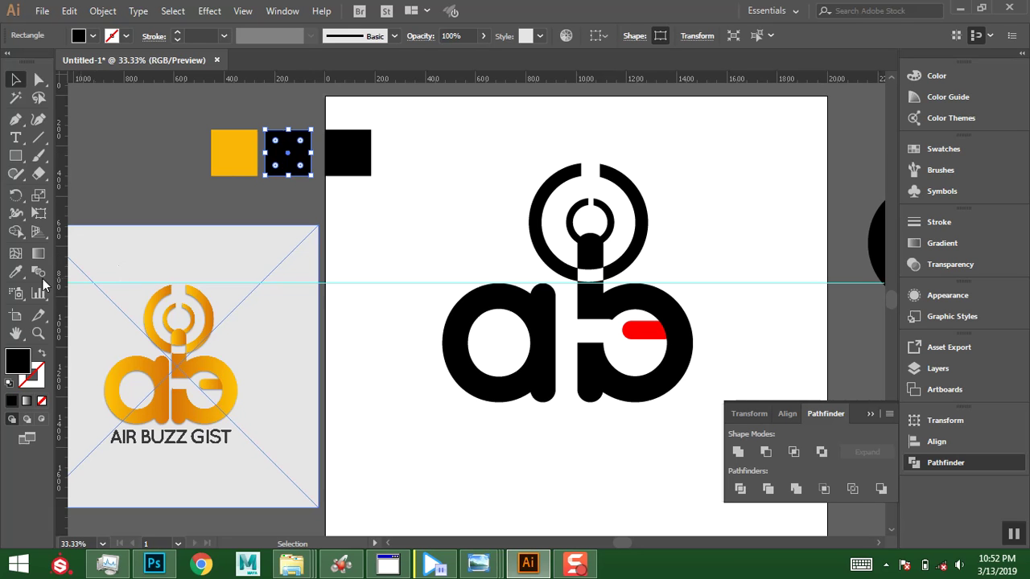
{"action": "left_click", "coordinate": [15, 272]}
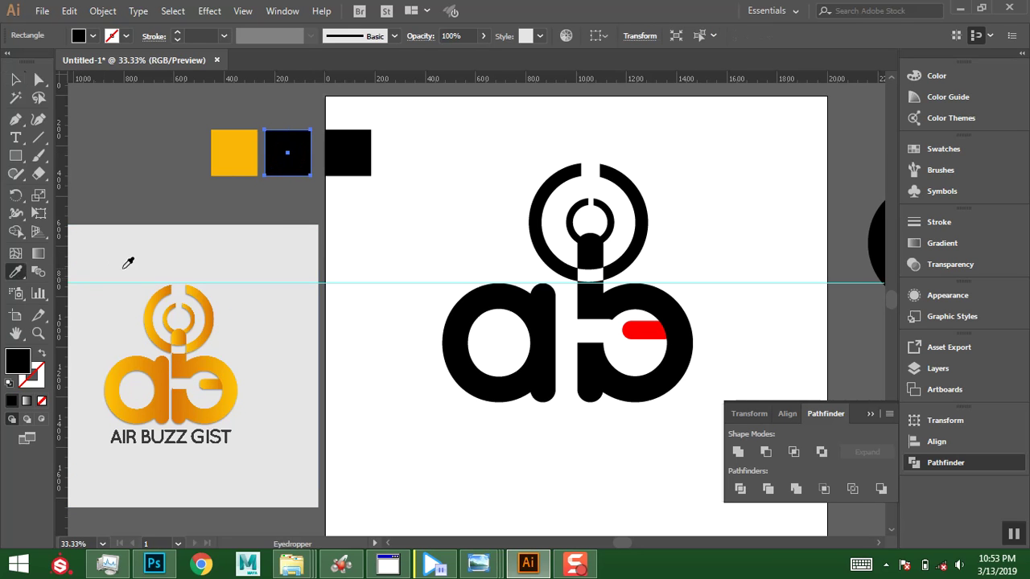
{"action": "left_click", "coordinate": [169, 381]}
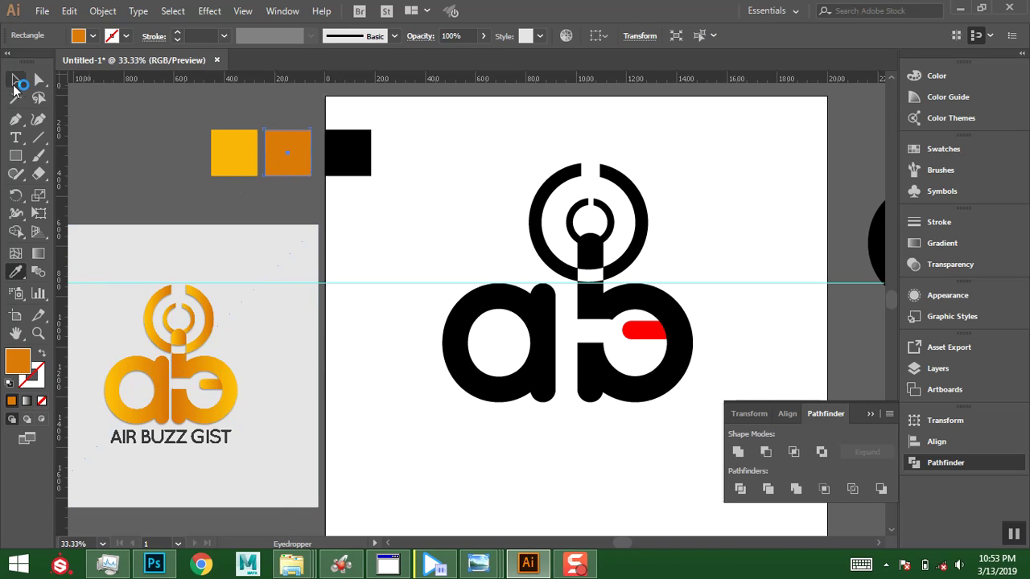
Copy the yellow's hex code FAB607 and fill the third square with a linear gradient.
{"action": "left_click", "coordinate": [15, 80]}
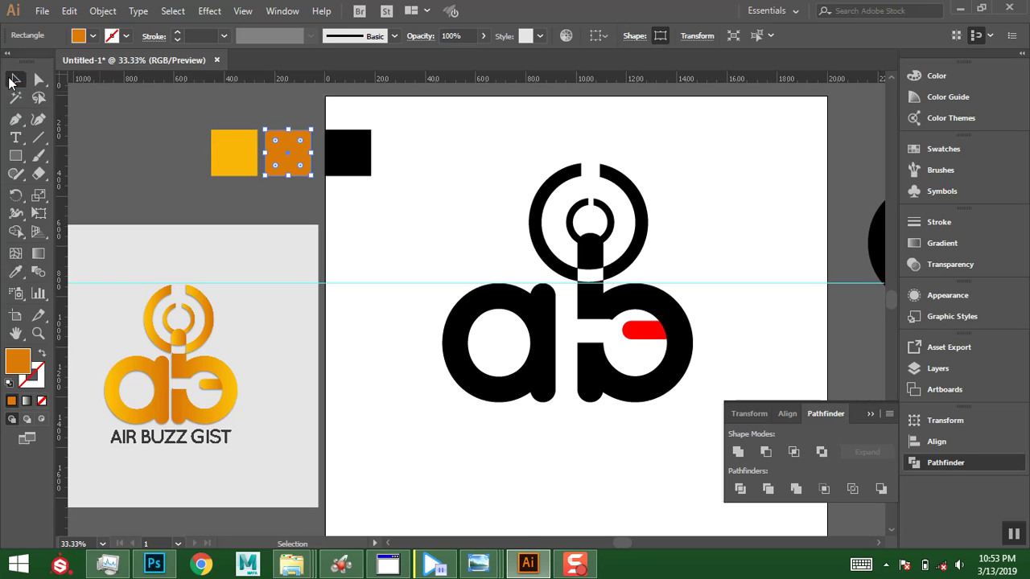
{"action": "left_click", "coordinate": [241, 158]}
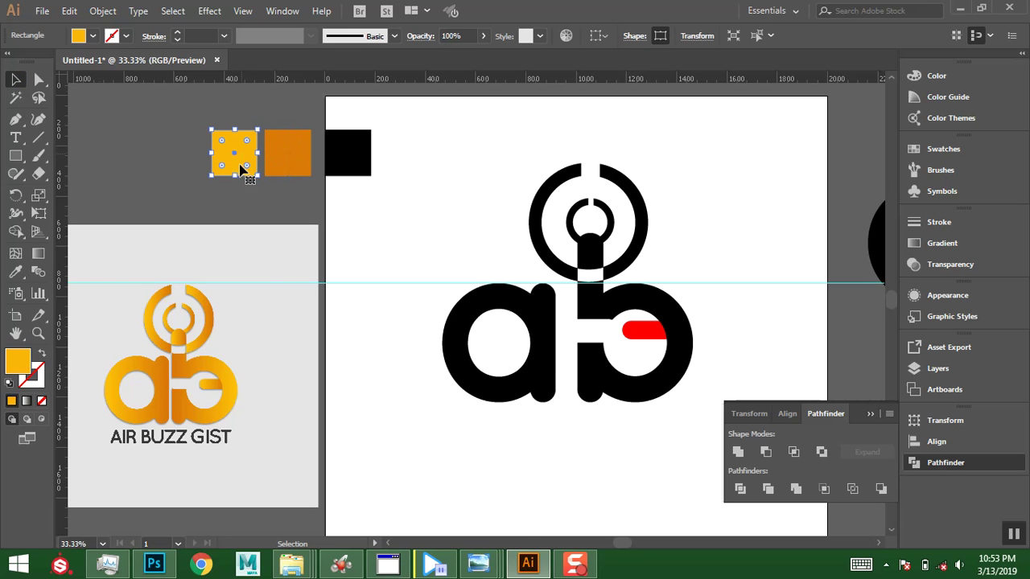
{"action": "double_click", "coordinate": [18, 361]}
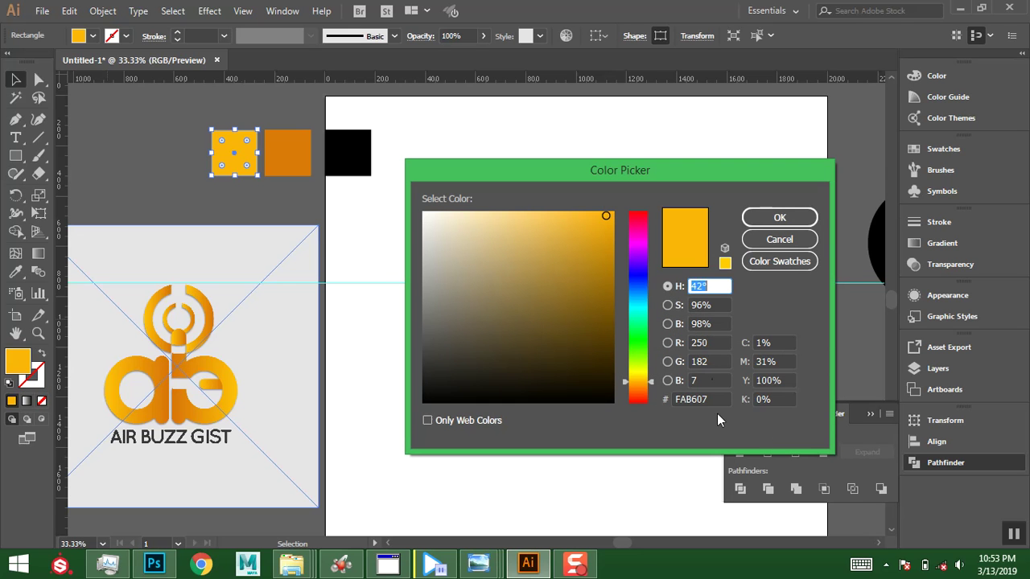
{"action": "double_click", "coordinate": [714, 400]}
{"action": "key", "text": "ctrl+c"}
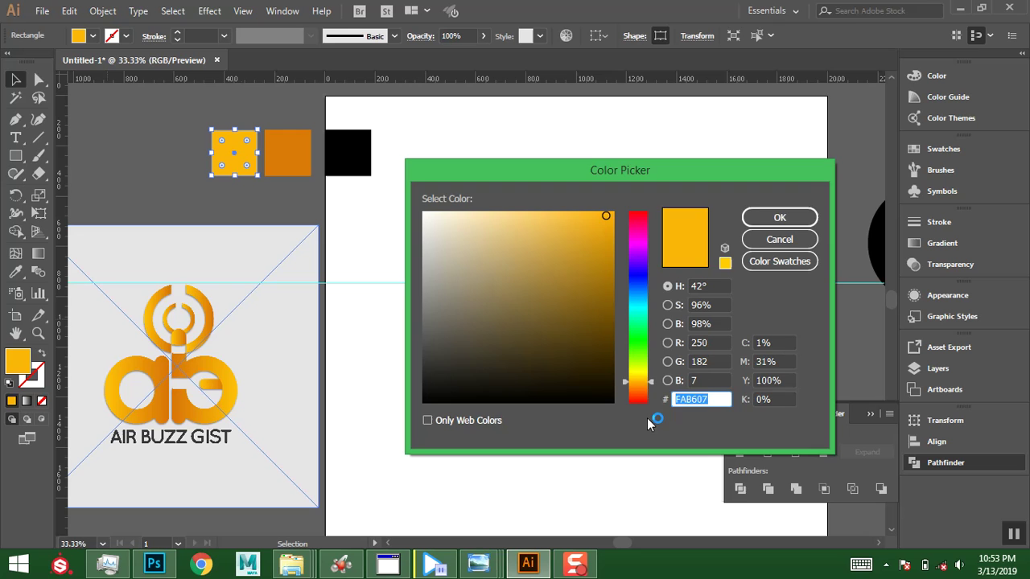
{"action": "left_click", "coordinate": [778, 221]}
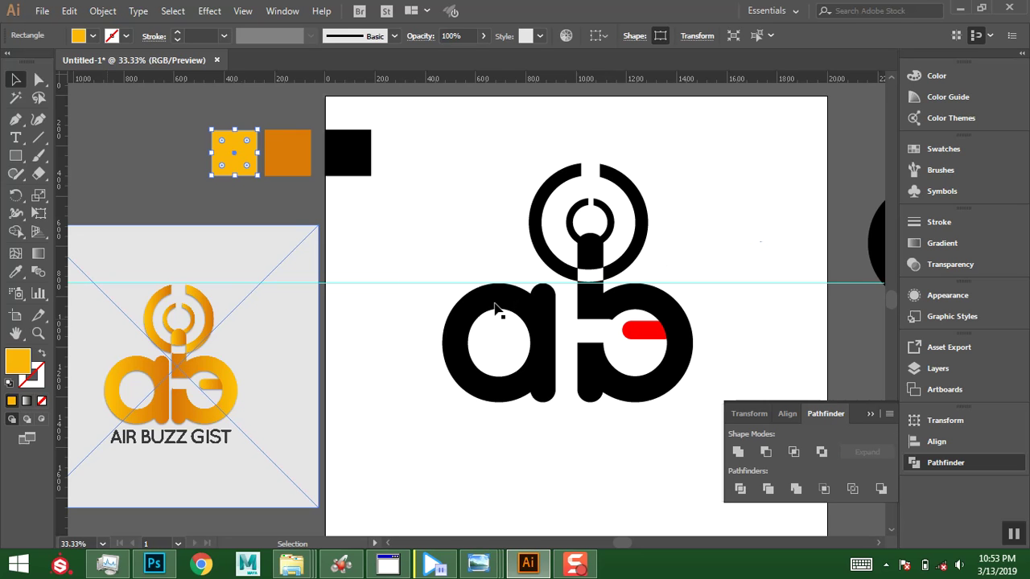
{"action": "left_click", "coordinate": [362, 161]}
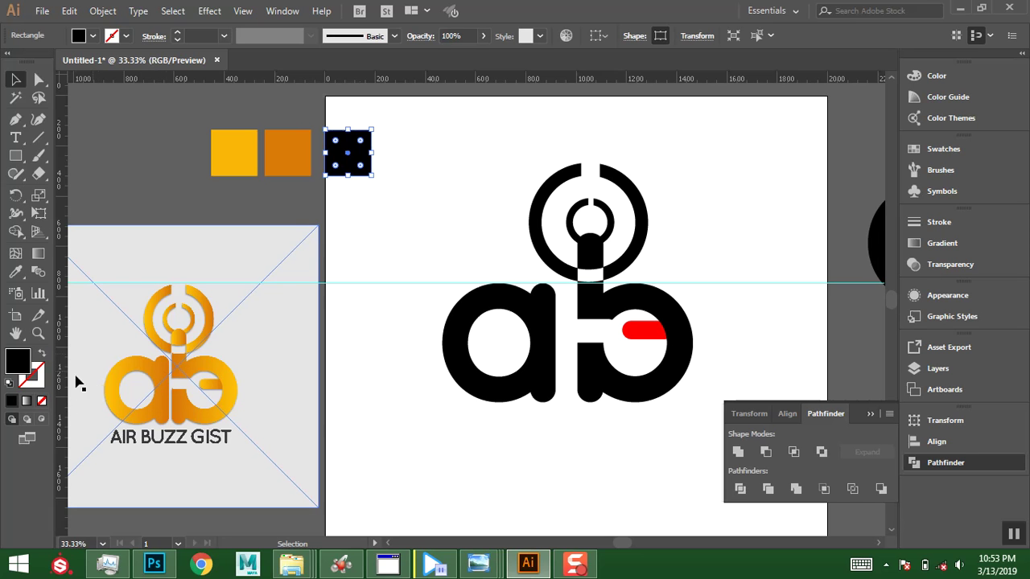
{"action": "left_click", "coordinate": [26, 402]}
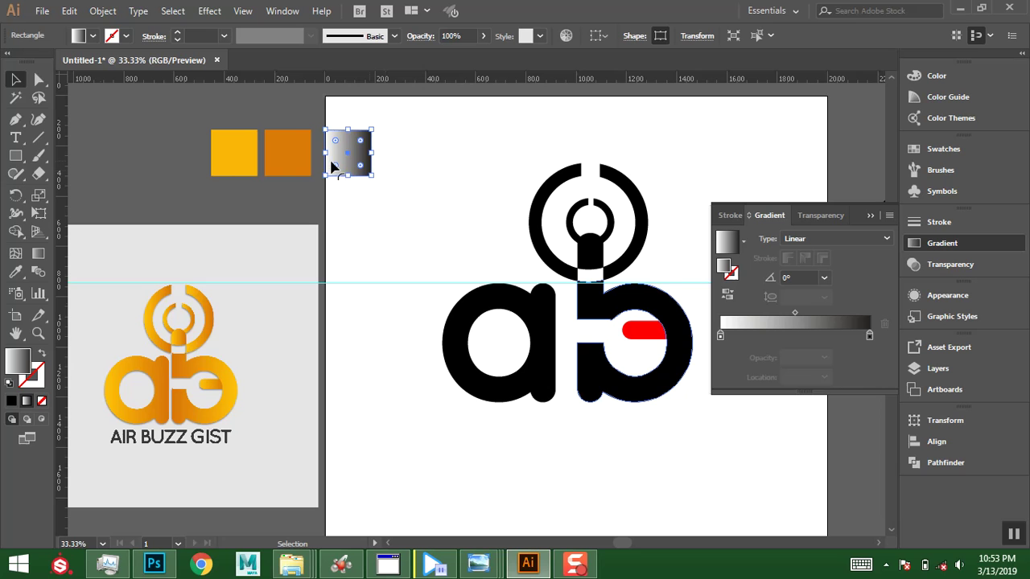
Set the gradient's left stop to RGB yellow FAB607.
{"action": "left_click", "coordinate": [720, 336]}
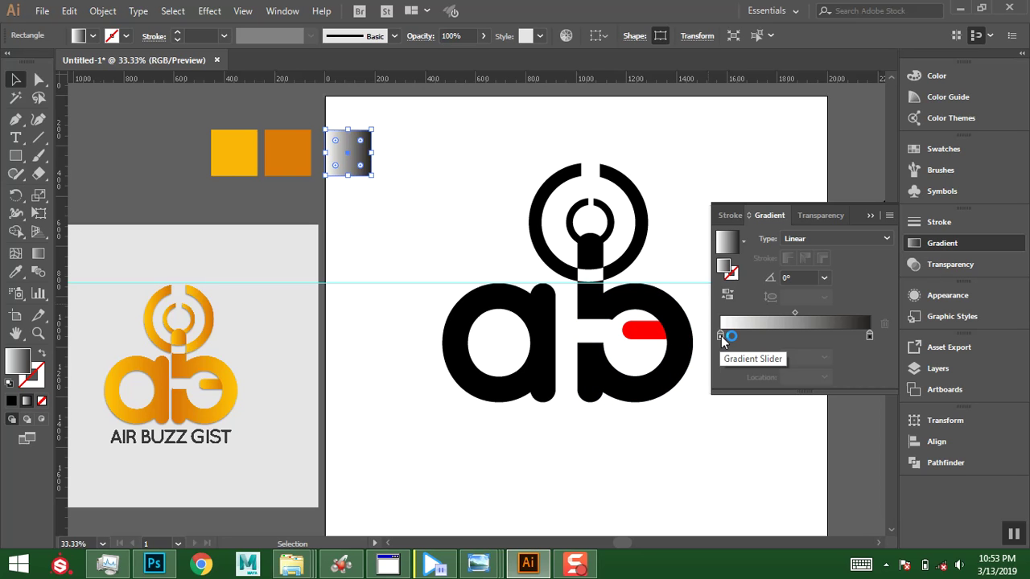
{"action": "double_click", "coordinate": [720, 336]}
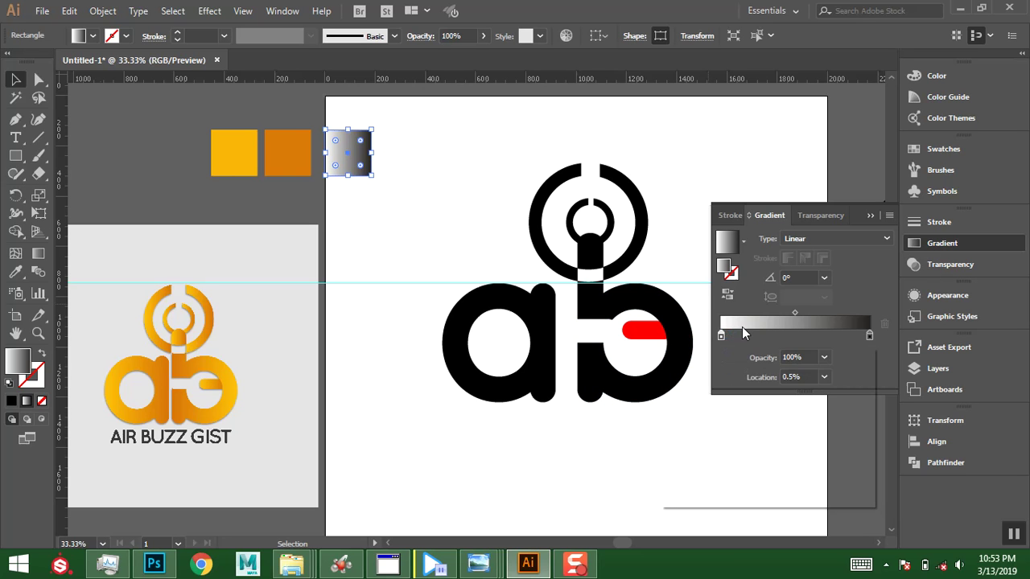
{"action": "left_click", "coordinate": [866, 352]}
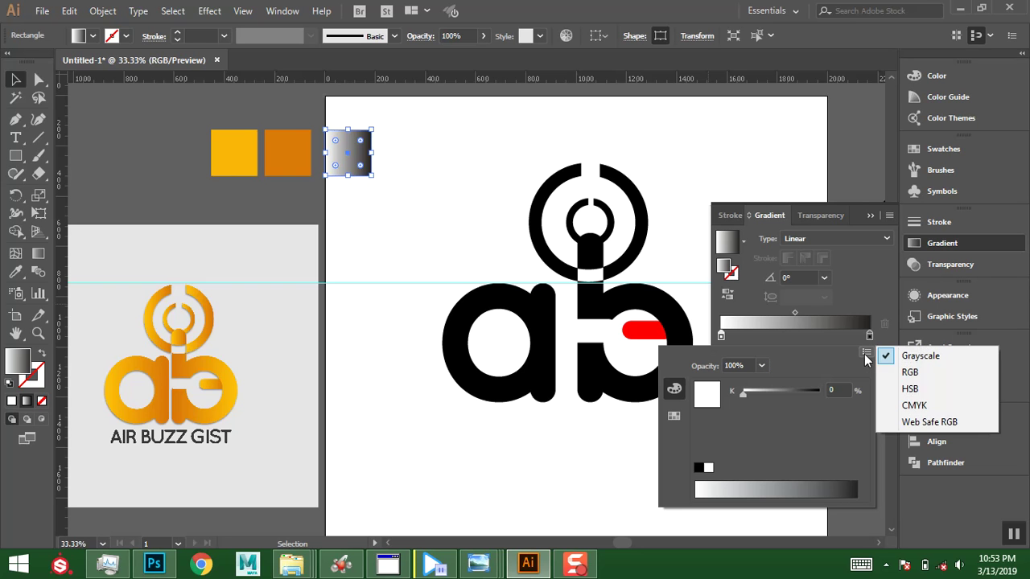
{"action": "left_click", "coordinate": [899, 371]}
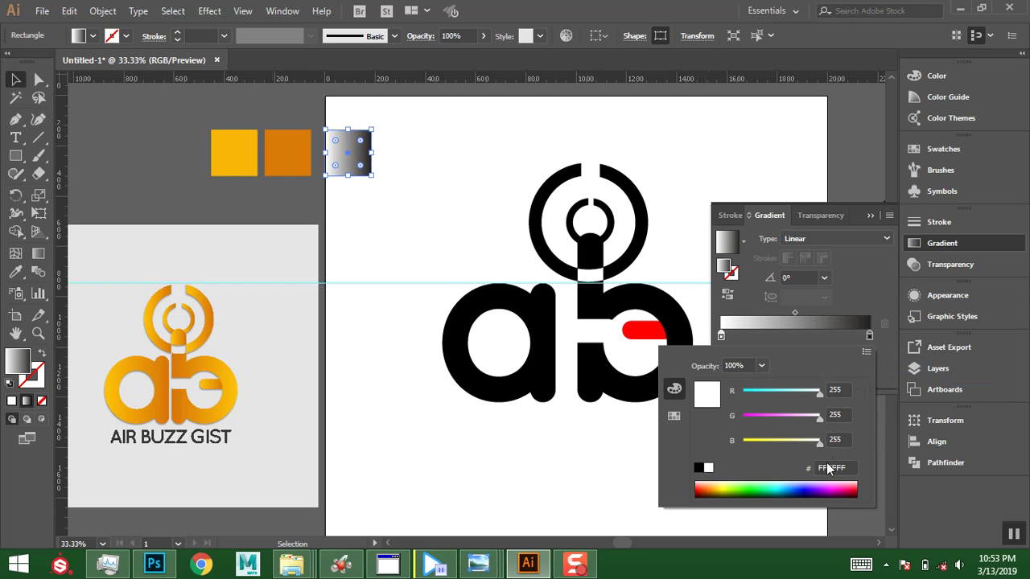
{"action": "left_click", "coordinate": [852, 468]}
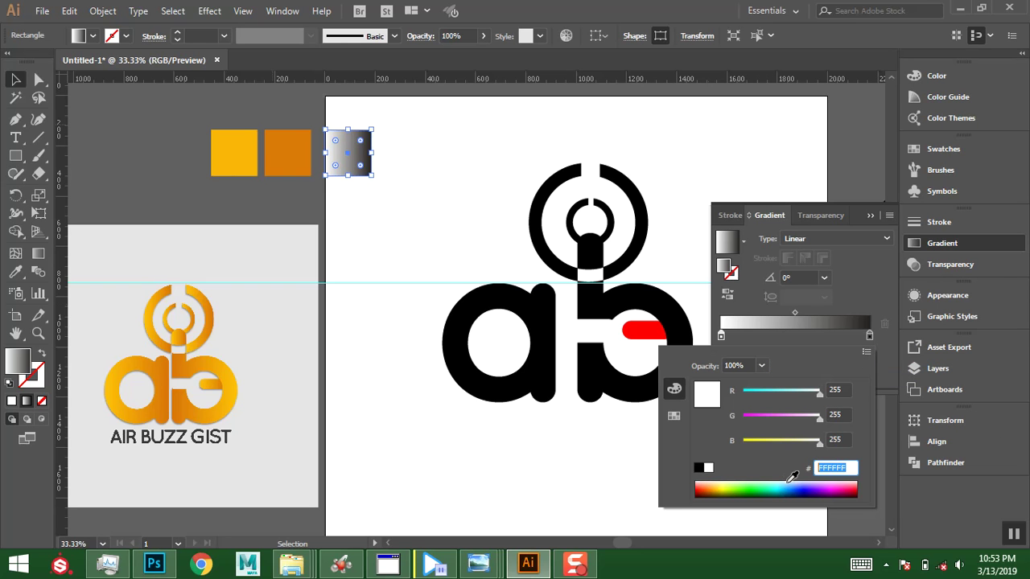
{"action": "key", "text": "ctrl+v"}
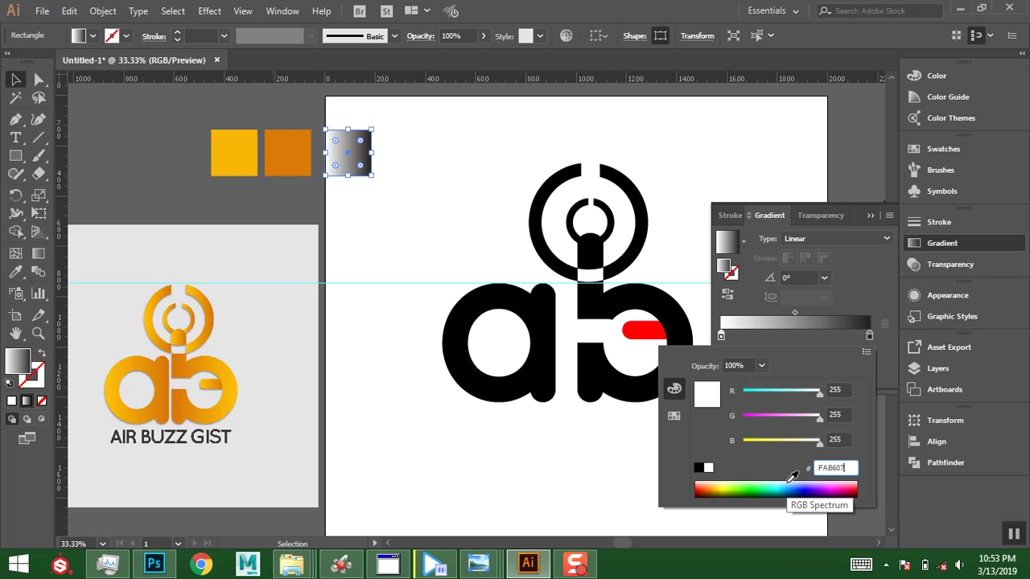
{"action": "key", "text": "Return"}
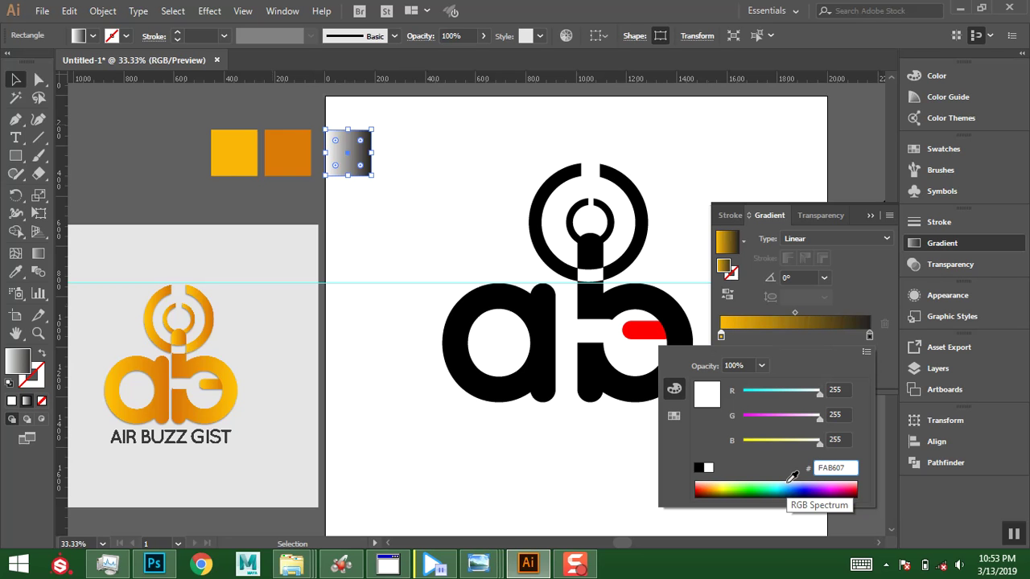
Copy the orange square's hex code DC7B08.
{"action": "left_click", "coordinate": [291, 162]}
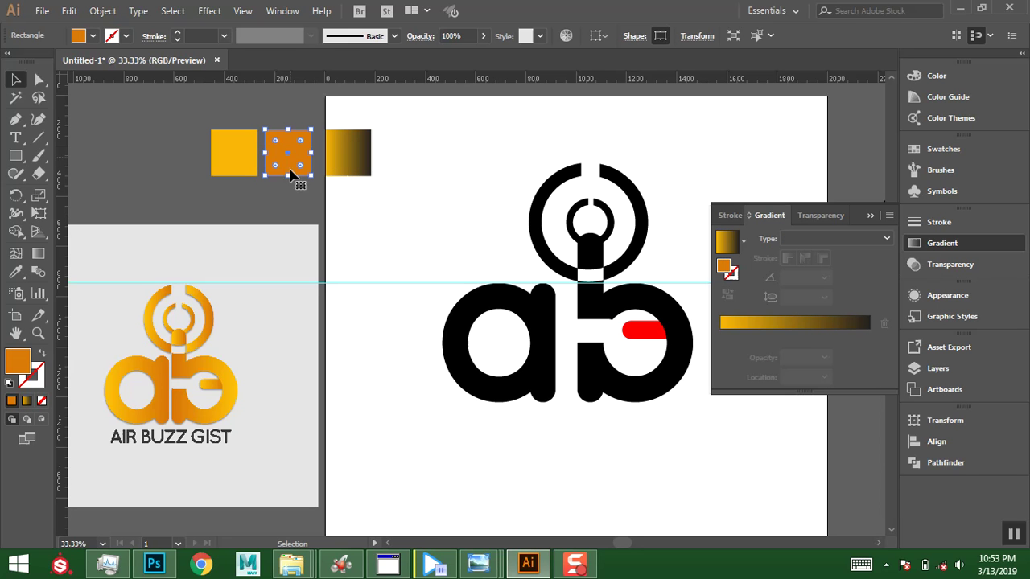
{"action": "double_click", "coordinate": [18, 361]}
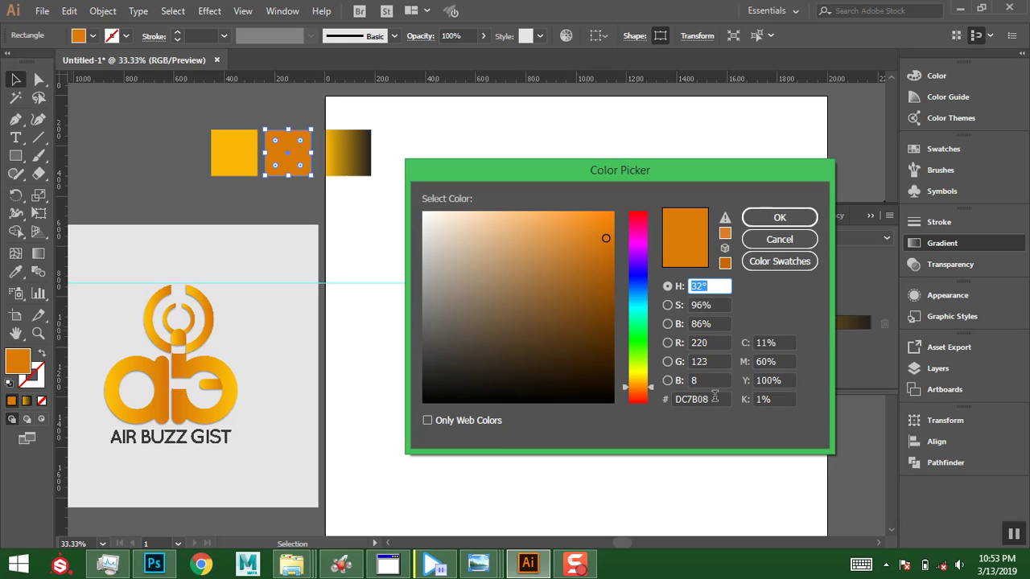
{"action": "double_click", "coordinate": [712, 398]}
{"action": "key", "text": "ctrl+c"}
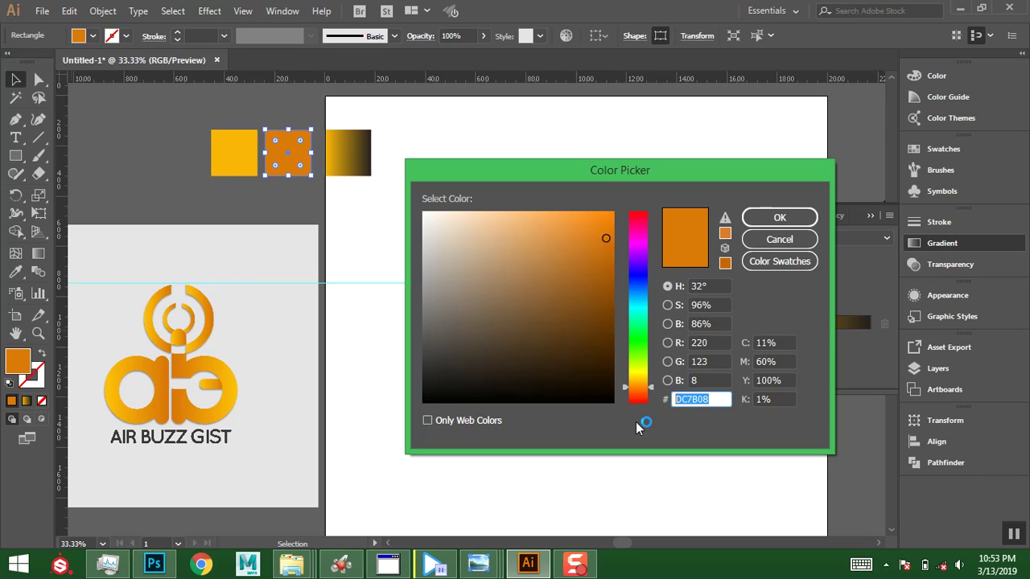
{"action": "left_click", "coordinate": [759, 222]}
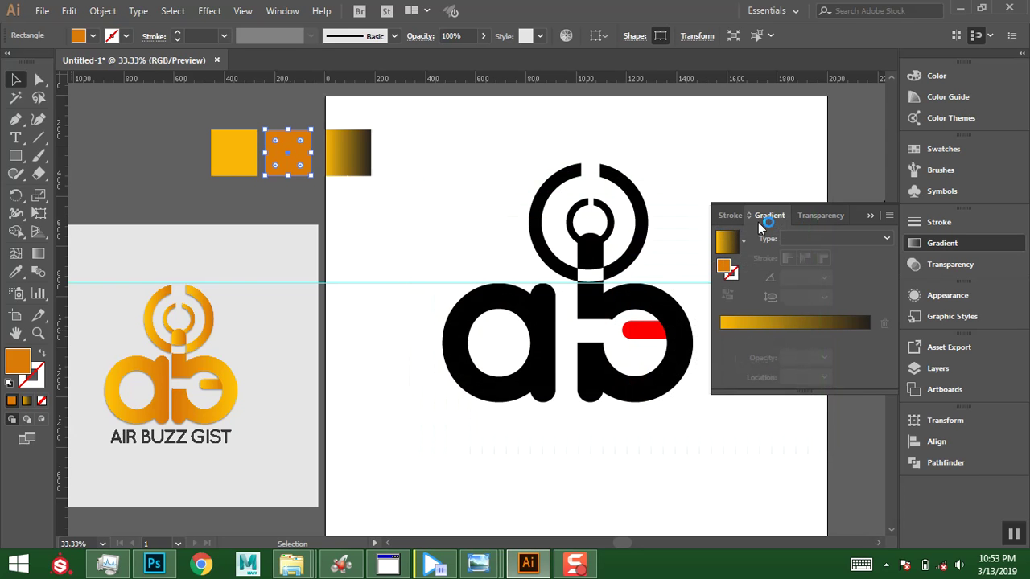
Set the gradient's right stop to RGB orange DC7B08.
{"action": "left_click", "coordinate": [348, 158]}
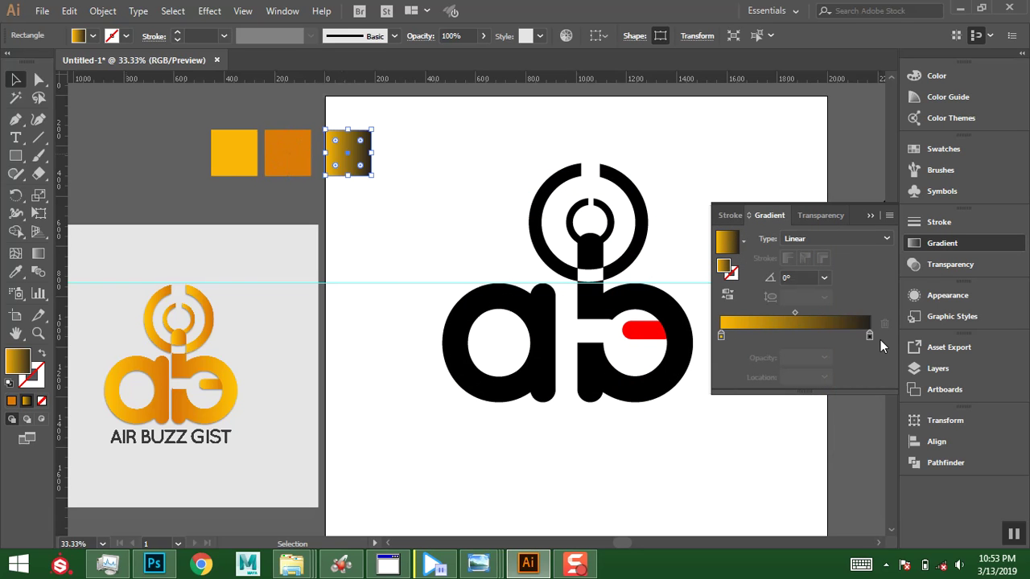
{"action": "left_click", "coordinate": [869, 335]}
{"action": "double_click", "coordinate": [868, 334]}
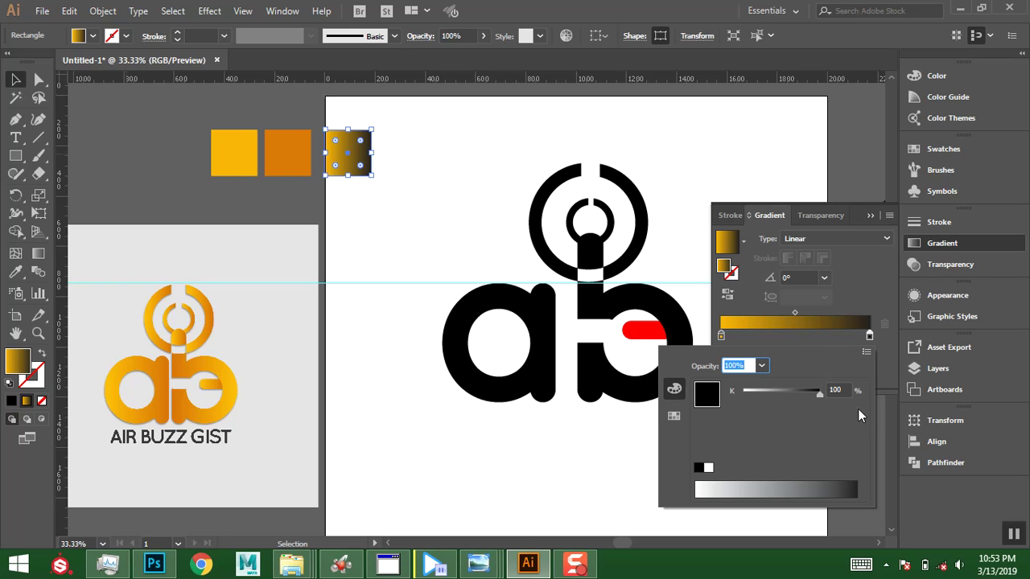
{"action": "left_click", "coordinate": [866, 351]}
{"action": "left_click", "coordinate": [901, 372]}
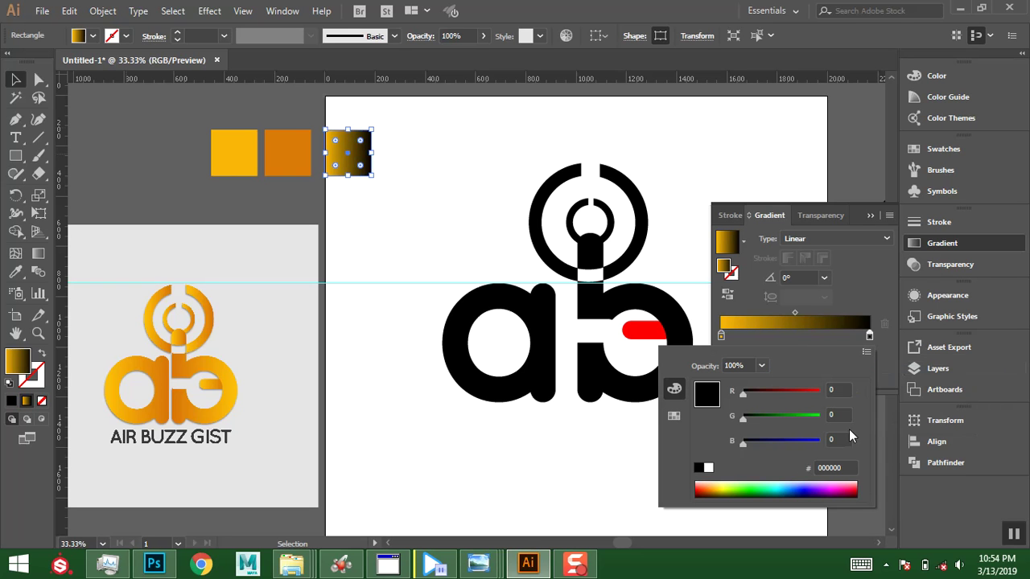
{"action": "left_click", "coordinate": [841, 464]}
{"action": "key", "text": "ctrl+v"}
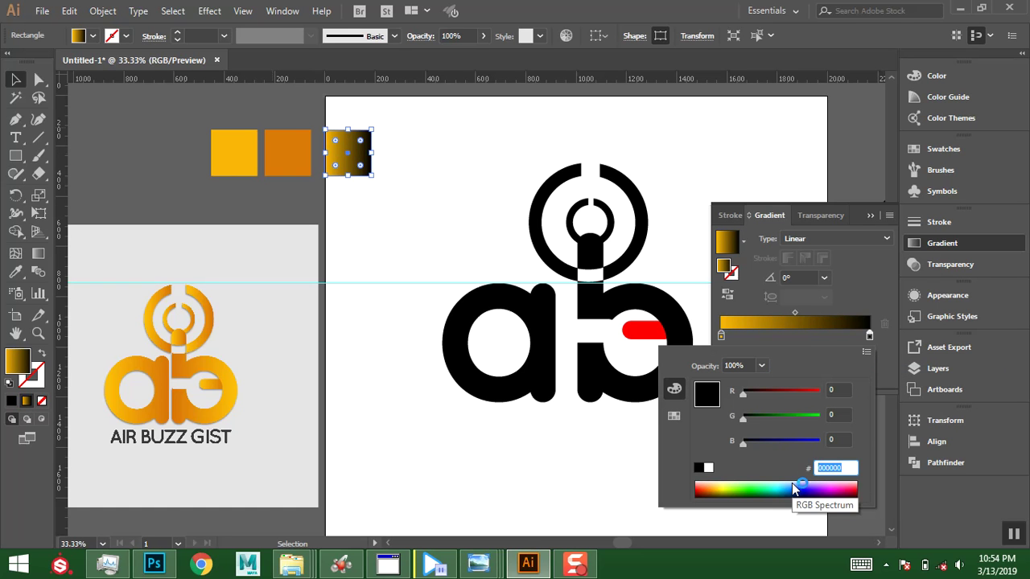
{"action": "key", "text": "Return"}
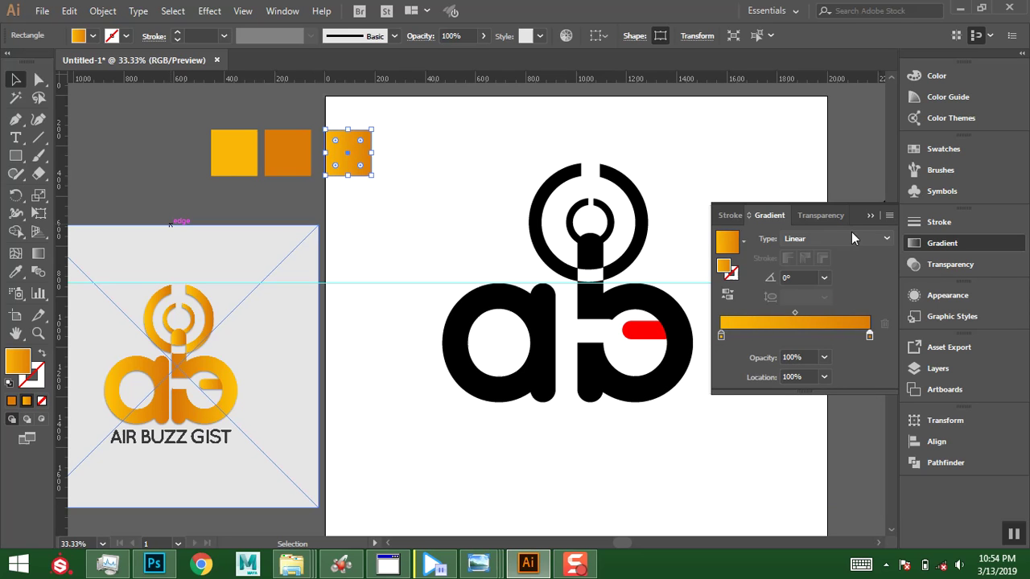
{"action": "left_click", "coordinate": [870, 215]}
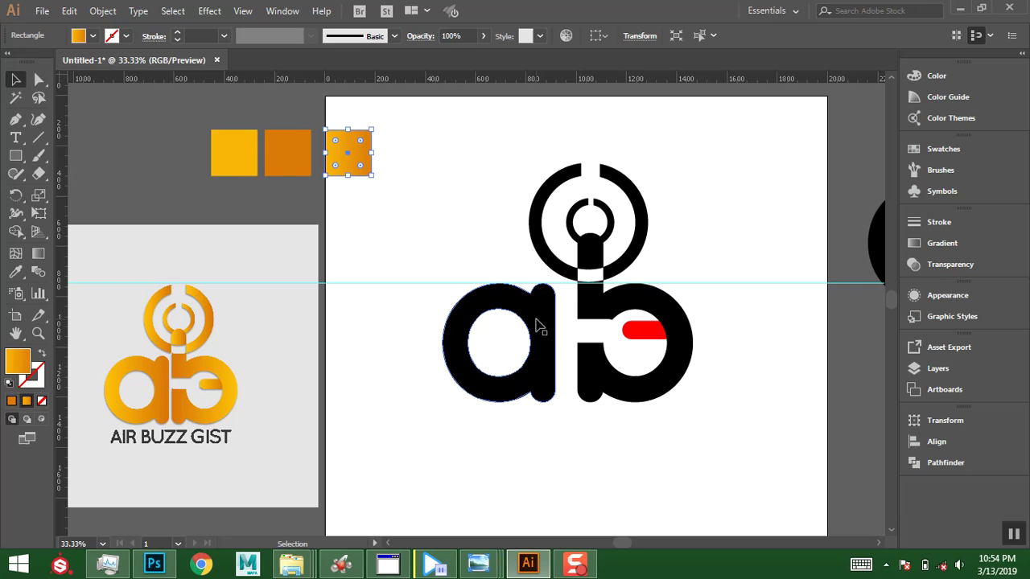
Nudge the a slightly right and eyedropper the gradient square's fill onto it.
{"action": "left_click_drag", "start_coordinate": [549, 345], "coordinate": [560, 348]}
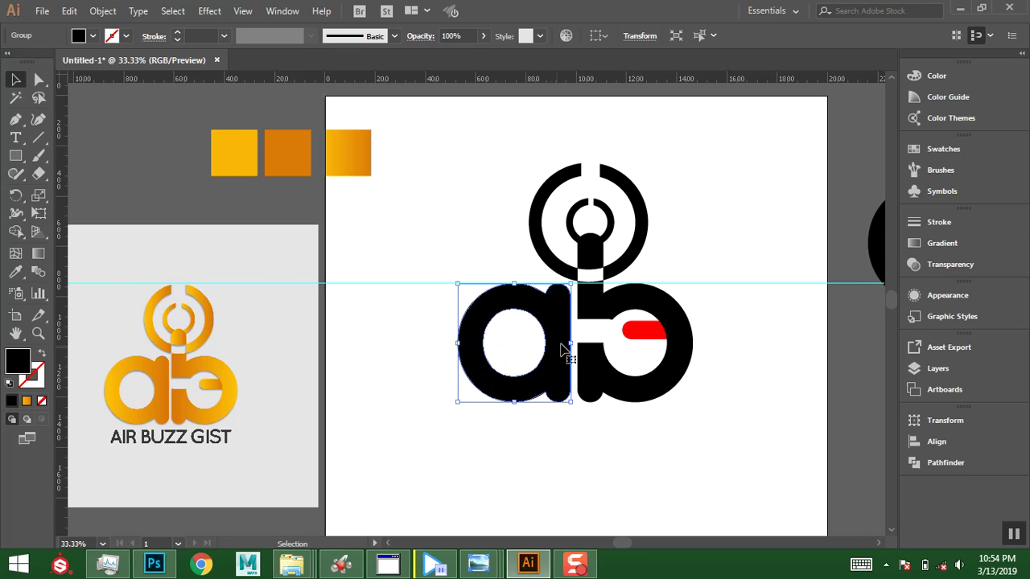
{"action": "left_click", "coordinate": [689, 315]}
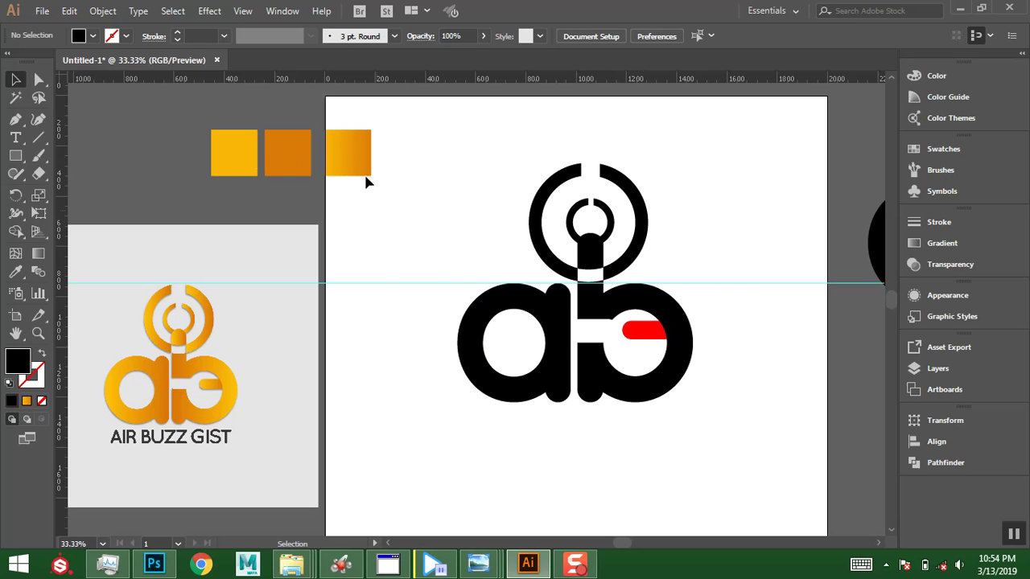
{"action": "left_click", "coordinate": [515, 300]}
{"action": "left_click", "coordinate": [16, 273]}
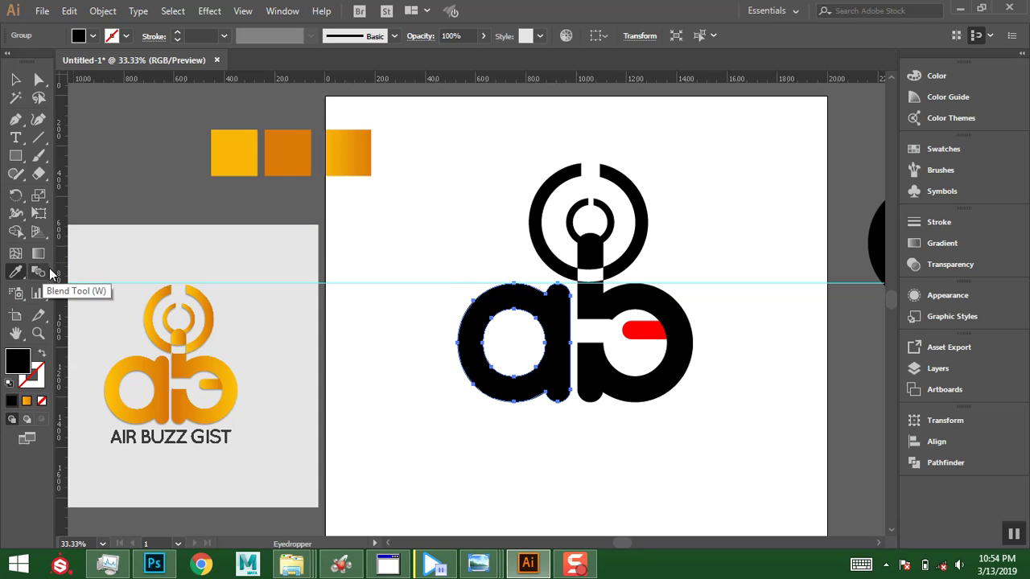
{"action": "left_click", "coordinate": [344, 142]}
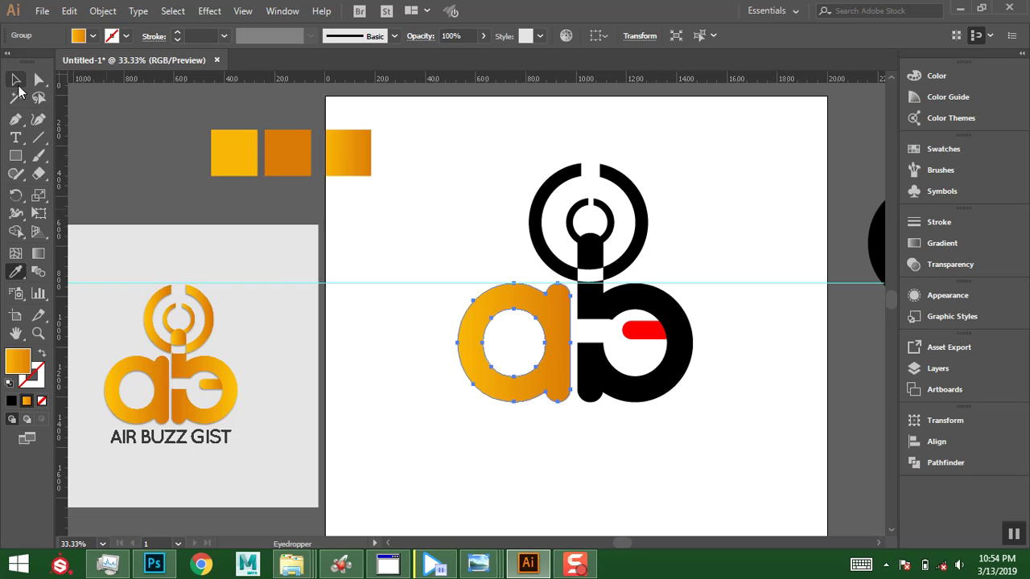
{"action": "left_click", "coordinate": [17, 81]}
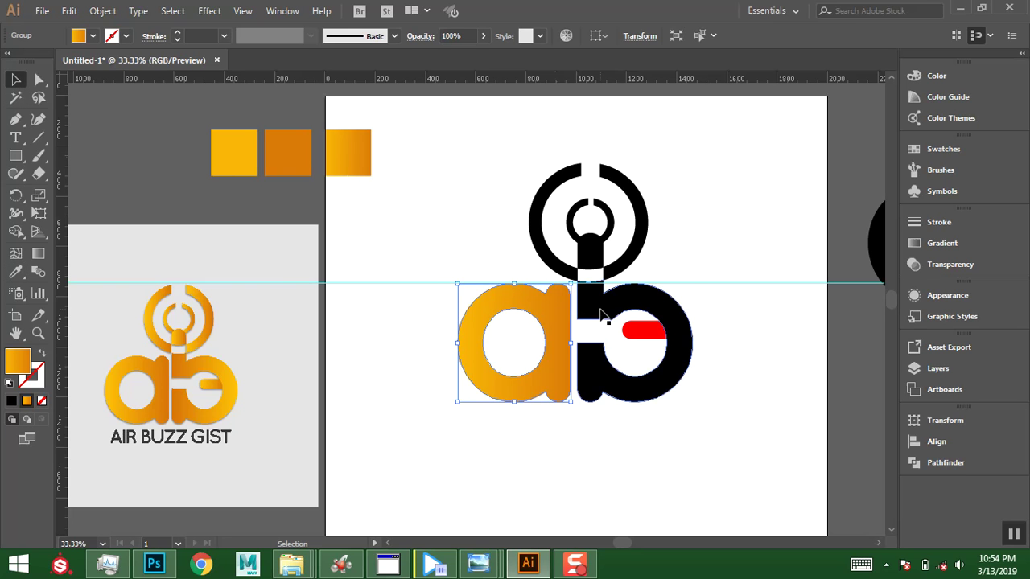
Apply the orange gradient to the b and reverse its gradient direction.
{"action": "left_click", "coordinate": [681, 346]}
{"action": "left_click", "coordinate": [16, 273]}
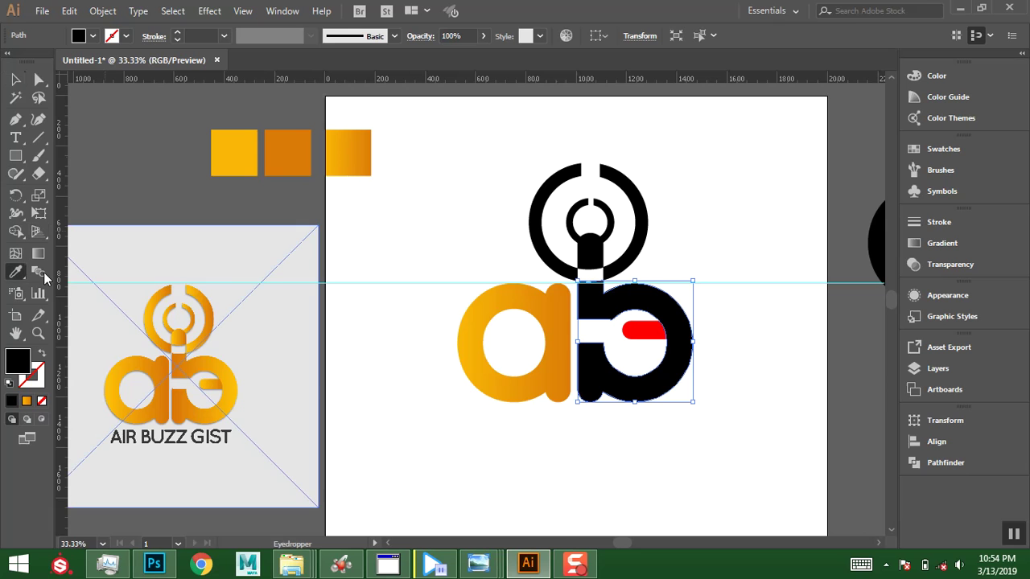
{"action": "left_click", "coordinate": [363, 154]}
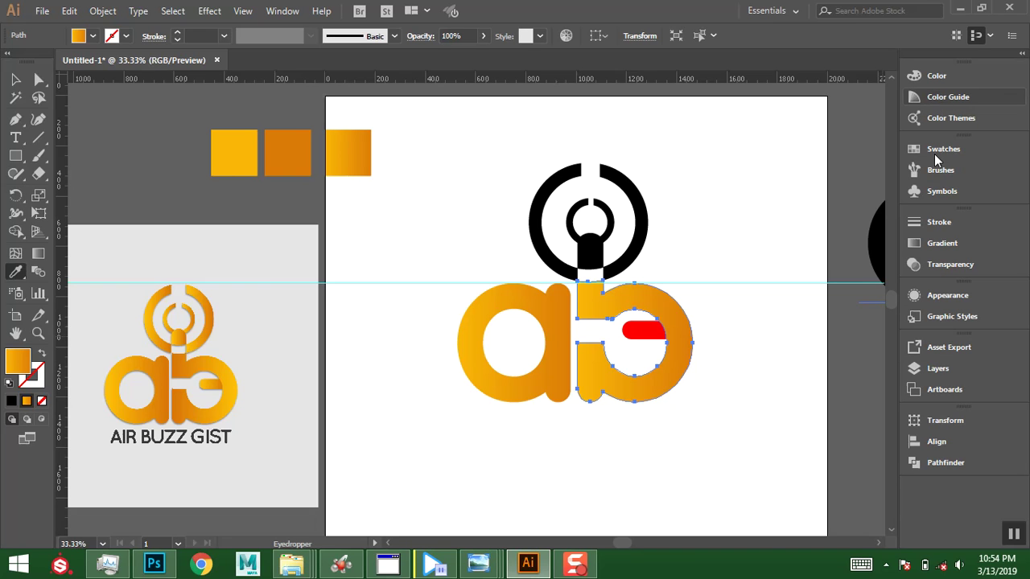
{"action": "left_click", "coordinate": [937, 243]}
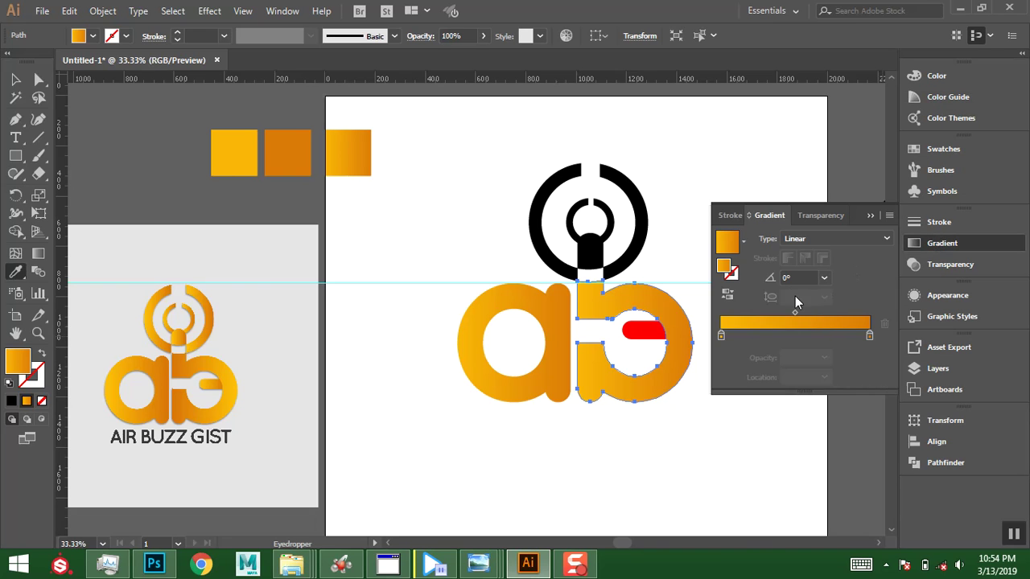
{"action": "left_click", "coordinate": [727, 298]}
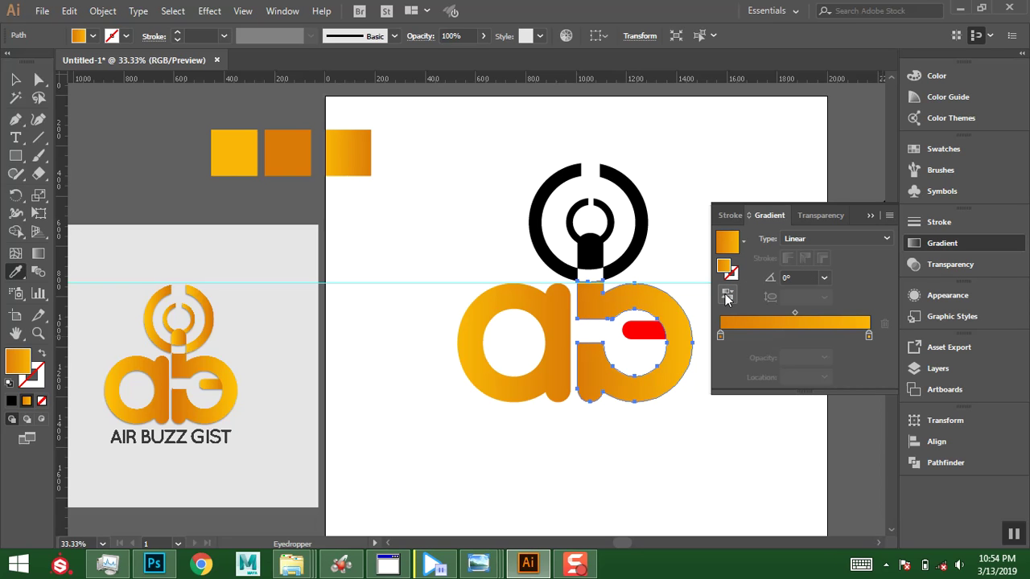
{"action": "left_click", "coordinate": [15, 79]}
{"action": "left_click", "coordinate": [648, 338]}
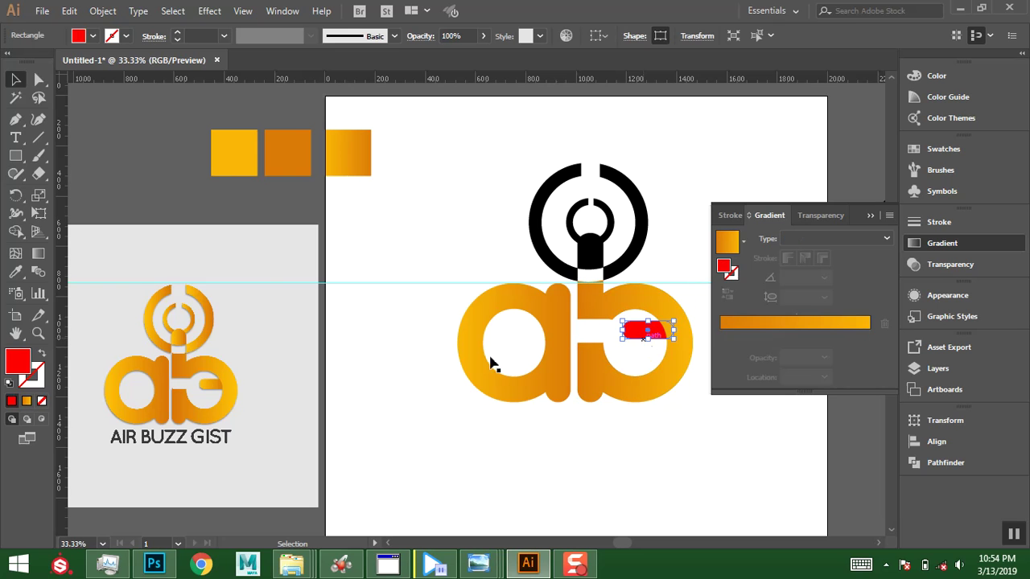
Eyedropper the b's gradient onto the red bar and drag its end stop to 77.23%.
{"action": "left_click", "coordinate": [15, 272]}
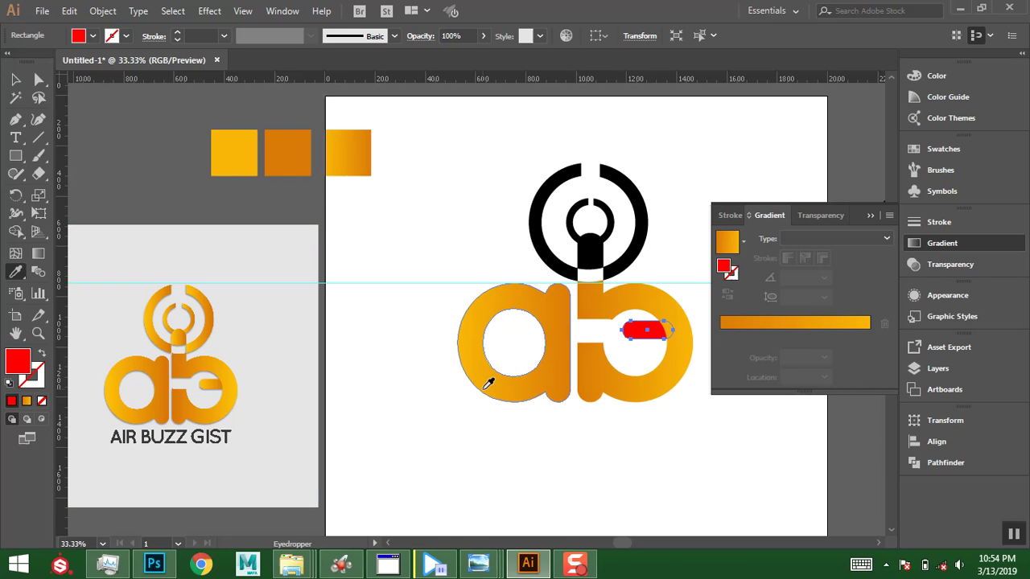
{"action": "left_click", "coordinate": [637, 361]}
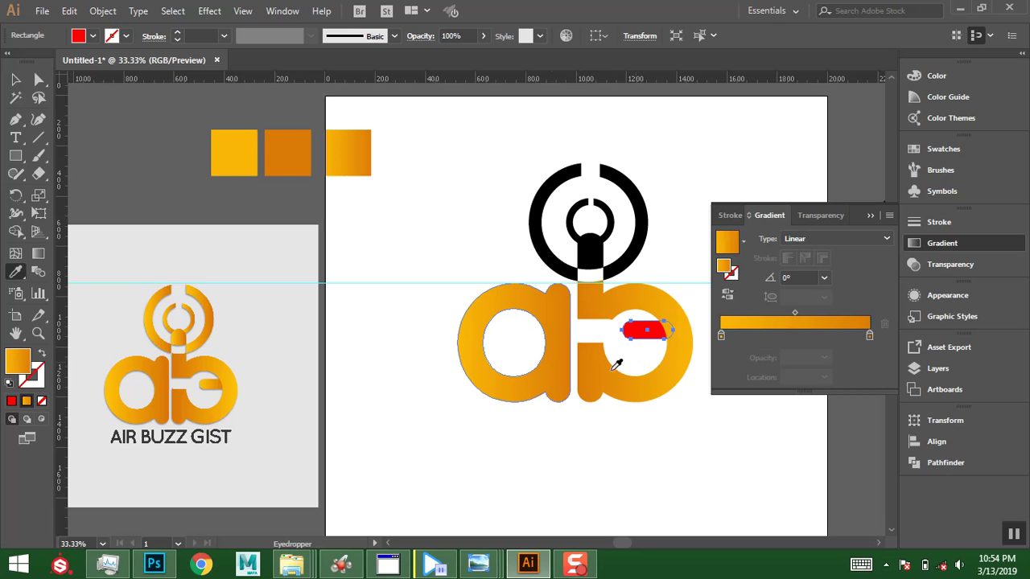
{"action": "key", "text": "ctrl"}
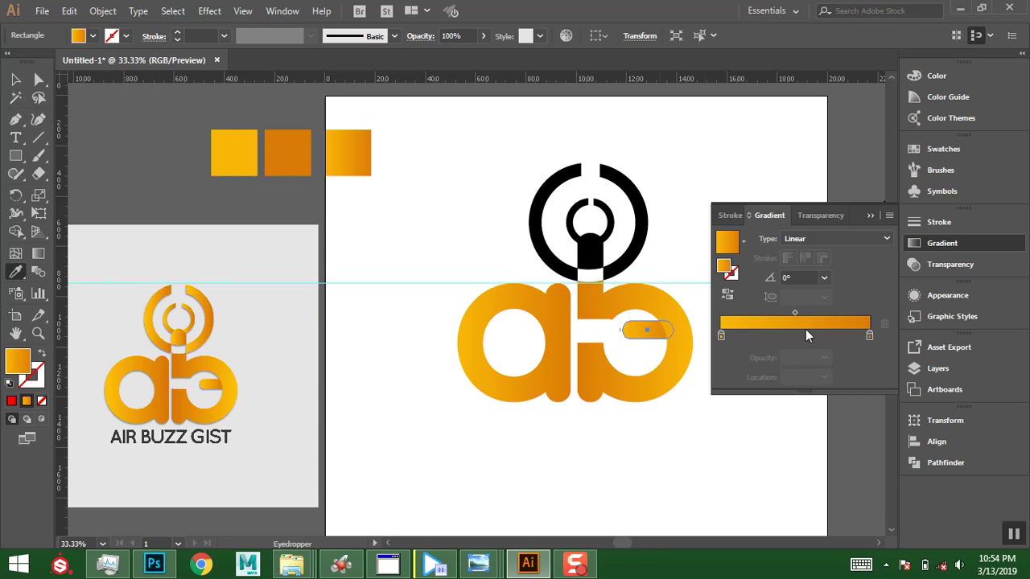
{"action": "left_click_drag", "start_coordinate": [869, 336], "coordinate": [851, 338]}
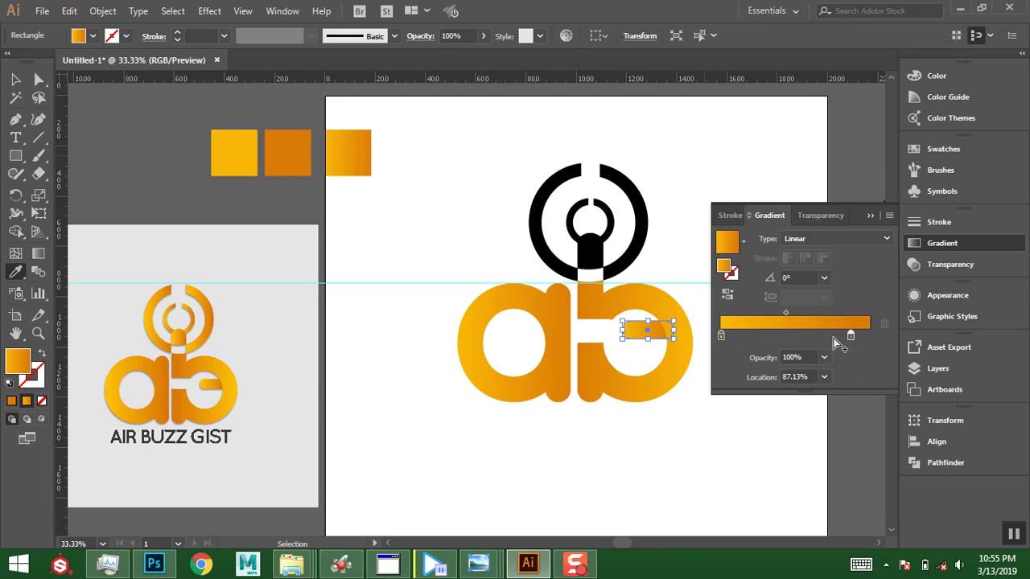
{"action": "left_click_drag", "start_coordinate": [850, 338], "coordinate": [835, 338]}
{"action": "left_click", "coordinate": [16, 78]}
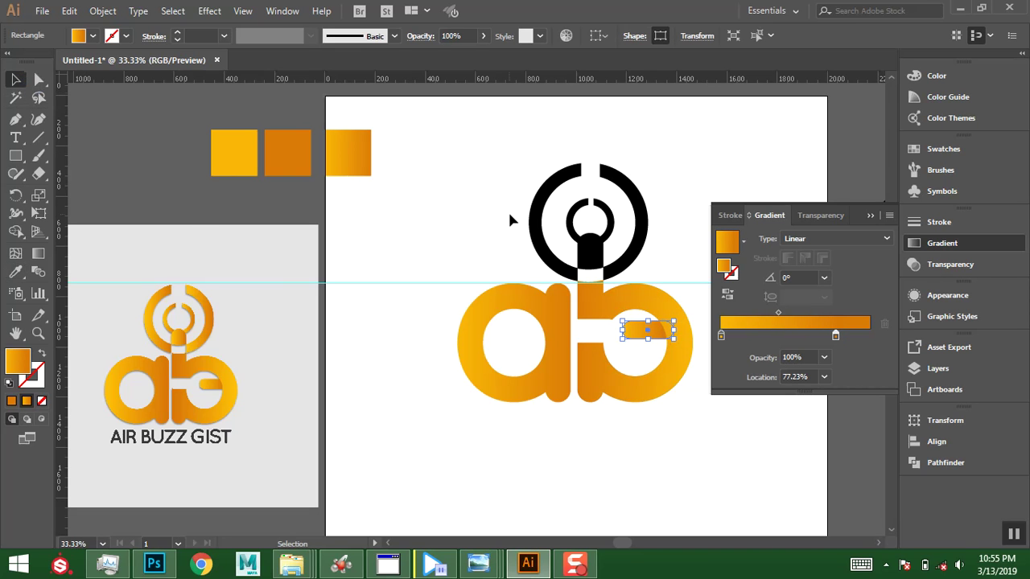
{"action": "left_click", "coordinate": [593, 241]}
Eyedropper the orange gradient onto the dome, outer broken ring group and inner ring, then deselect.
{"action": "left_click", "coordinate": [15, 272]}
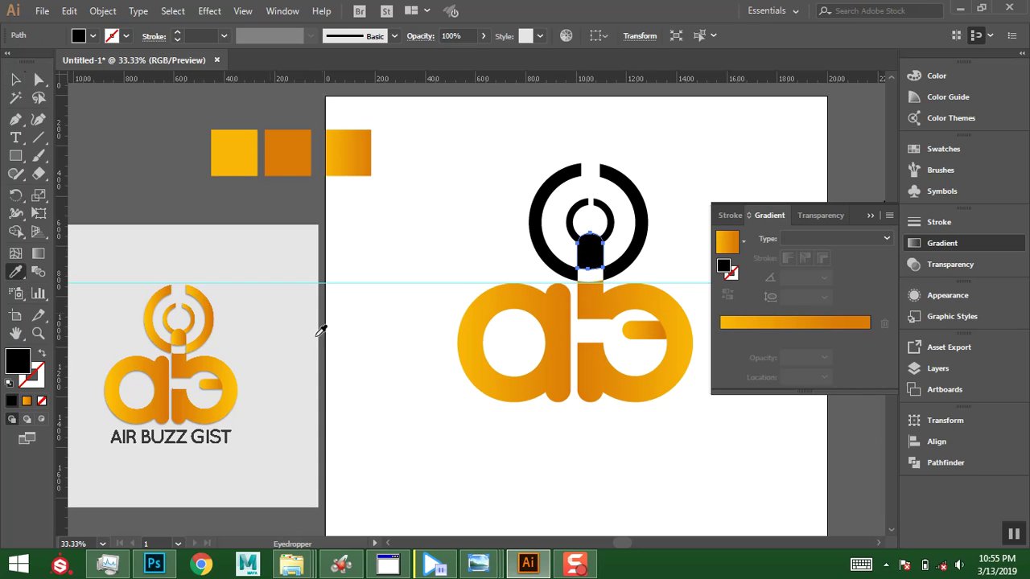
{"action": "left_click", "coordinate": [644, 328]}
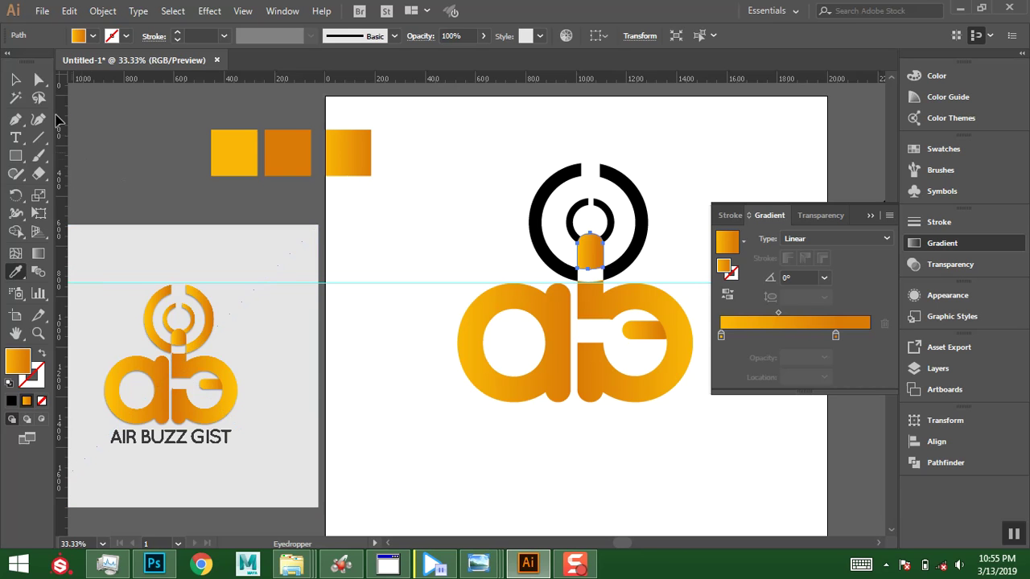
{"action": "left_click", "coordinate": [15, 79]}
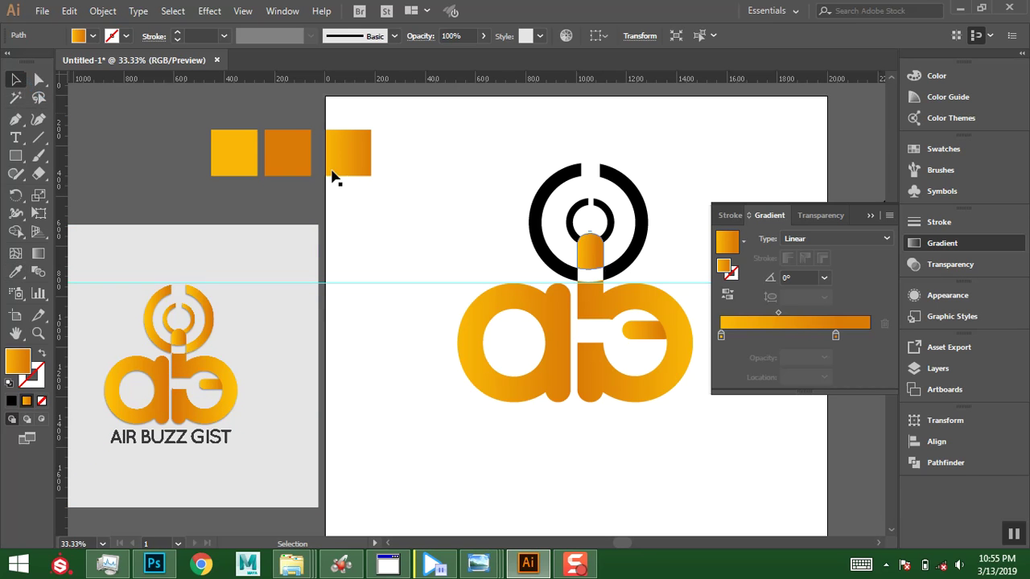
{"action": "left_click", "coordinate": [532, 223]}
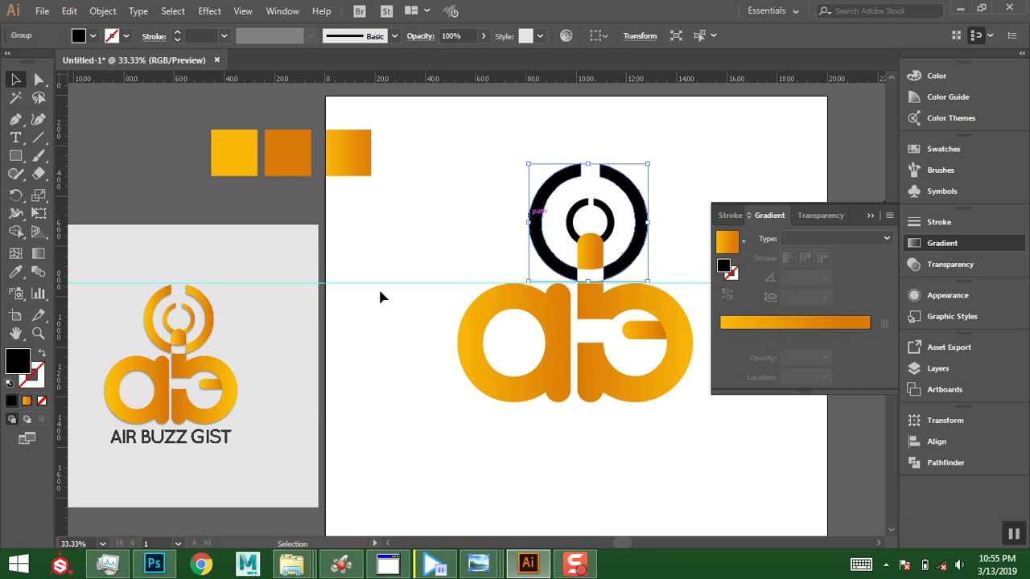
{"action": "left_click", "coordinate": [16, 271]}
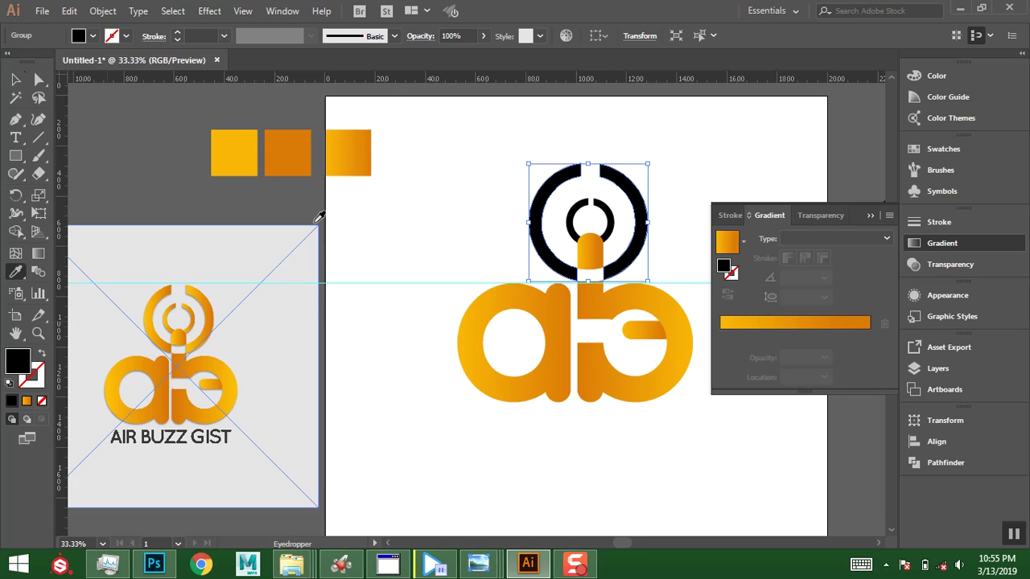
{"action": "left_click", "coordinate": [542, 293]}
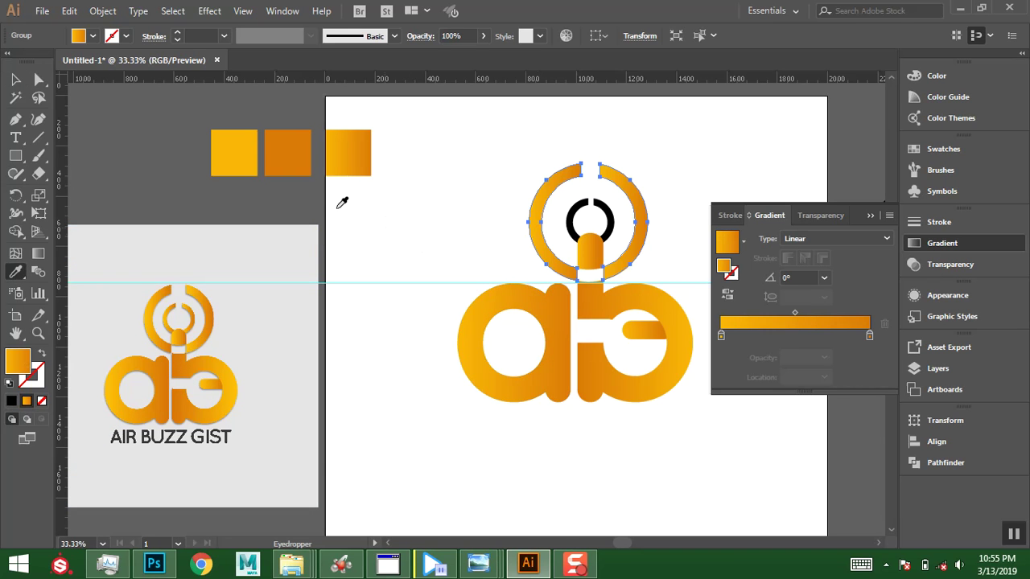
{"action": "left_click", "coordinate": [15, 79]}
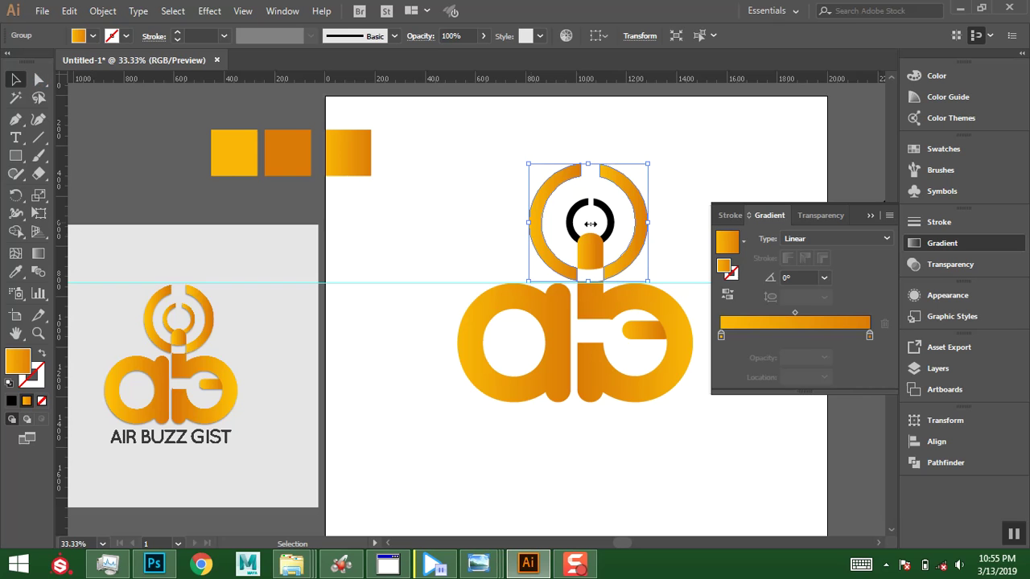
{"action": "left_click", "coordinate": [573, 219]}
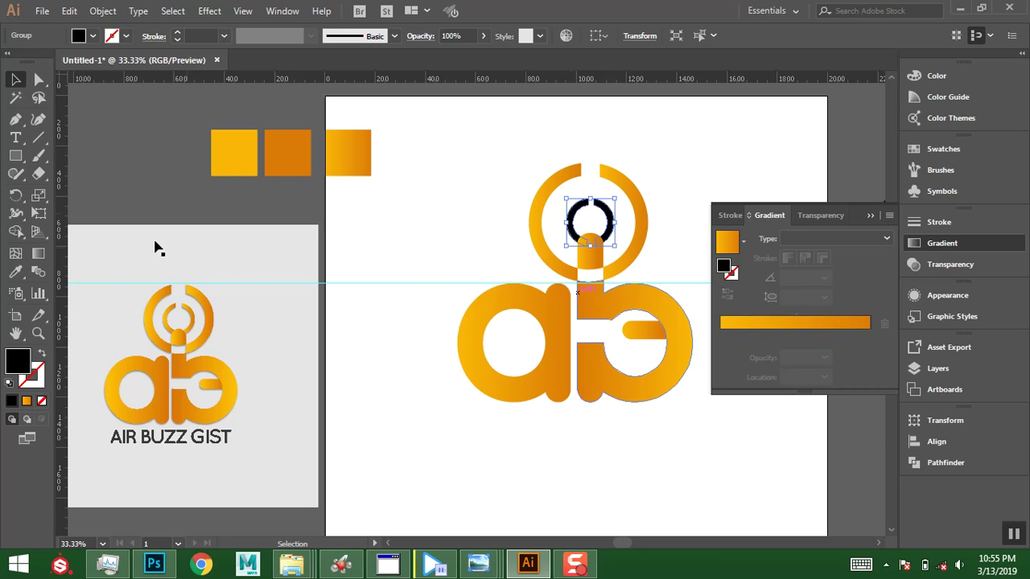
{"action": "left_click", "coordinate": [16, 274]}
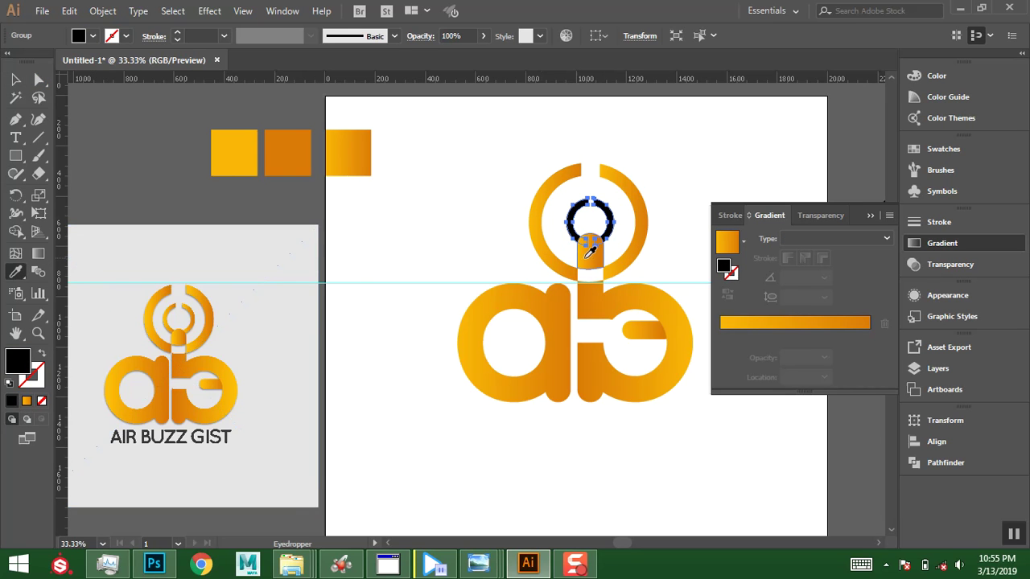
{"action": "left_click", "coordinate": [348, 152]}
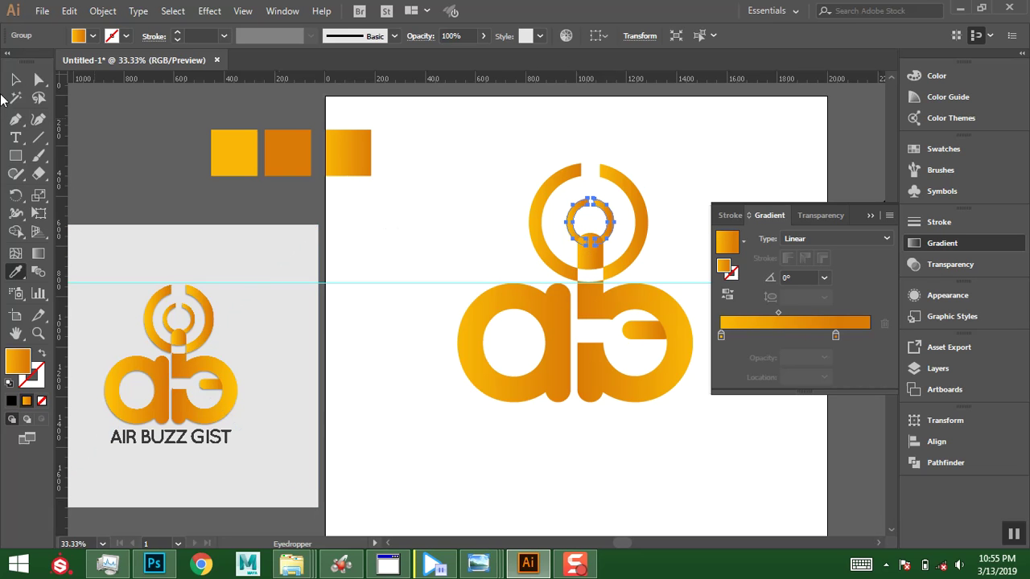
{"action": "left_click", "coordinate": [13, 79]}
{"action": "left_click", "coordinate": [146, 152]}
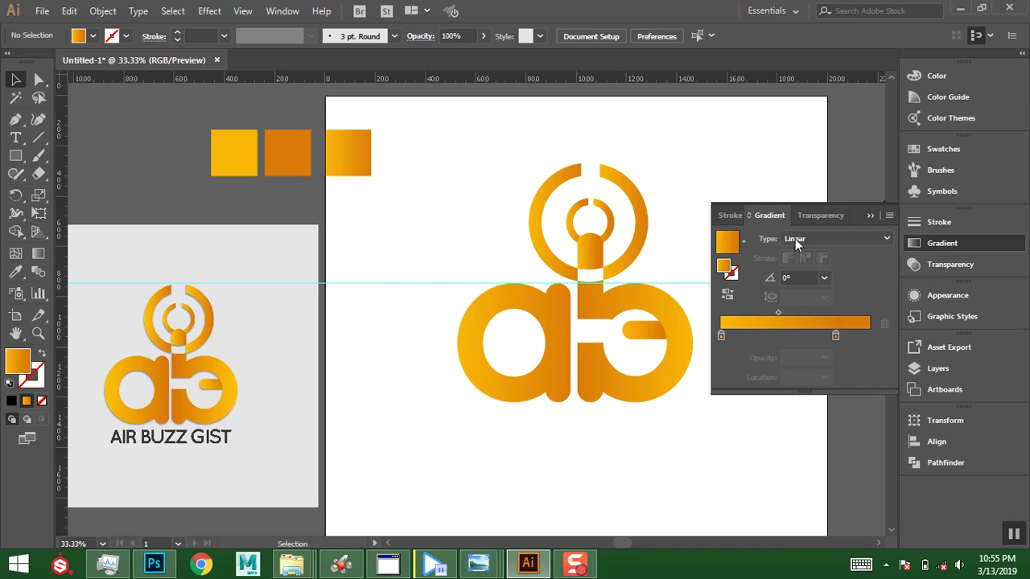
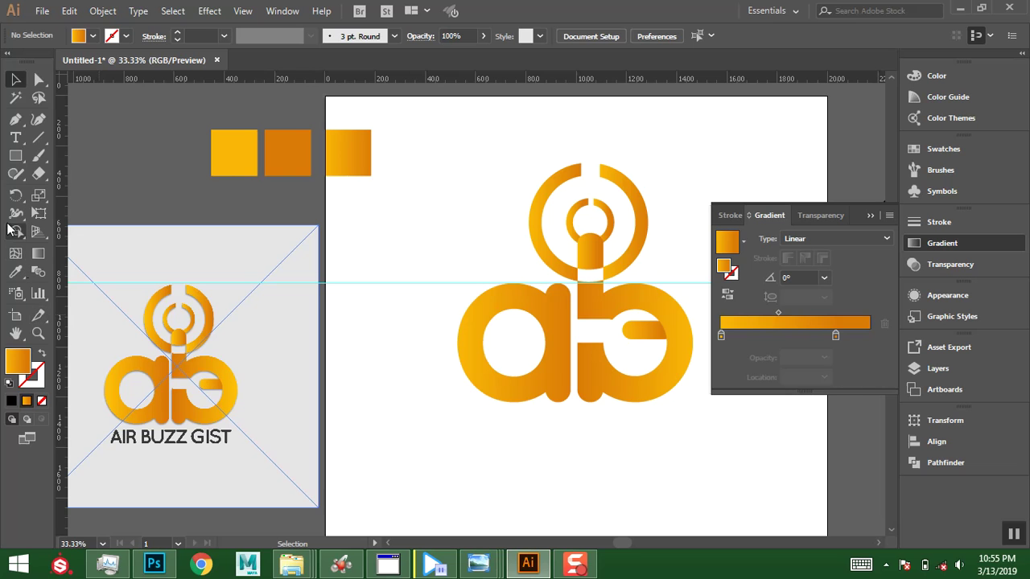
Type 'AIR BUZZ GIST' in Quicksand Bold beneath the orange ab logo.
{"action": "left_click", "coordinate": [16, 138]}
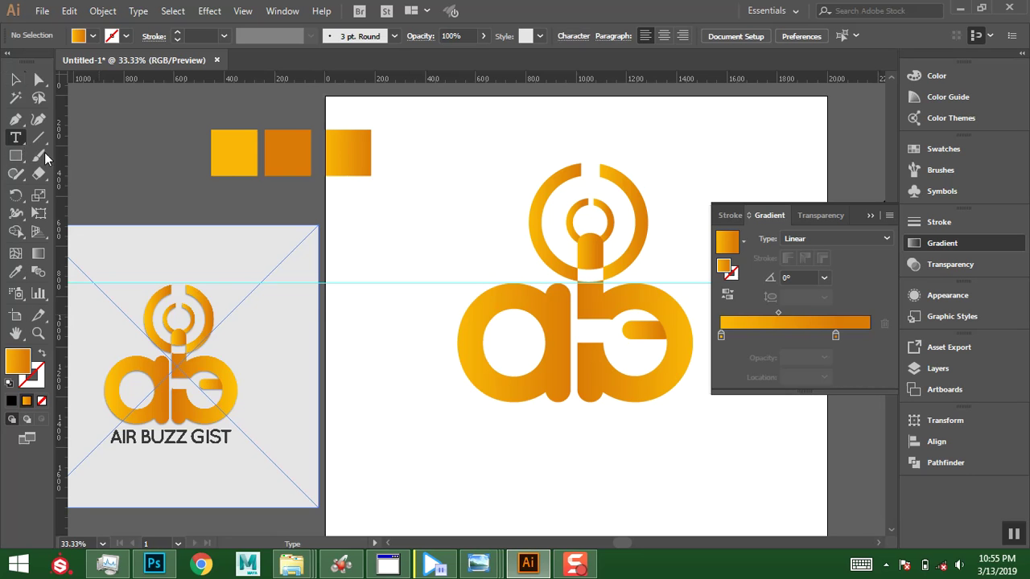
{"action": "left_click", "coordinate": [491, 435]}
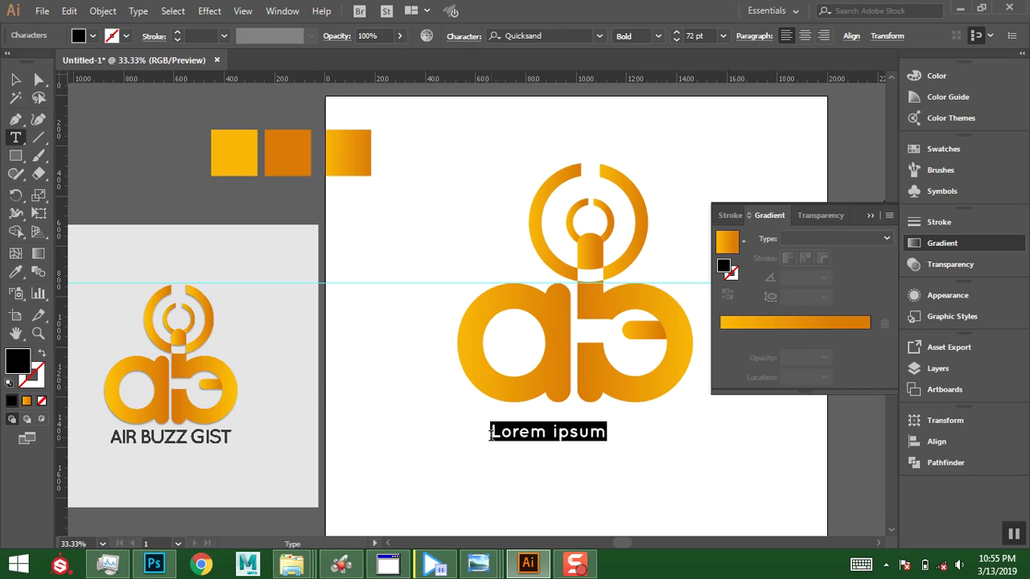
{"action": "type", "text": "AIR"}
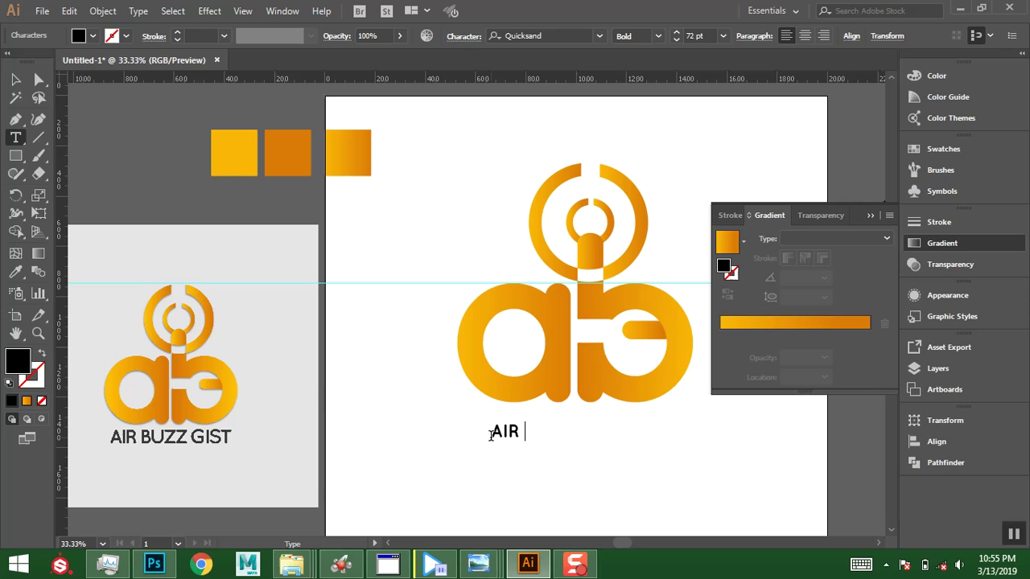
{"action": "type", "text": " BUZZ GIST"}
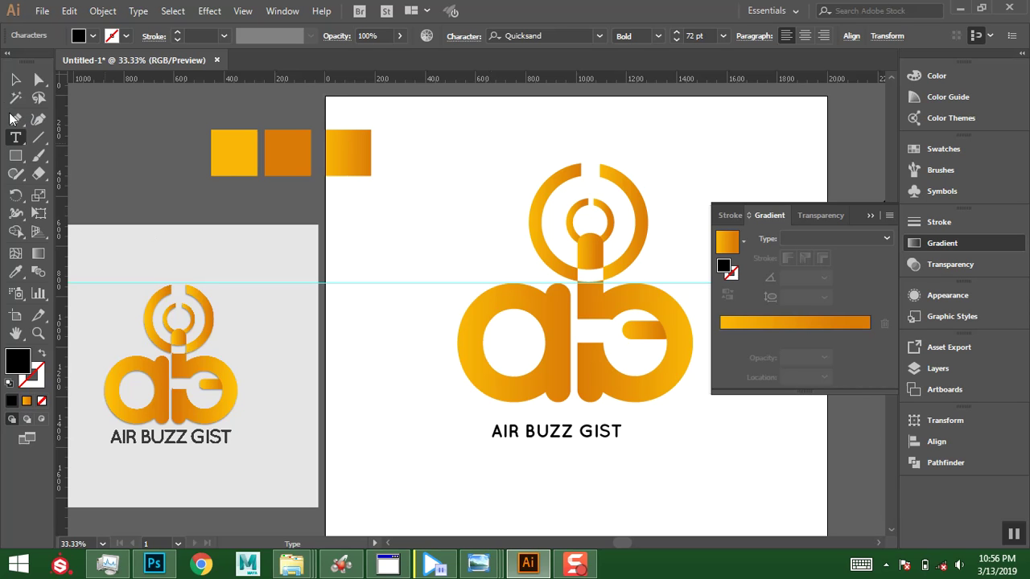
{"action": "left_click", "coordinate": [15, 80]}
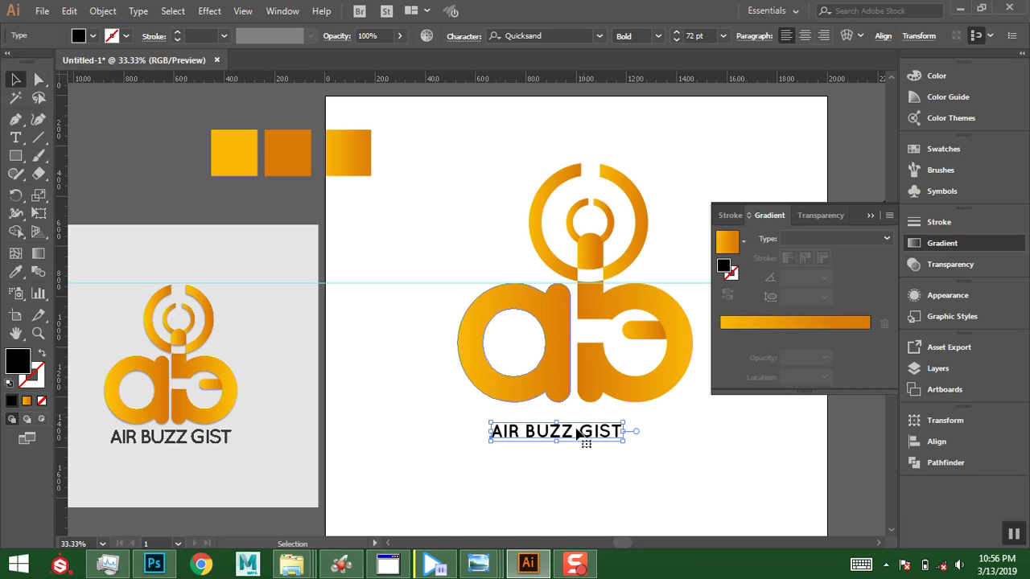
Keep the wordmark's font style set to Quicksand Bold.
{"action": "left_click", "coordinate": [659, 36]}
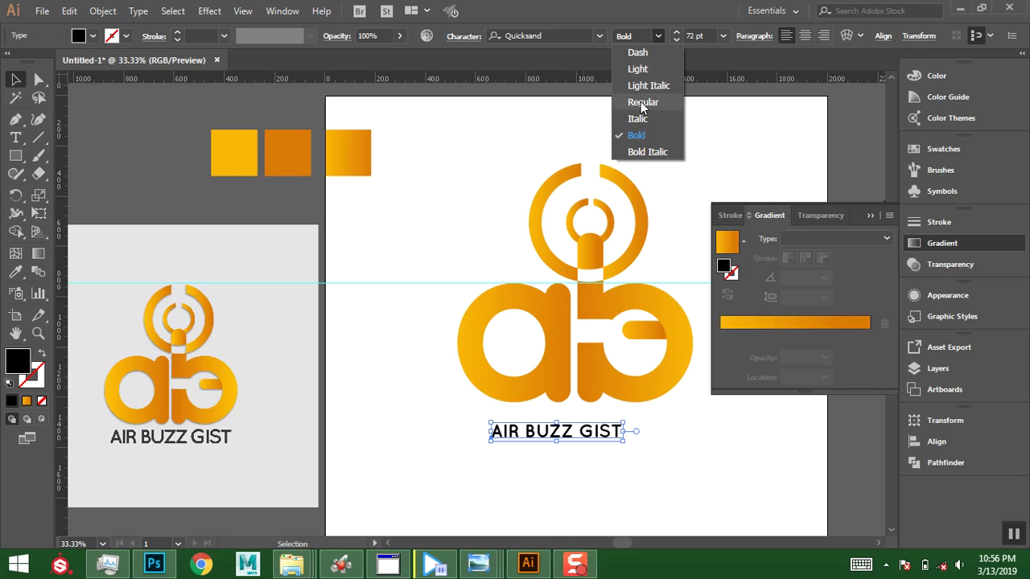
{"action": "key", "text": "Escape"}
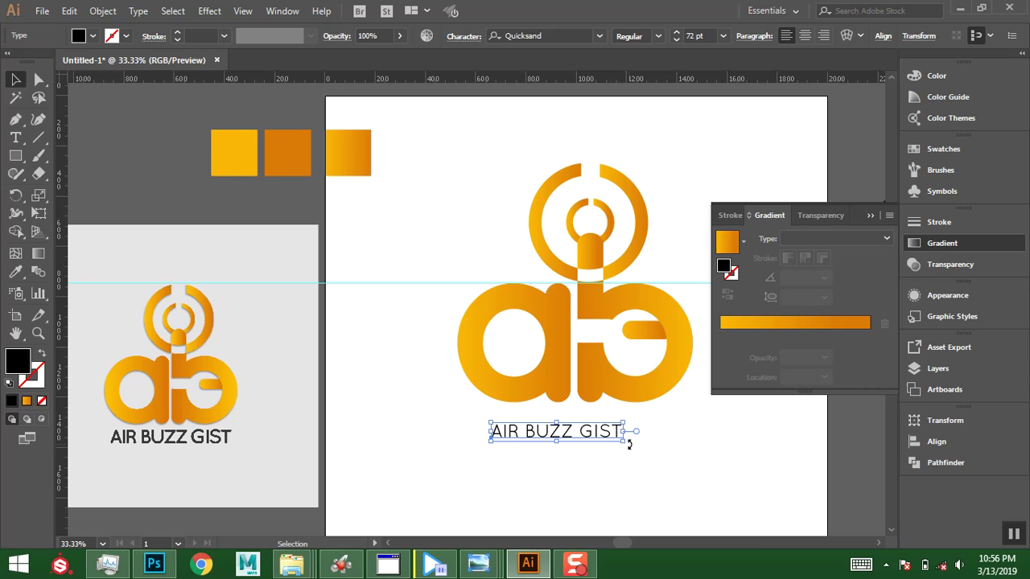
{"action": "left_click", "coordinate": [658, 36]}
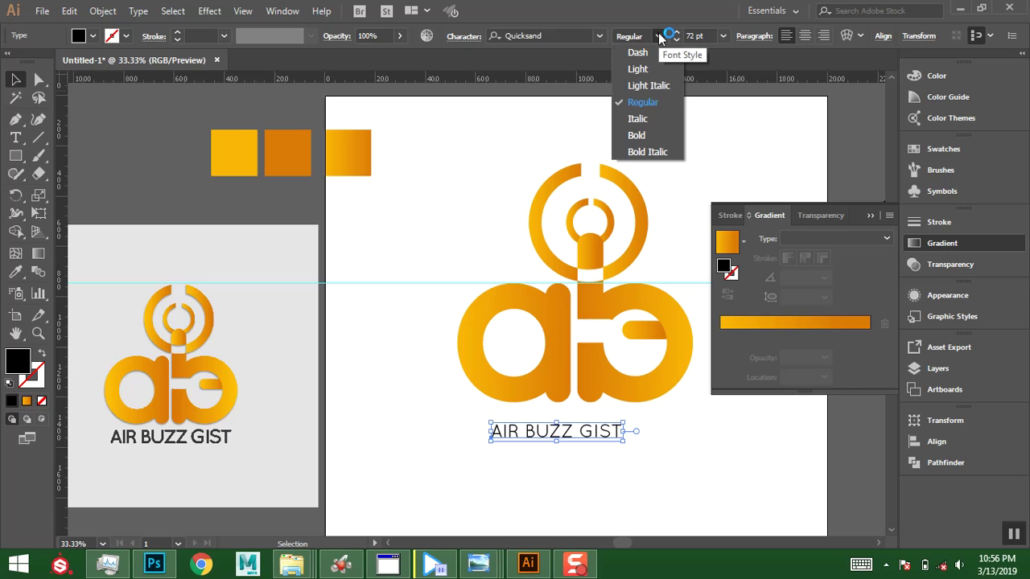
{"action": "left_click", "coordinate": [637, 134]}
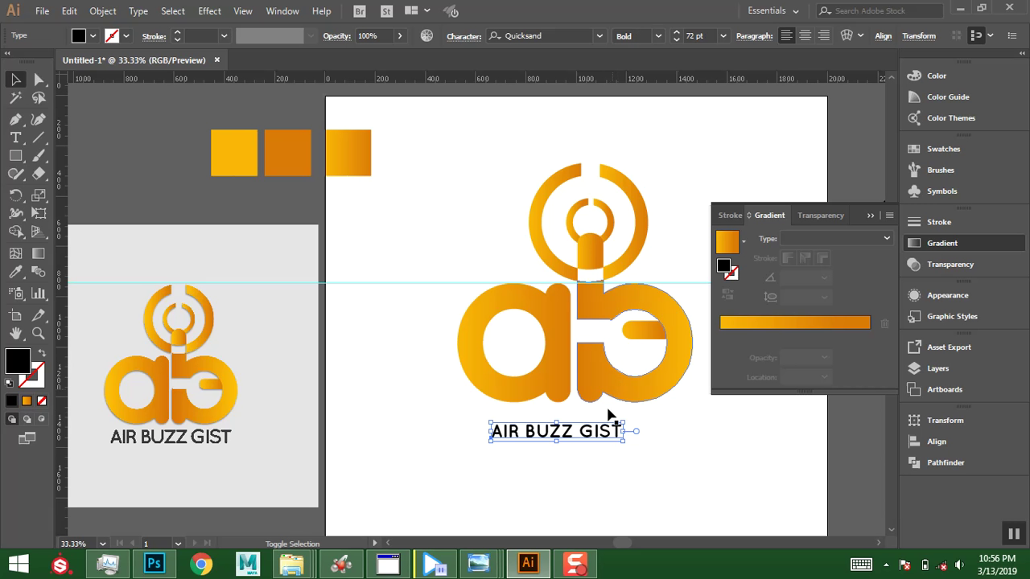
Enlarge the wordmark to about 118 pt and centre it under the logo.
{"action": "left_click_drag", "start_coordinate": [626, 420], "coordinate": [666, 410]}
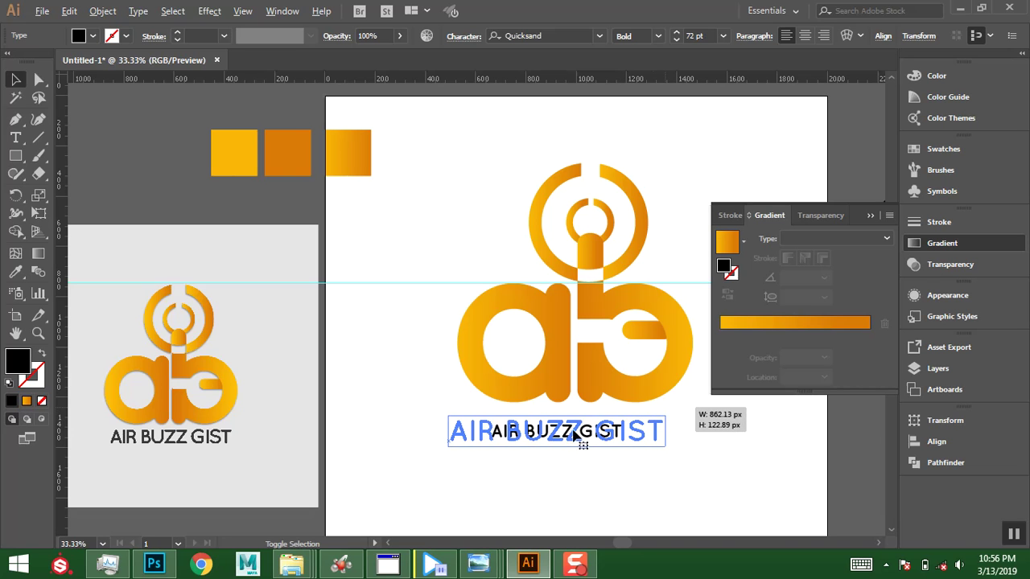
{"action": "left_click_drag", "start_coordinate": [567, 432], "coordinate": [595, 431]}
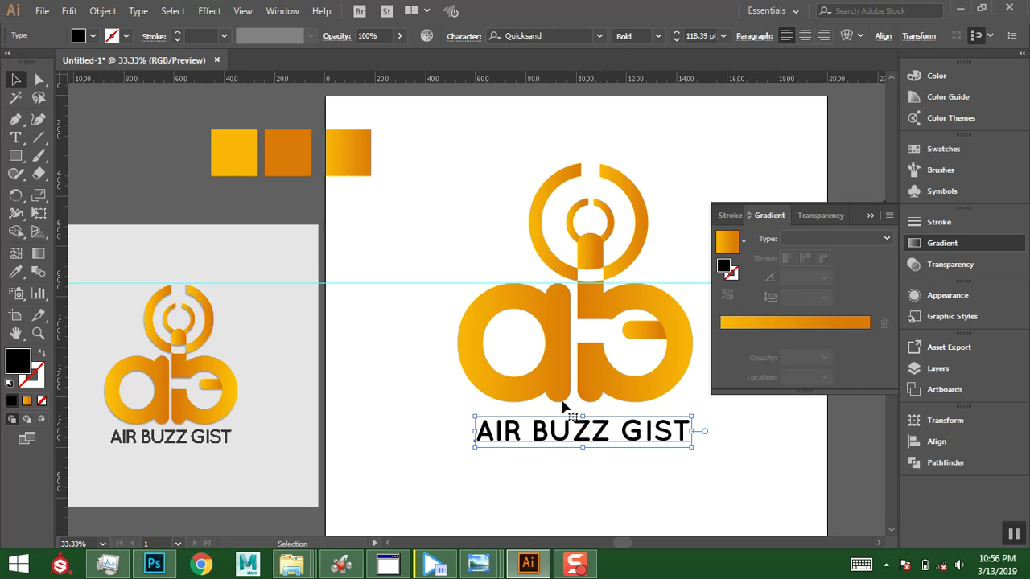
{"action": "left_click", "coordinate": [416, 246]}
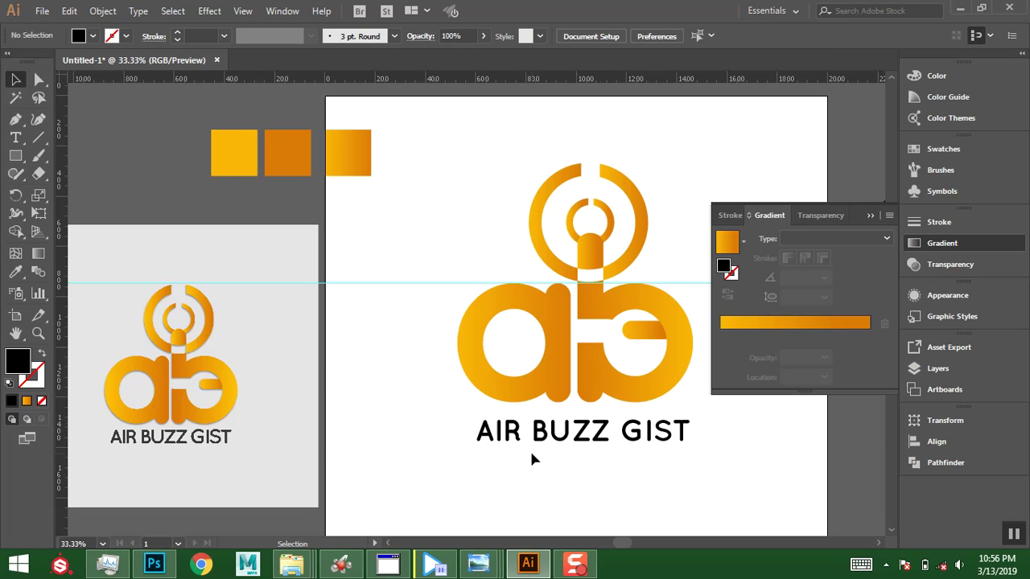
Nudge the AIR BUZZ GIST wordmark up closer to the logo.
{"action": "left_click", "coordinate": [871, 215]}
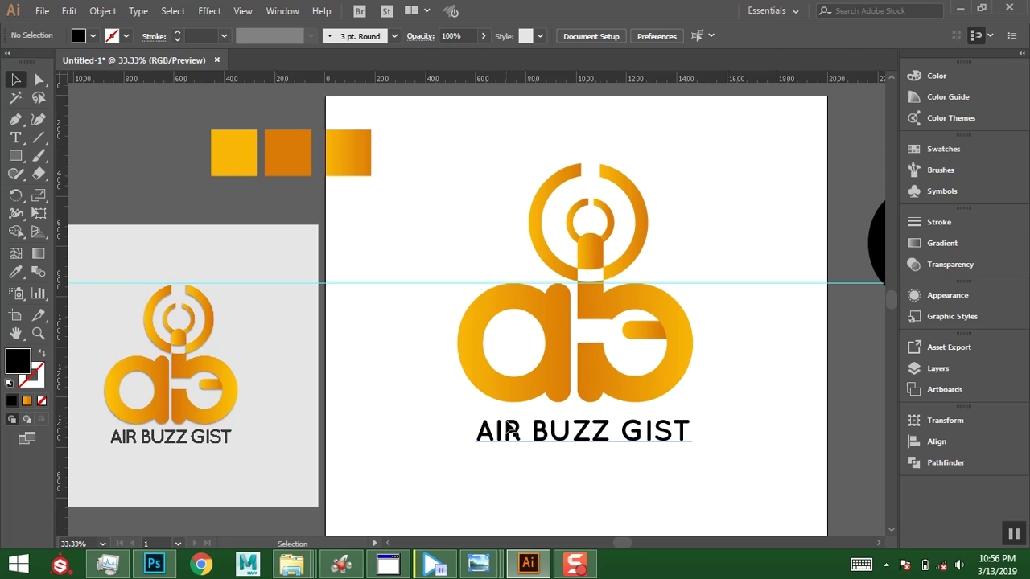
{"action": "left_click", "coordinate": [568, 433]}
{"action": "key", "text": "shift+Up"}
{"action": "key", "text": "shift+Up"}
{"action": "key", "text": "shift+Up"}
{"action": "key", "text": "shift+Up"}
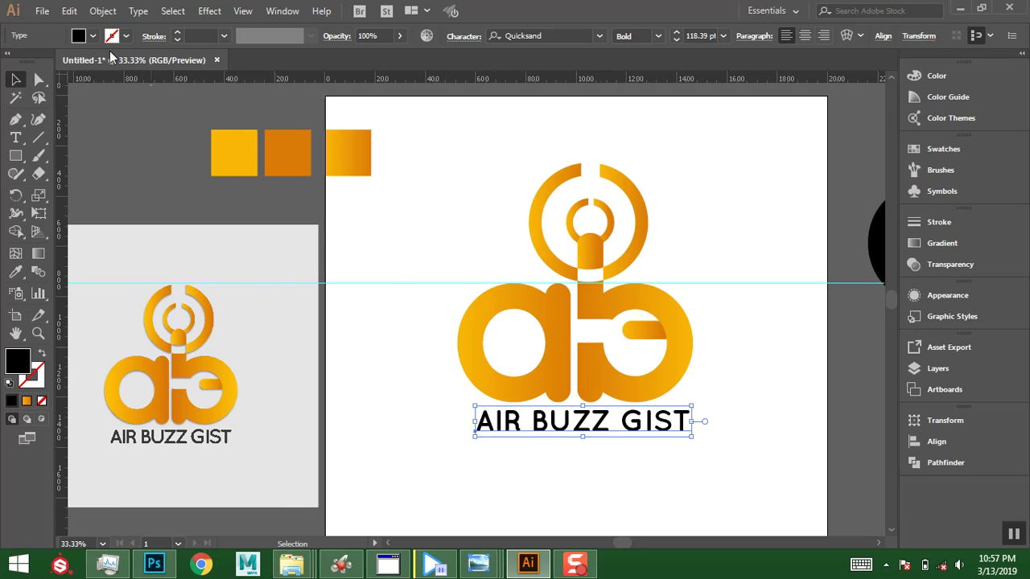
Colour the wordmark dark grey (R51 G51 B51), then bring Photoshop forward.
{"action": "left_click", "coordinate": [93, 37]}
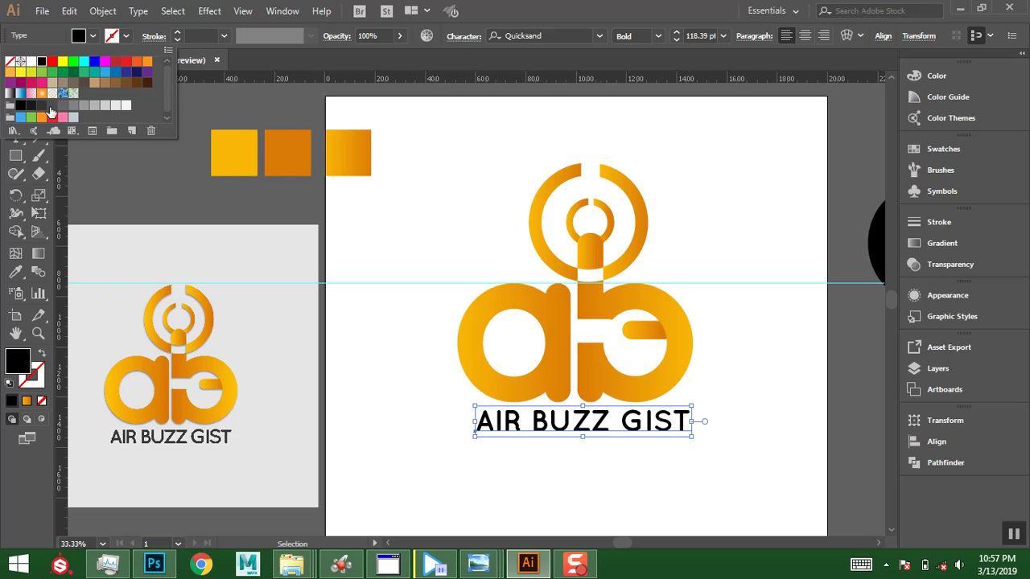
{"action": "left_click", "coordinate": [42, 106]}
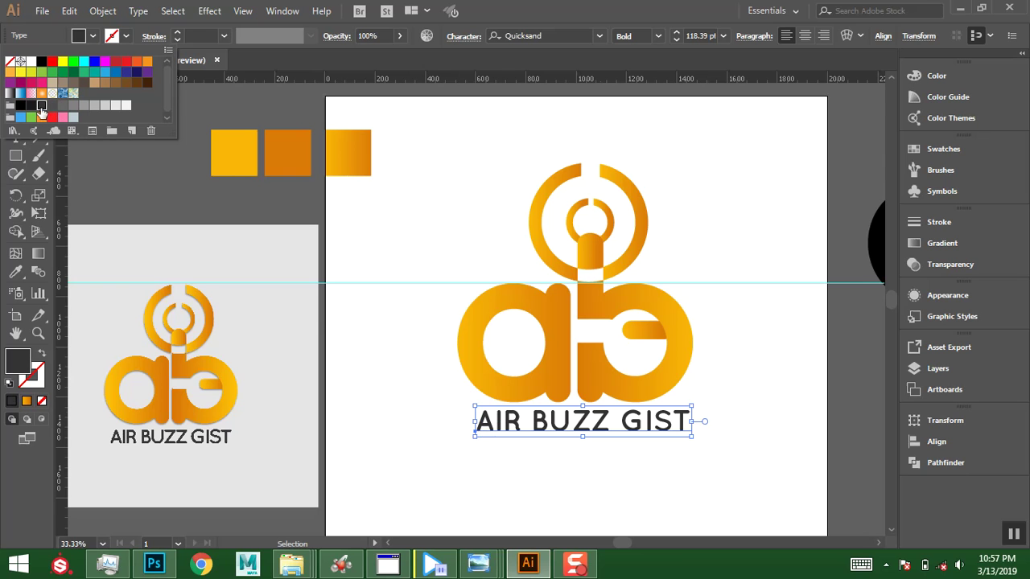
{"action": "left_click", "coordinate": [383, 392]}
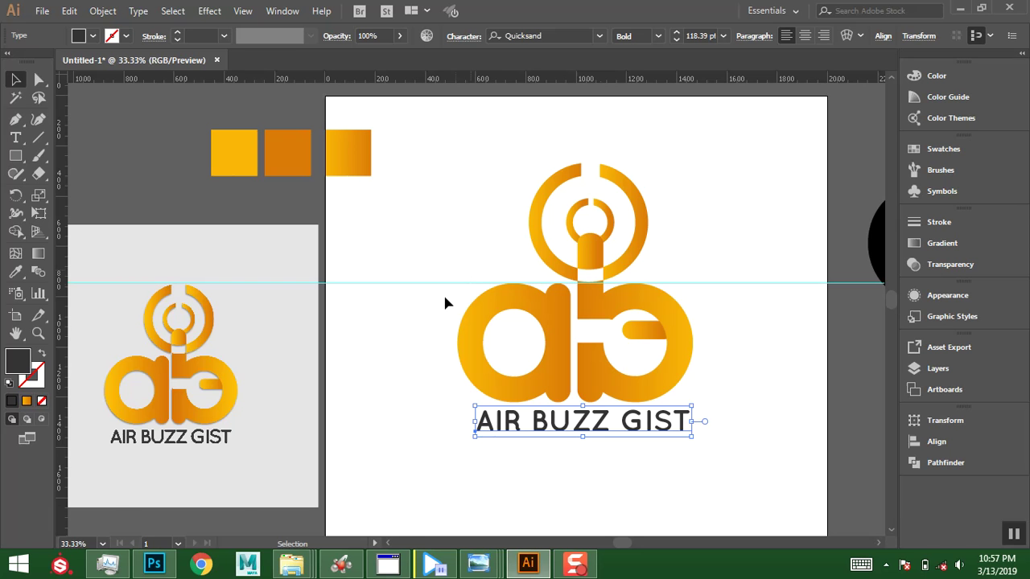
{"action": "left_click", "coordinate": [154, 564]}
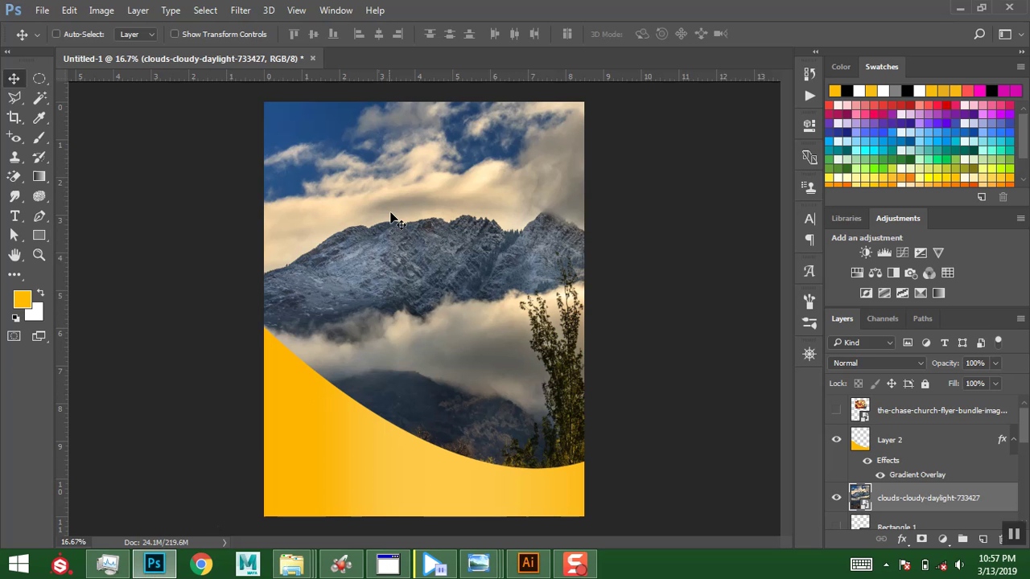
Create a new 2000 × 2000 pixel document at 100 pixels per inch.
{"action": "left_click", "coordinate": [42, 10]}
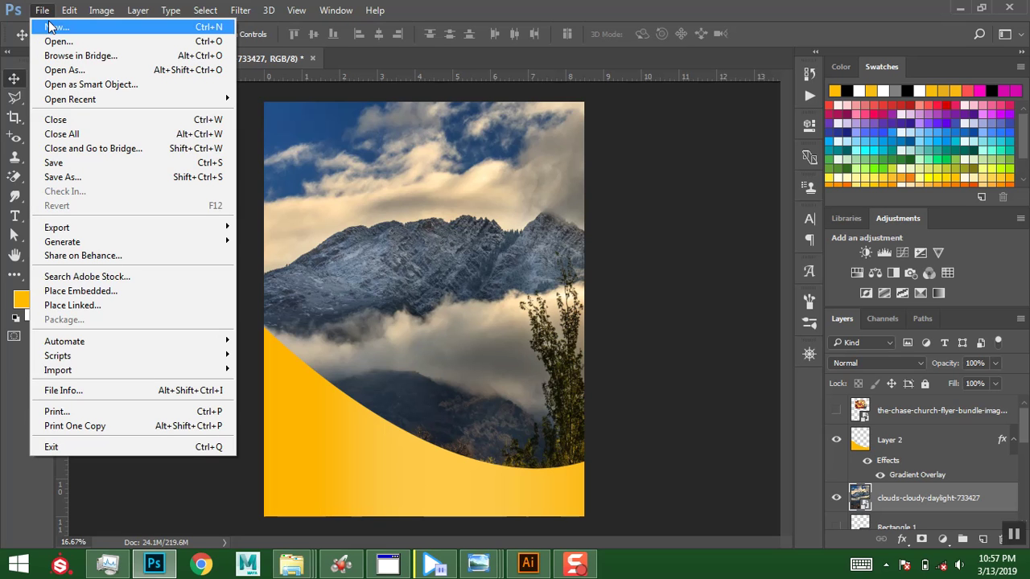
{"action": "left_click", "coordinate": [50, 27]}
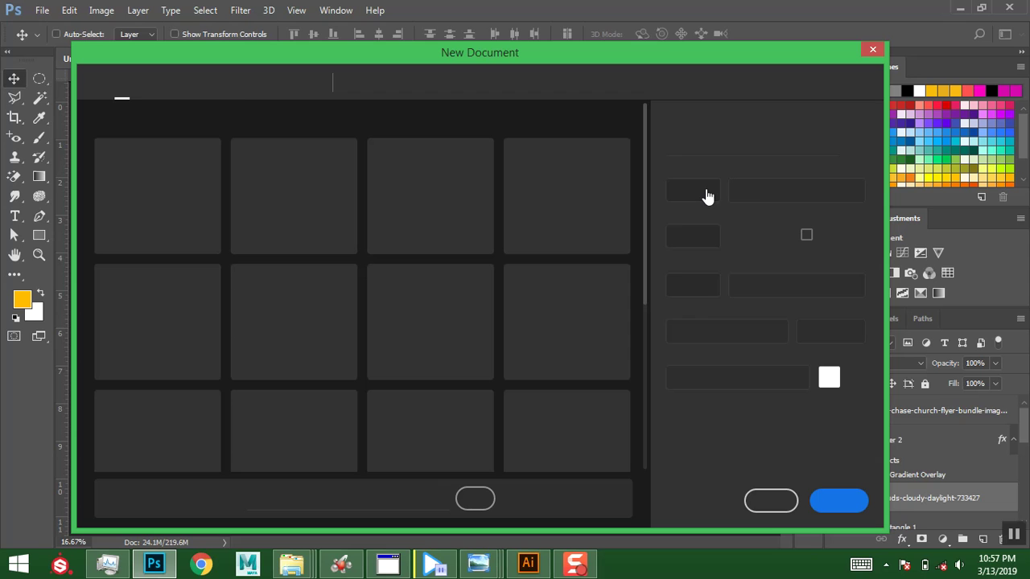
{"action": "left_click", "coordinate": [852, 196]}
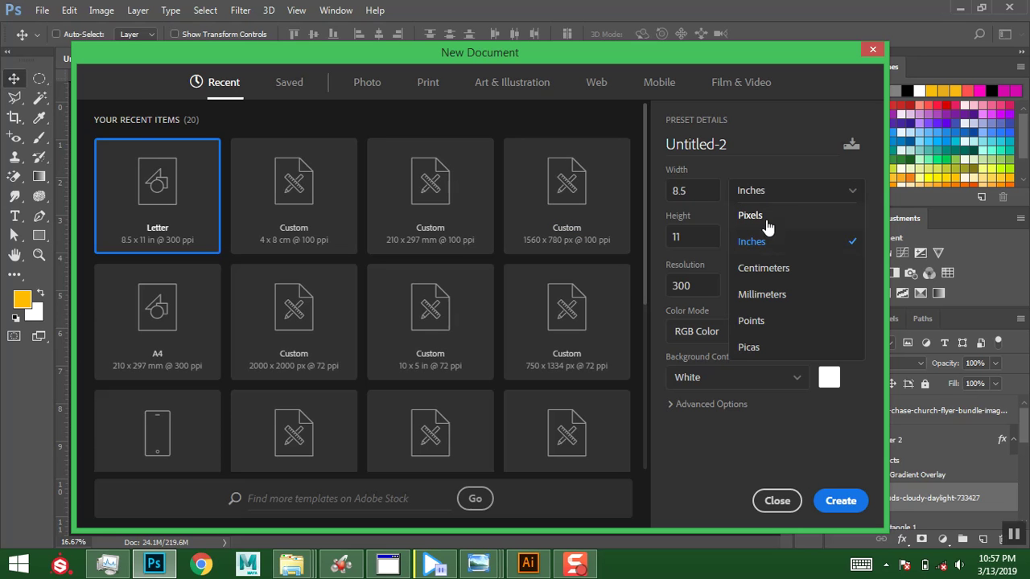
{"action": "left_click", "coordinate": [749, 215]}
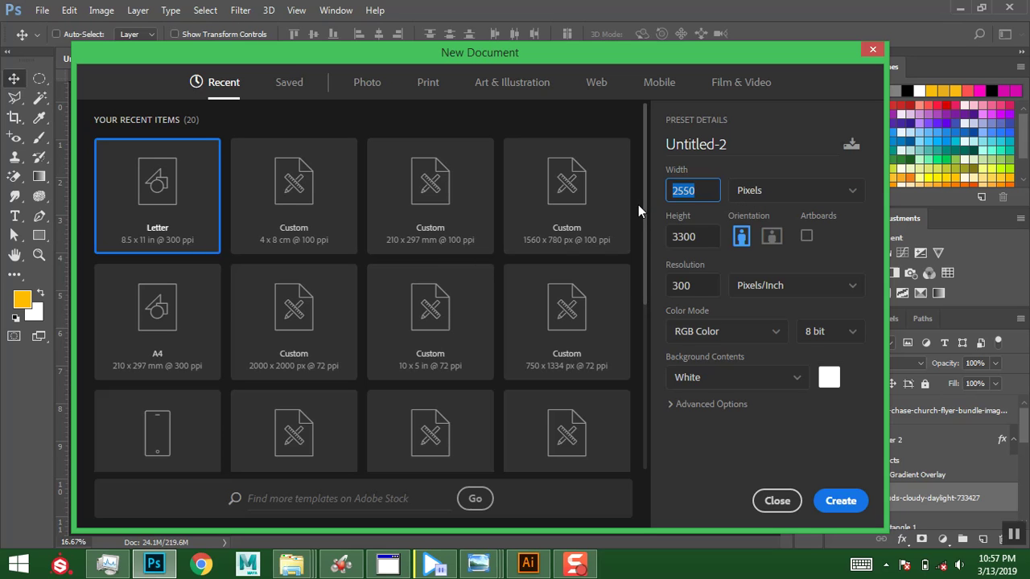
{"action": "type", "text": "2000"}
{"action": "key", "text": "Tab"}
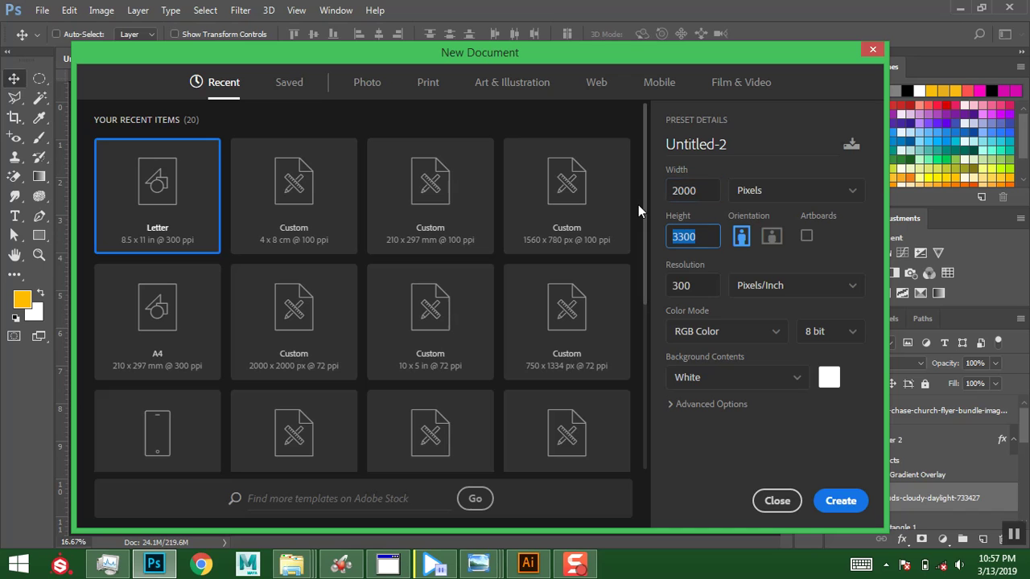
{"action": "type", "text": "2000"}
{"action": "key", "text": "Tab"}
{"action": "type", "text": "100"}
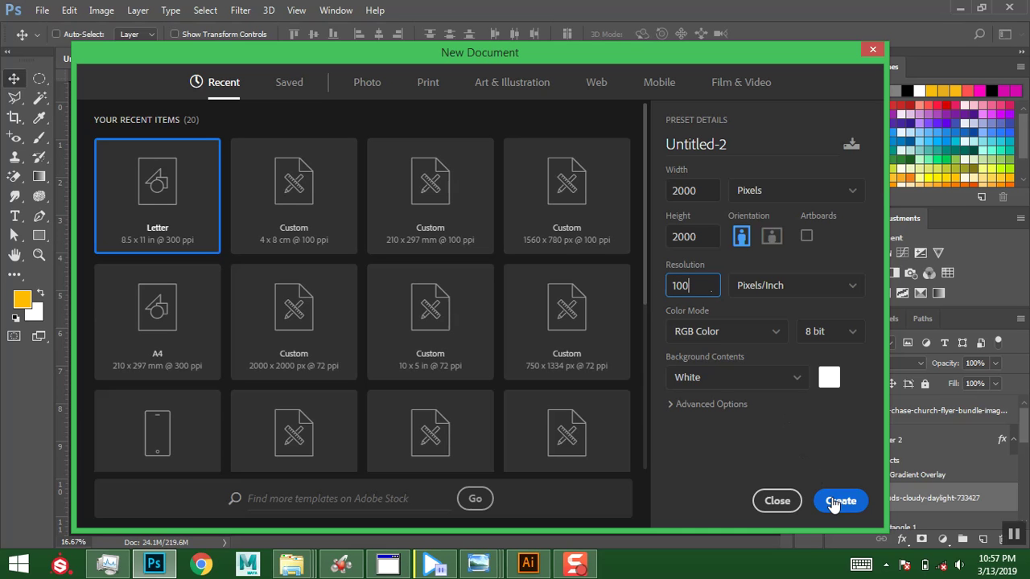
{"action": "left_click", "coordinate": [833, 502]}
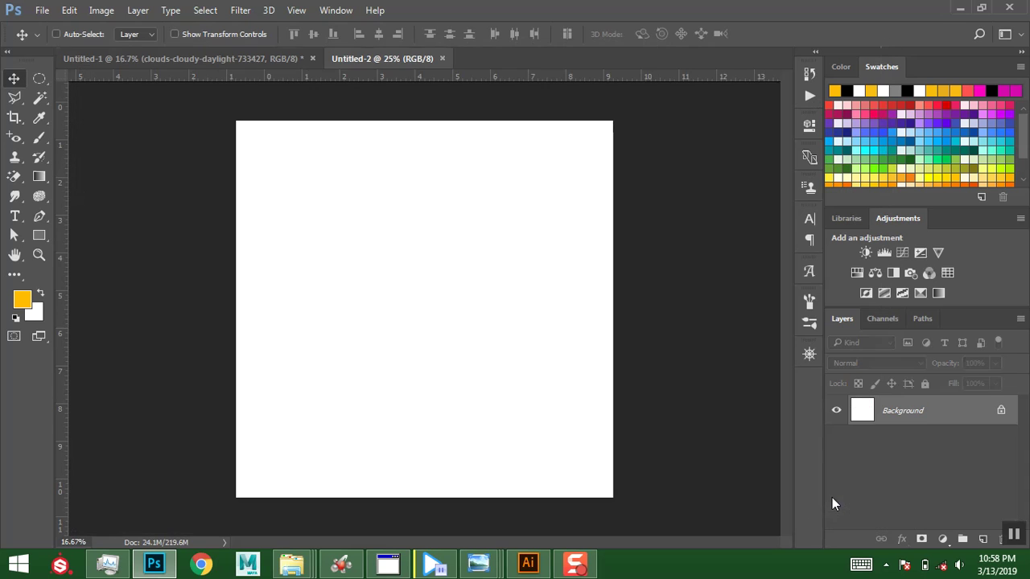
Unlock the background as Layer 0 and add a Gradient Overlay effect.
{"action": "left_click", "coordinate": [1002, 411]}
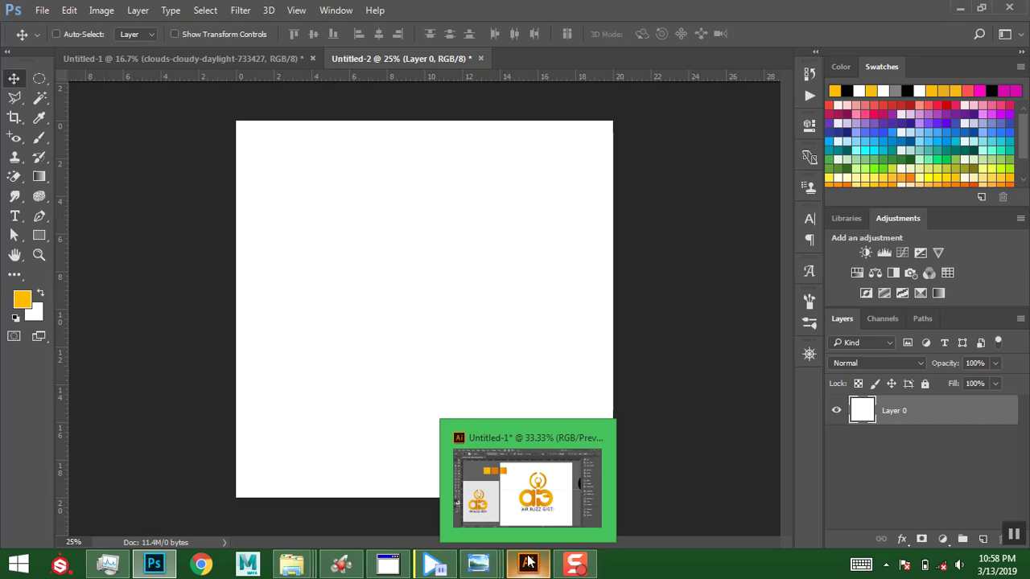
{"action": "left_click", "coordinate": [901, 538]}
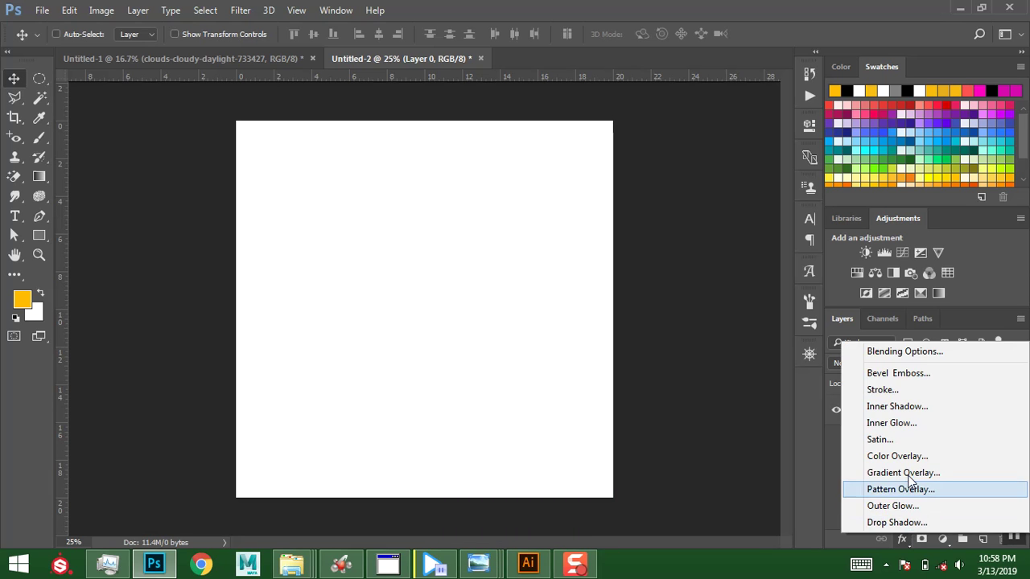
{"action": "left_click", "coordinate": [909, 478]}
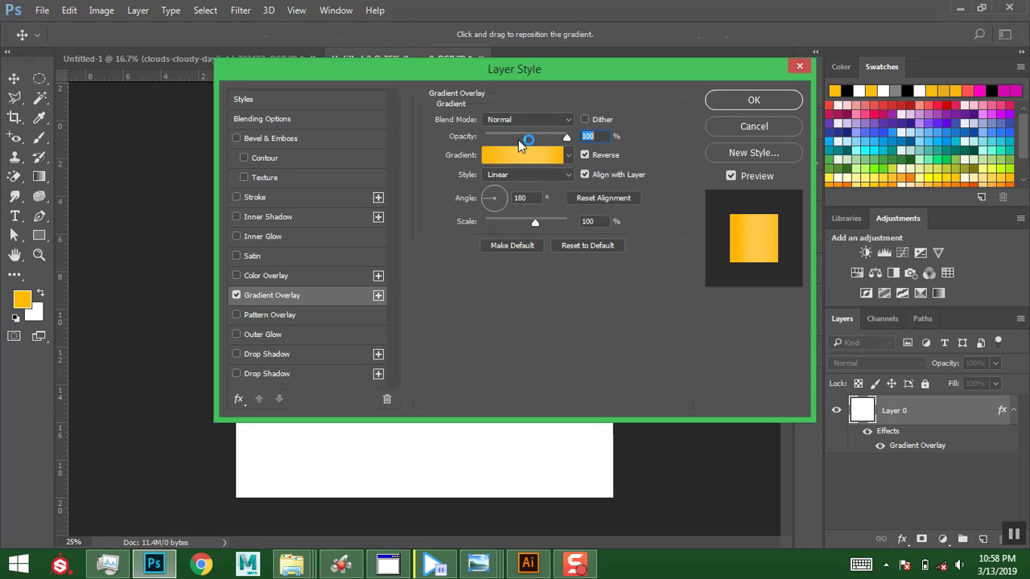
{"action": "left_click_drag", "start_coordinate": [531, 72], "coordinate": [648, 137]}
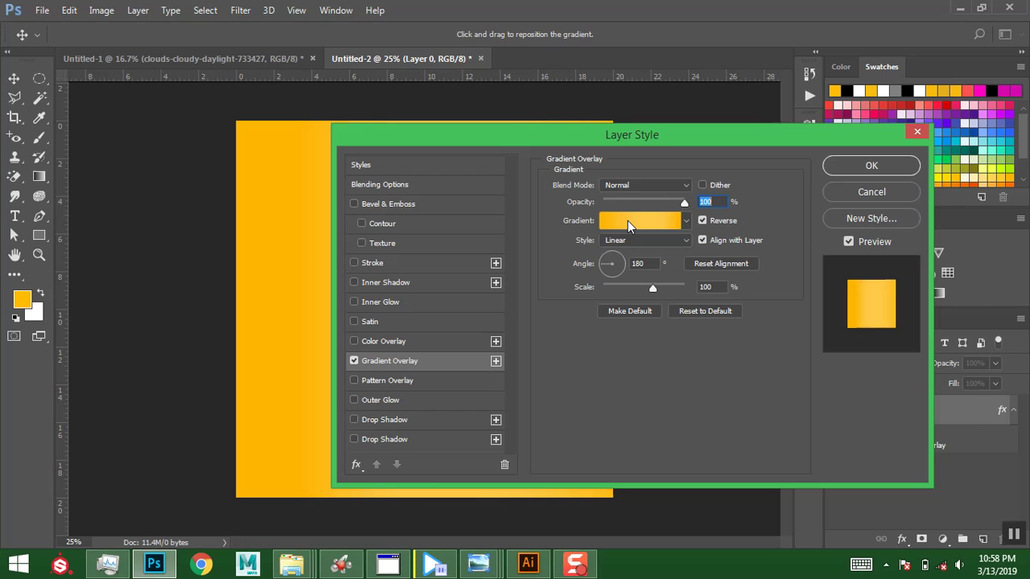
Edit the overlay gradient to run from white to light grey d5d5d5.
{"action": "left_click", "coordinate": [627, 220]}
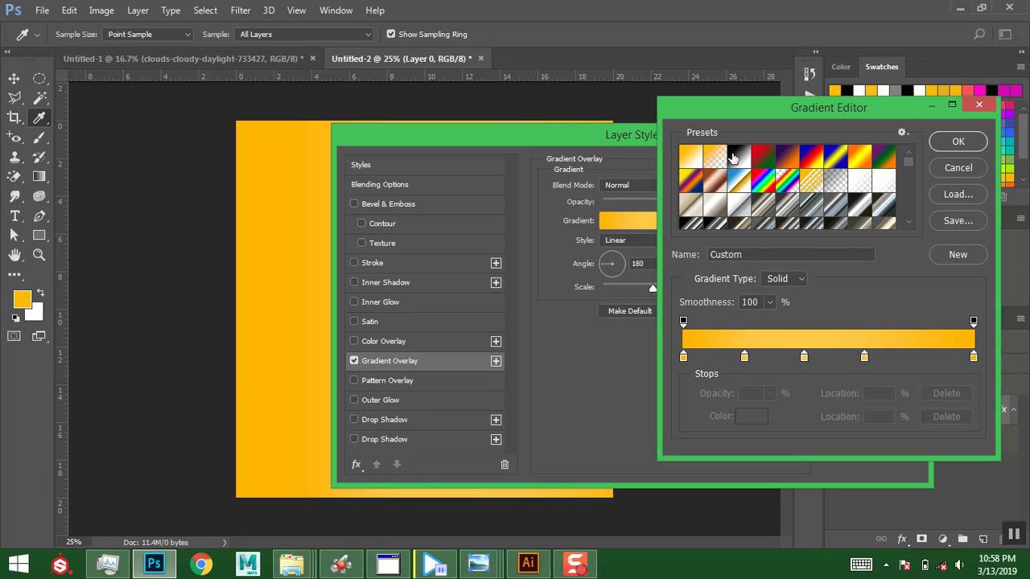
{"action": "left_click", "coordinate": [739, 159]}
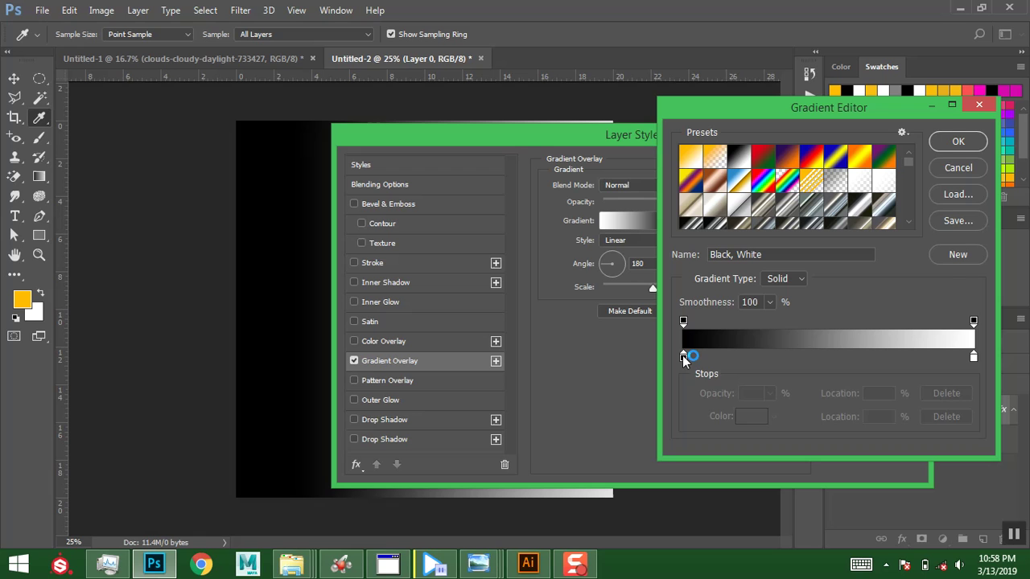
{"action": "left_click", "coordinate": [683, 359]}
{"action": "left_click", "coordinate": [744, 416]}
{"action": "left_click_drag", "start_coordinate": [544, 248], "coordinate": [521, 211]}
{"action": "left_click", "coordinate": [869, 172]}
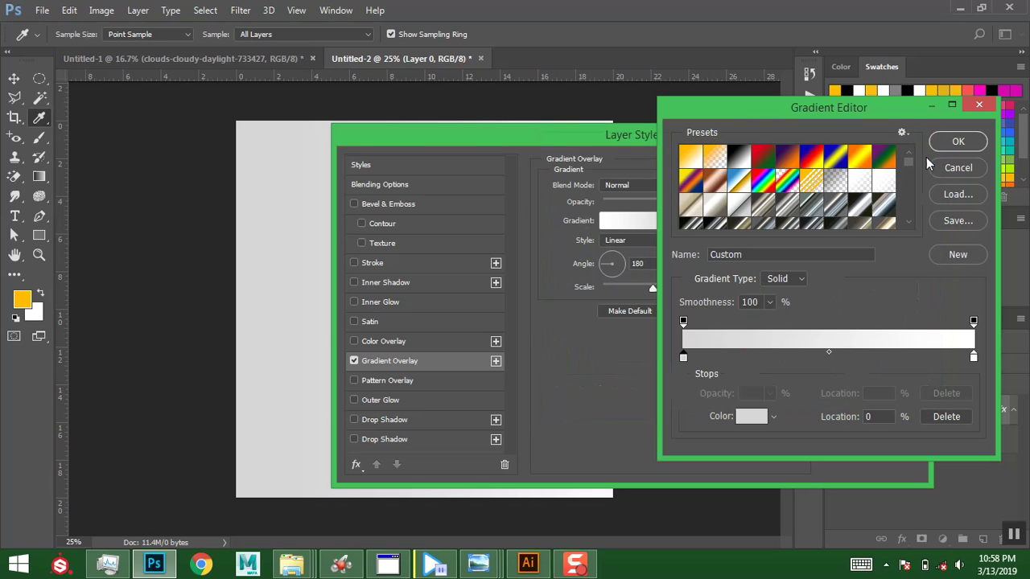
{"action": "left_click", "coordinate": [961, 142]}
Set the gradient overlay style to Radial and apply it to Layer 0.
{"action": "left_click", "coordinate": [686, 239]}
{"action": "left_click", "coordinate": [638, 264]}
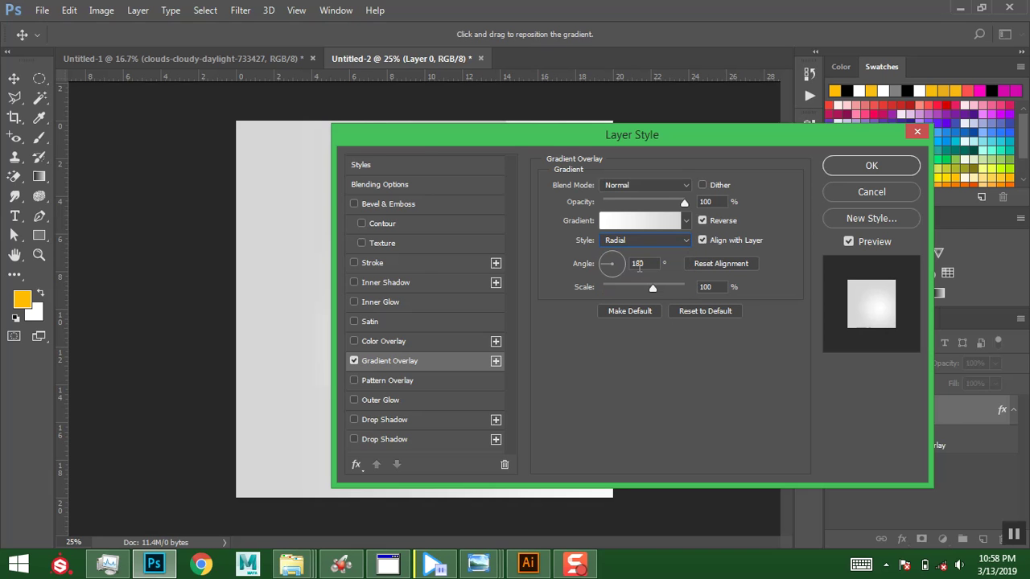
{"action": "left_click_drag", "start_coordinate": [612, 138], "coordinate": [839, 141]}
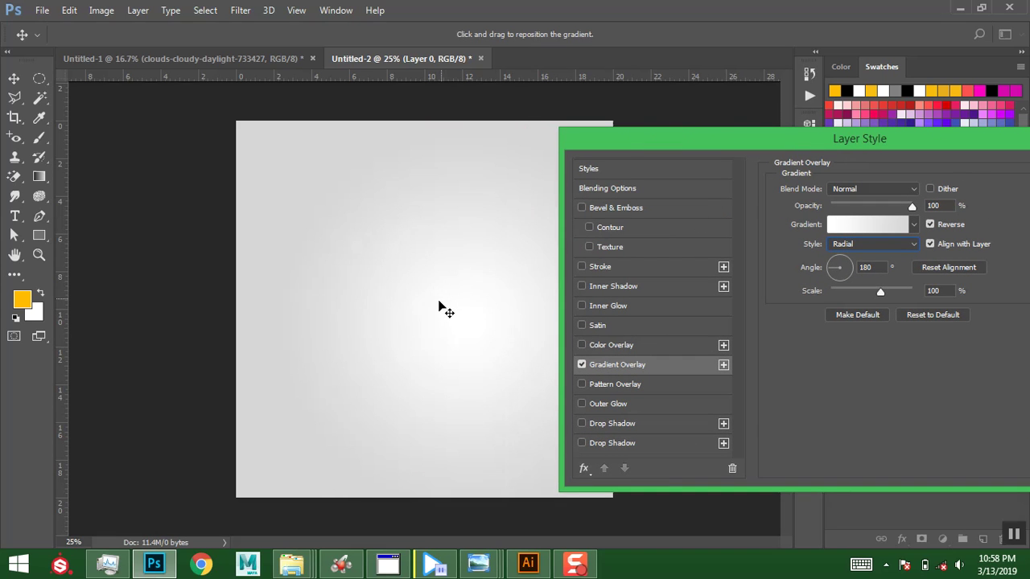
{"action": "left_click_drag", "start_coordinate": [795, 143], "coordinate": [666, 169]}
{"action": "left_click", "coordinate": [957, 201]}
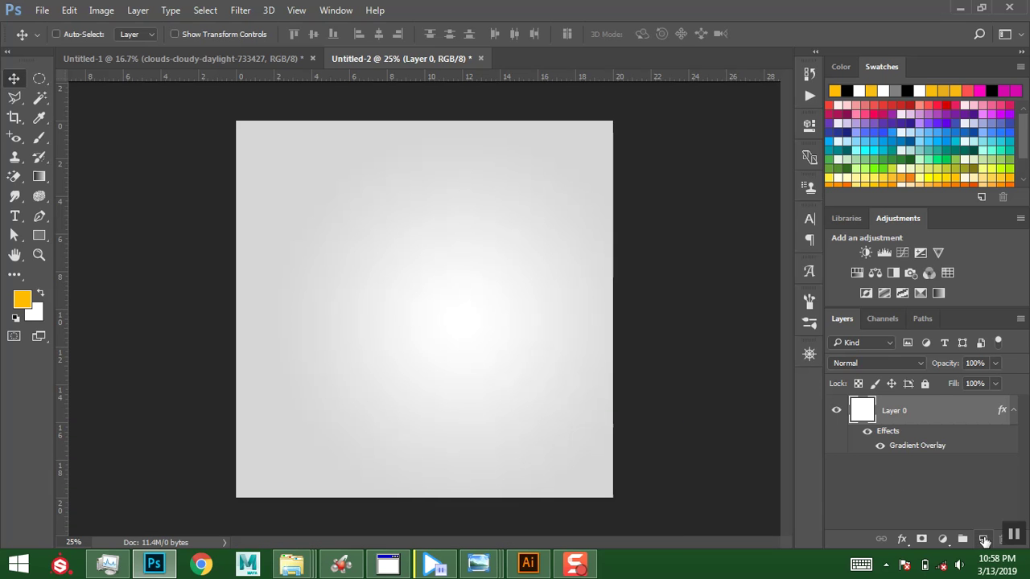
Add Layer 1 and stamp the visible radial background into it with Ctrl+Alt+Shift+E.
{"action": "left_click", "coordinate": [983, 540]}
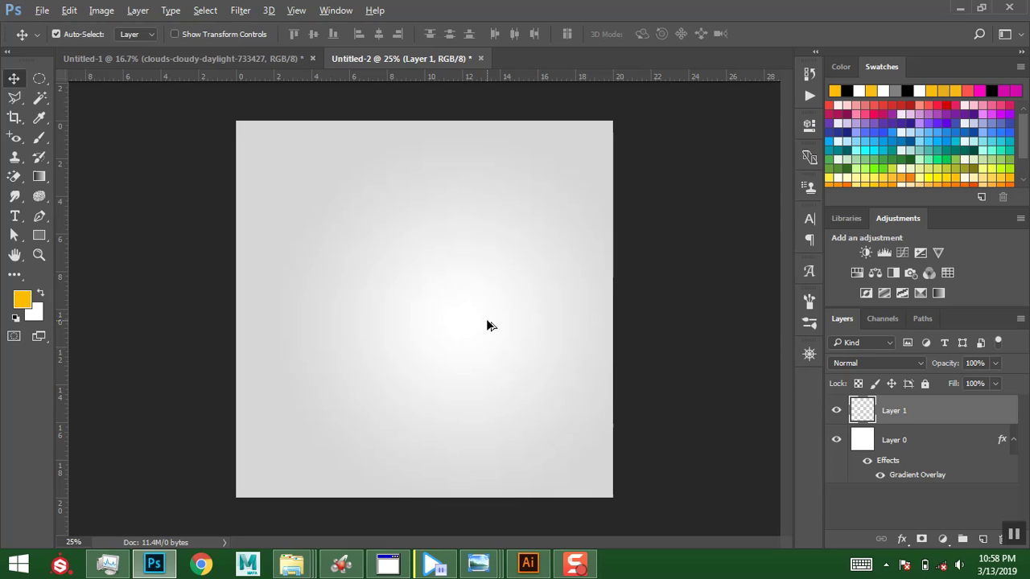
{"action": "key", "text": "ctrl"}
{"action": "key", "text": "ctrl+alt+shift+e"}
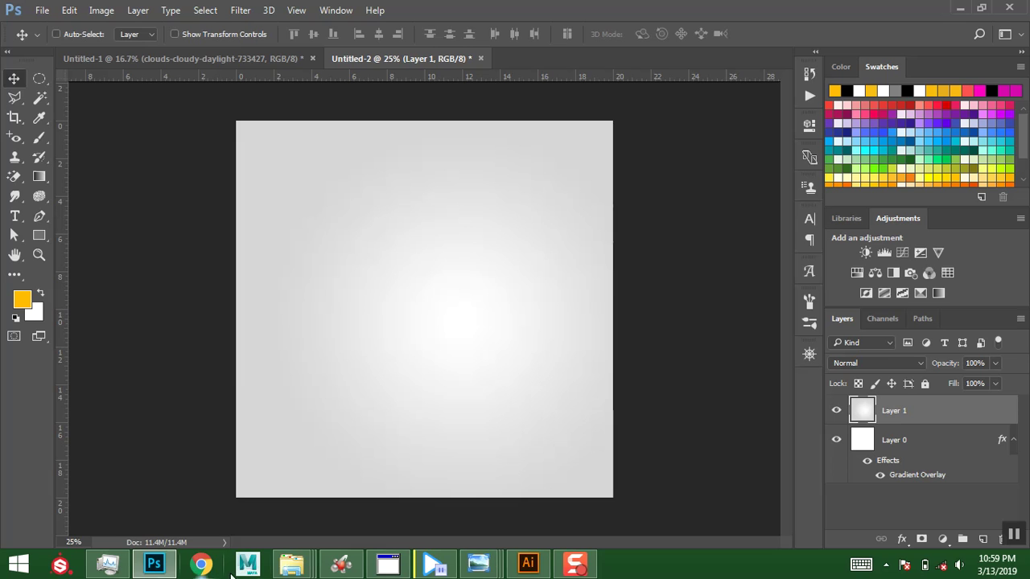
In Illustrator, select the whole orange ab logo and drag it to Photoshop.
{"action": "mouse_move", "coordinate": [492, 566]}
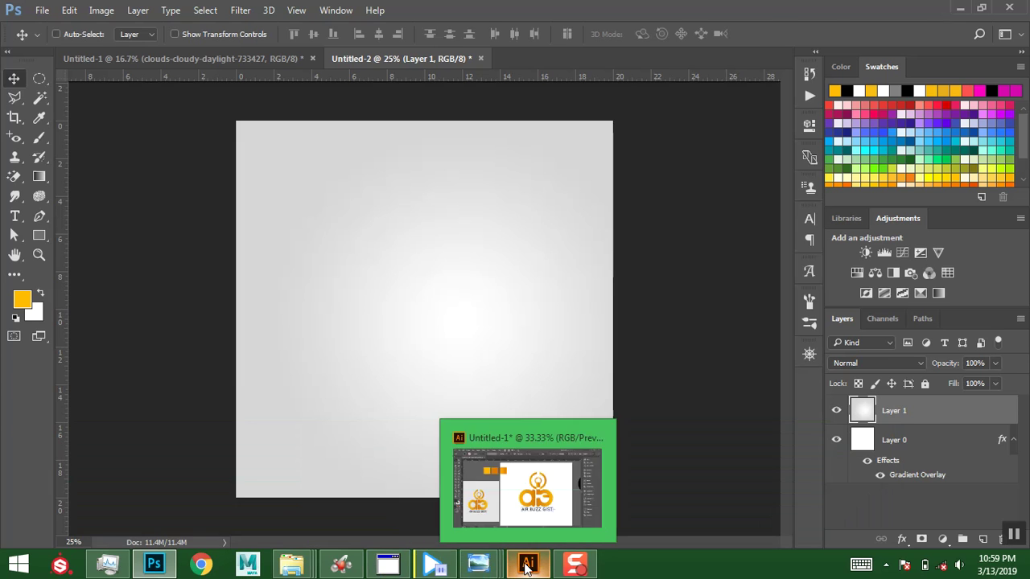
{"action": "left_click", "coordinate": [528, 564]}
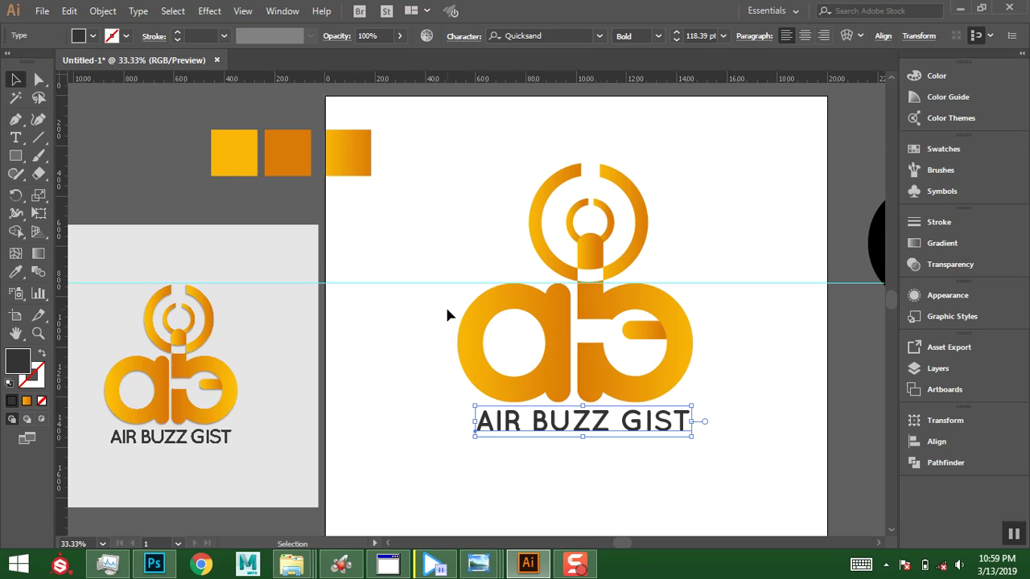
{"action": "left_click", "coordinate": [433, 153]}
{"action": "left_click_drag", "start_coordinate": [606, 333], "coordinate": [697, 379]}
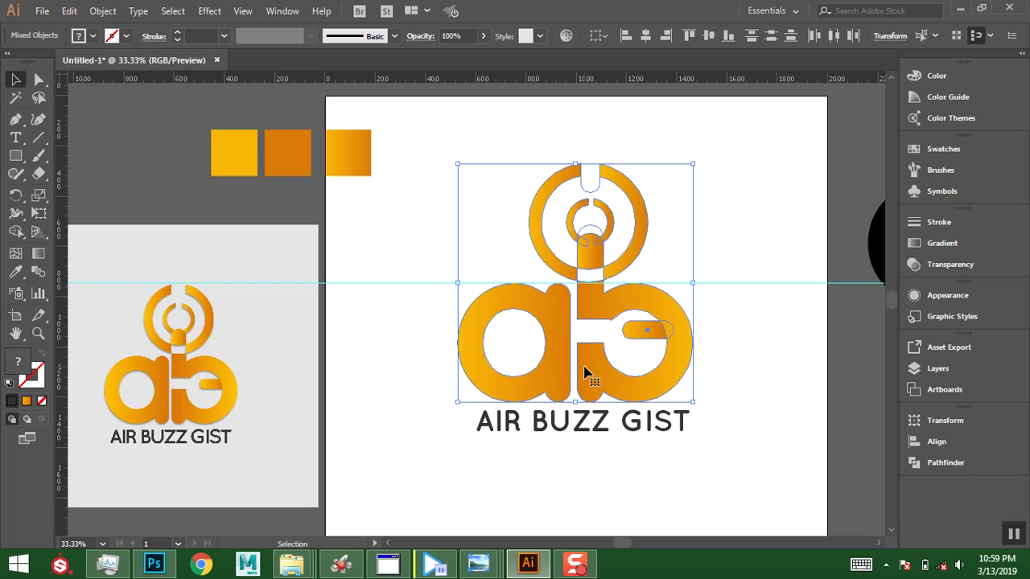
{"action": "left_click_drag", "start_coordinate": [538, 384], "coordinate": [415, 304]}
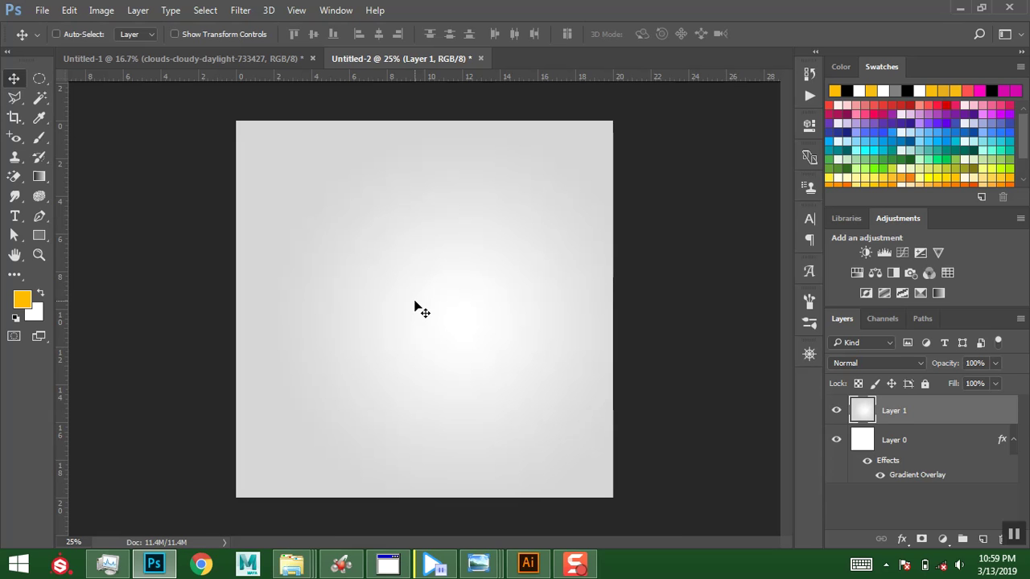
Place the ab logo on the grey canvas as a smart object, then return to Illustrator.
{"action": "left_click_drag", "start_coordinate": [415, 304], "coordinate": [434, 290]}
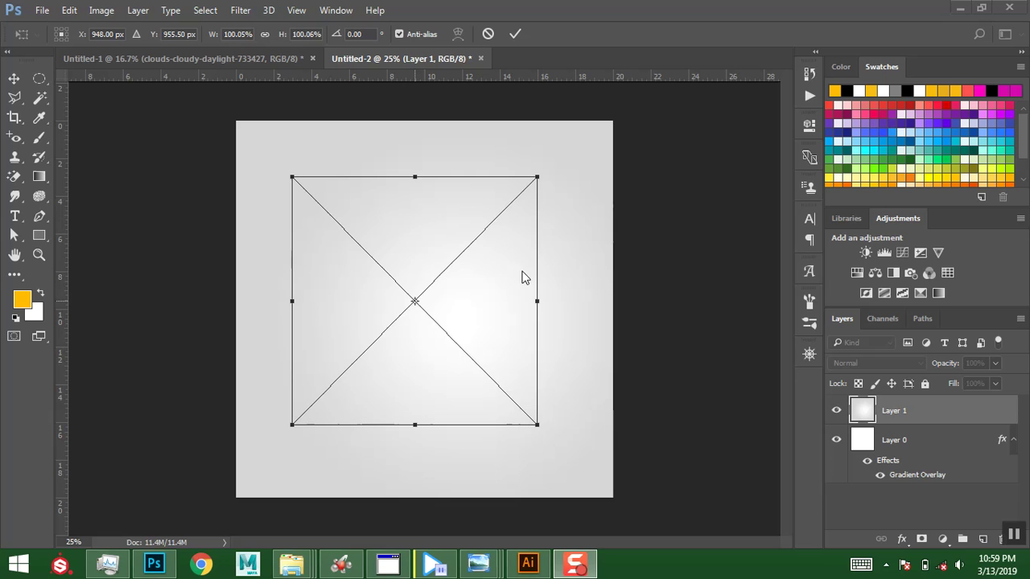
{"action": "left_click", "coordinate": [516, 35]}
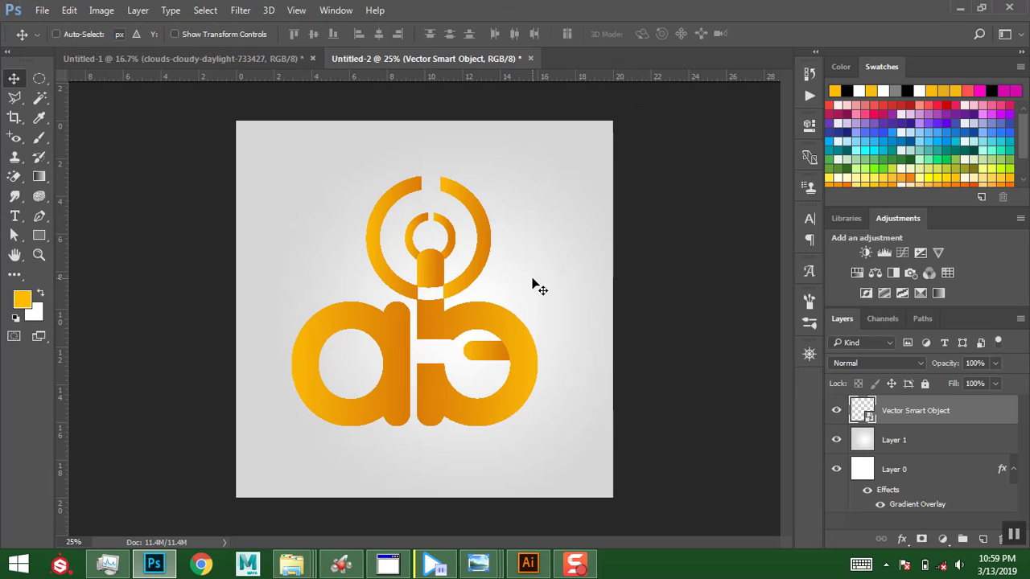
{"action": "key", "text": "ctrl"}
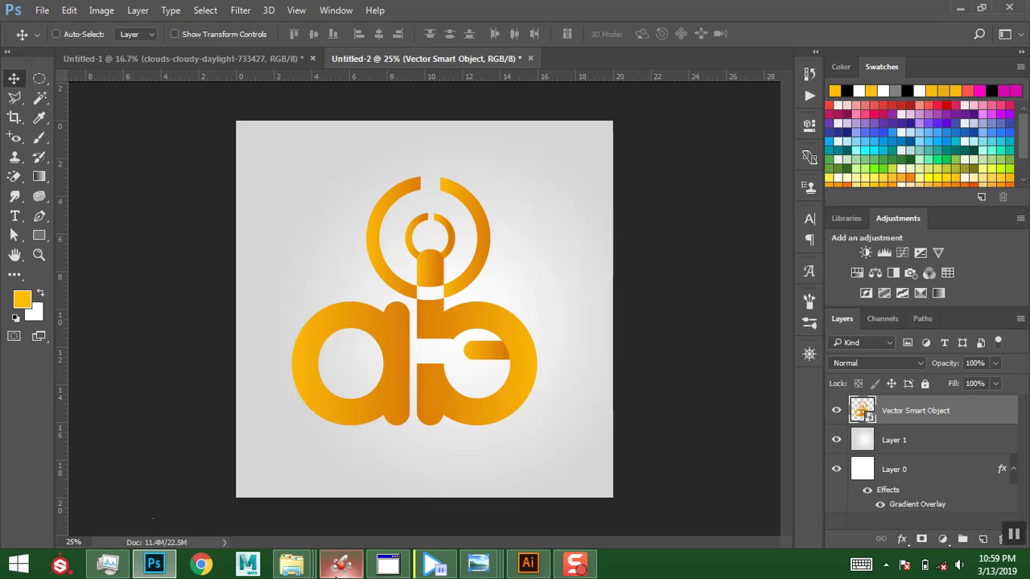
{"action": "left_click", "coordinate": [455, 449]}
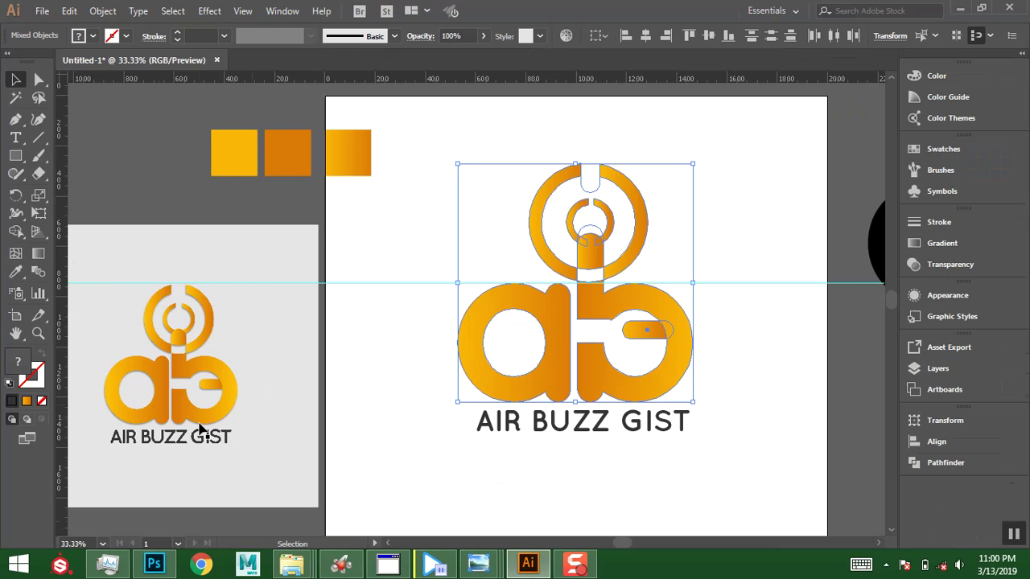
Place the AIR BUZZ GIST wordmark under the logo in Photoshop and select both layers.
{"action": "left_click", "coordinate": [515, 425]}
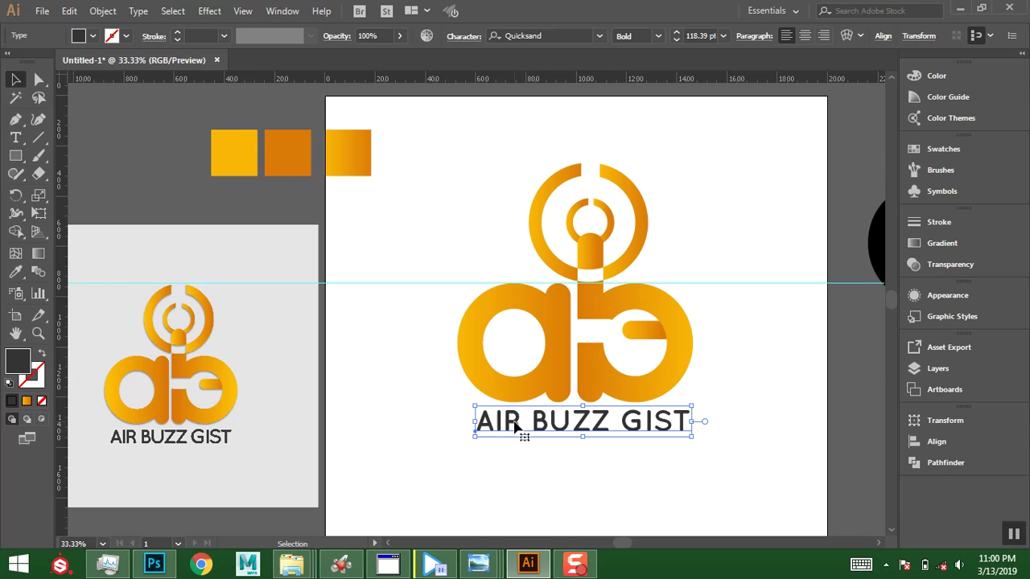
{"action": "left_click_drag", "start_coordinate": [515, 425], "coordinate": [402, 457]}
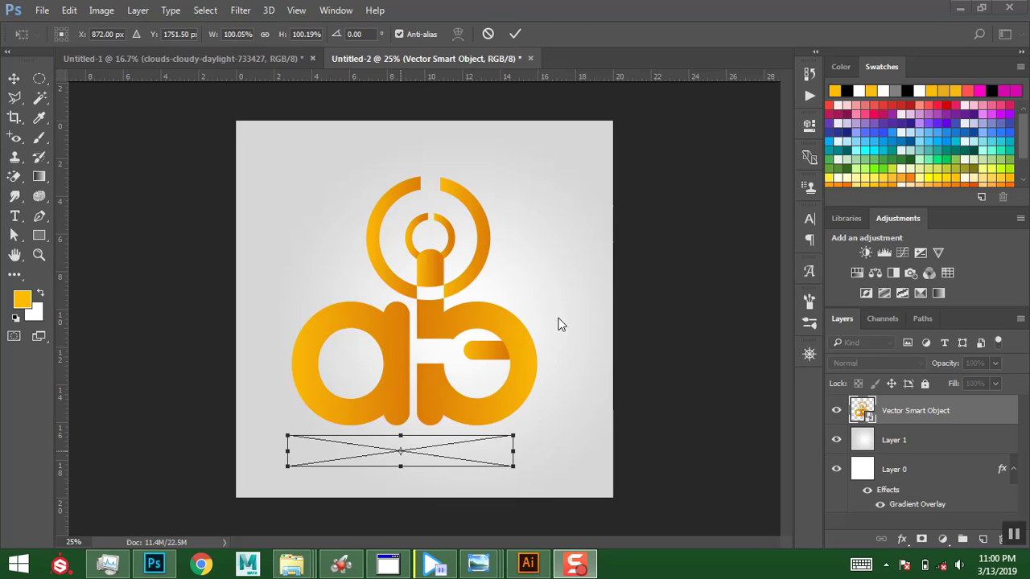
{"action": "left_click", "coordinate": [514, 32]}
{"action": "left_click_drag", "start_coordinate": [415, 459], "coordinate": [424, 459]}
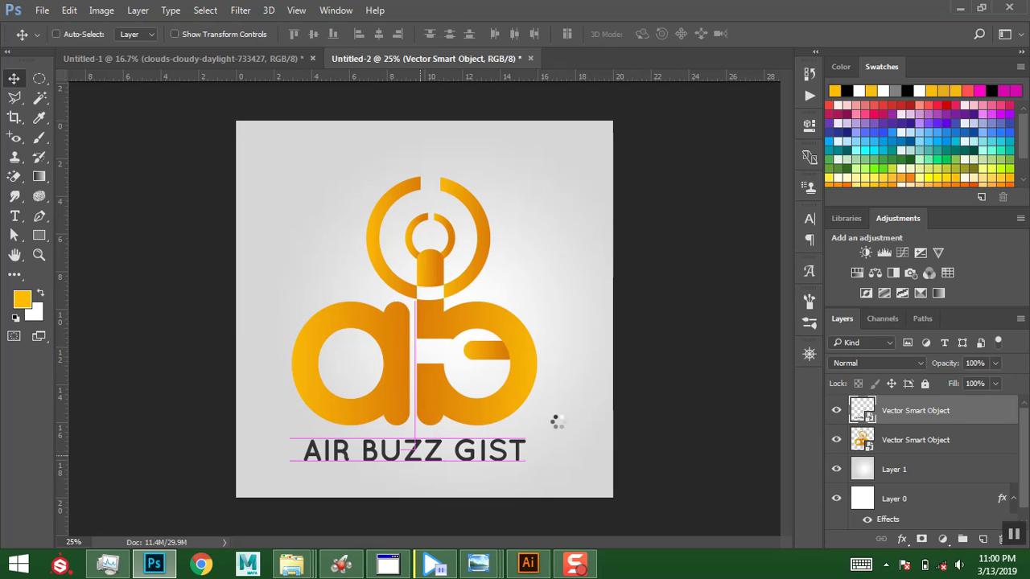
{"action": "left_click", "coordinate": [900, 445], "text": "shift"}
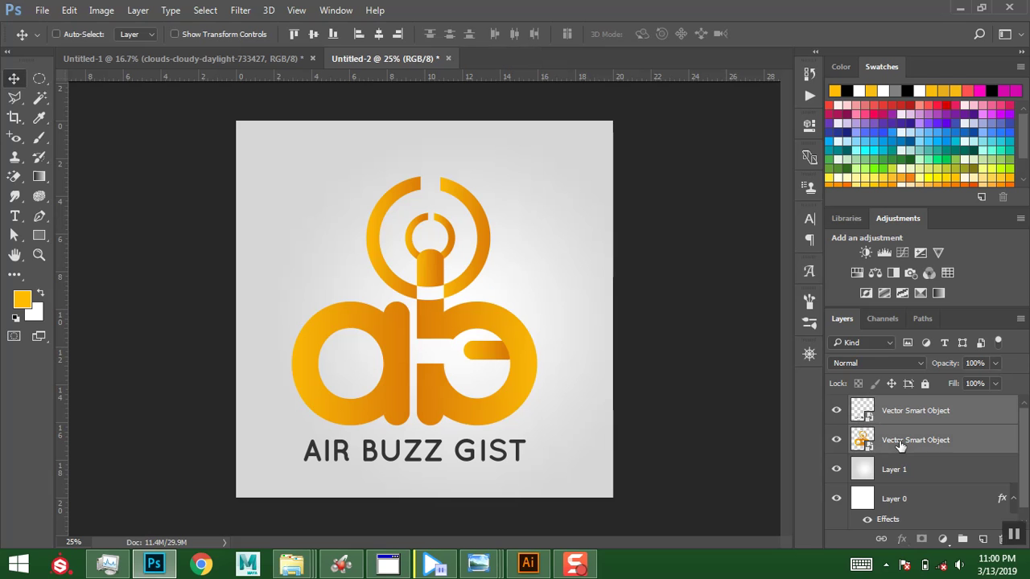
Scale the logo and wordmark together to 78.57% and centre them on the canvas.
{"action": "key", "text": "ctrl+t"}
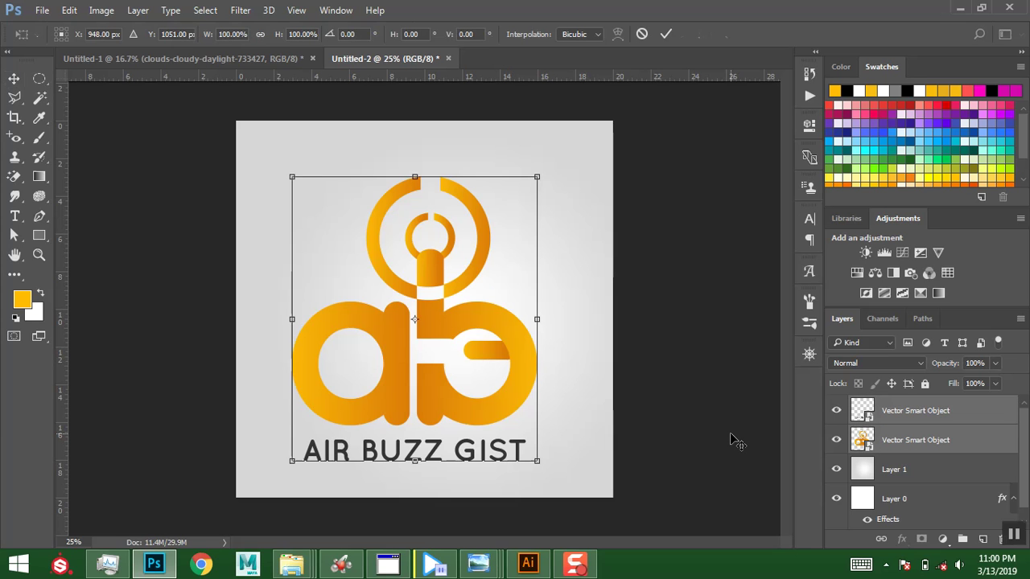
{"action": "left_click_drag", "start_coordinate": [528, 181], "coordinate": [505, 196]}
{"action": "left_click_drag", "start_coordinate": [461, 319], "coordinate": [464, 315]}
{"action": "key", "text": "Return"}
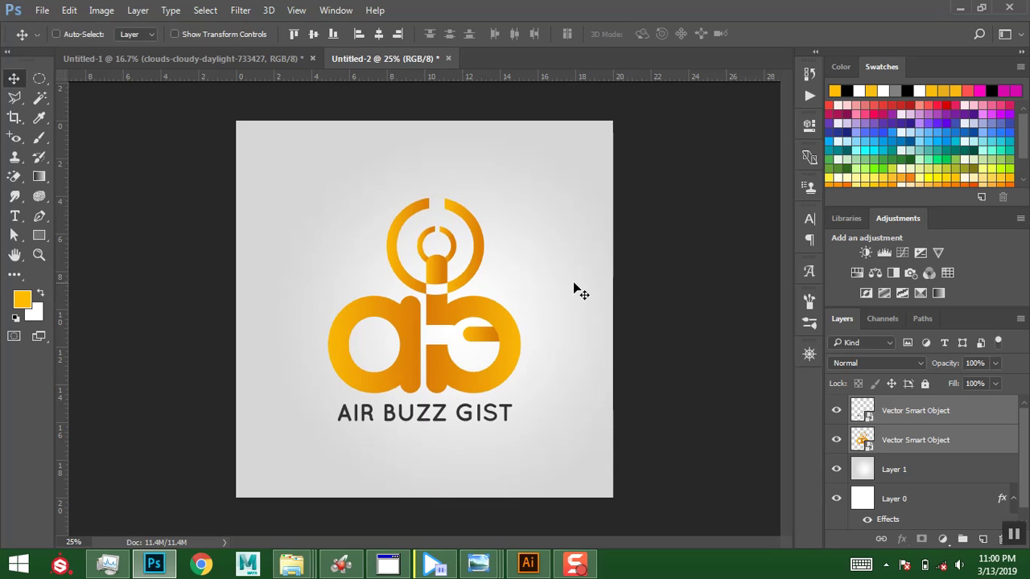
{"action": "left_click", "coordinate": [902, 445]}
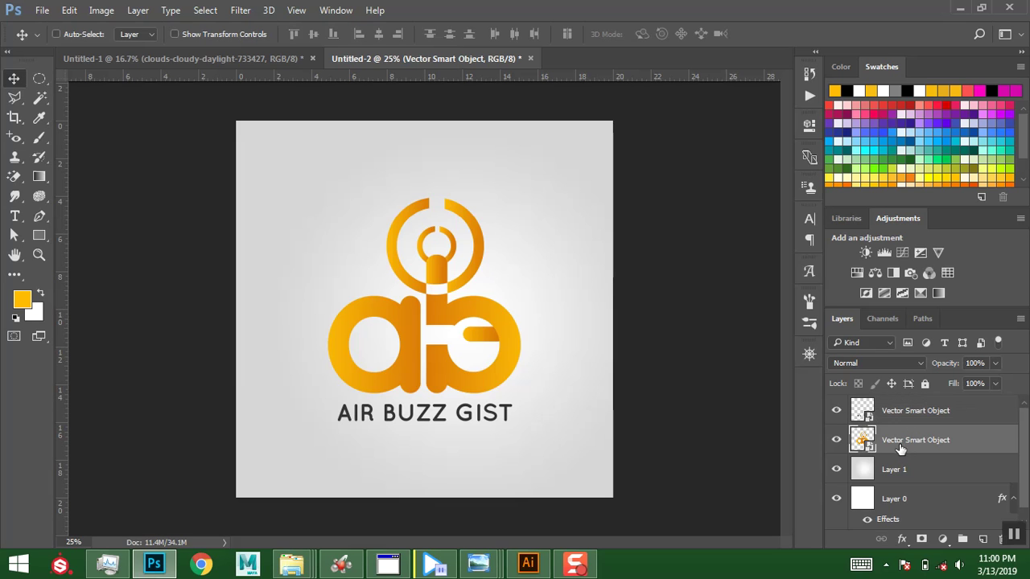
Add a default Multiply drop shadow to the ab logo: 46% opacity, 11 px distance, 21 px size.
{"action": "left_click", "coordinate": [902, 544]}
{"action": "left_click", "coordinate": [694, 395]}
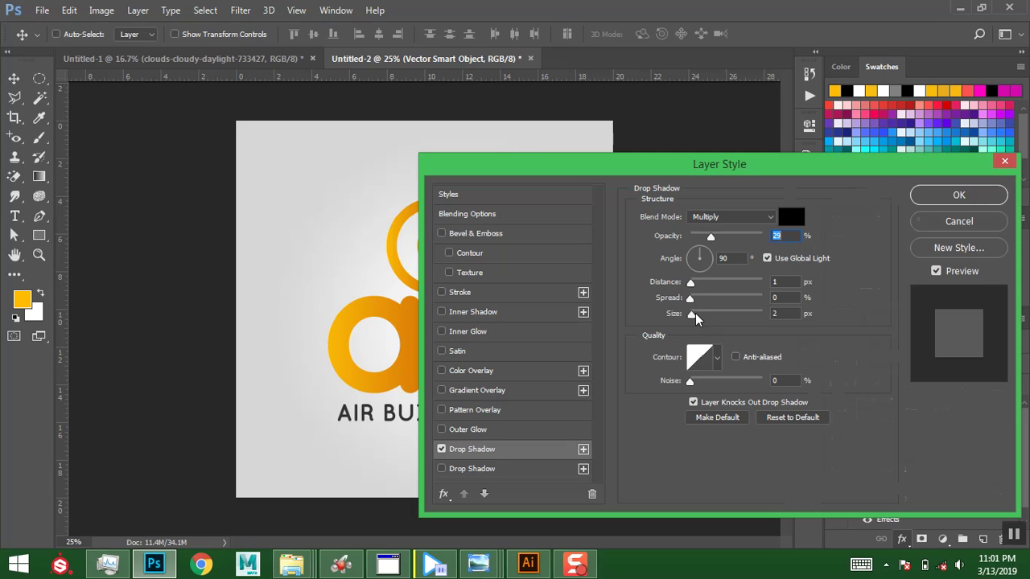
{"action": "left_click", "coordinate": [772, 418]}
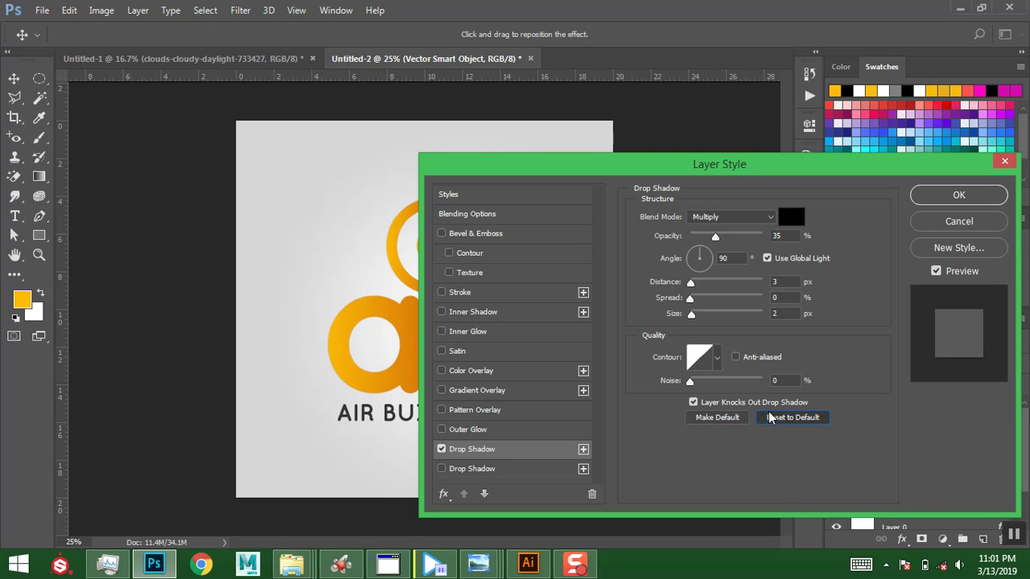
{"action": "left_click_drag", "start_coordinate": [676, 171], "coordinate": [792, 126]}
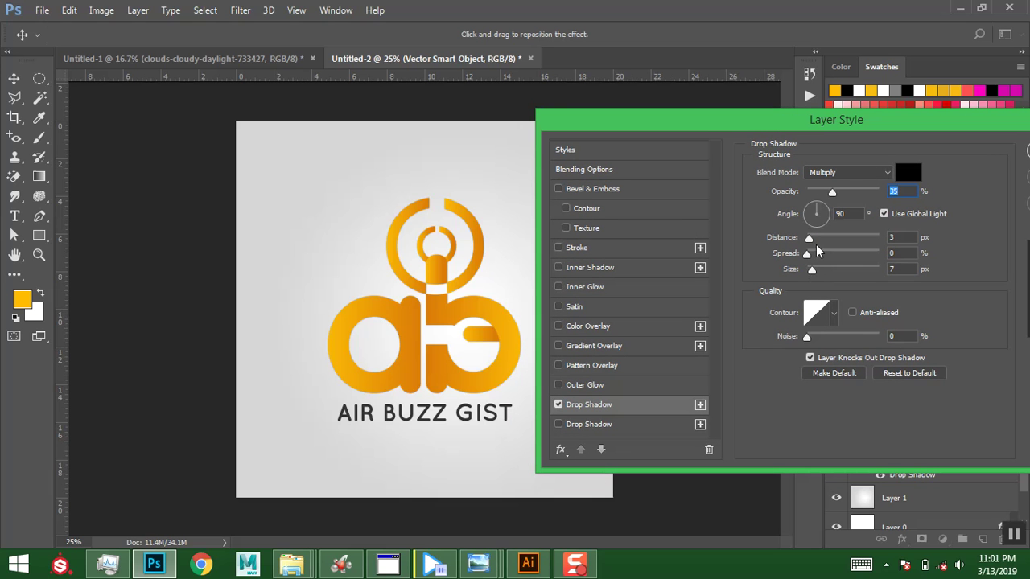
{"action": "left_click_drag", "start_coordinate": [833, 193], "coordinate": [847, 193]}
{"action": "left_click_drag", "start_coordinate": [809, 238], "coordinate": [817, 271]}
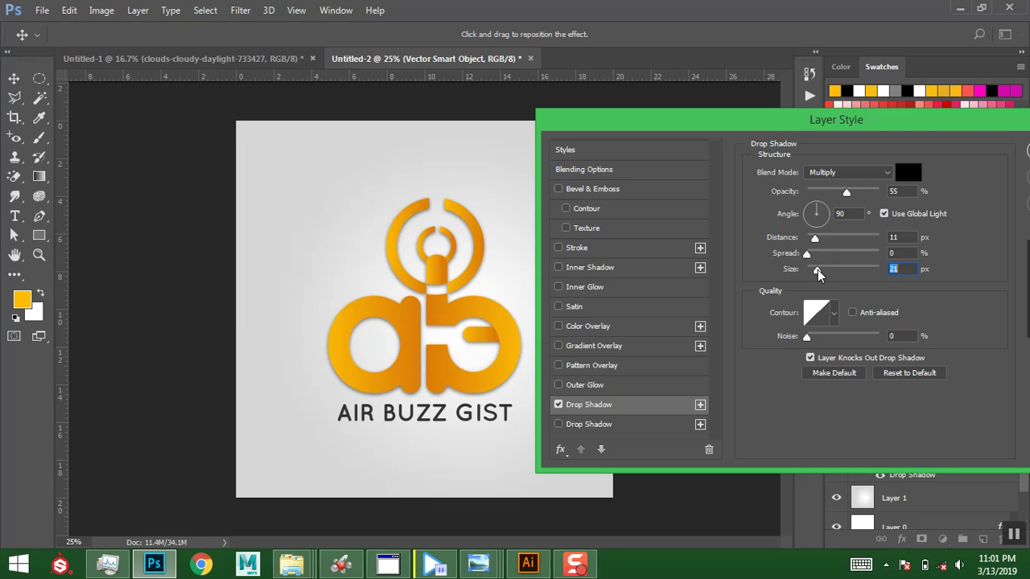
{"action": "left_click_drag", "start_coordinate": [843, 191], "coordinate": [839, 194]}
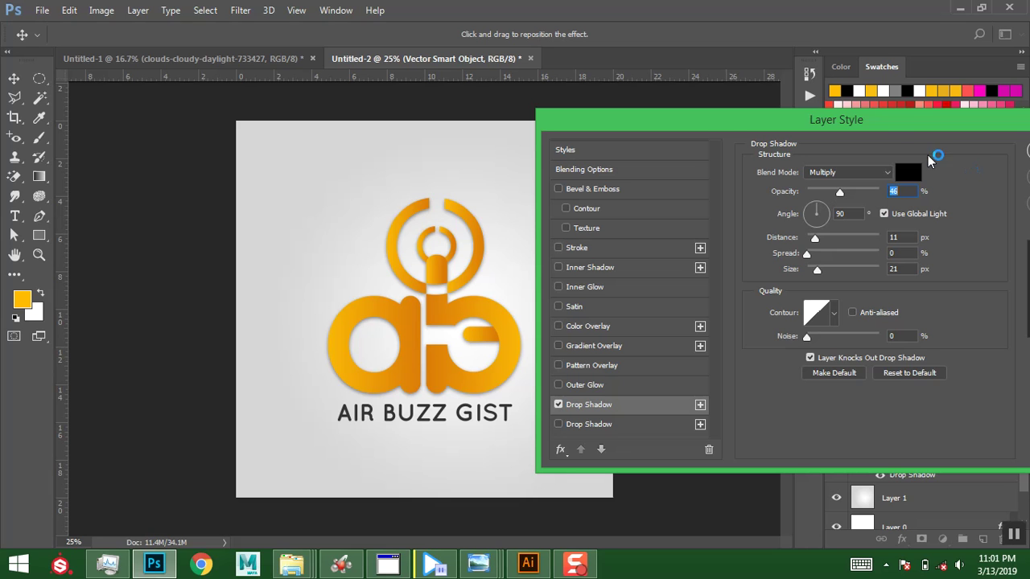
{"action": "left_click_drag", "start_coordinate": [860, 118], "coordinate": [809, 131]}
{"action": "left_click", "coordinate": [1005, 169]}
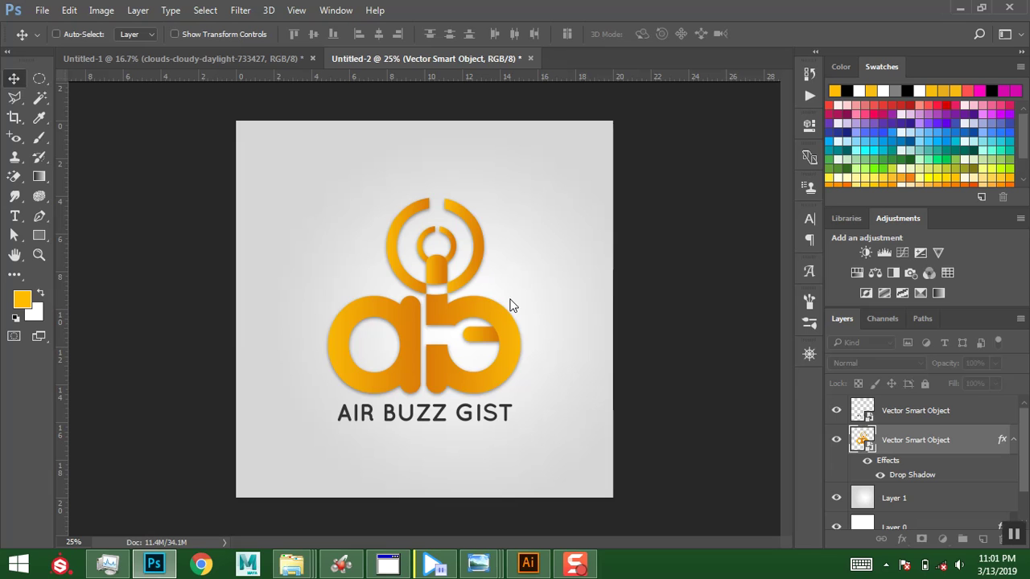
Apply a Lens Correction vignette of -46 to Layer 1 to darken the grey background's edges.
{"action": "left_click", "coordinate": [896, 504]}
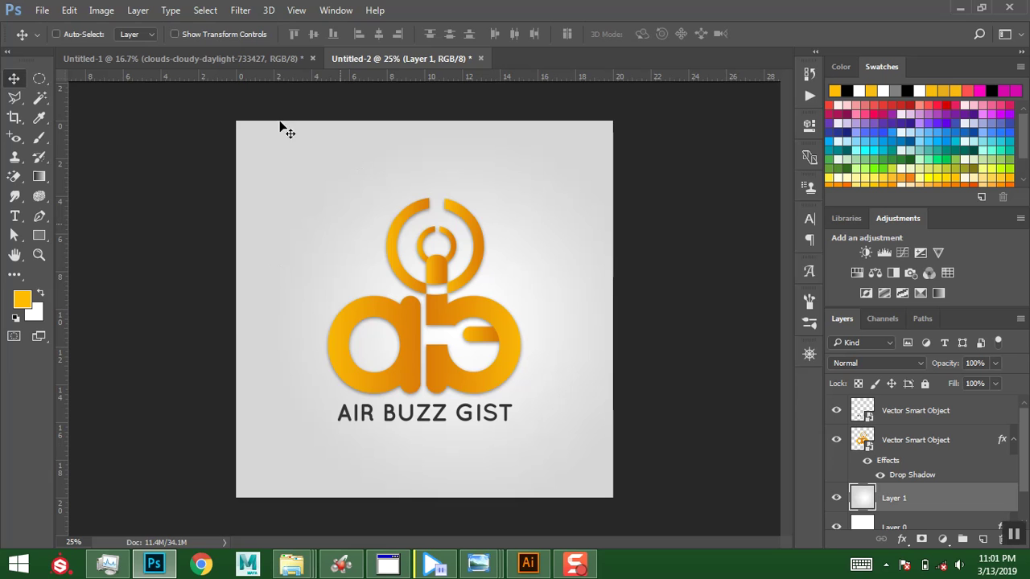
{"action": "left_click", "coordinate": [246, 12]}
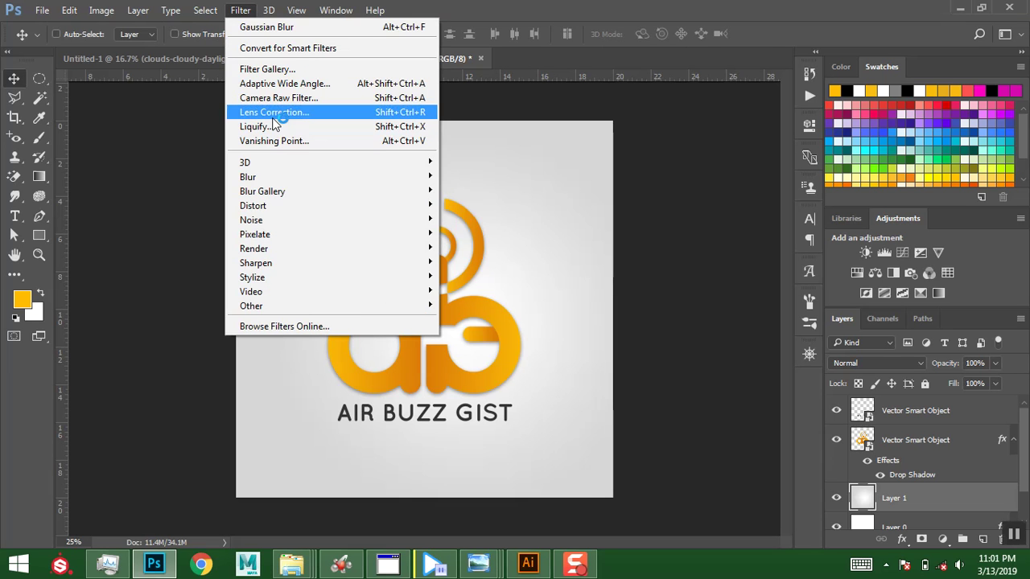
{"action": "left_click", "coordinate": [274, 117]}
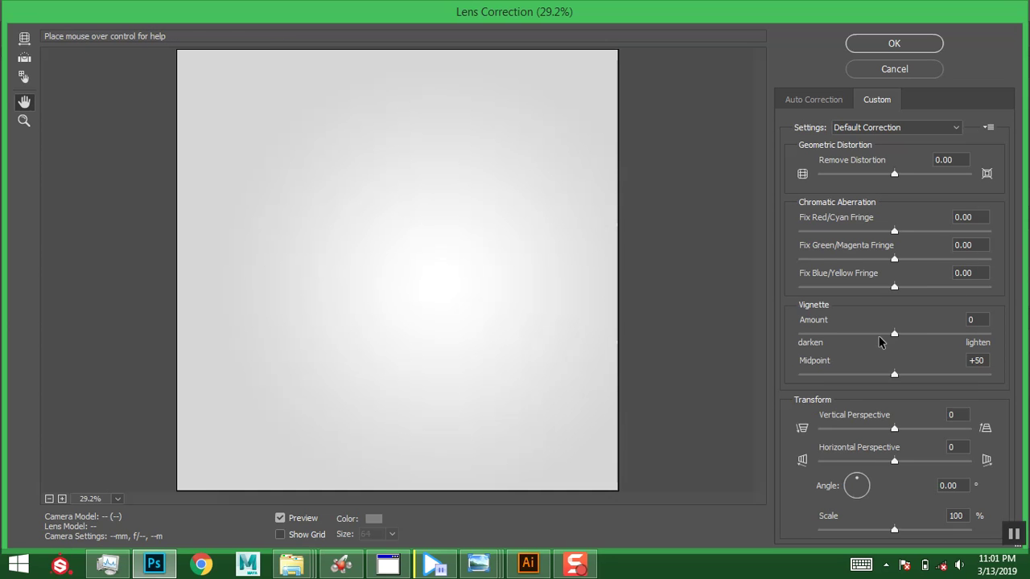
{"action": "left_click_drag", "start_coordinate": [894, 334], "coordinate": [859, 336]}
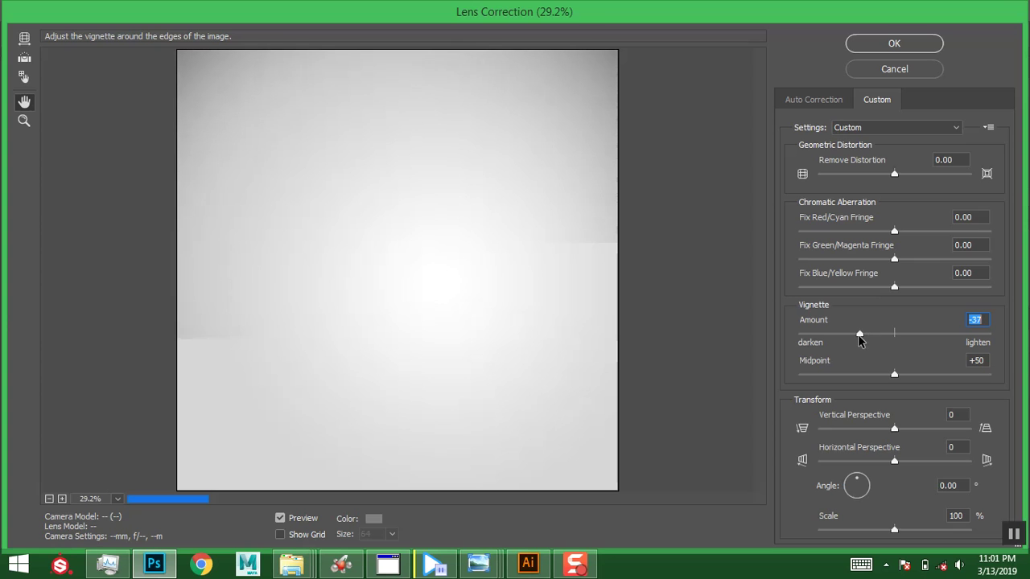
{"action": "left_click_drag", "start_coordinate": [851, 332], "coordinate": [848, 335]}
{"action": "left_click", "coordinate": [873, 46]}
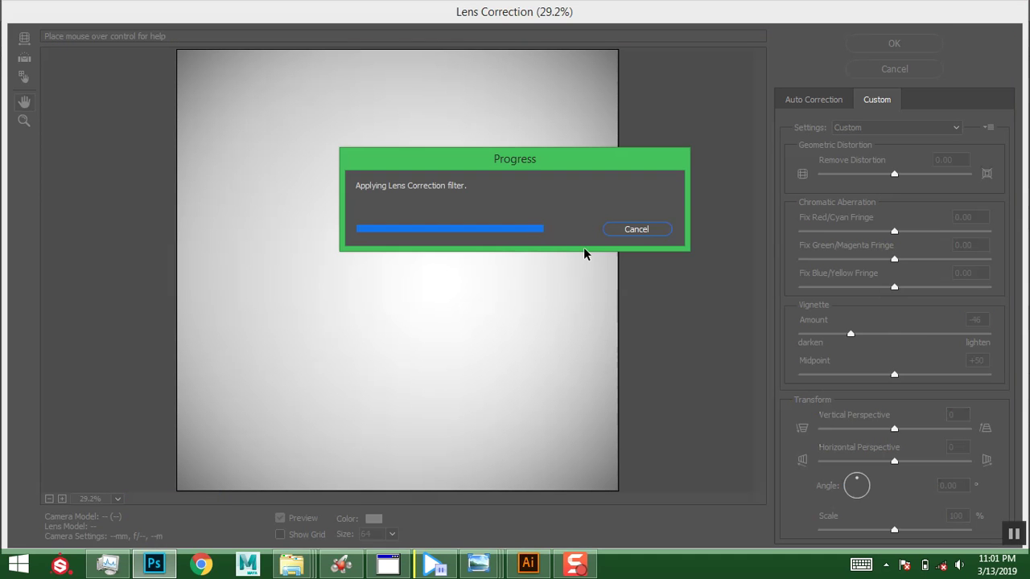